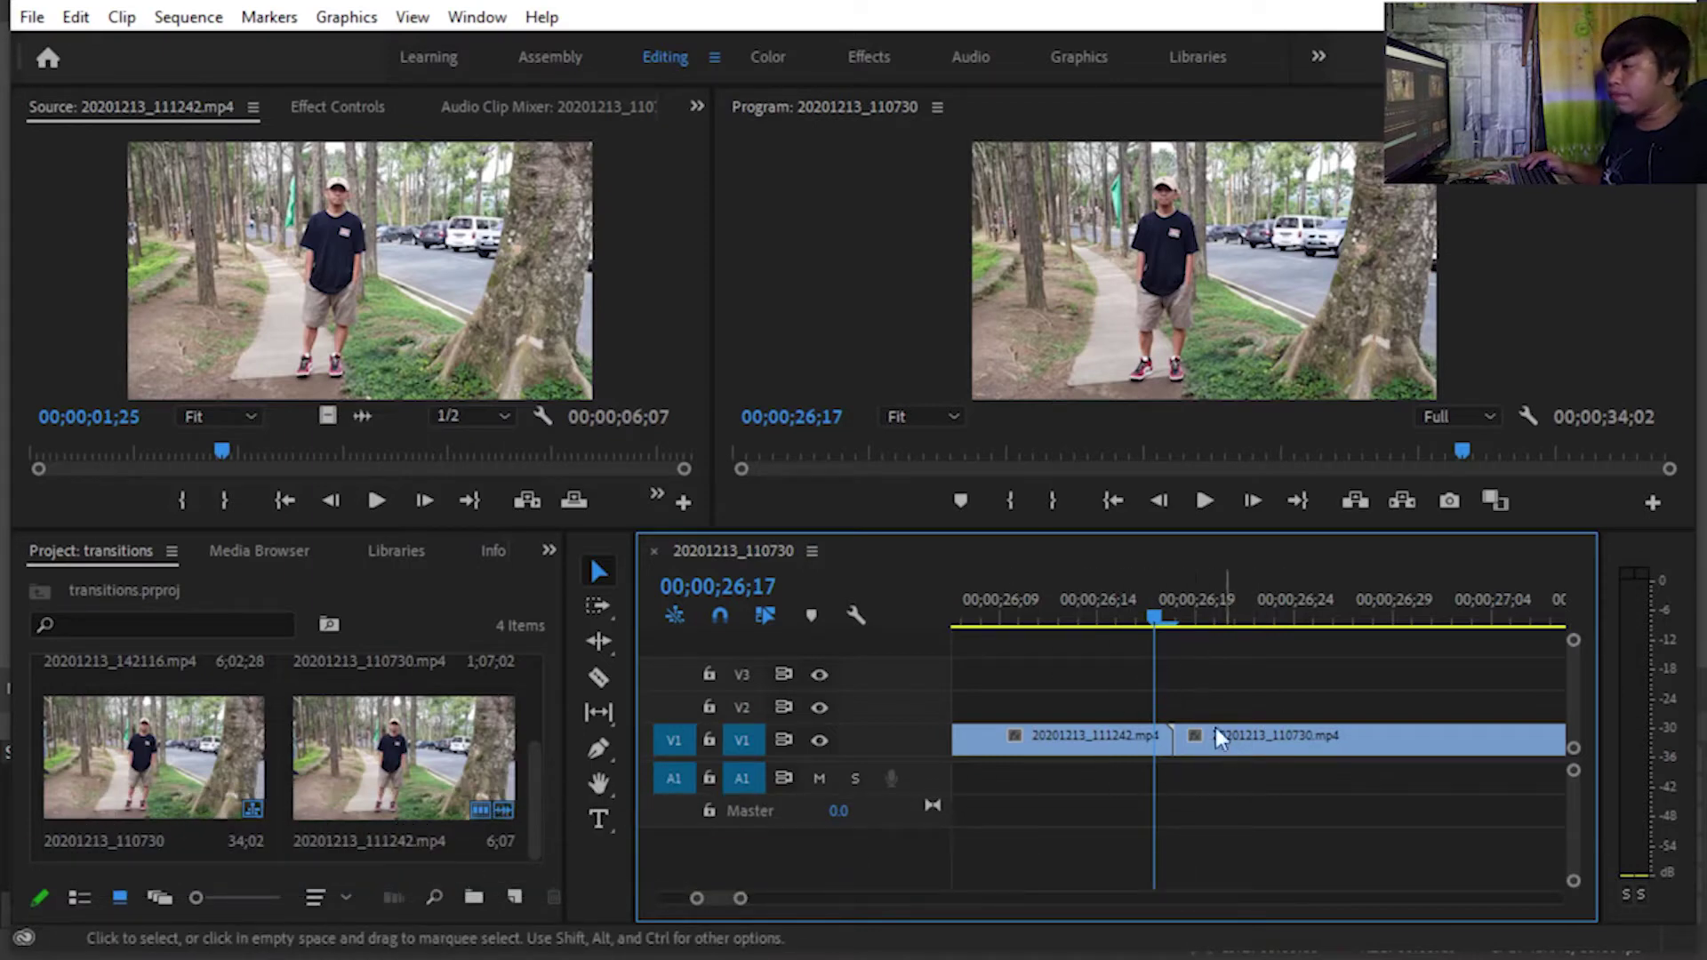
Razor the clips at 26;12 and 26;24, six frames either side of the cut.
{"action": "mouse_move", "coordinate": [1162, 618]}
{"action": "left_mouse_down"}
{"action": "mouse_move", "coordinate": [1197, 637]}
{"action": "mouse_move", "coordinate": [1148, 638]}
{"action": "mouse_move", "coordinate": [1213, 639]}
{"action": "mouse_move", "coordinate": [1099, 635]}
{"action": "mouse_move", "coordinate": [1168, 639]}
{"action": "left_mouse_up"}
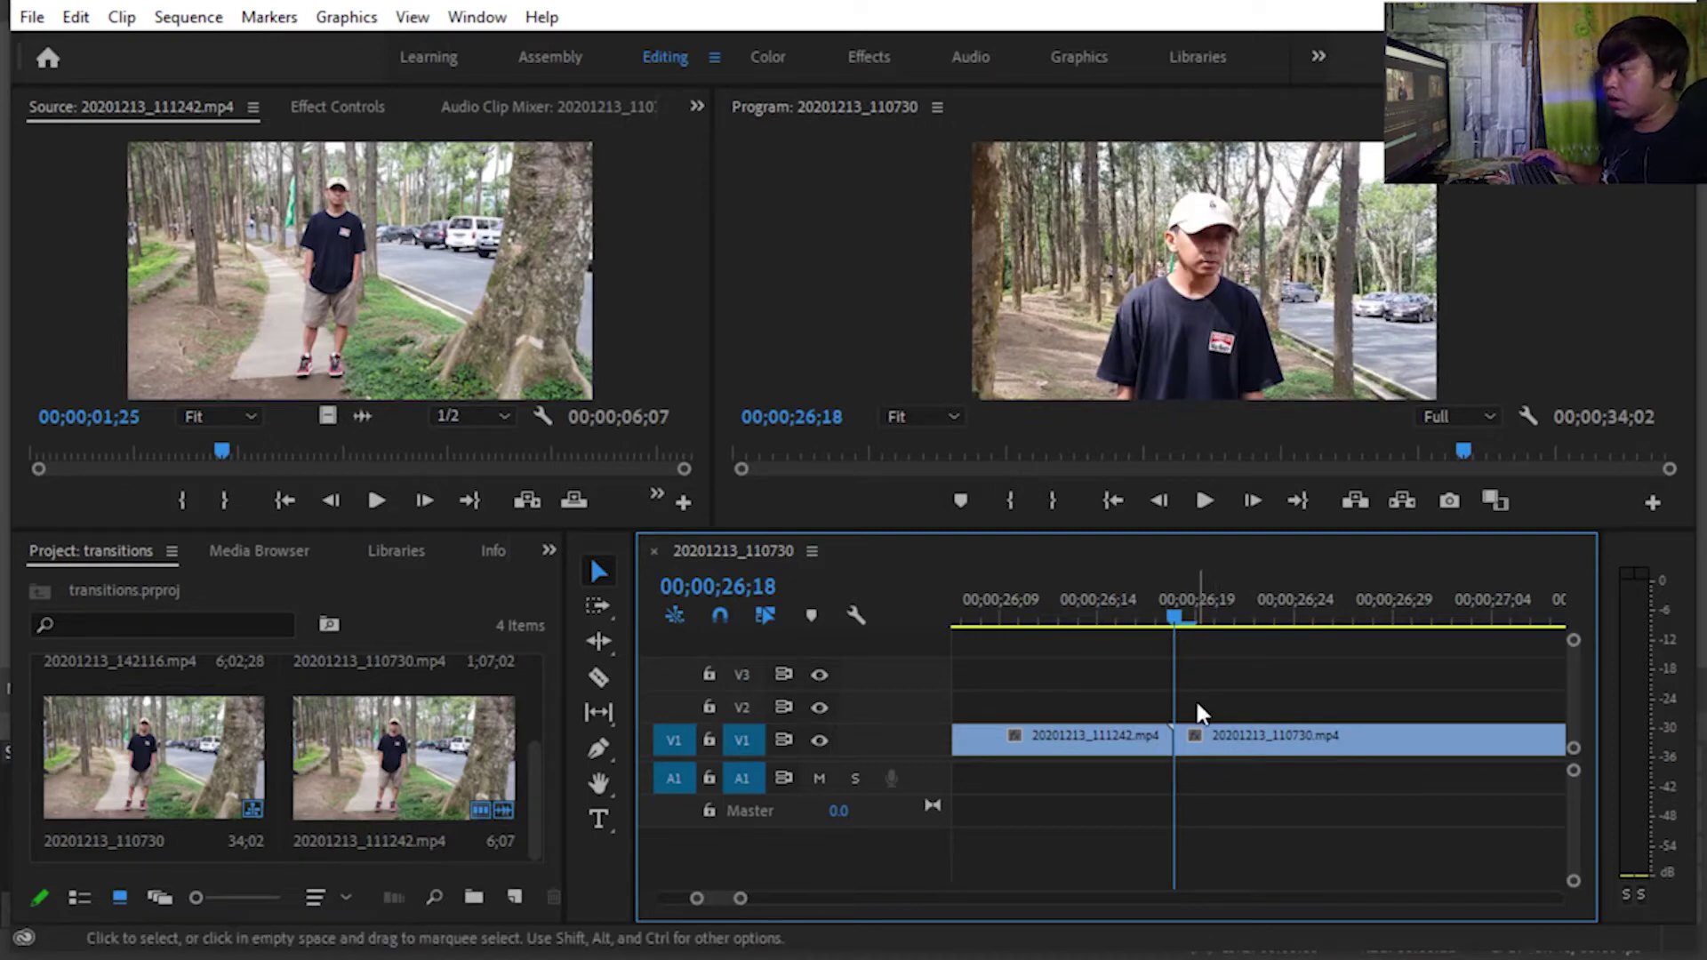
{"action": "key", "text": "Left"}
{"action": "key", "text": "Left"}
{"action": "key", "text": "Left"}
{"action": "key", "text": "Left"}
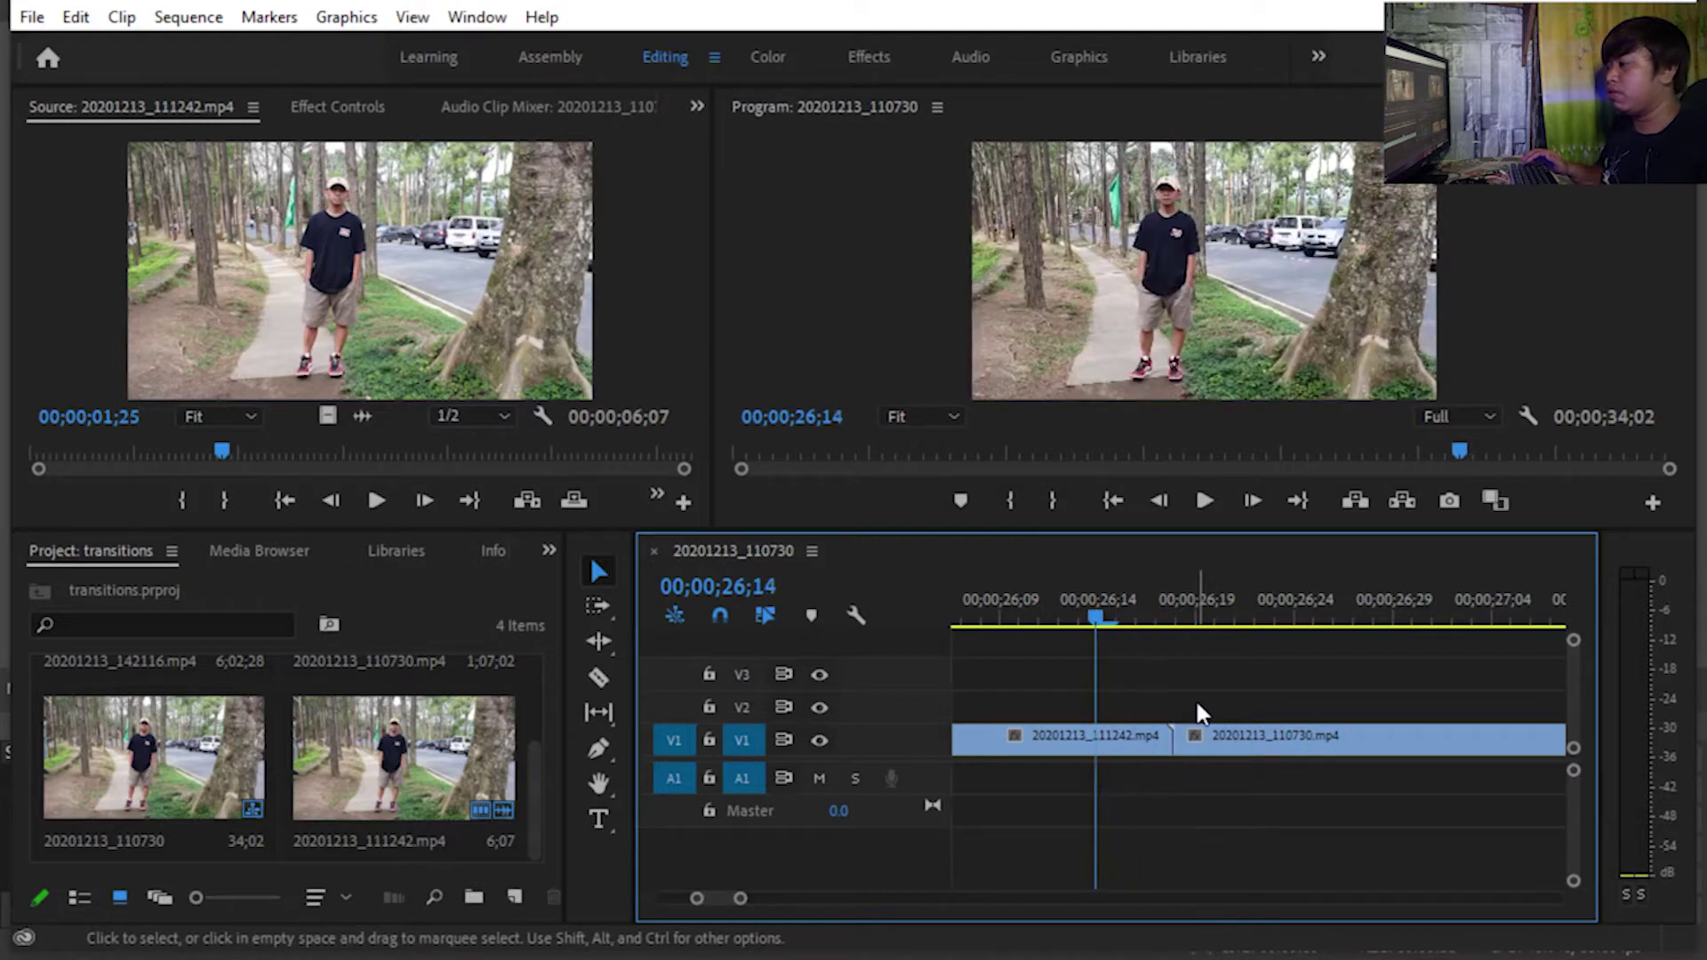
{"action": "key", "text": "Left"}
{"action": "key", "text": "Left"}
{"action": "key", "text": "c"}
{"action": "left_click", "coordinate": [1056, 738]}
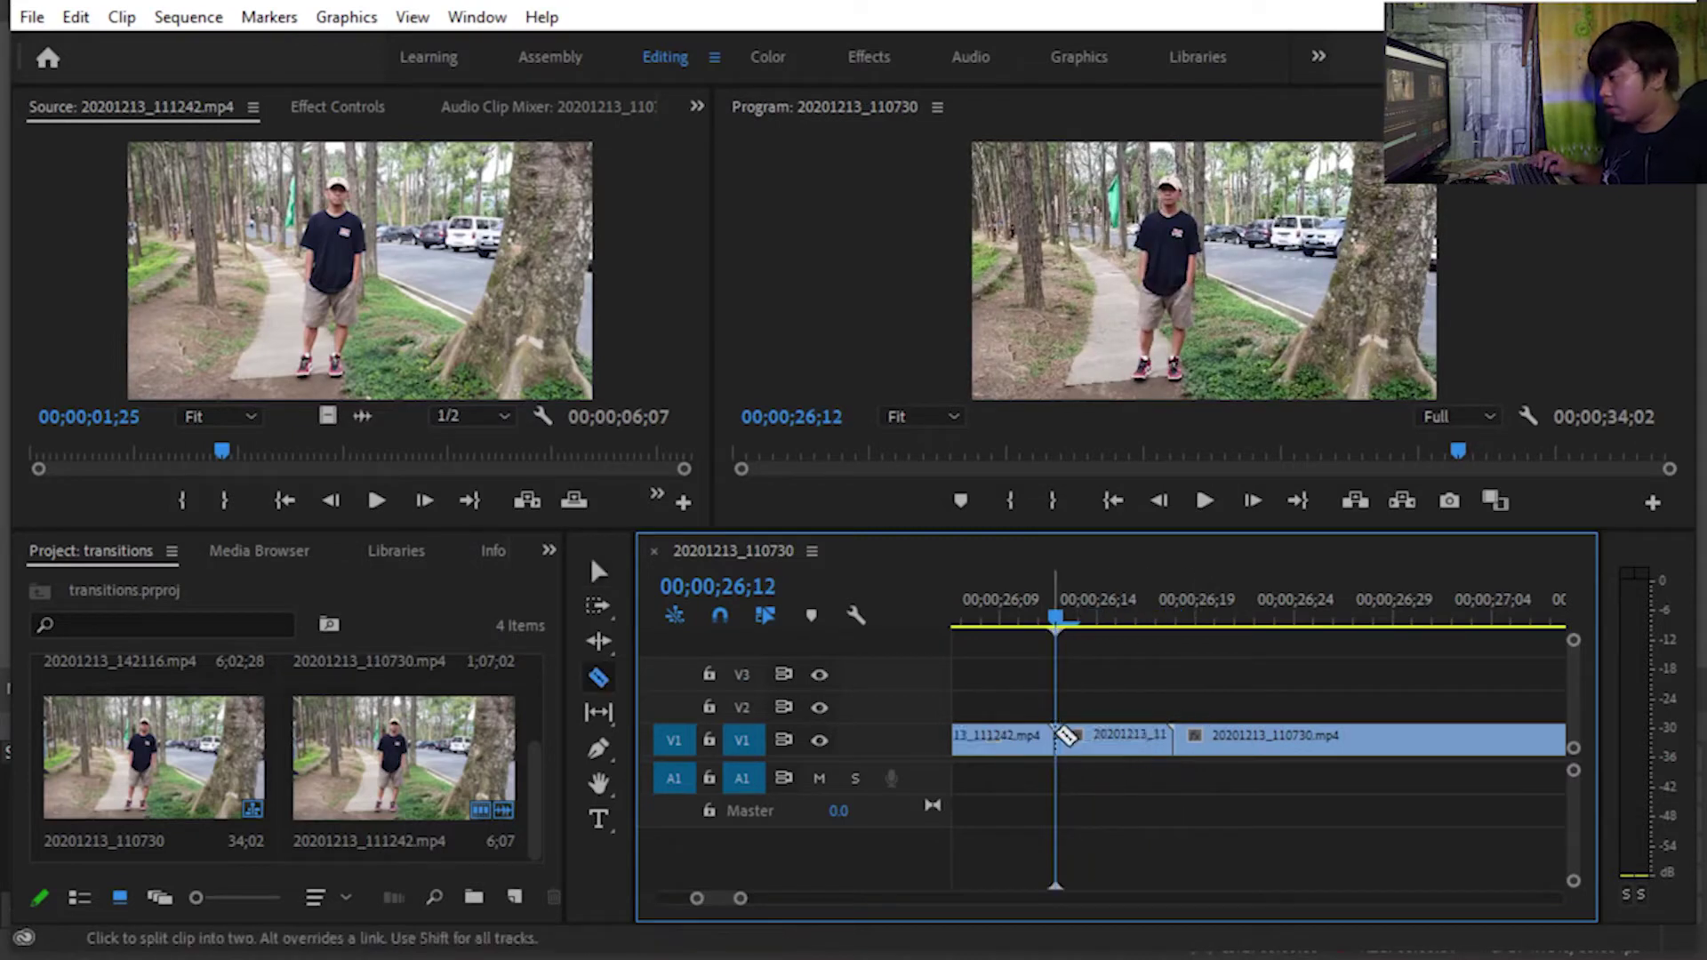
{"action": "key", "text": "Right"}
{"action": "key", "text": "Right"}
{"action": "key", "text": "Right"}
{"action": "key", "text": "Right"}
{"action": "key", "text": "Right"}
{"action": "key", "text": "Right"}
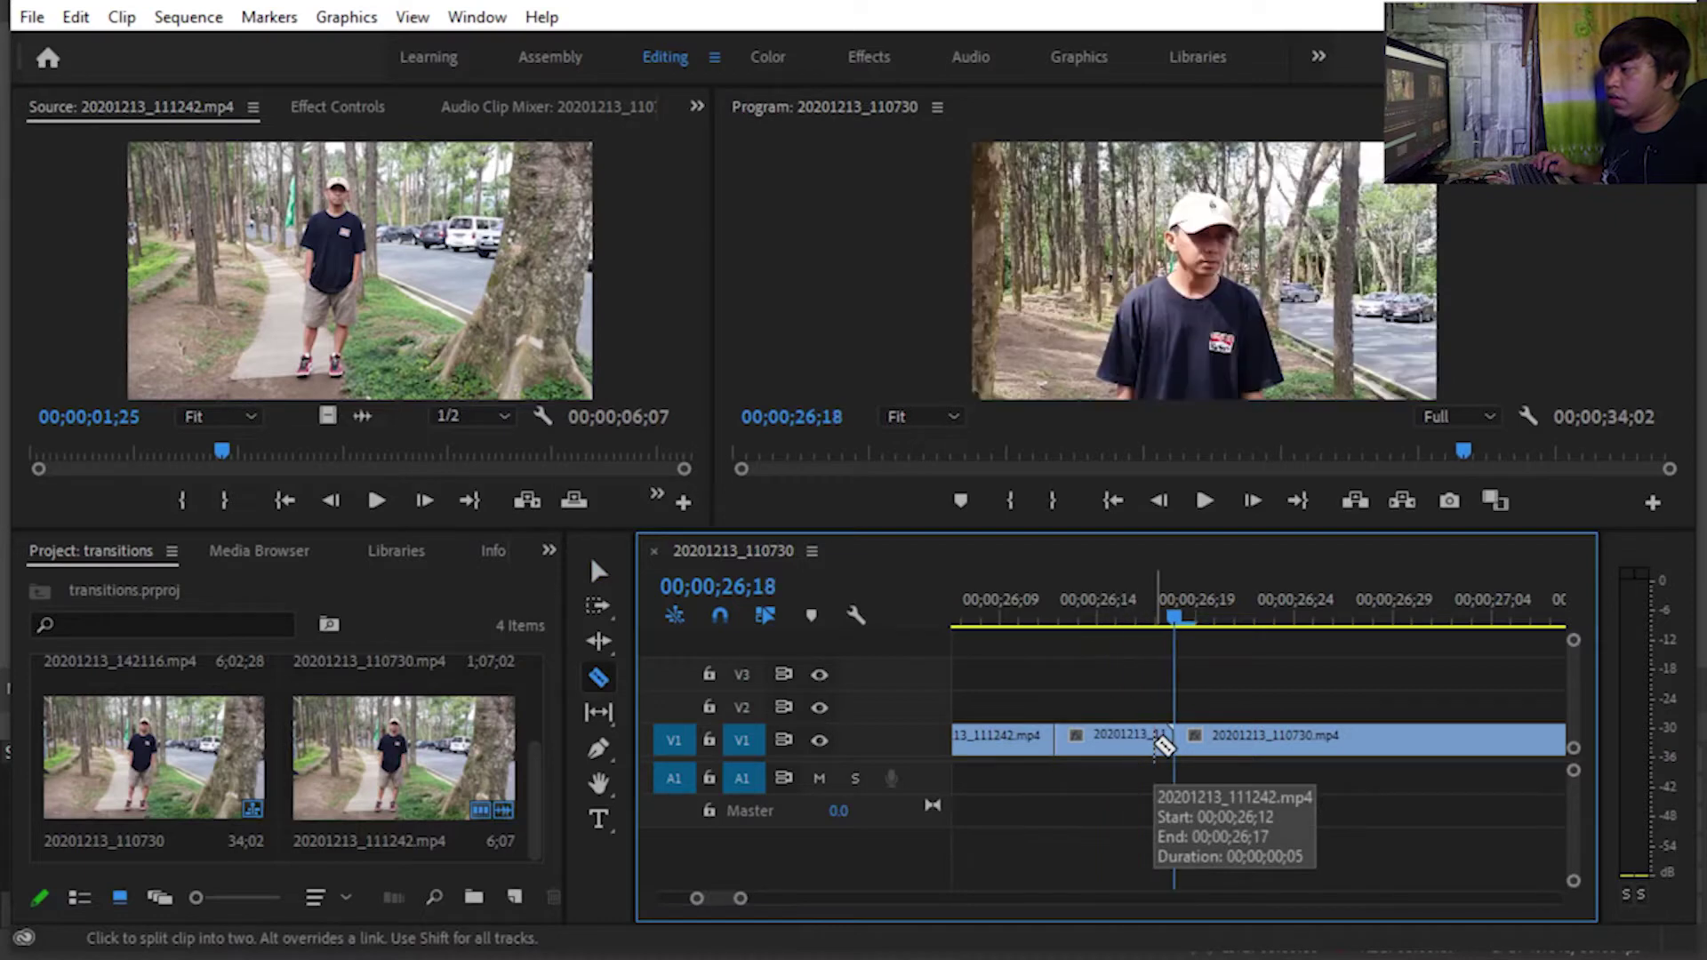
{"action": "key", "text": "Right"}
{"action": "key", "text": "Right"}
{"action": "key", "text": "Right"}
{"action": "key", "text": "Right"}
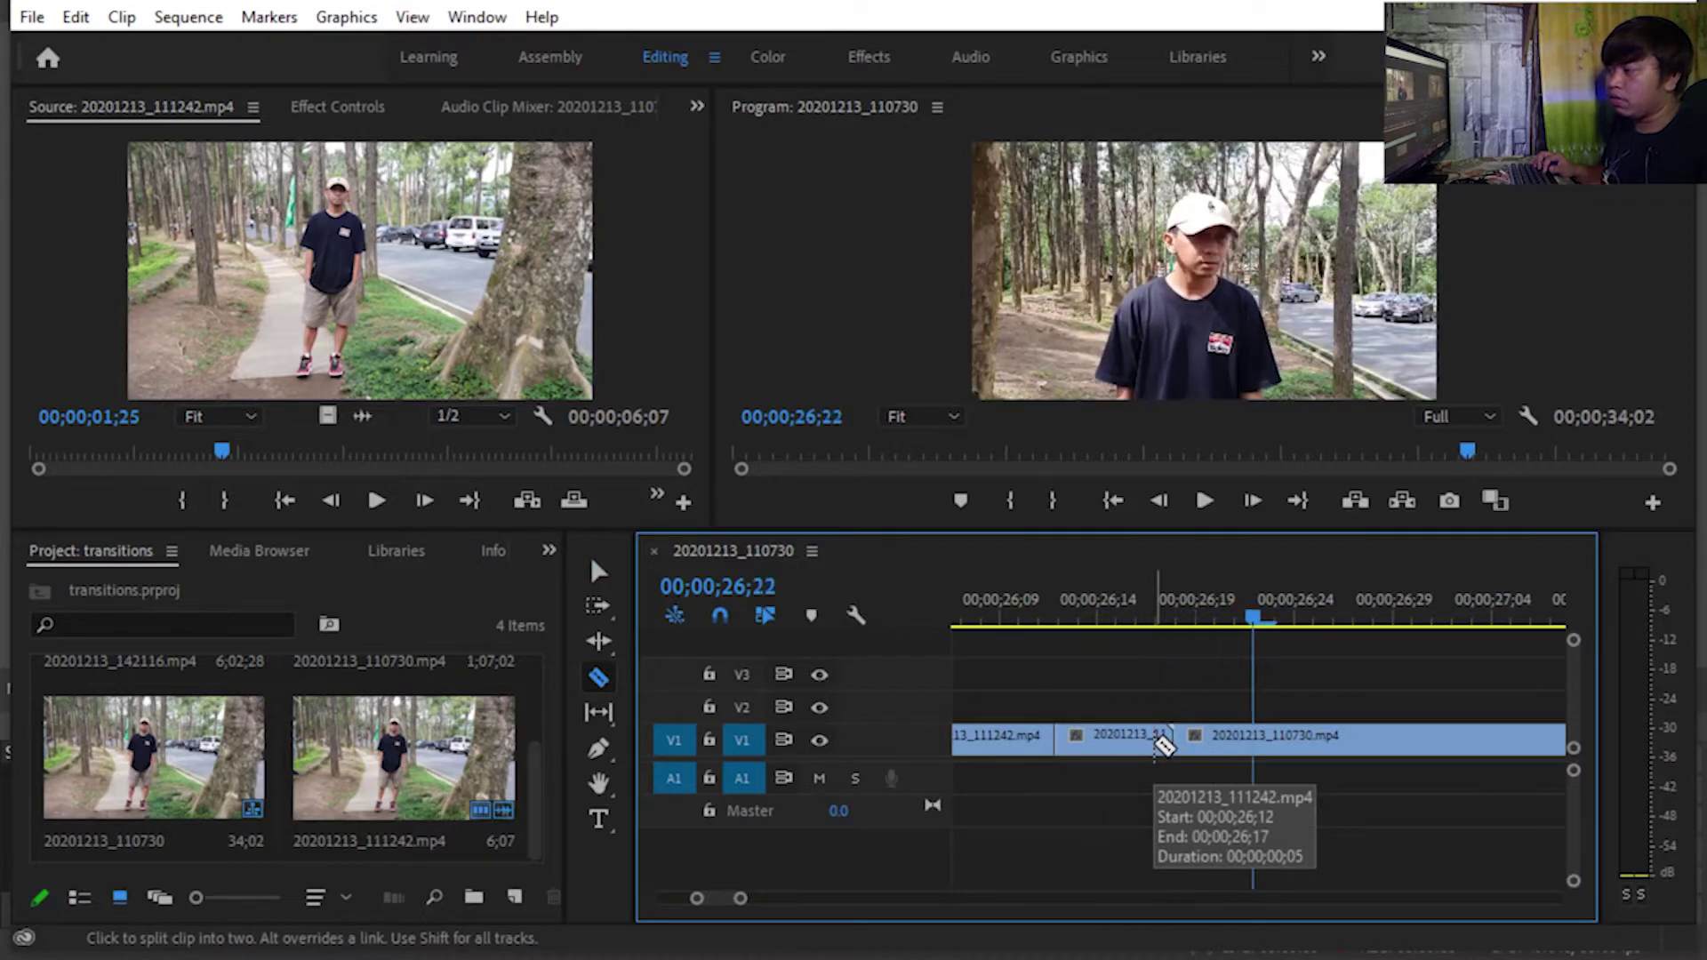
{"action": "key", "text": "Right"}
{"action": "key", "text": "Right"}
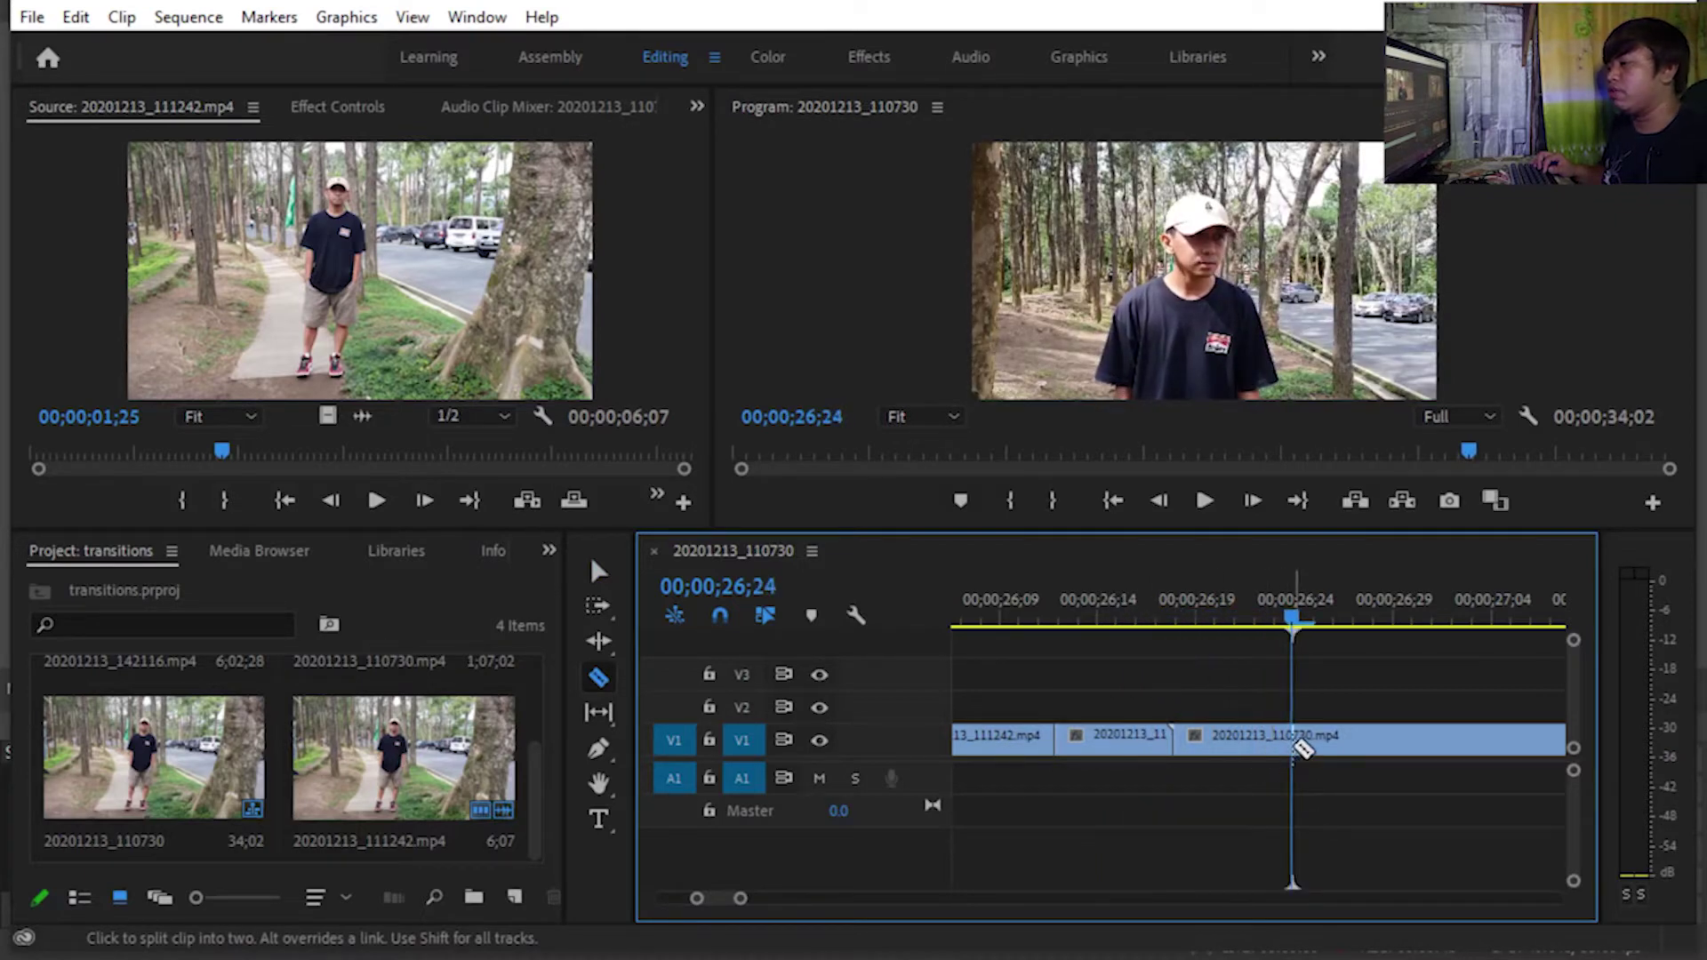
{"action": "left_click", "coordinate": [1292, 743]}
{"action": "left_click", "coordinate": [600, 571]}
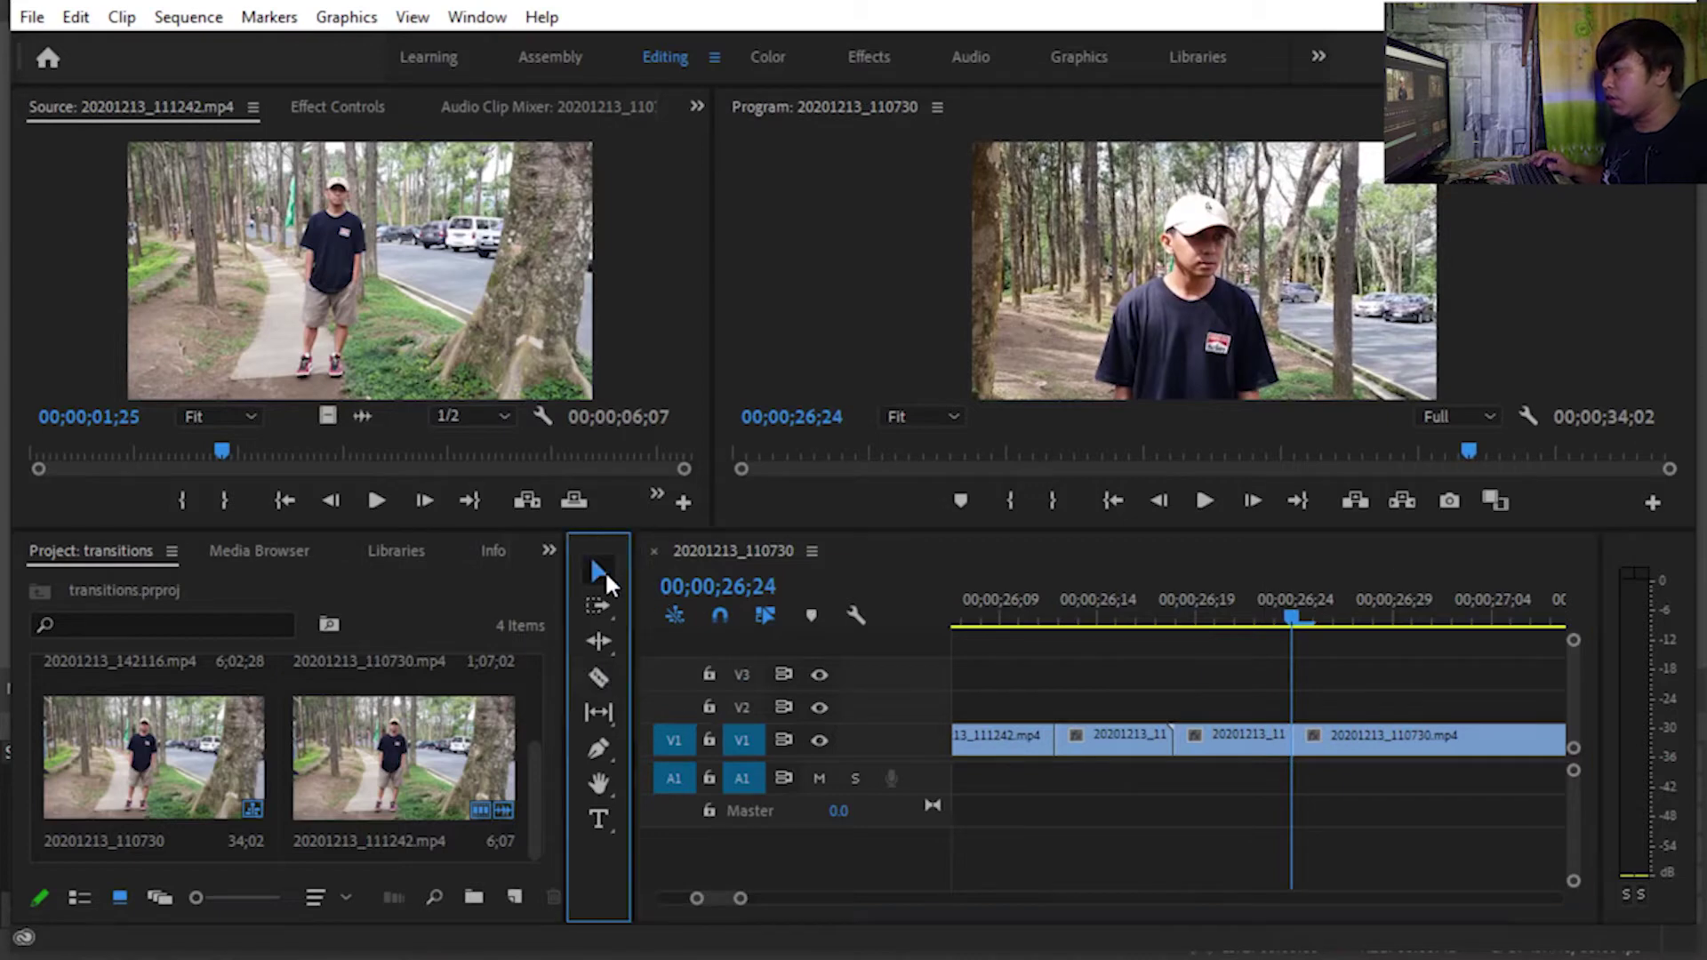
Nest the two short V1 pieces around the cut as Nested Sequence 02.
{"action": "left_click_drag", "start_coordinate": [1104, 681], "coordinate": [1234, 812]}
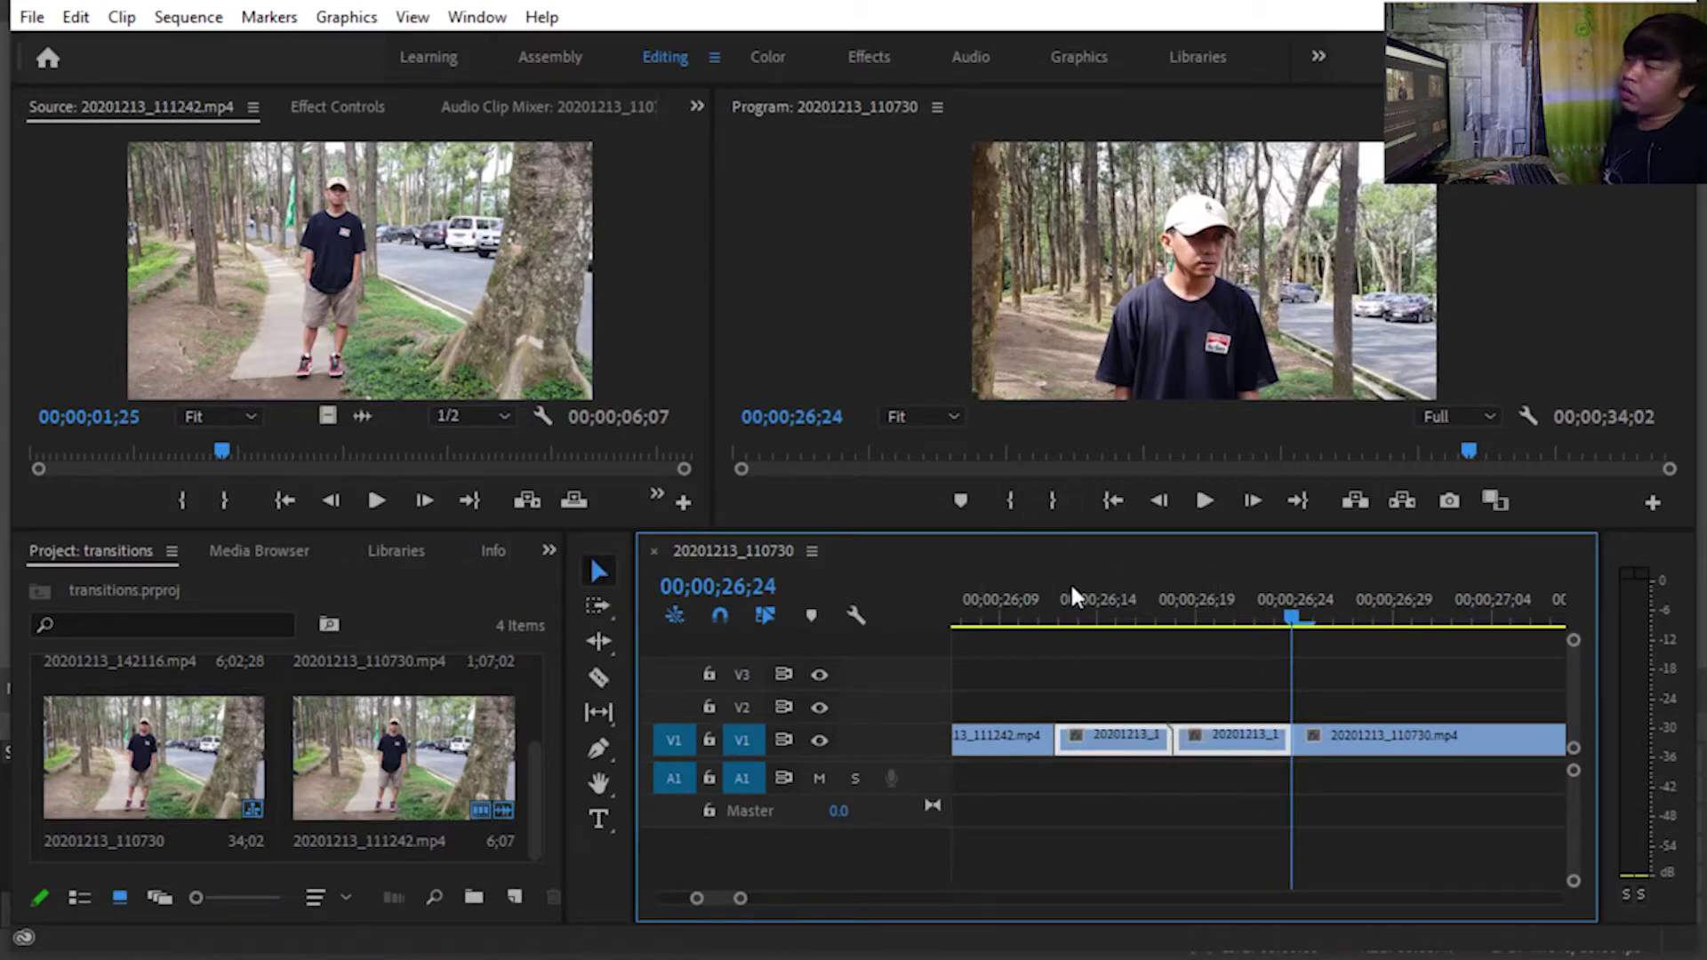
{"action": "right_click", "coordinate": [1202, 743]}
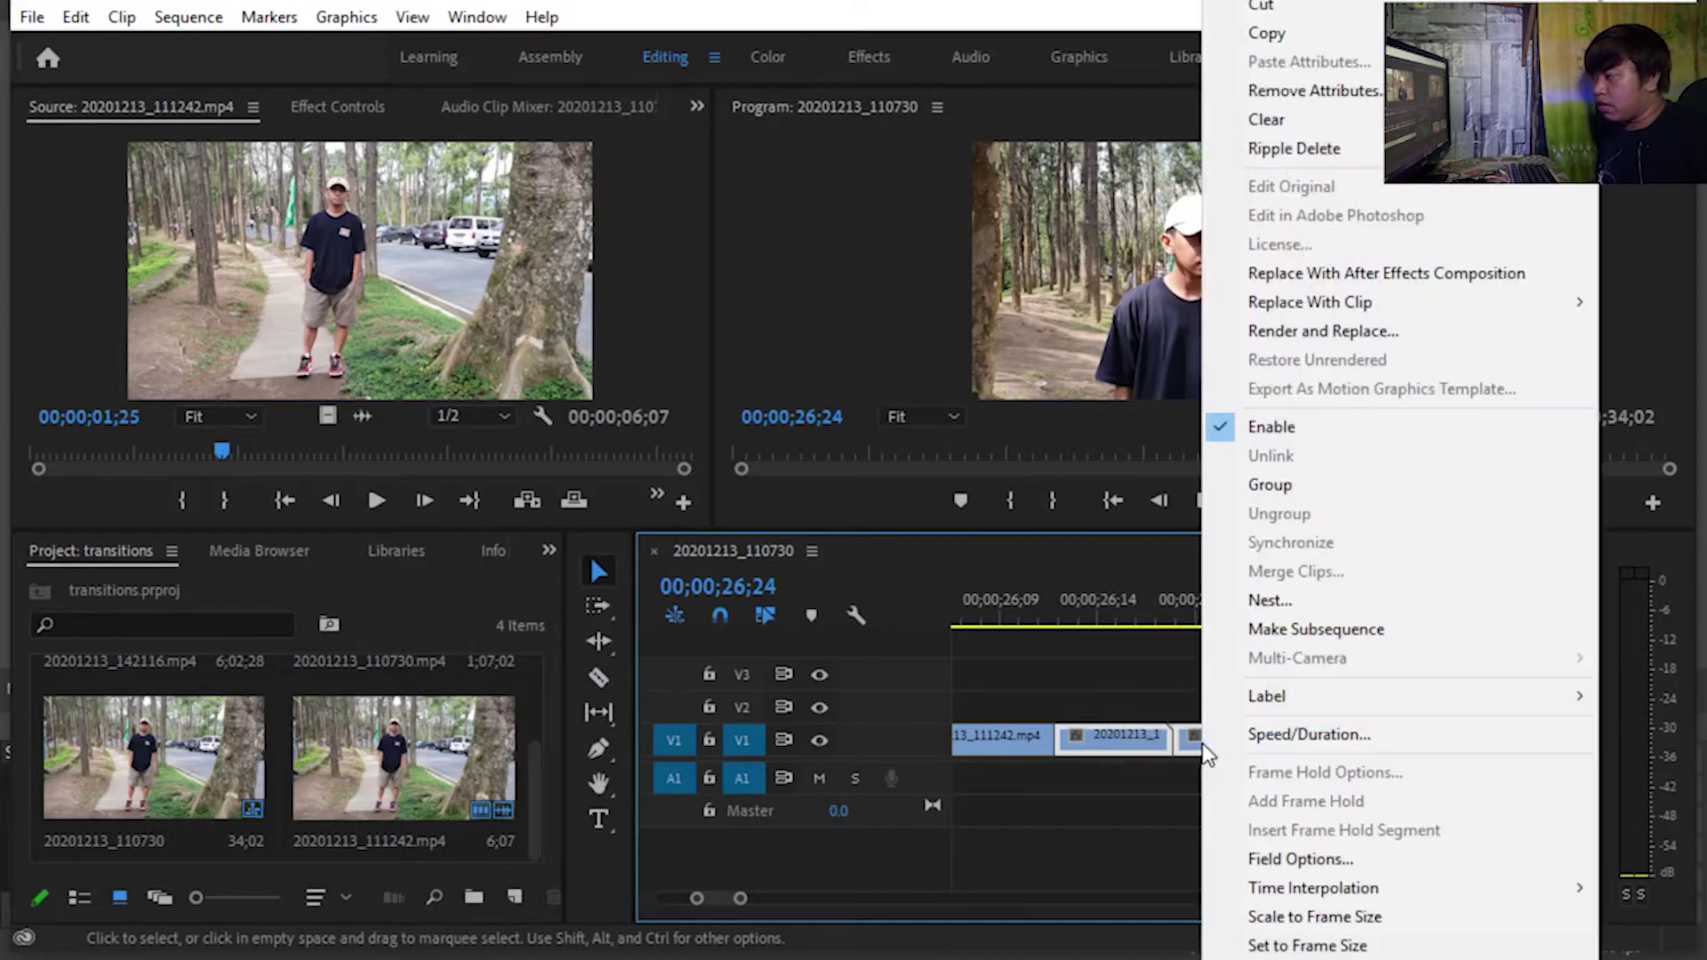
{"action": "left_click", "coordinate": [1343, 601]}
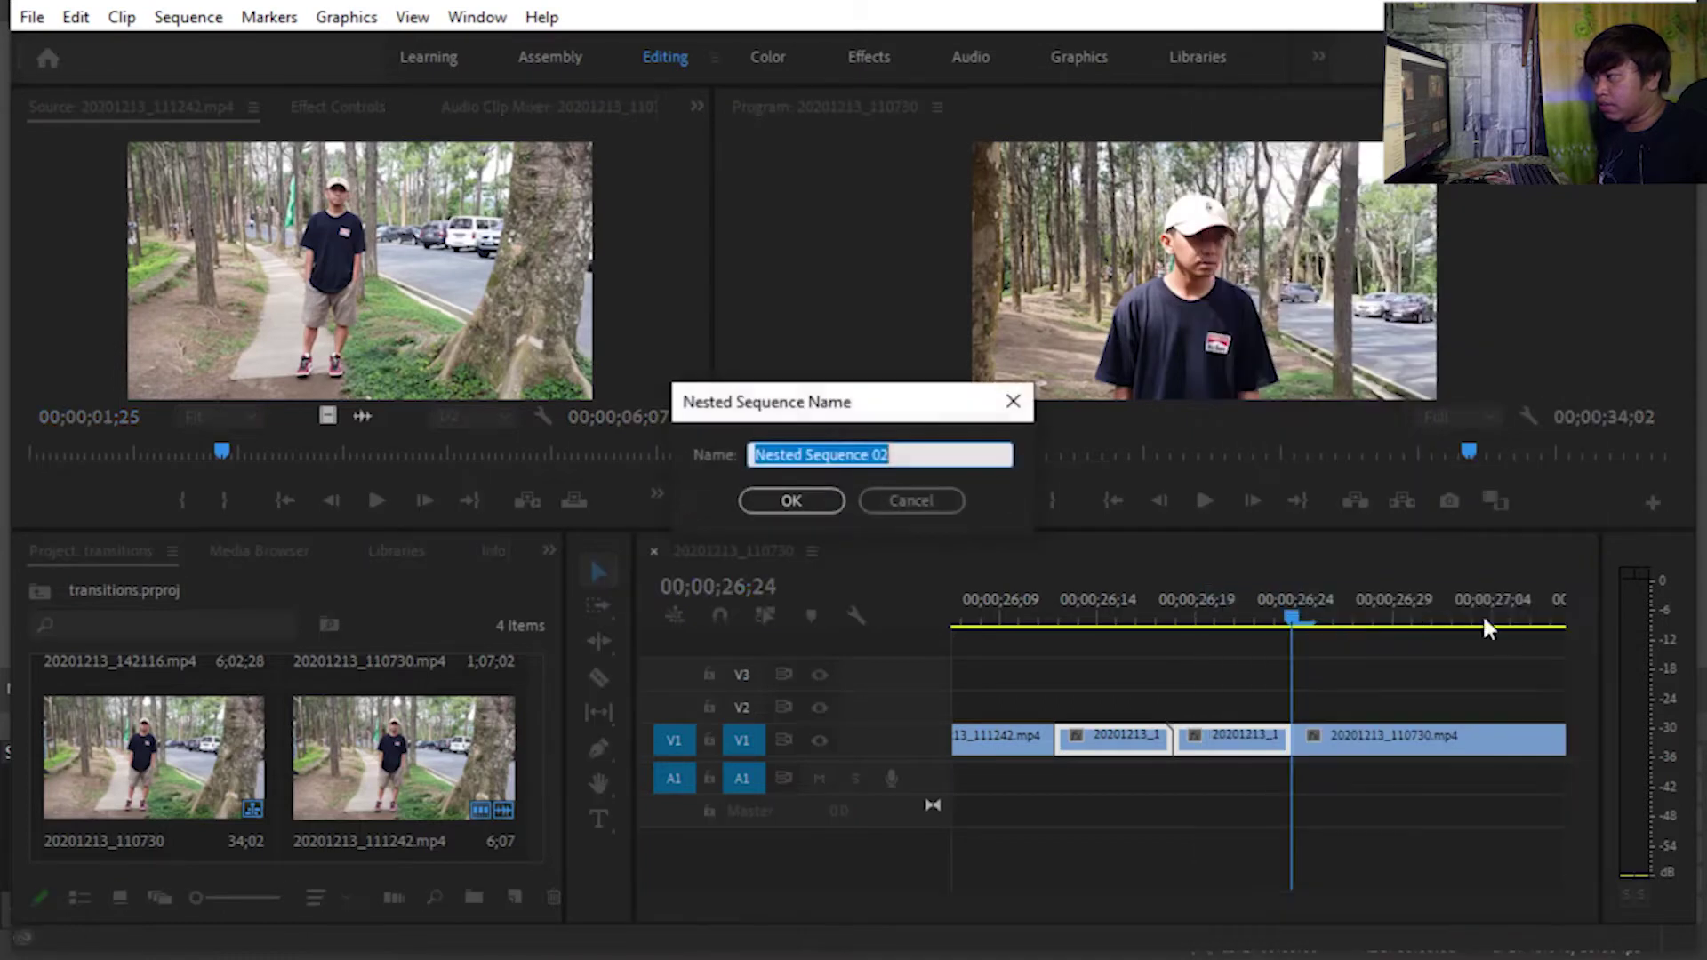
{"action": "left_click", "coordinate": [794, 499]}
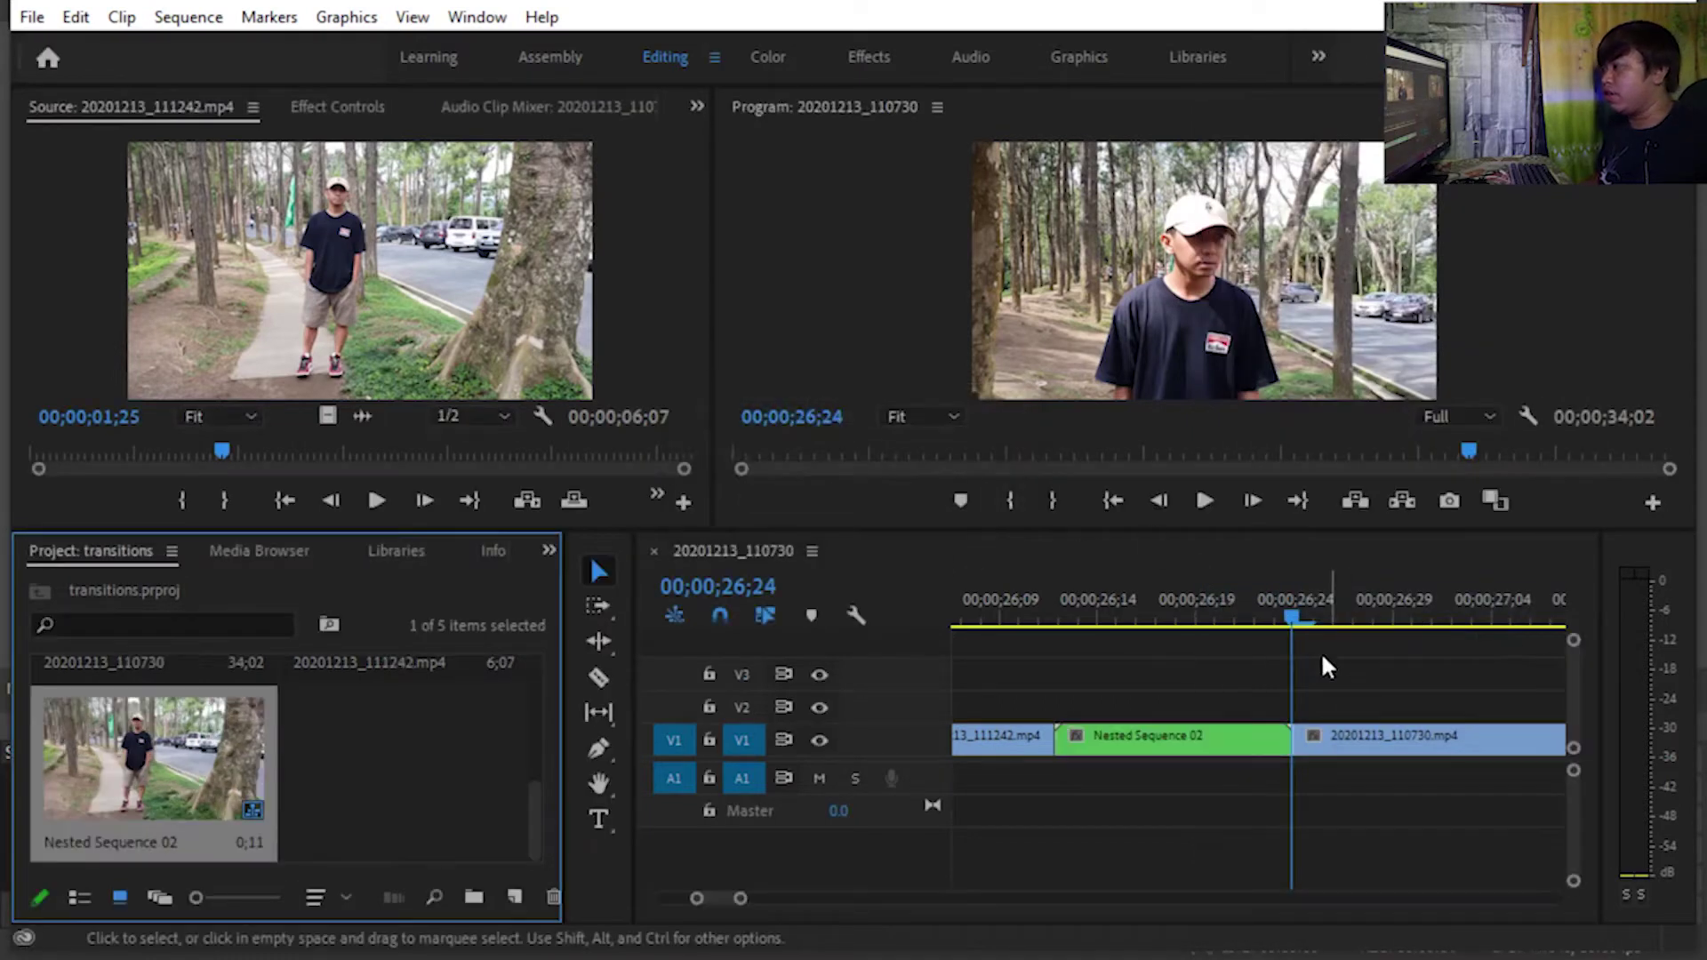
{"action": "mouse_move", "coordinate": [1288, 616]}
{"action": "left_mouse_down"}
{"action": "mouse_move", "coordinate": [1083, 616]}
{"action": "mouse_move", "coordinate": [1149, 617]}
{"action": "left_mouse_up"}
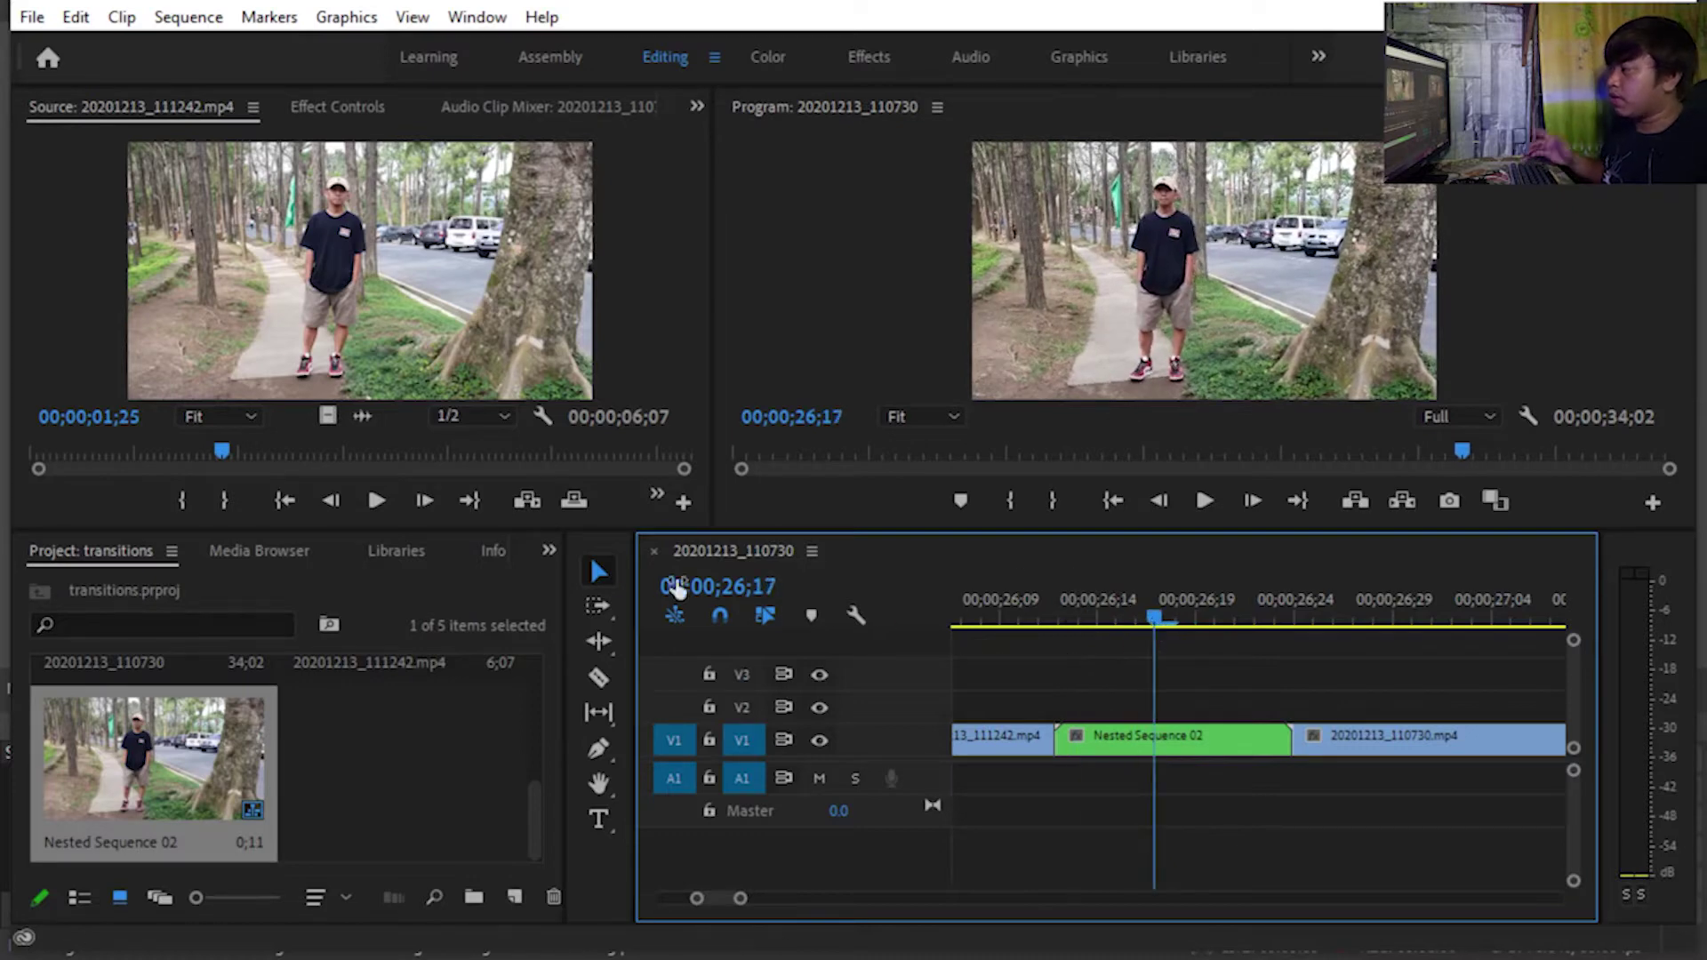
Search the effects for 'trans' and drag Transform onto the Nested Sequence 02 clip.
{"action": "left_click", "coordinate": [547, 551]}
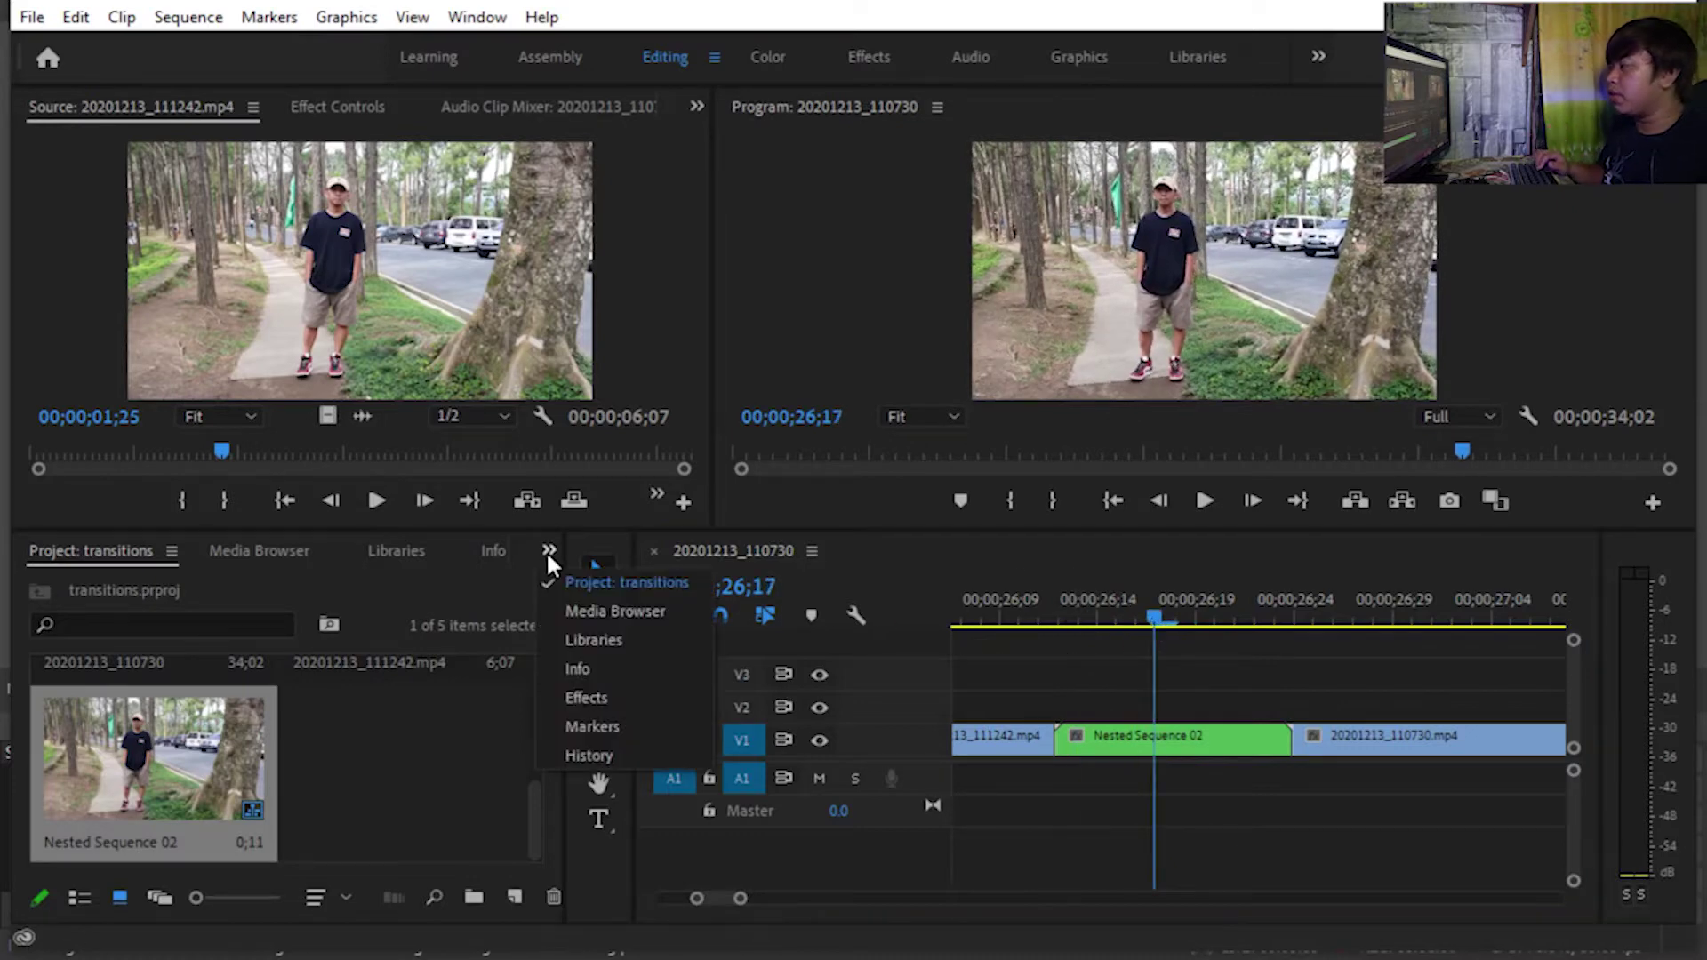
{"action": "left_click", "coordinate": [580, 698]}
{"action": "left_click", "coordinate": [57, 586]}
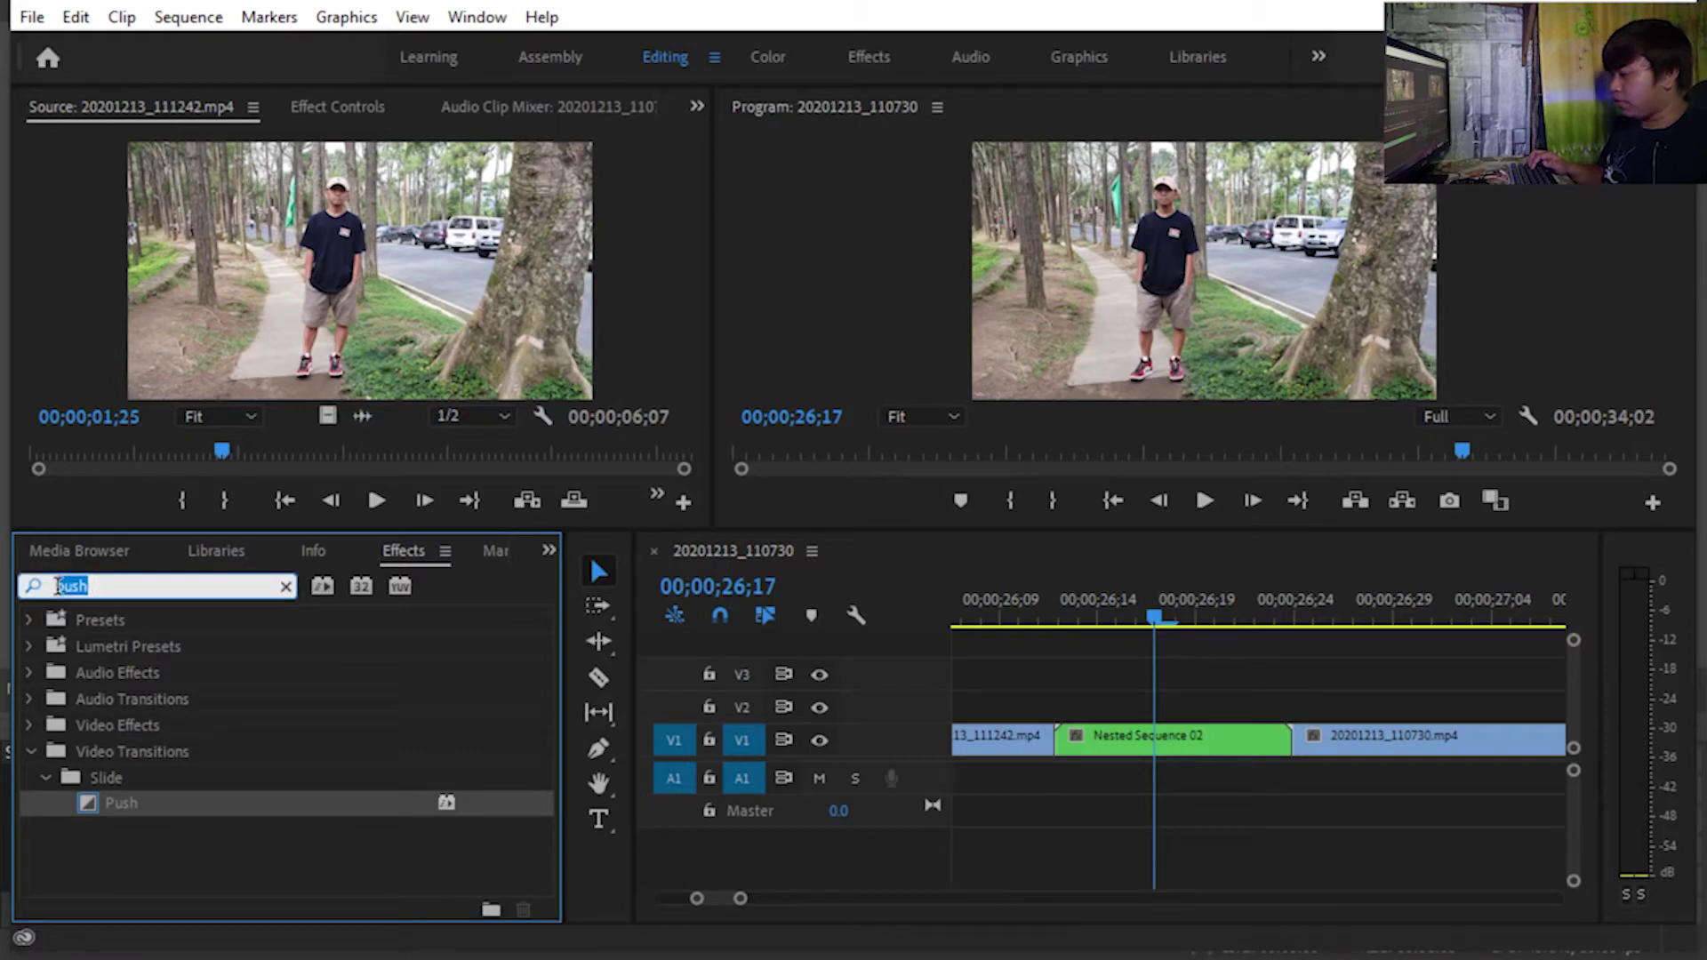
{"action": "type", "text": "trans"}
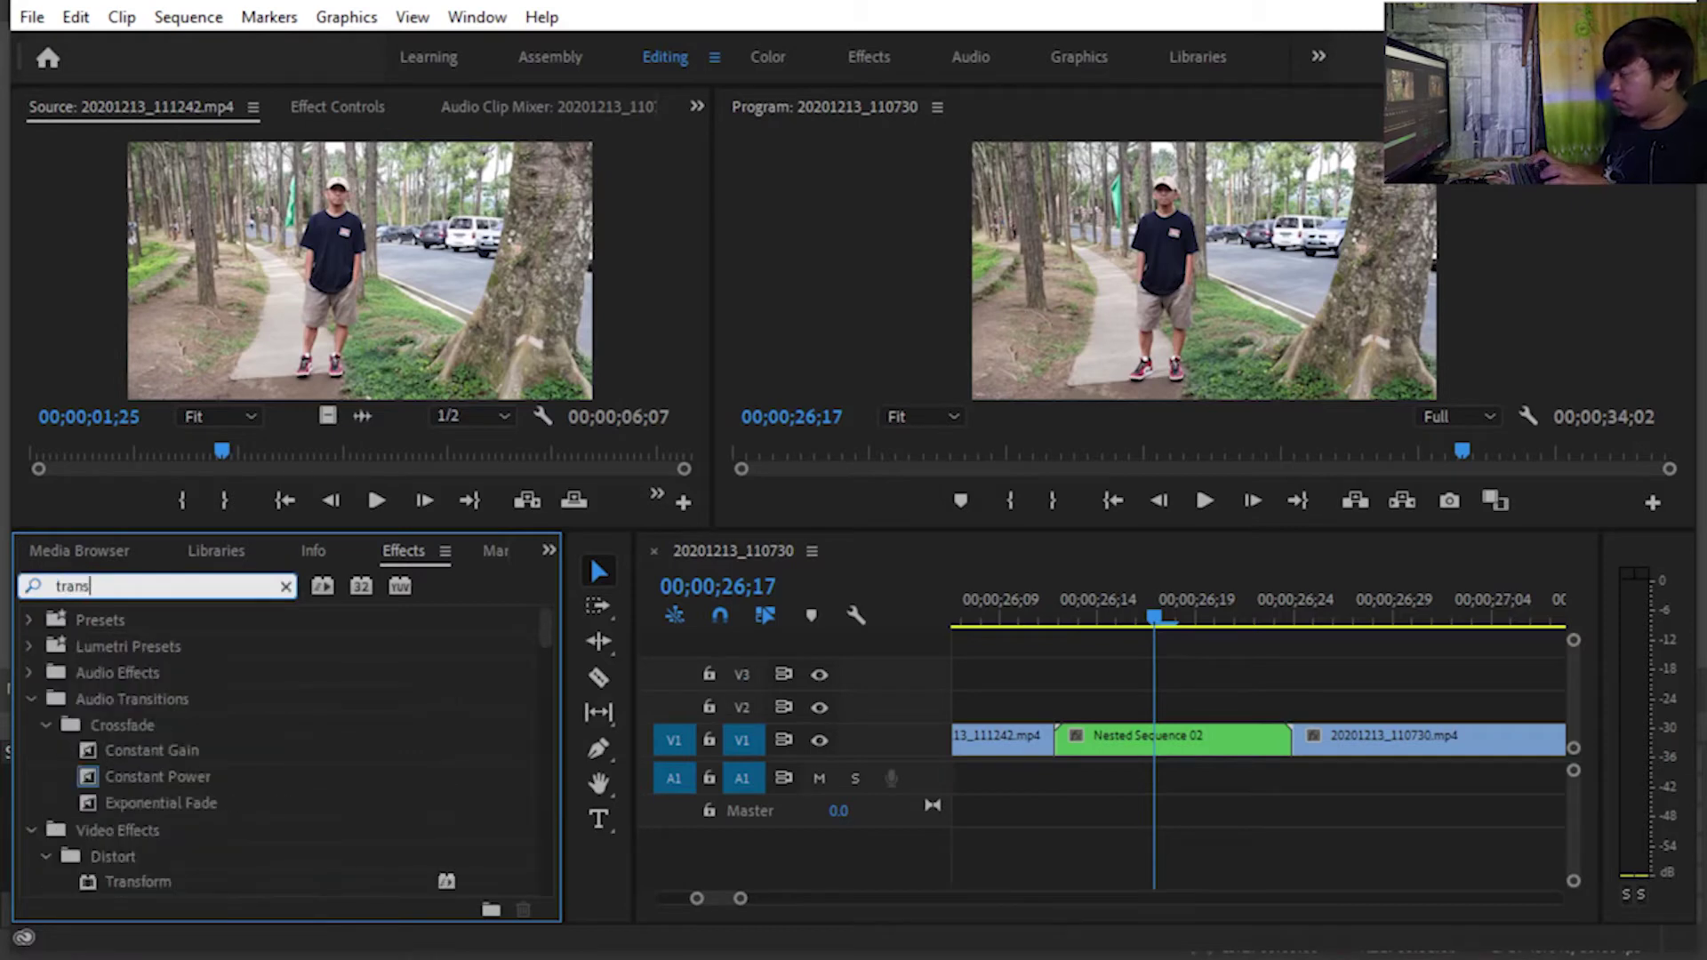
{"action": "left_click", "coordinate": [212, 885]}
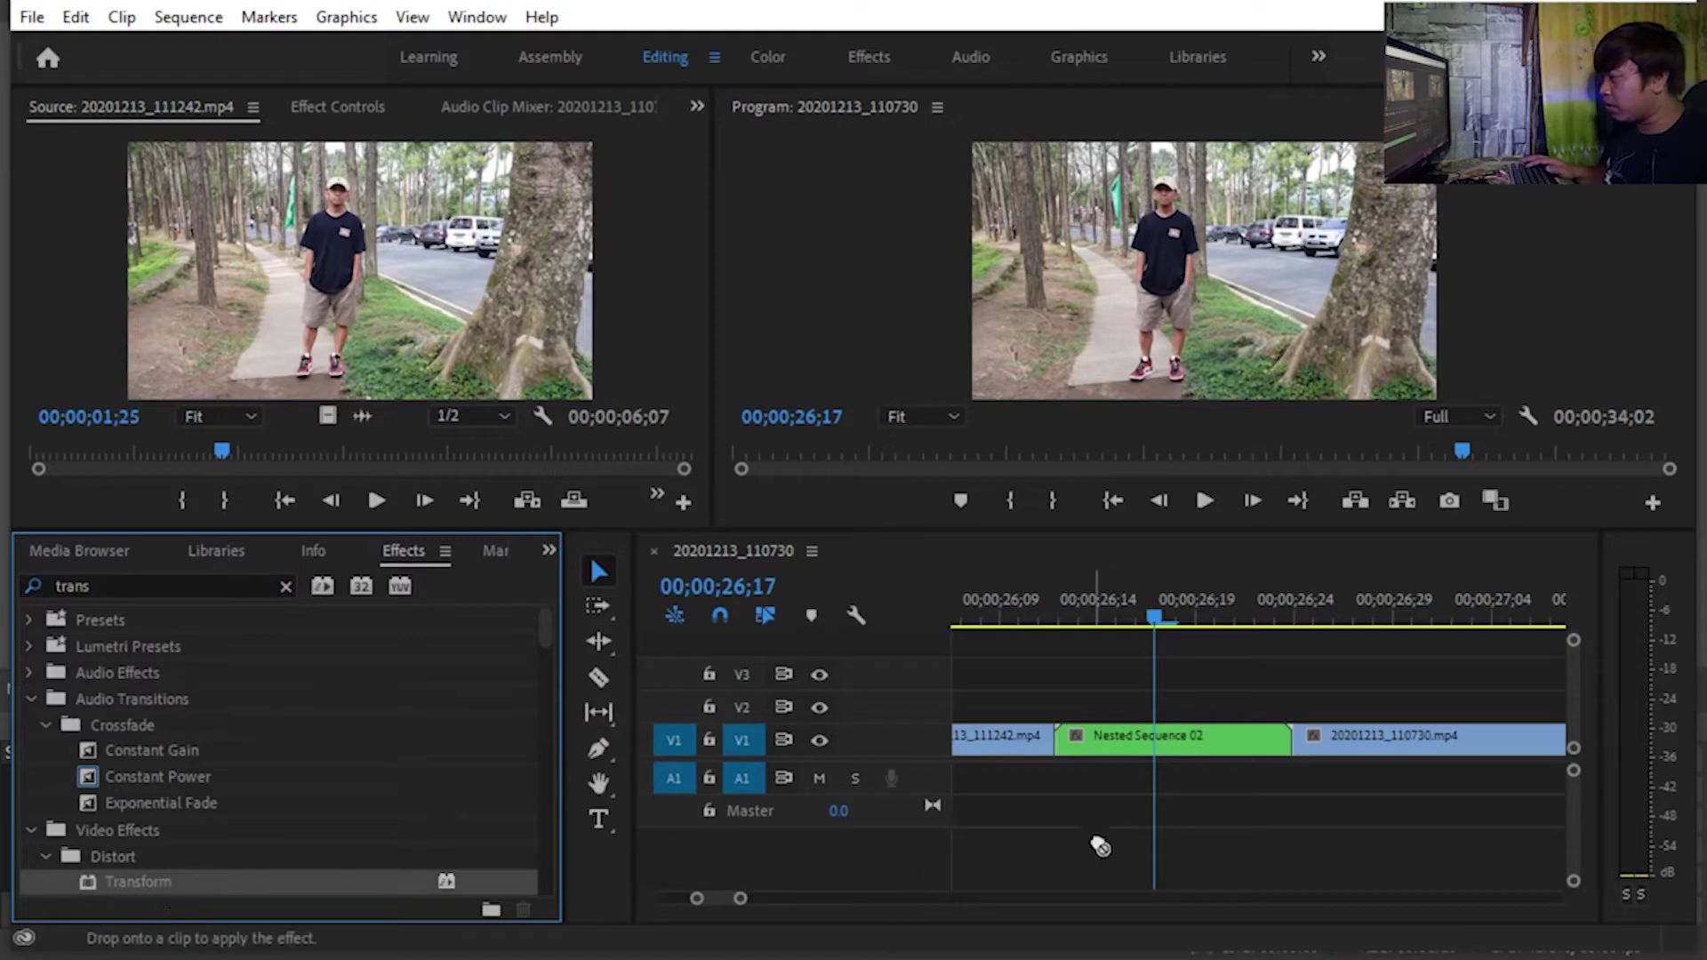
{"action": "left_click_drag", "start_coordinate": [336, 875], "coordinate": [1135, 749]}
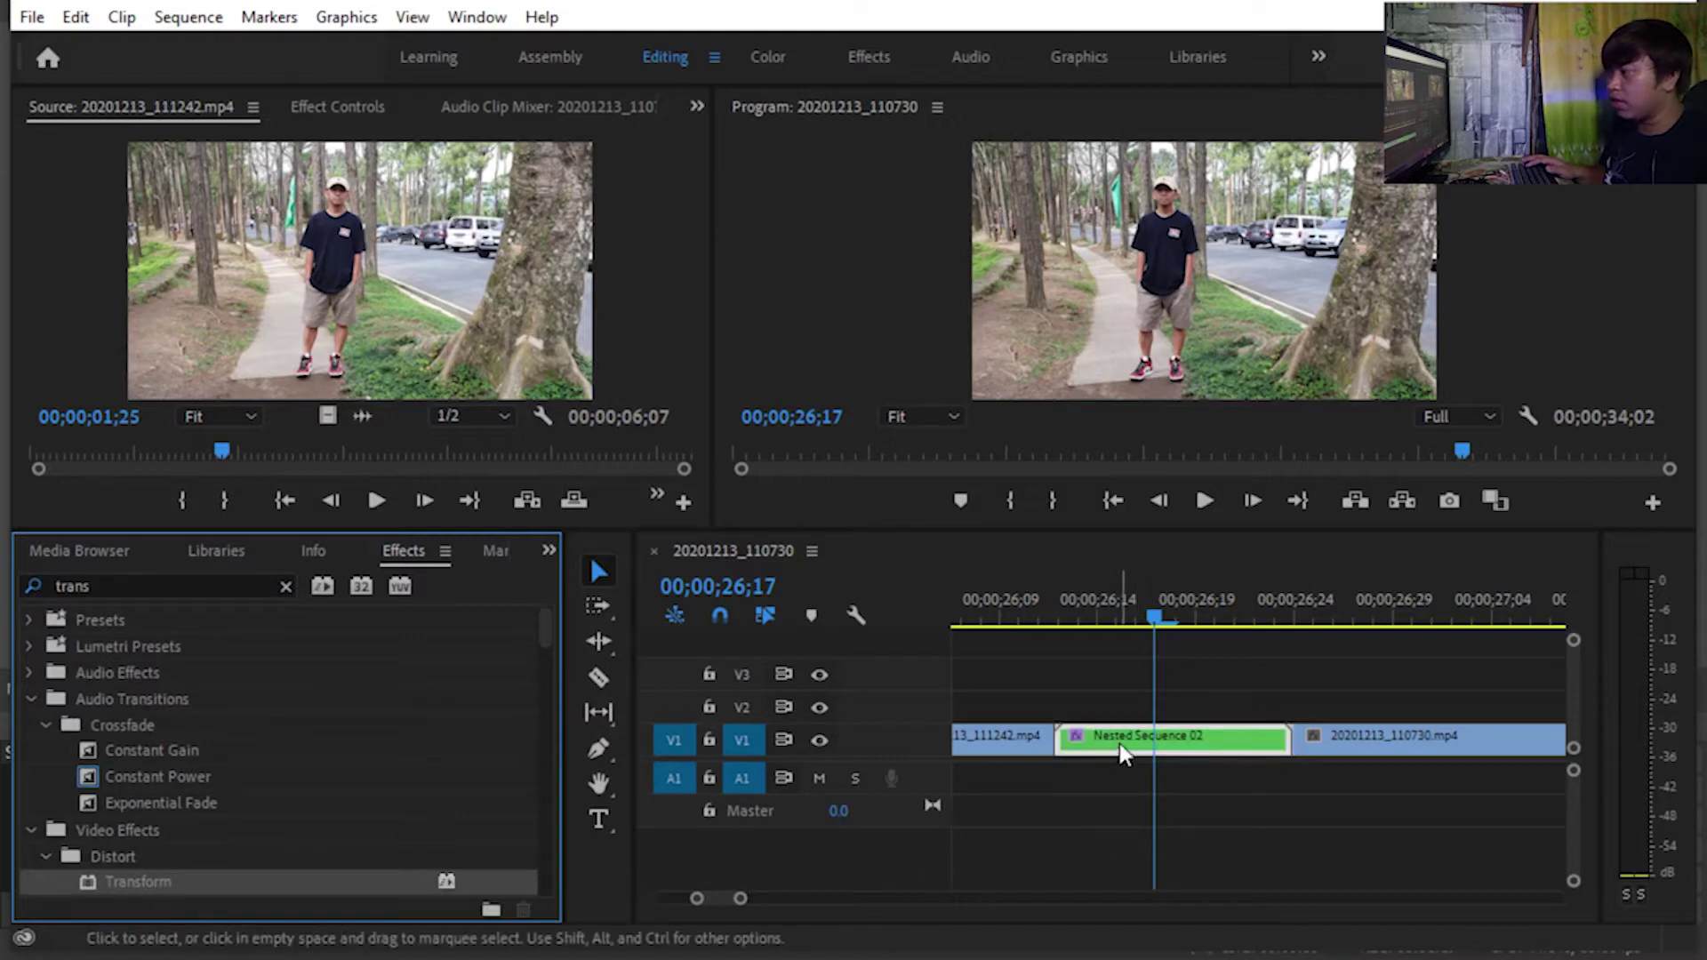
{"action": "left_click", "coordinate": [1128, 739]}
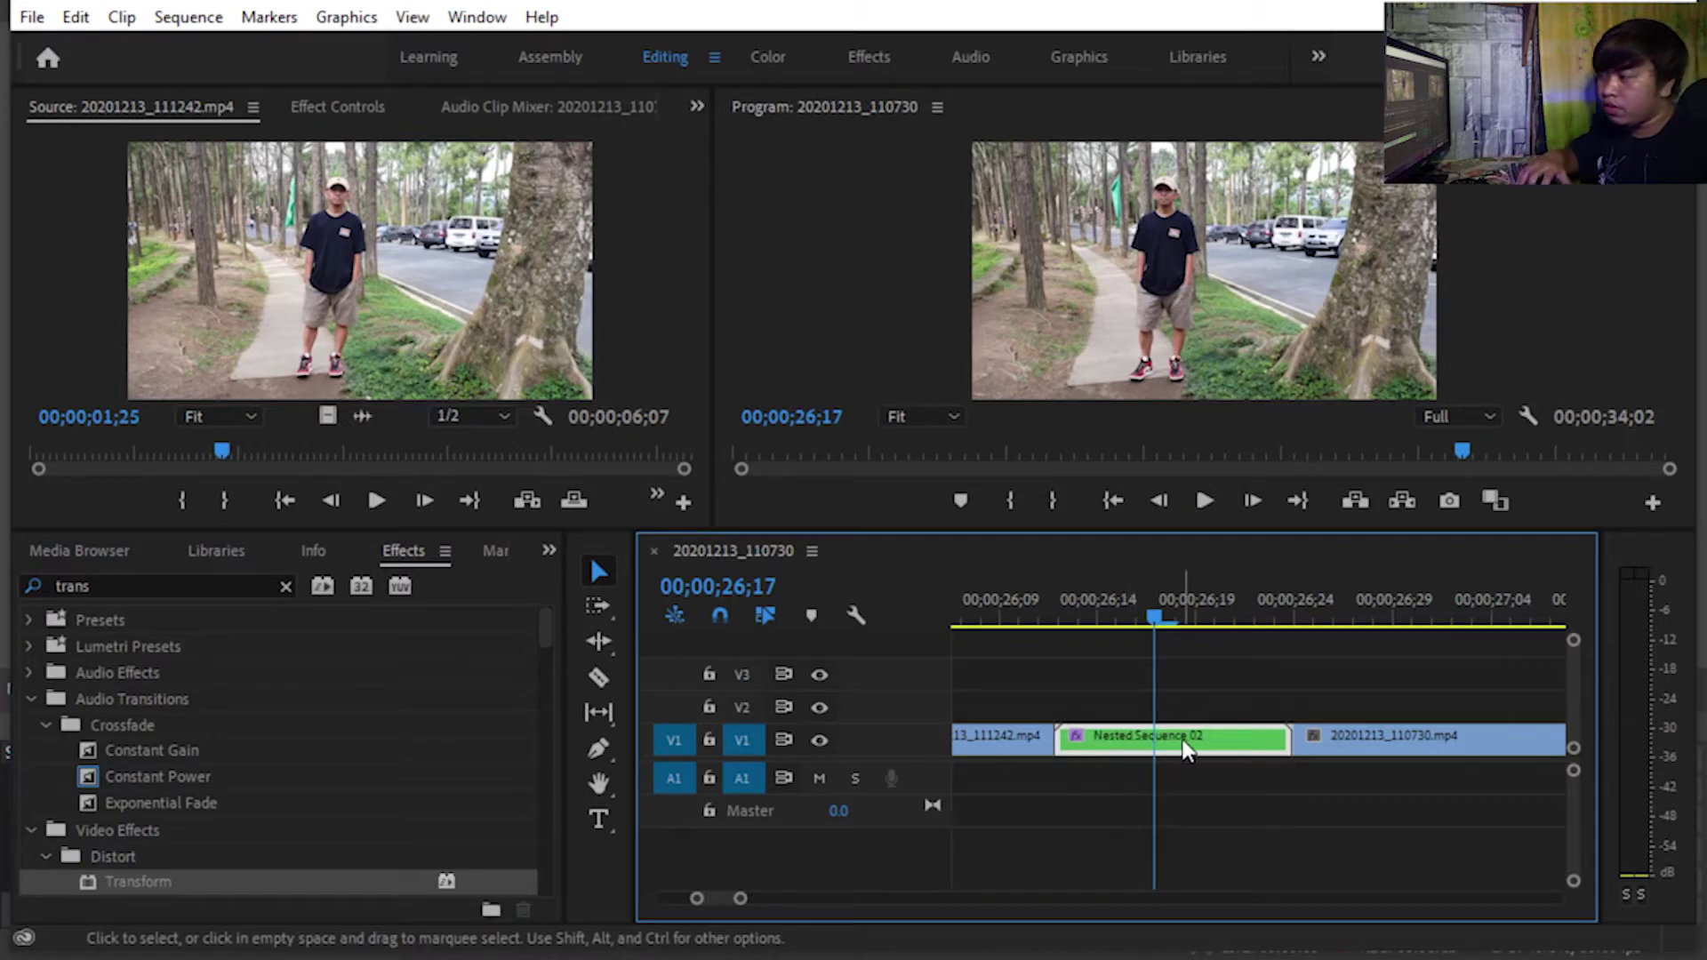
{"action": "left_click", "coordinate": [696, 105]}
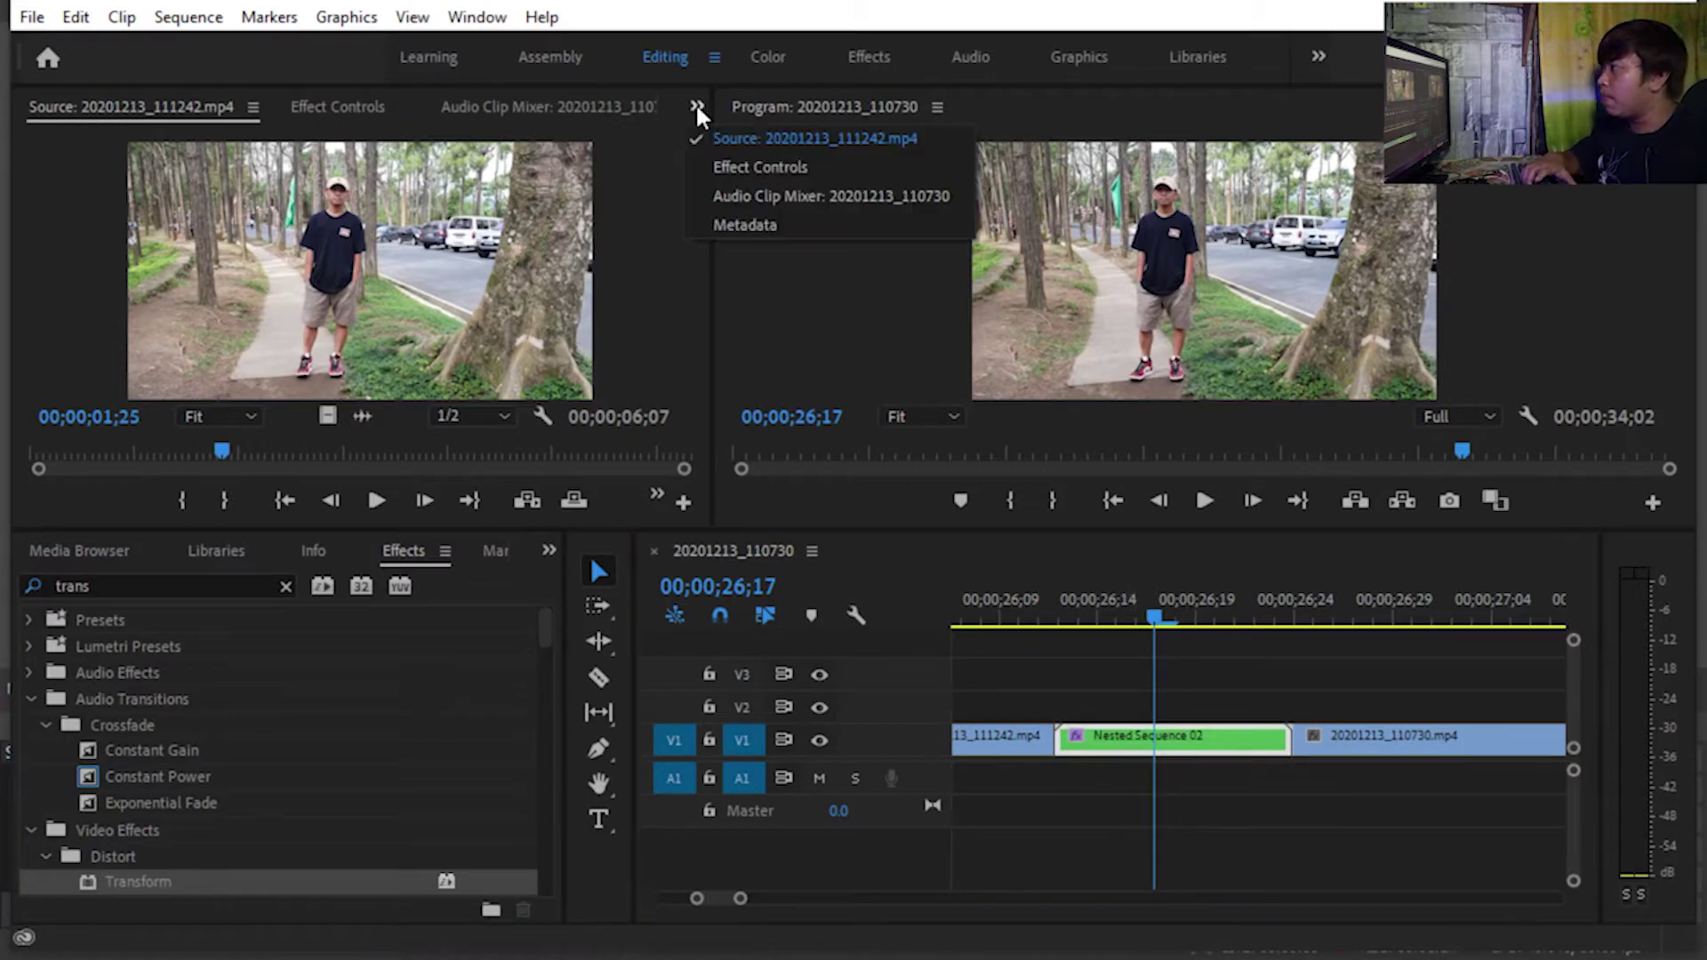
Show the nested clip's Transform settings in Effect Controls and enable Scale keyframing.
{"action": "left_click", "coordinate": [766, 166]}
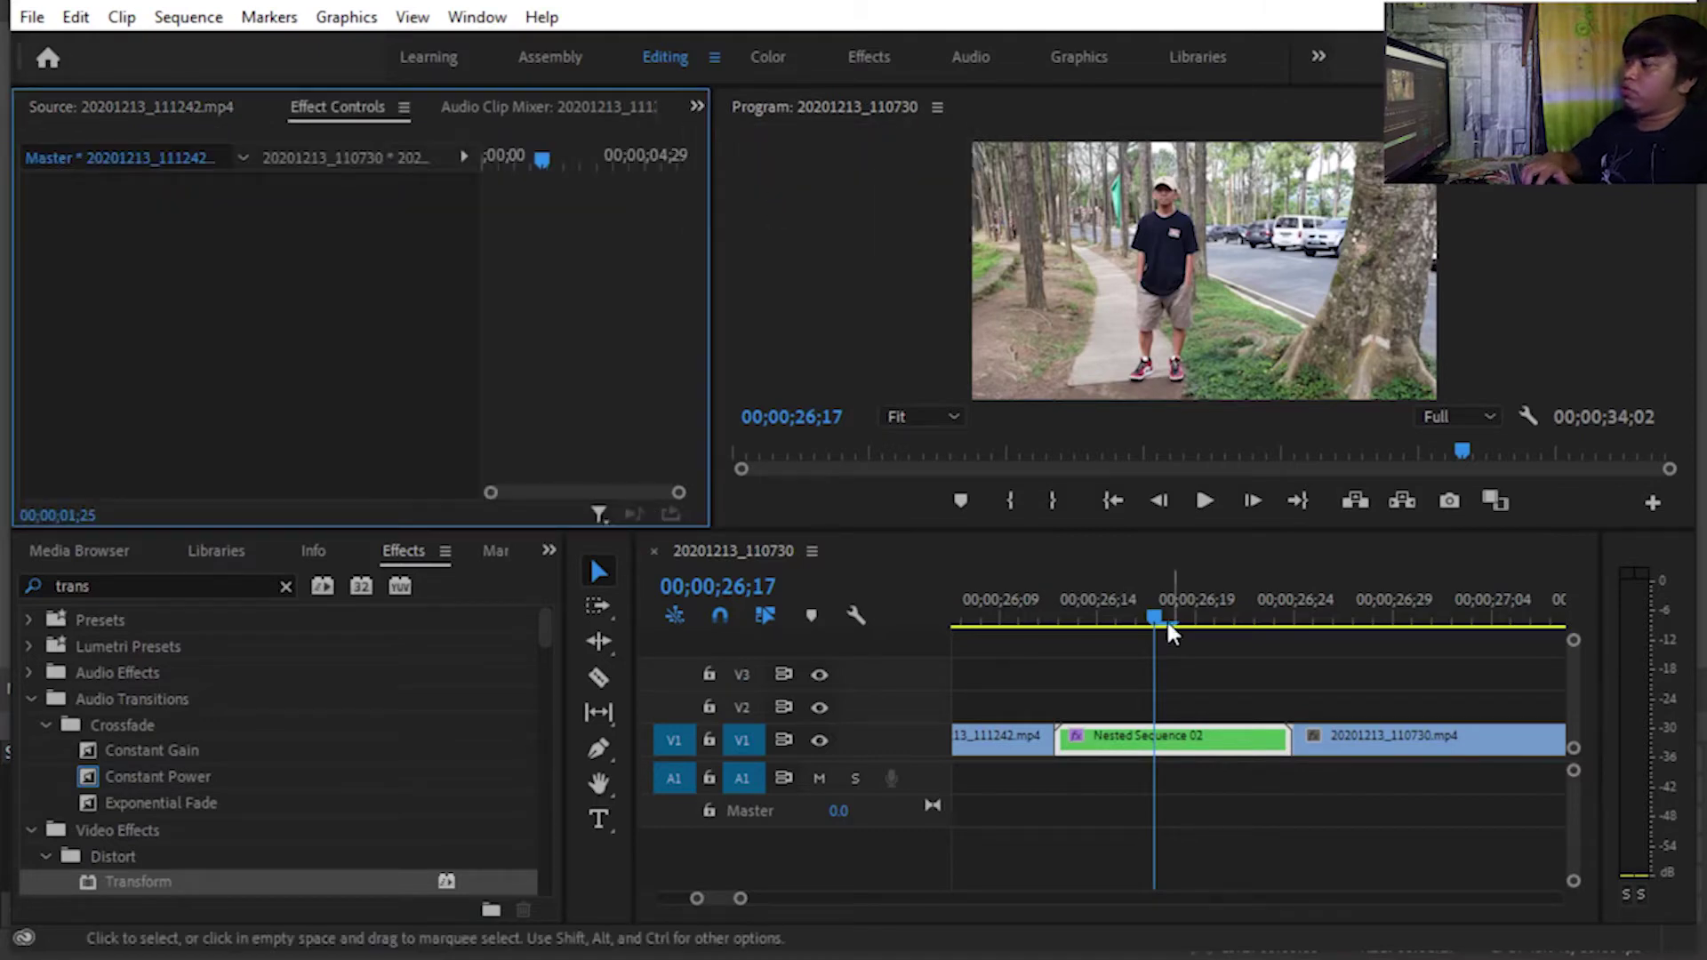
{"action": "mouse_move", "coordinate": [1160, 623]}
{"action": "left_mouse_down"}
{"action": "mouse_move", "coordinate": [1277, 628]}
{"action": "mouse_move", "coordinate": [1160, 623]}
{"action": "left_mouse_up"}
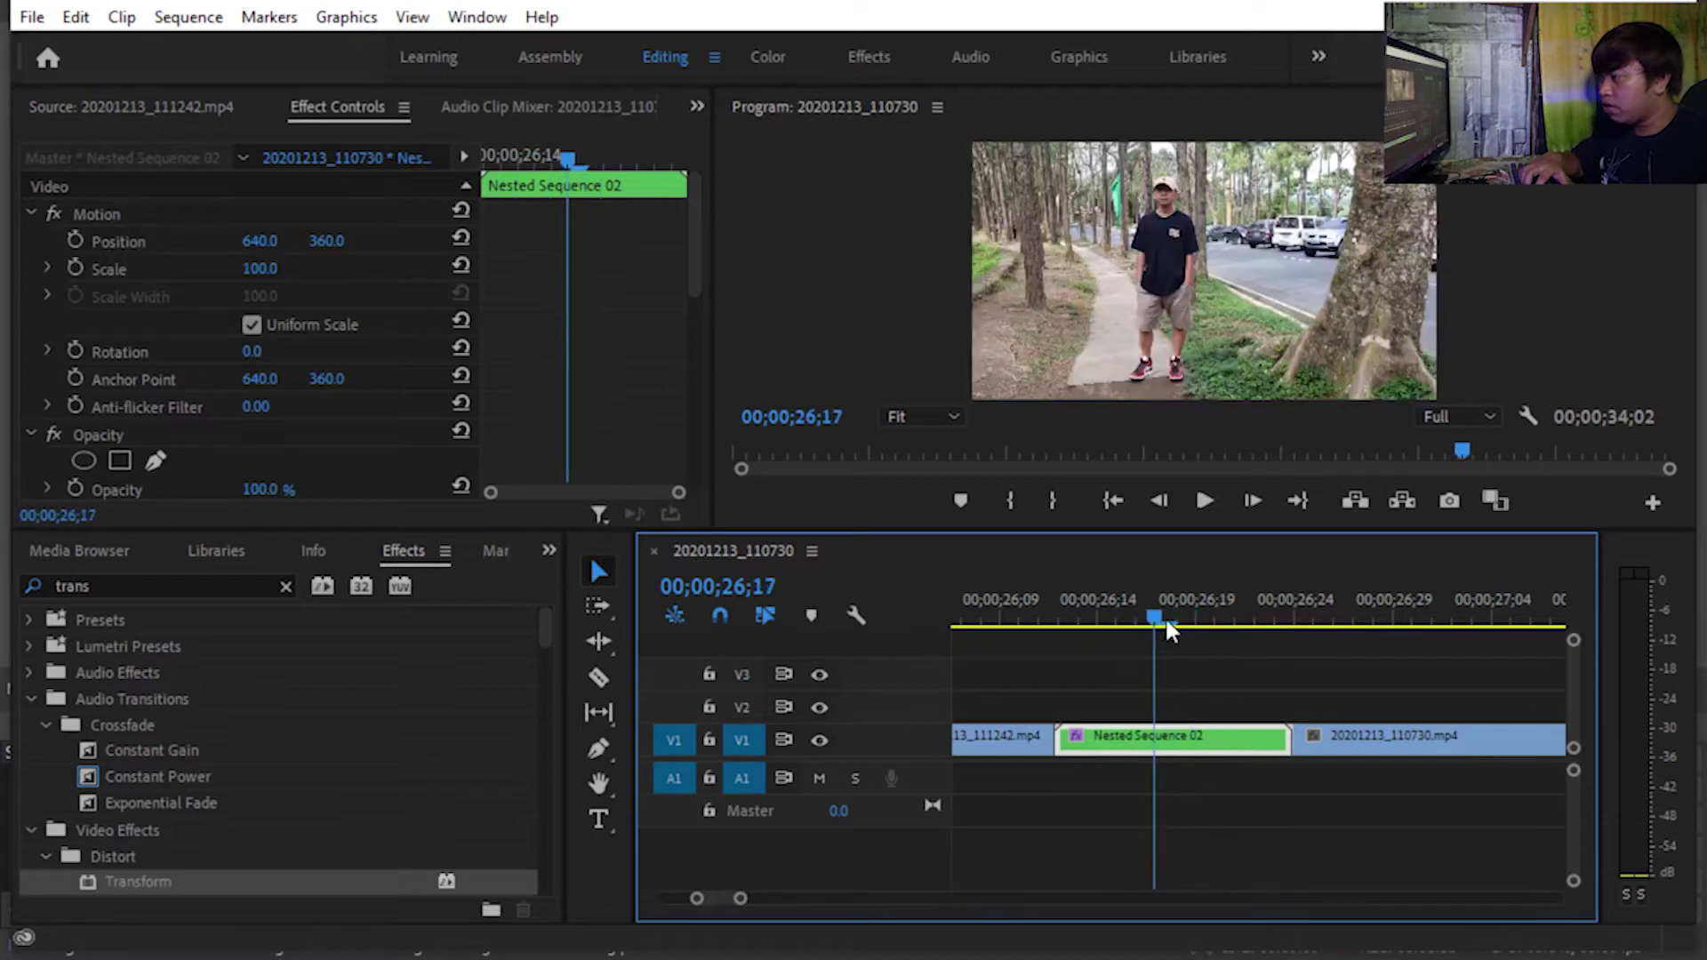
{"action": "left_click_drag", "start_coordinate": [697, 242], "coordinate": [682, 370]}
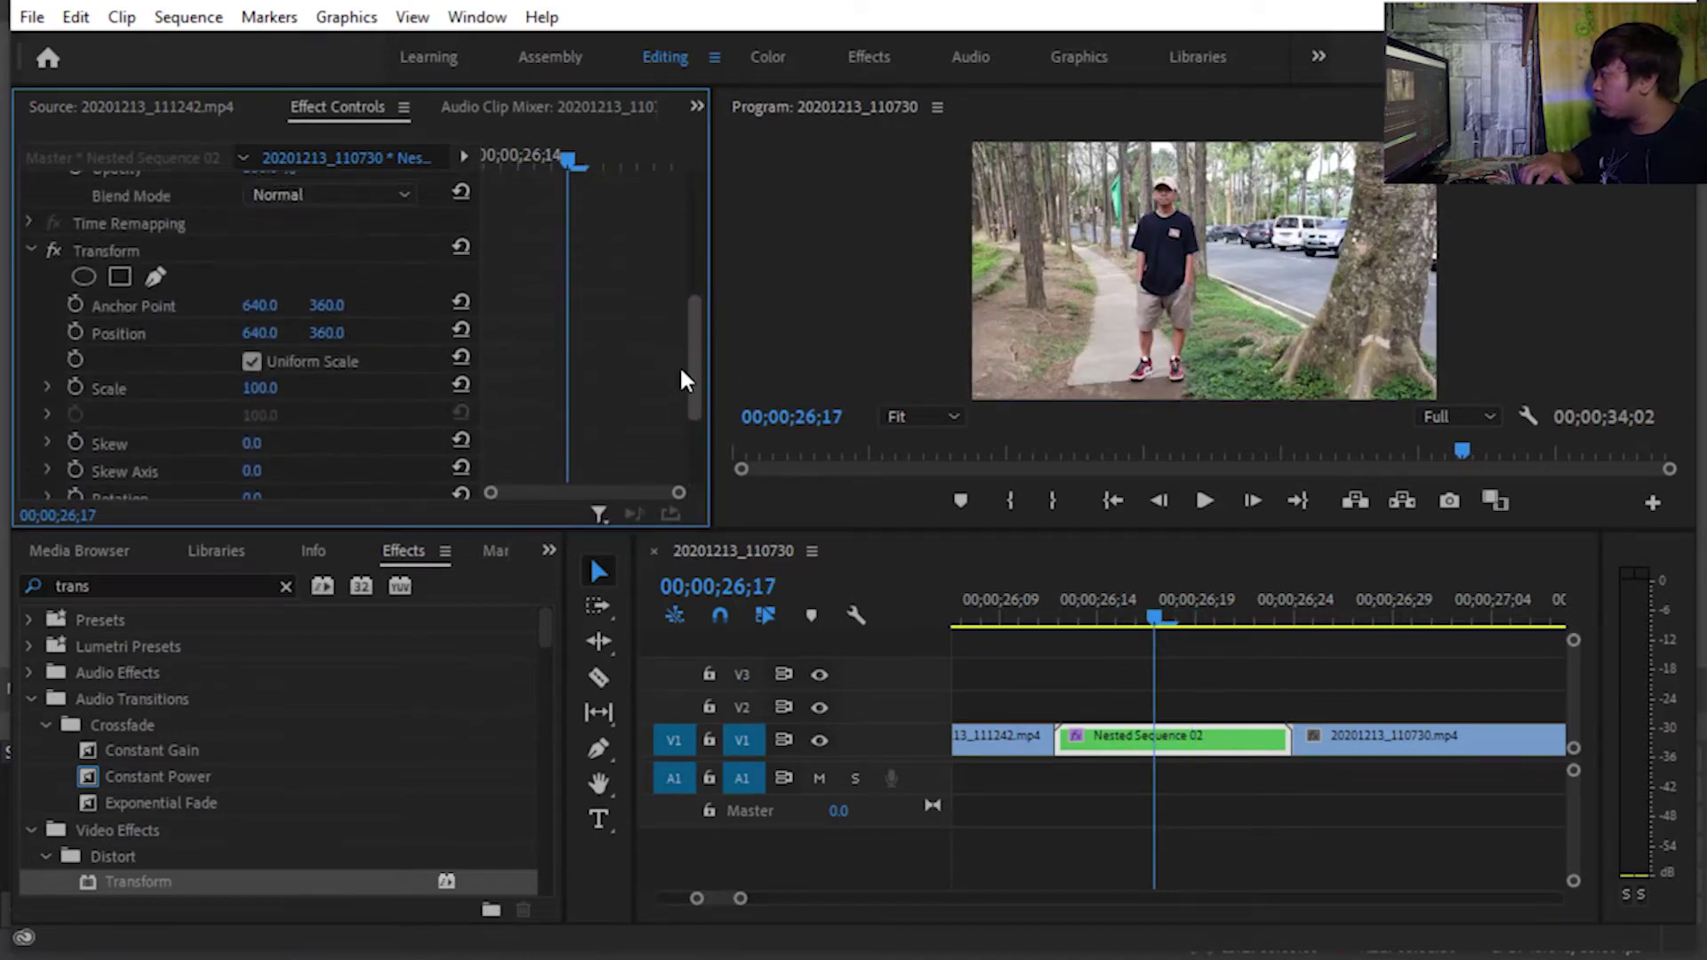
{"action": "left_click", "coordinate": [181, 251]}
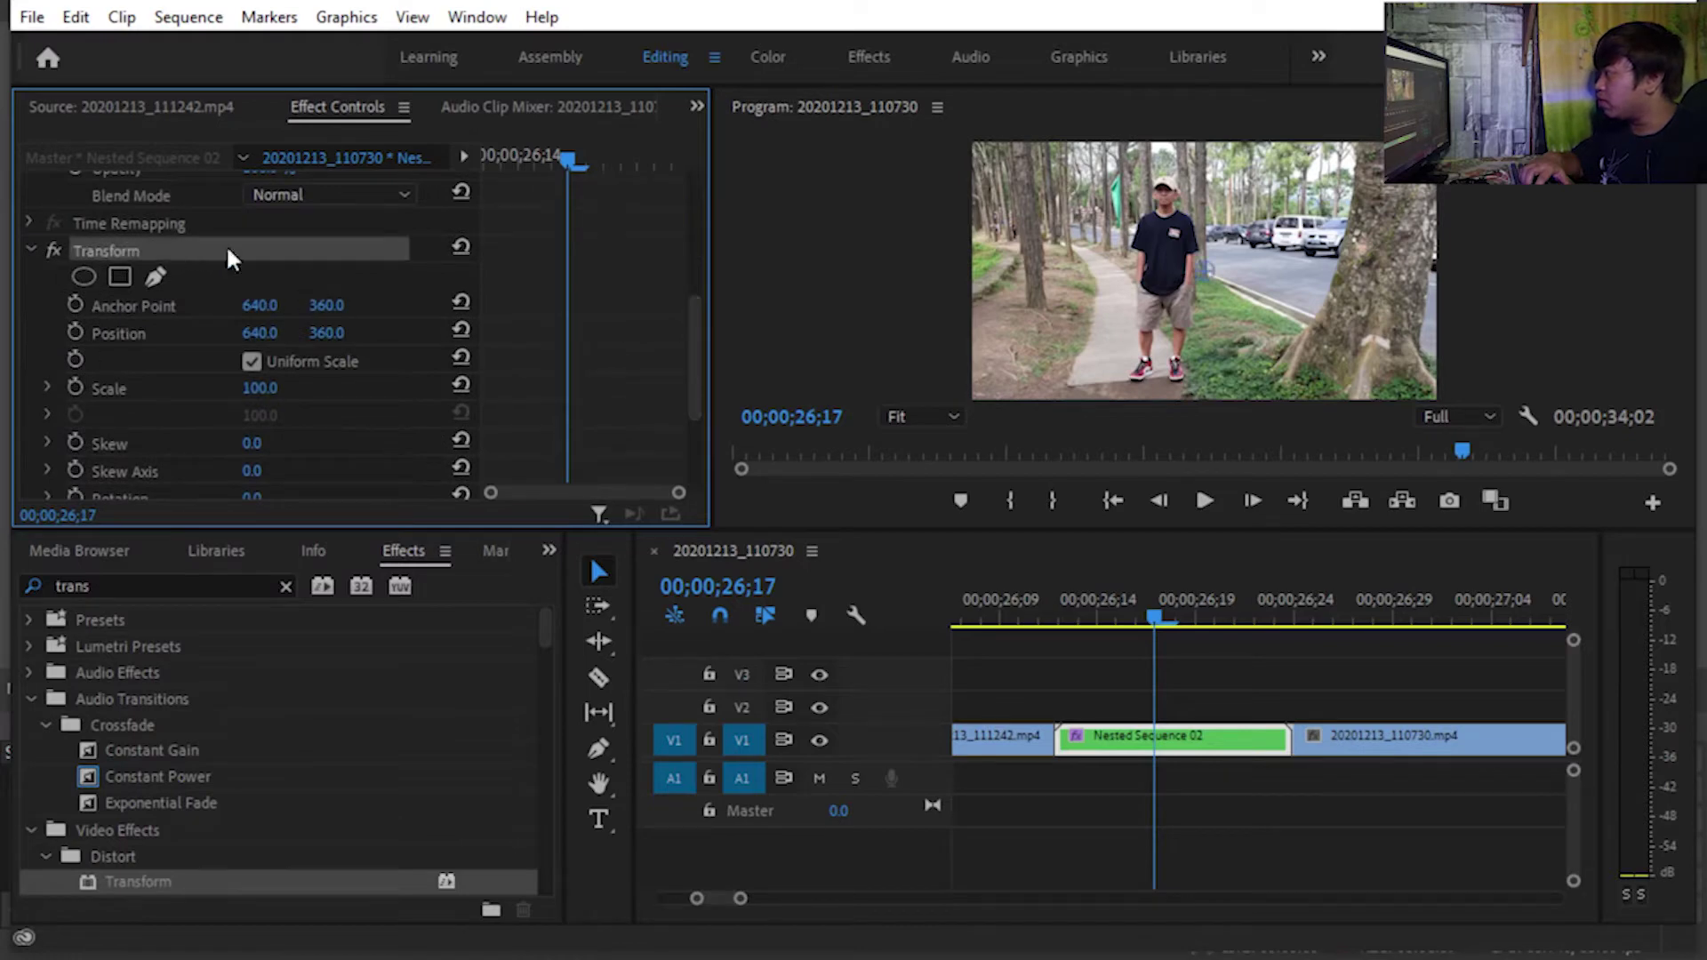
{"action": "left_click_drag", "start_coordinate": [696, 349], "coordinate": [692, 358]}
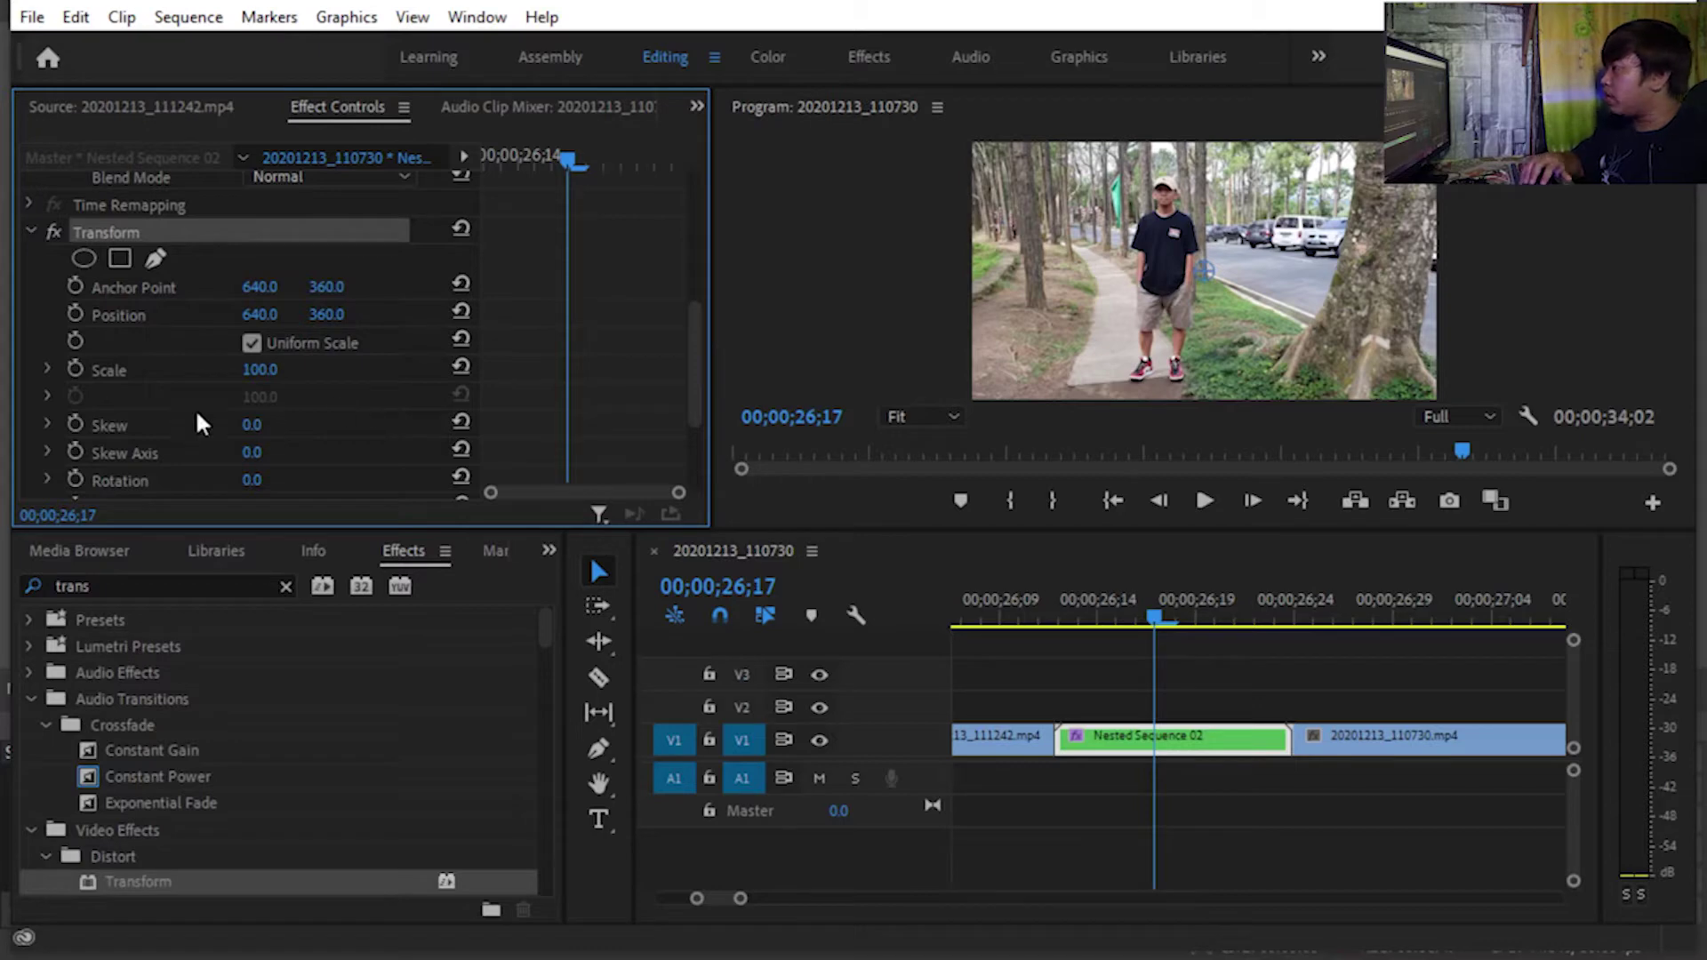
{"action": "left_click", "coordinate": [76, 368]}
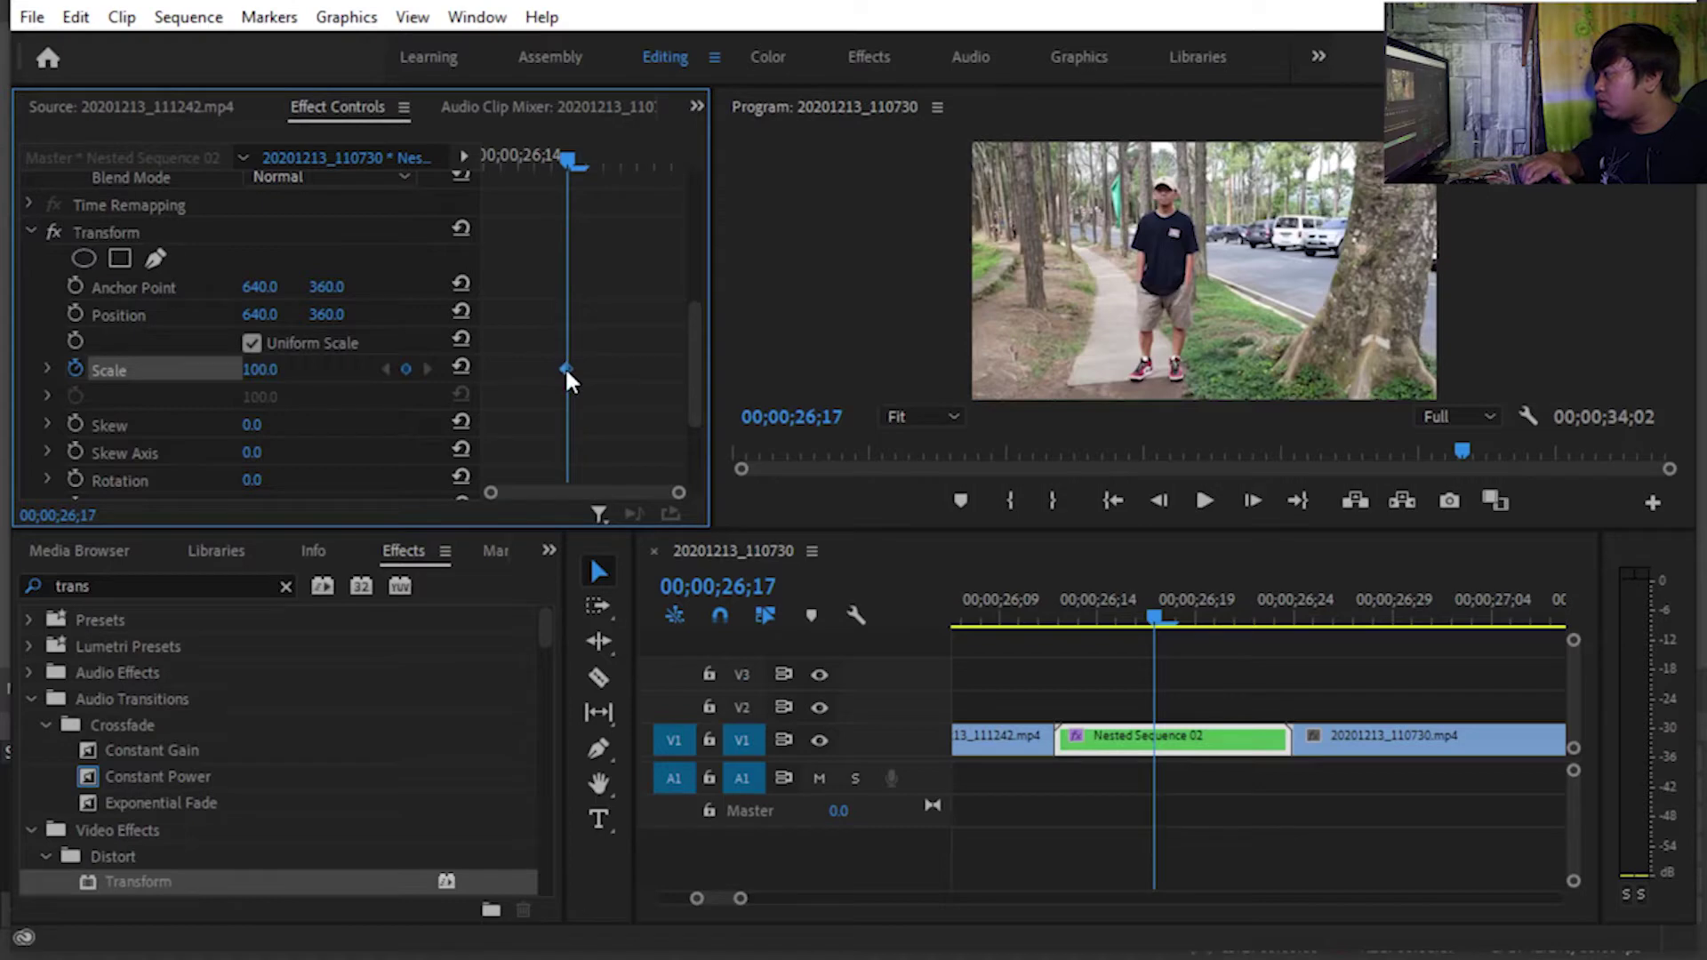
{"action": "left_click_drag", "start_coordinate": [565, 368], "coordinate": [440, 383]}
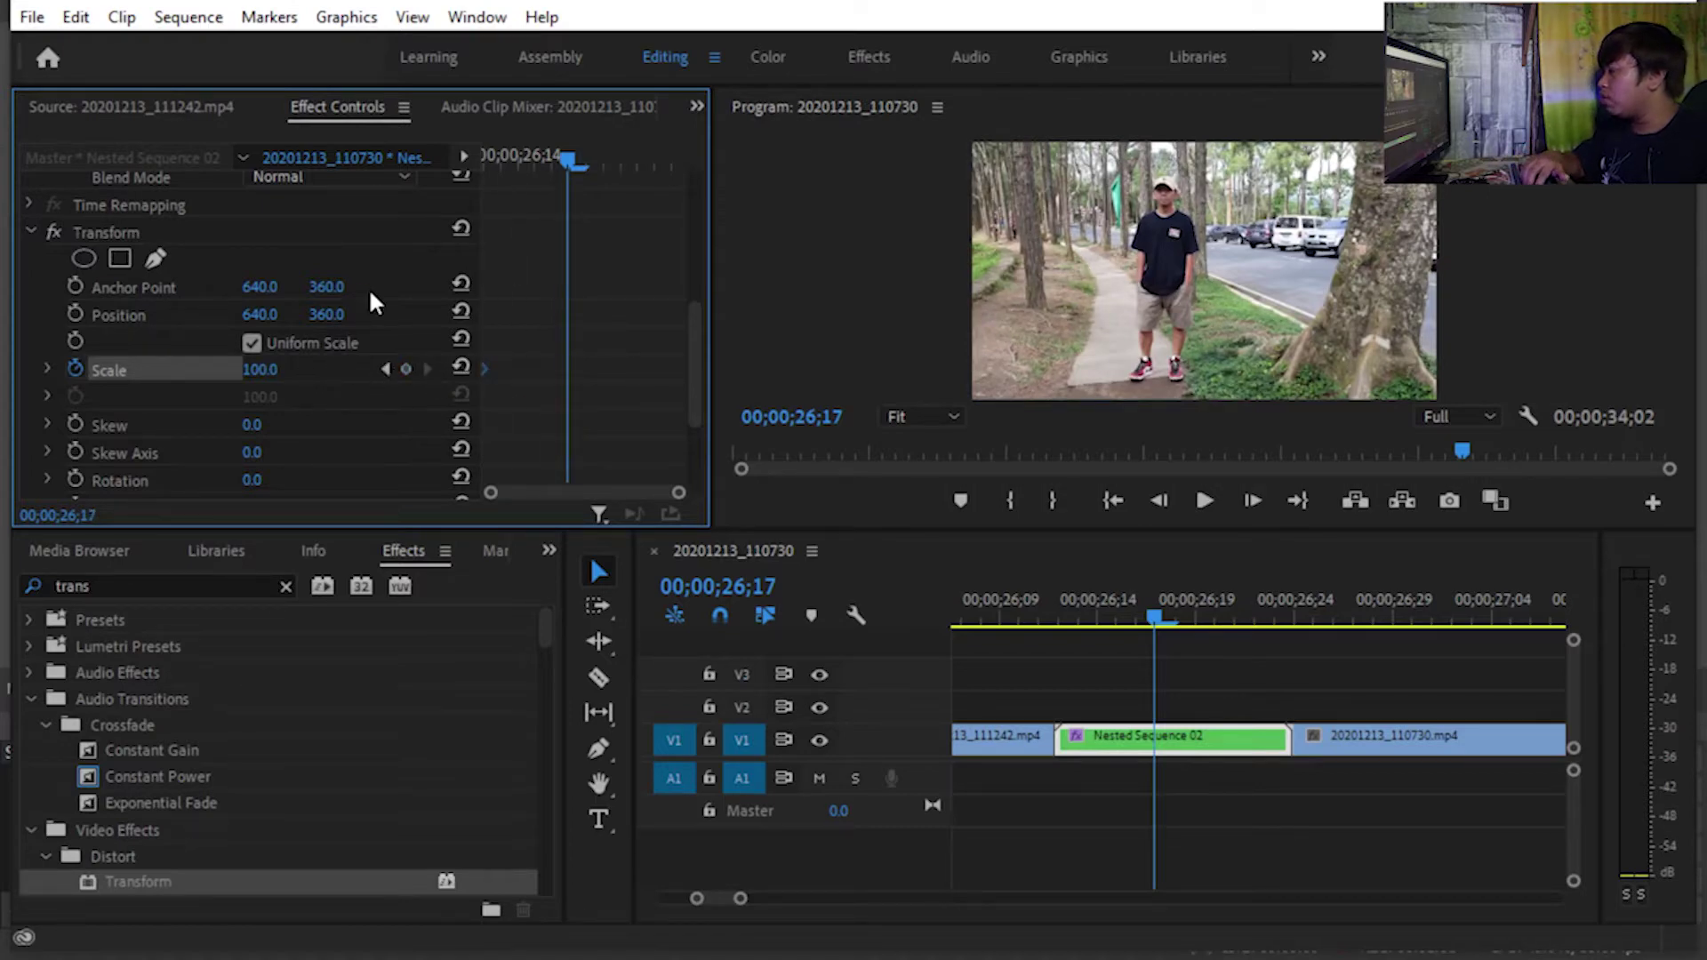
{"action": "left_click", "coordinate": [404, 369]}
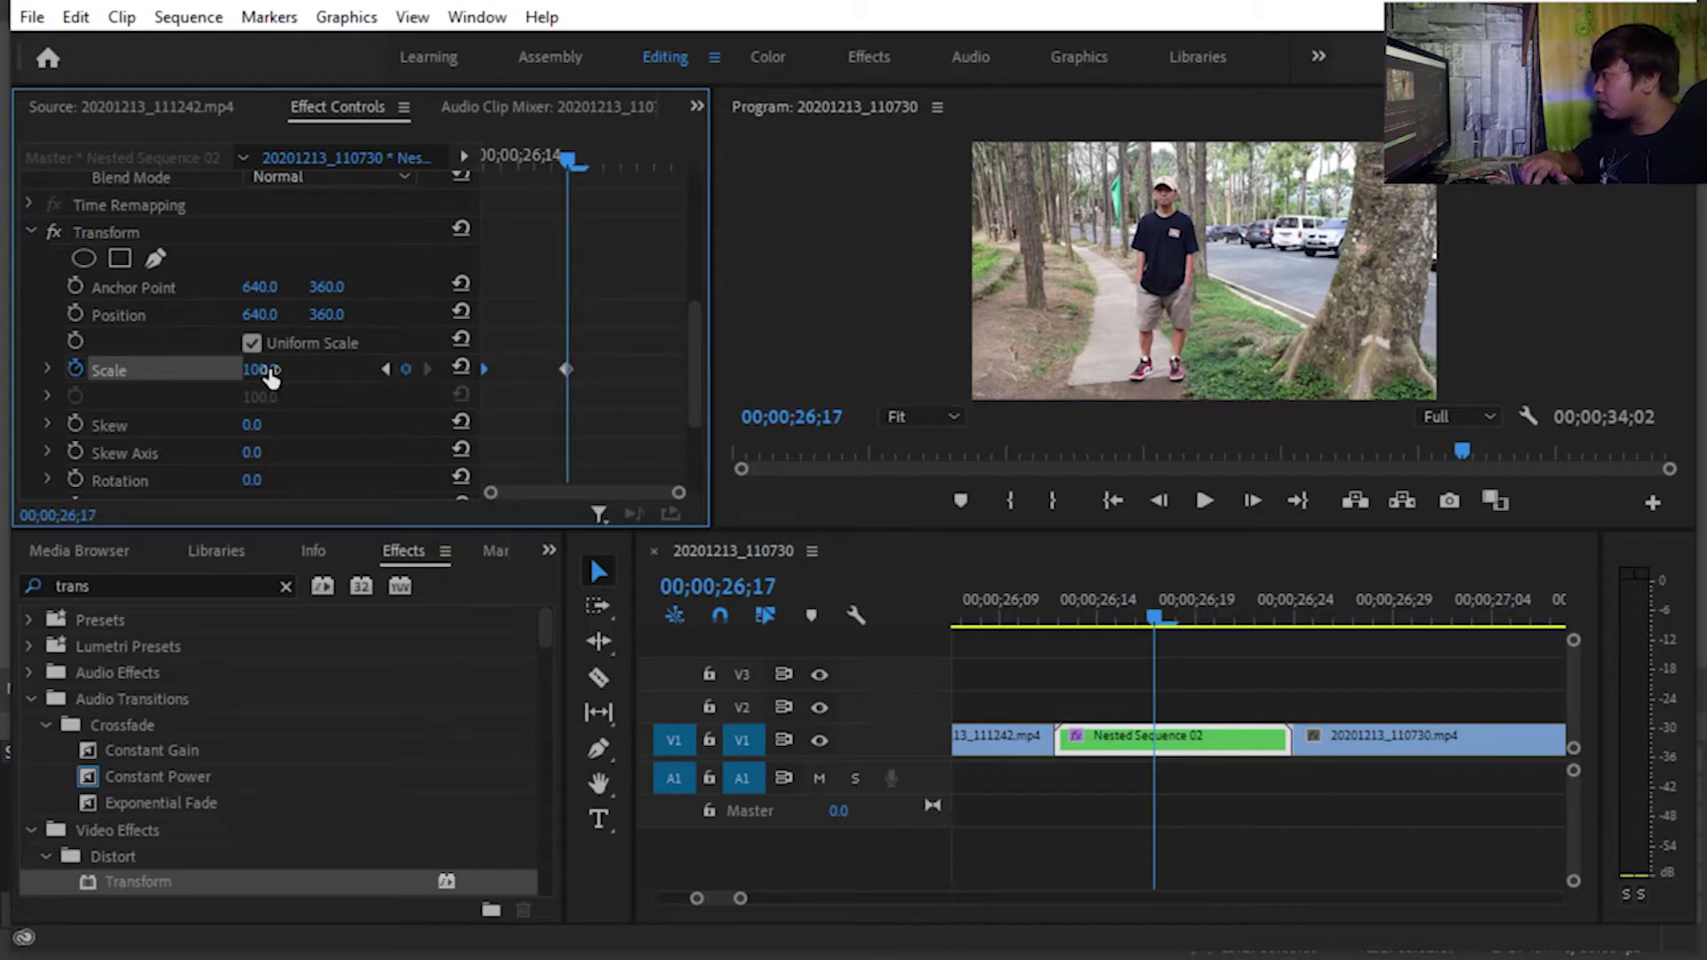
{"action": "left_click", "coordinate": [563, 367]}
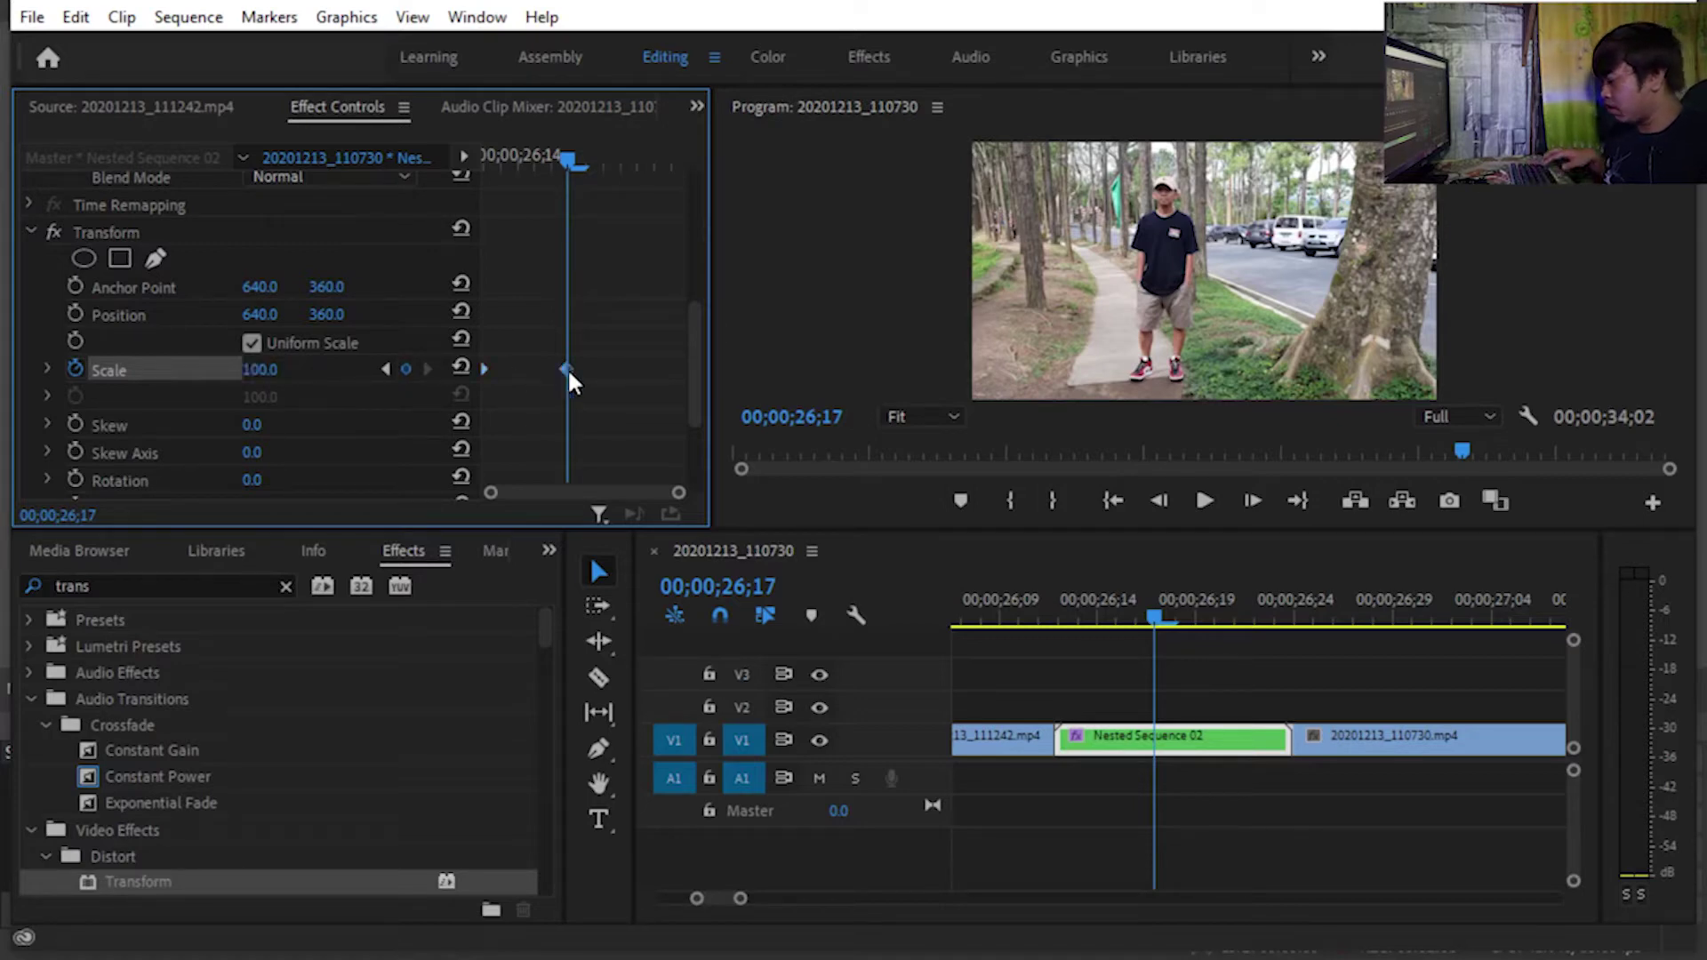
Set the Scale keyframe at 26;17 to 250.
{"action": "left_click", "coordinate": [405, 369]}
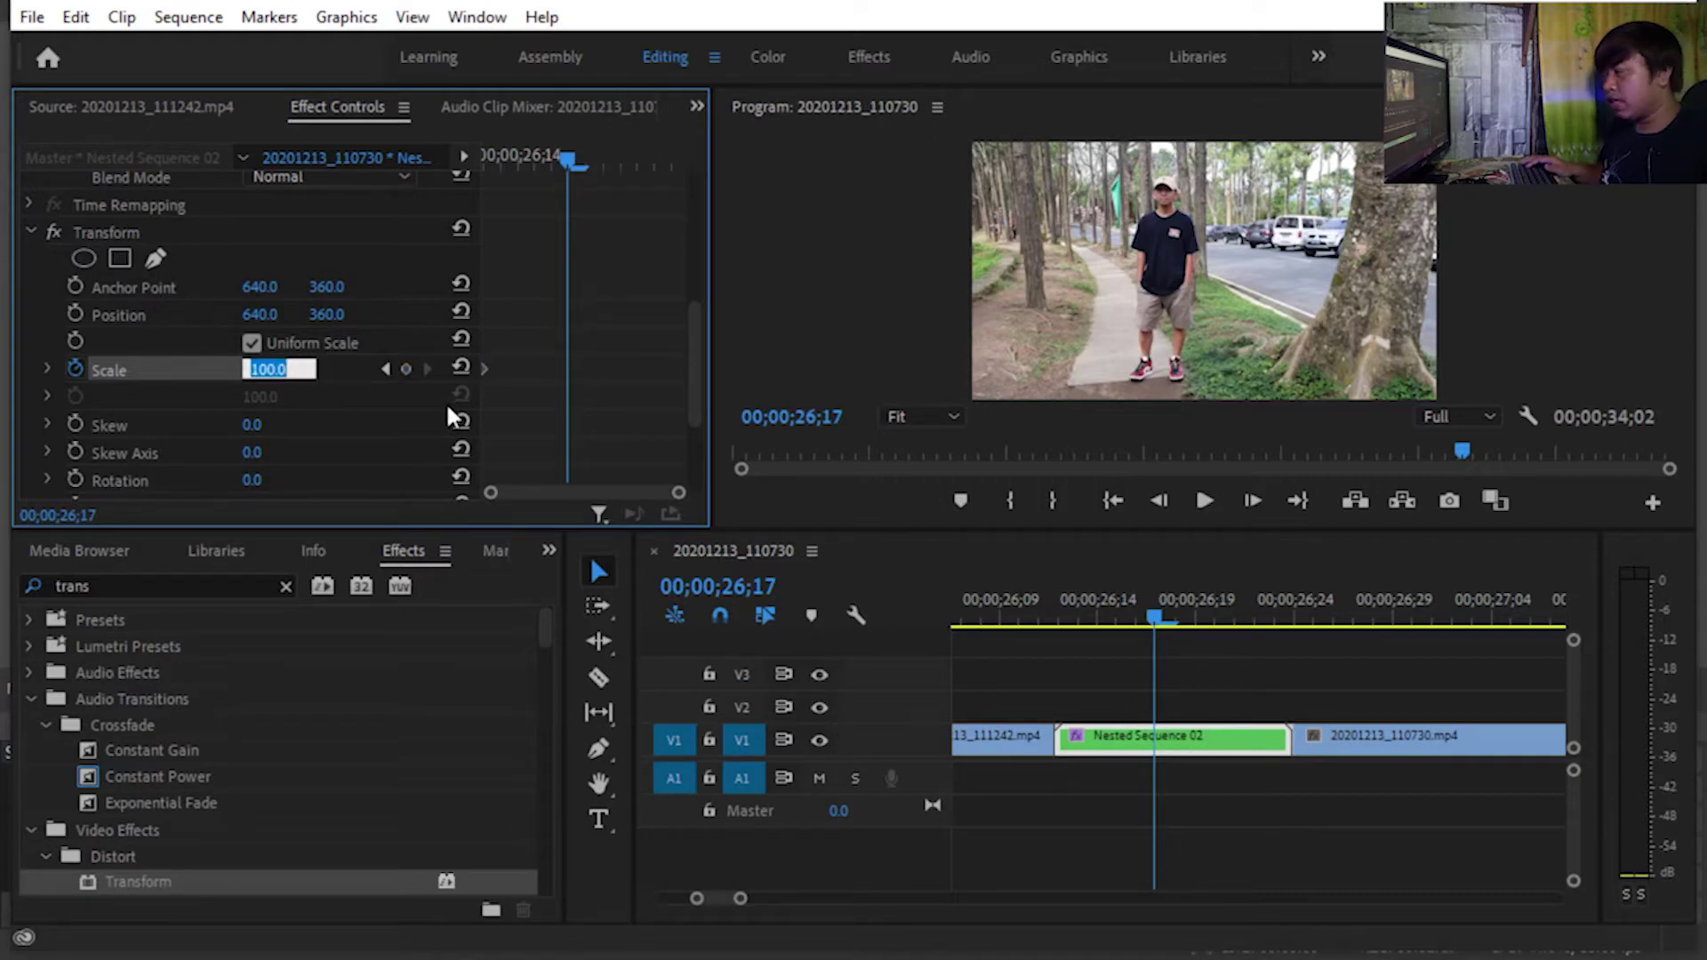
{"action": "type", "text": "250"}
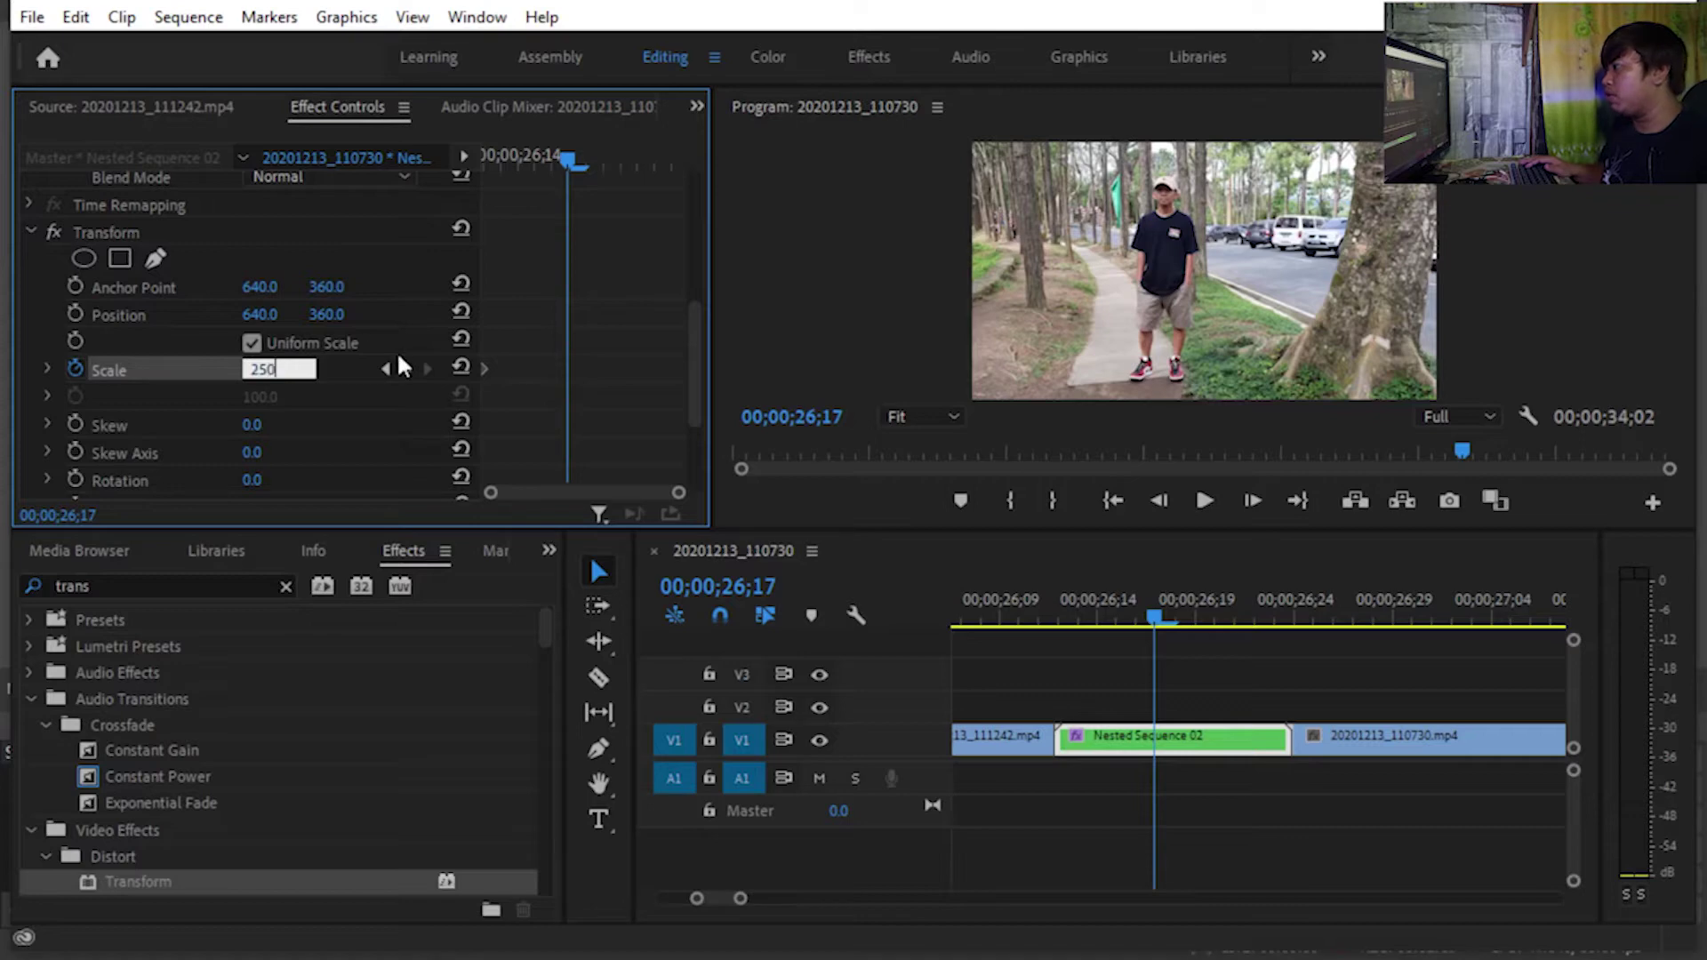
{"action": "key", "text": "Escape"}
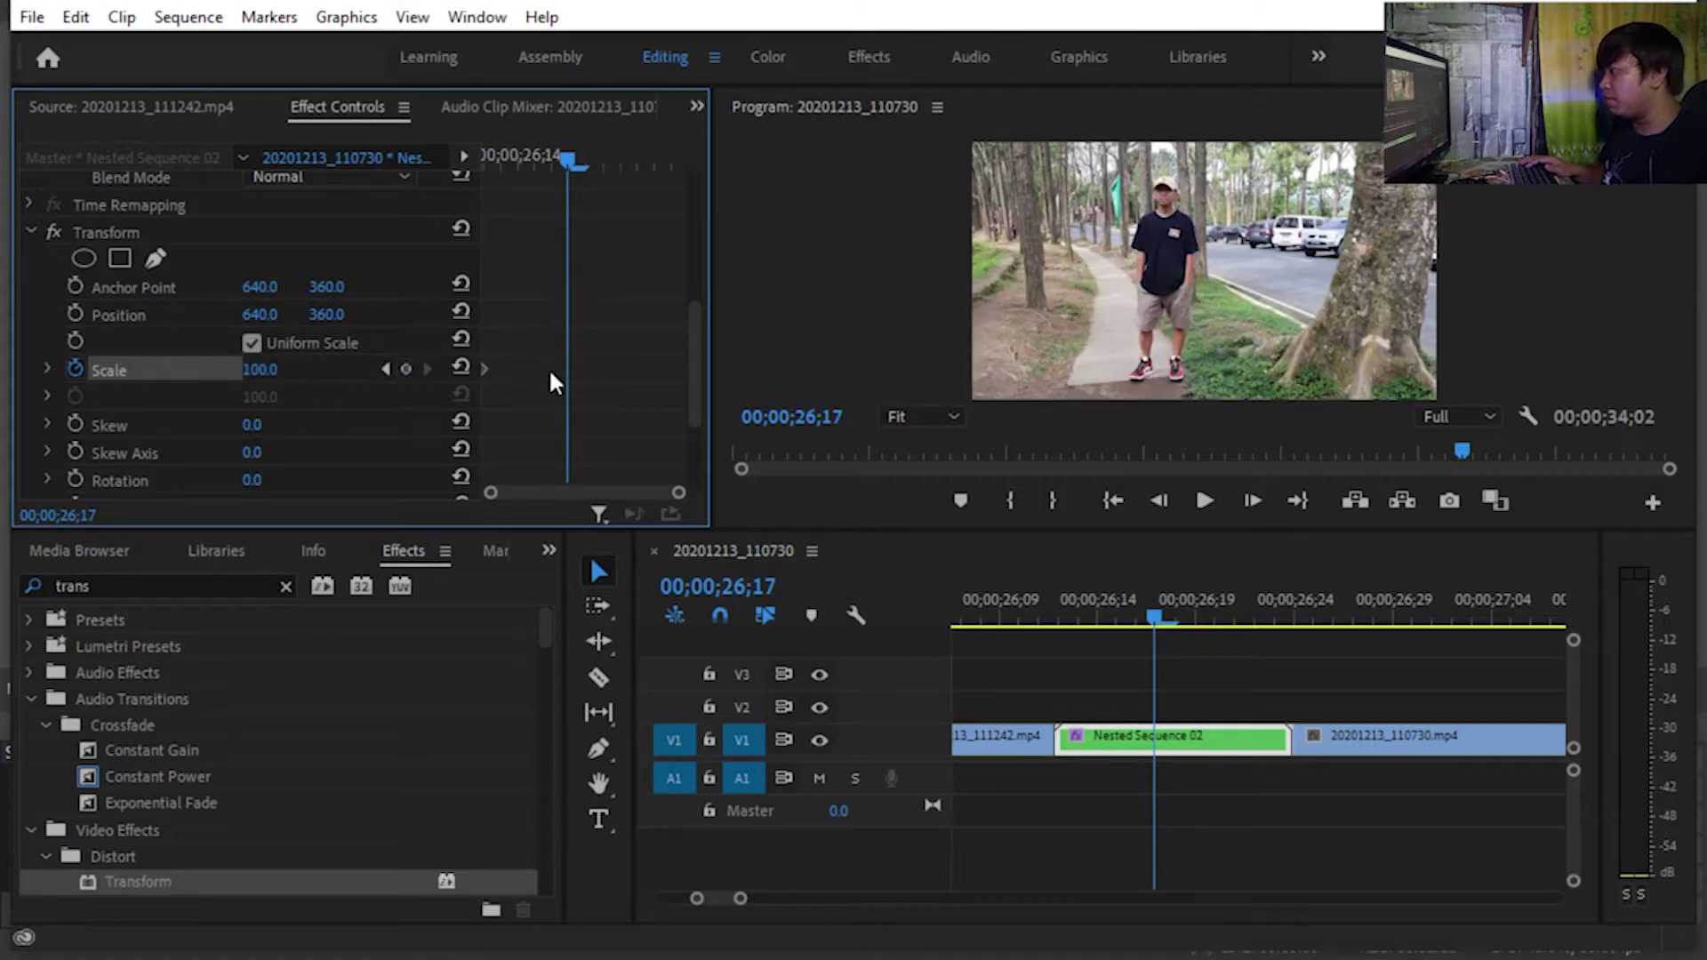
{"action": "left_click", "coordinate": [405, 369]}
{"action": "left_click", "coordinate": [316, 369]}
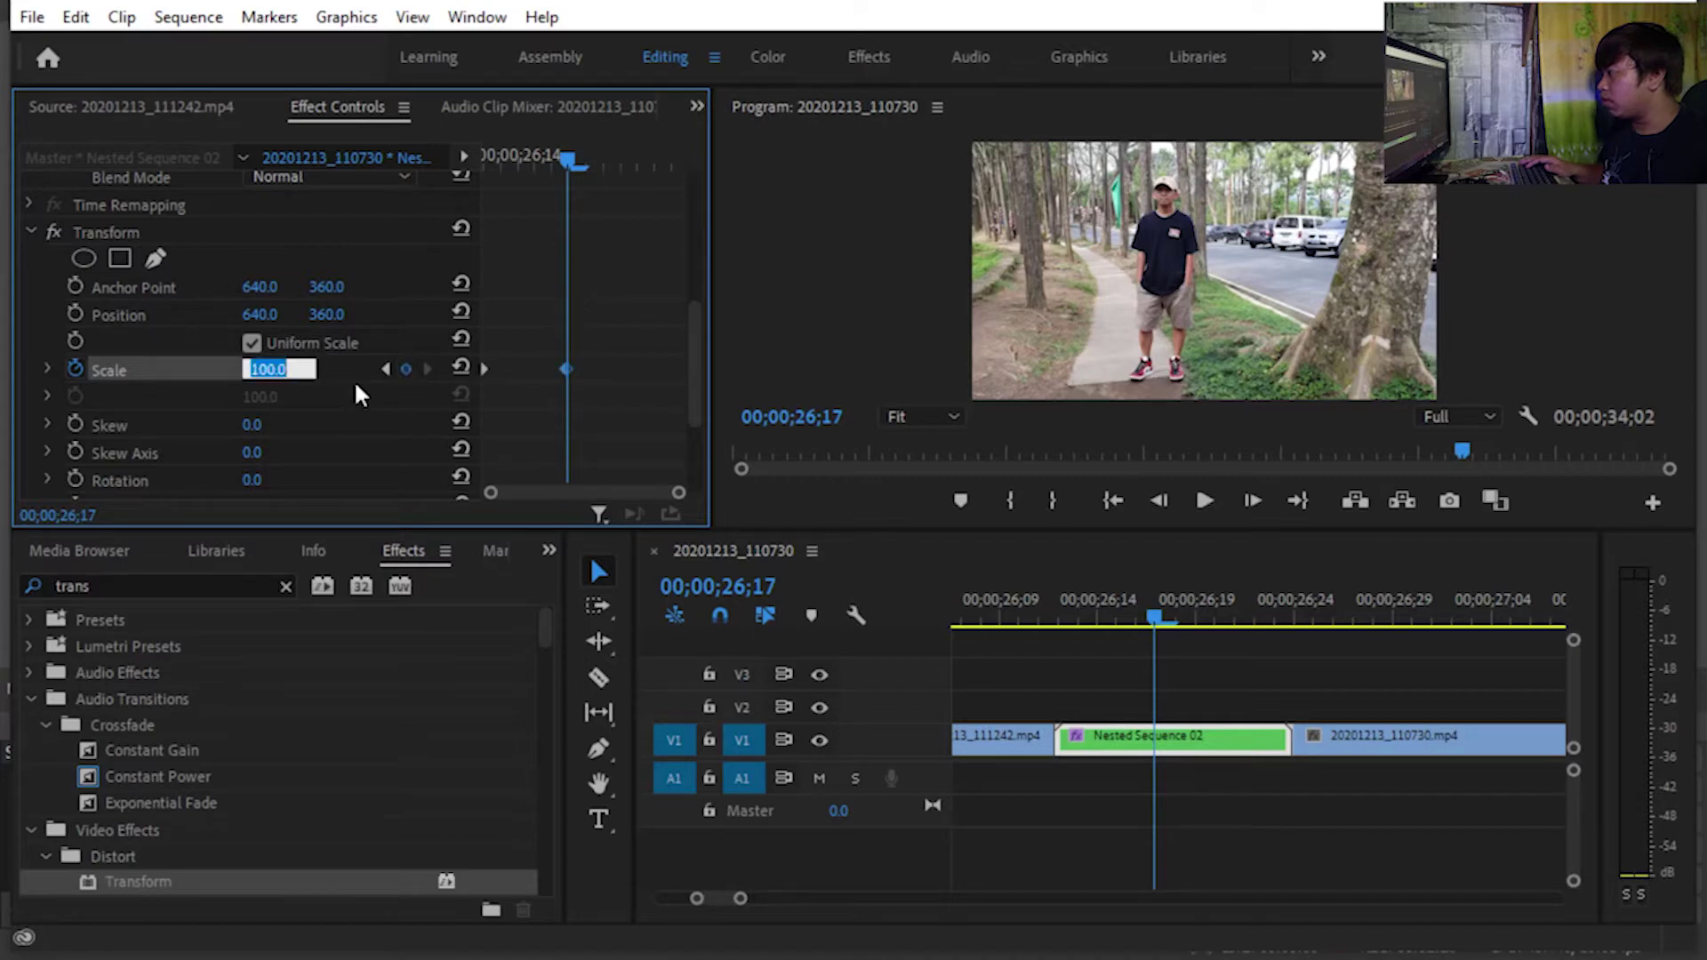
{"action": "type", "text": "250"}
{"action": "key", "text": "Return"}
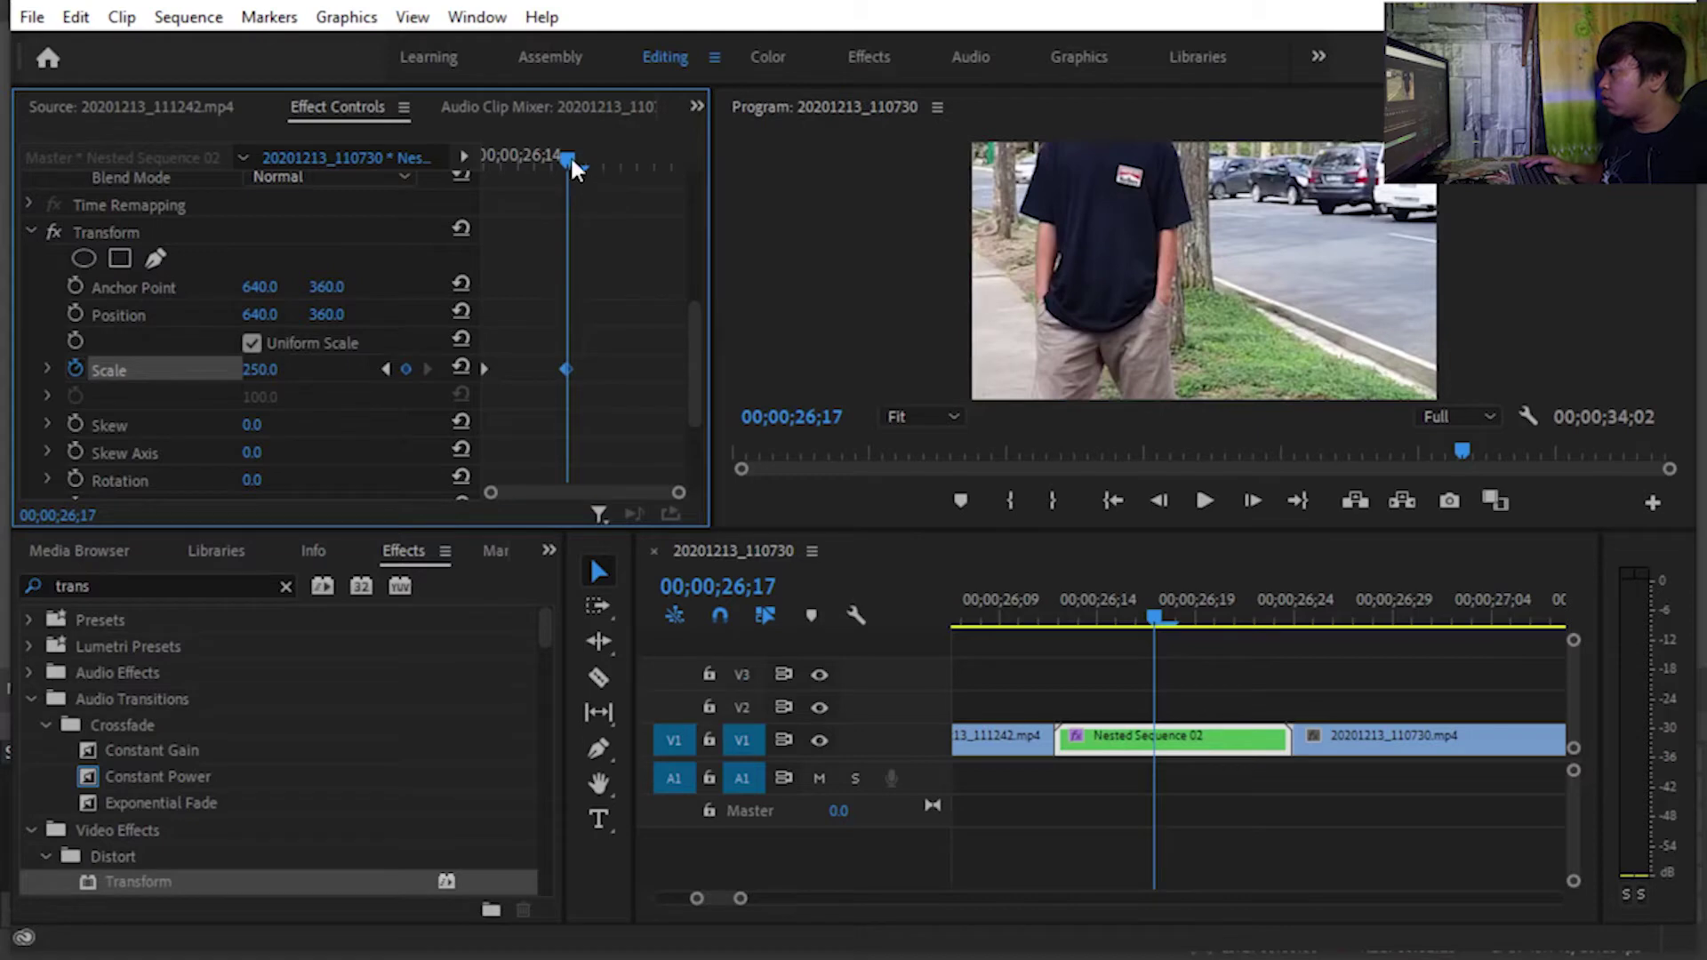
Add a Scale keyframe of 100 a few frames later and drag it further out.
{"action": "left_click_drag", "start_coordinate": [569, 155], "coordinate": [603, 164]}
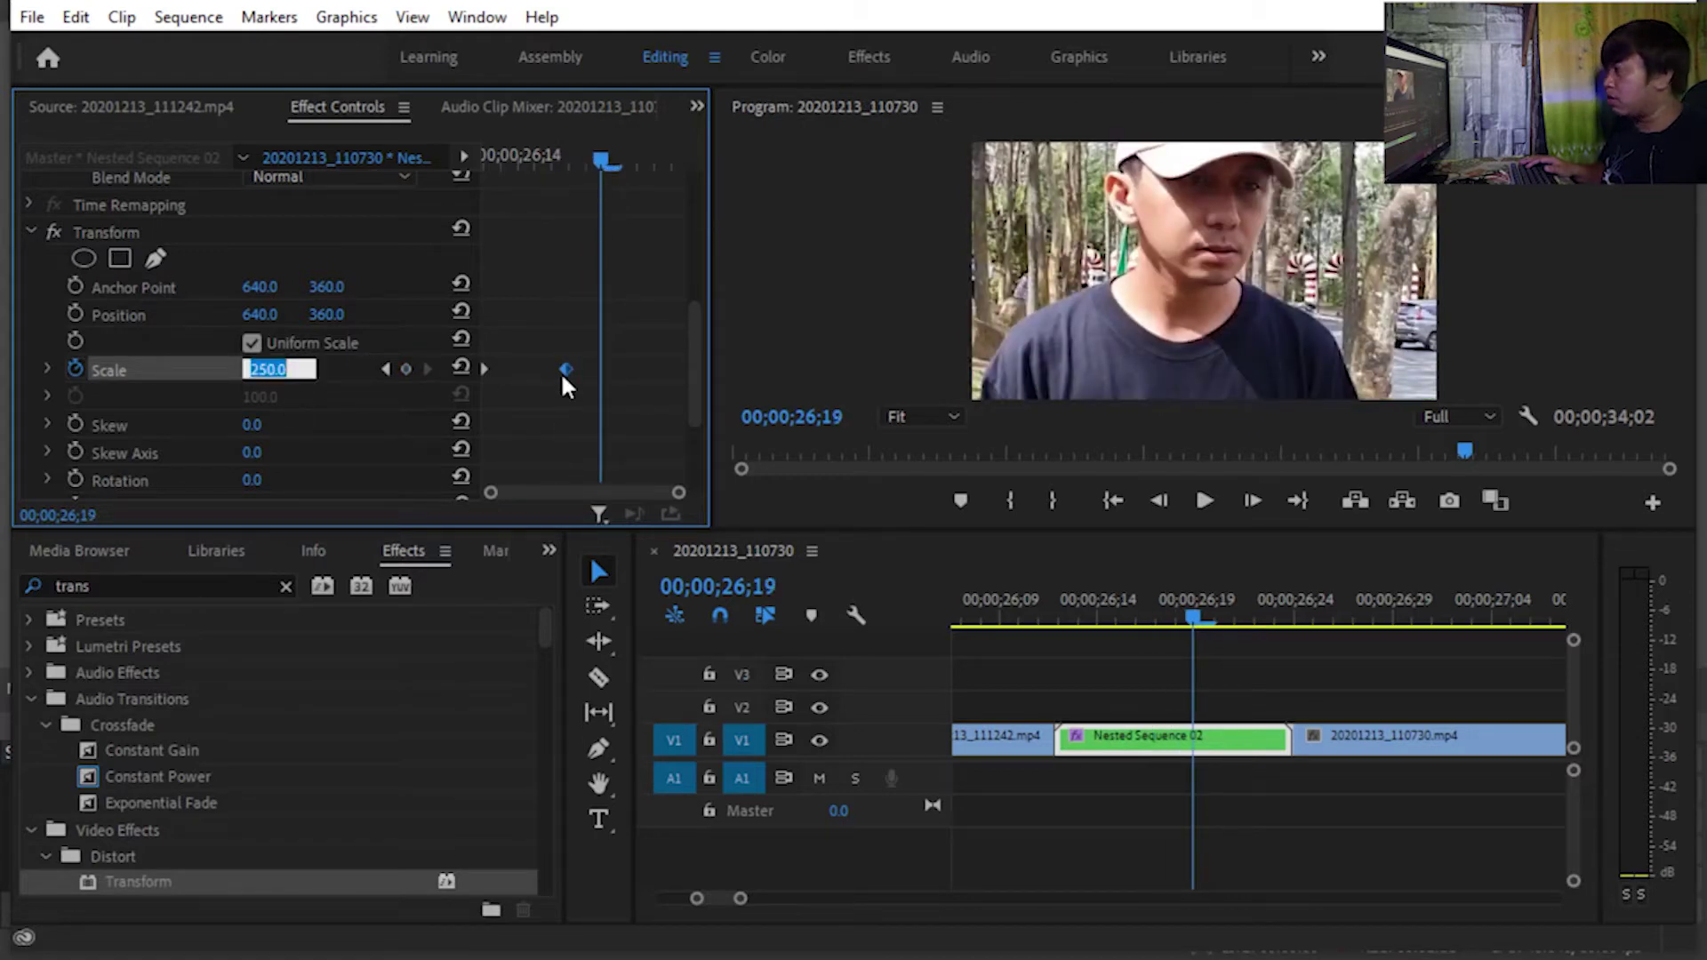
{"action": "left_click", "coordinate": [406, 370]}
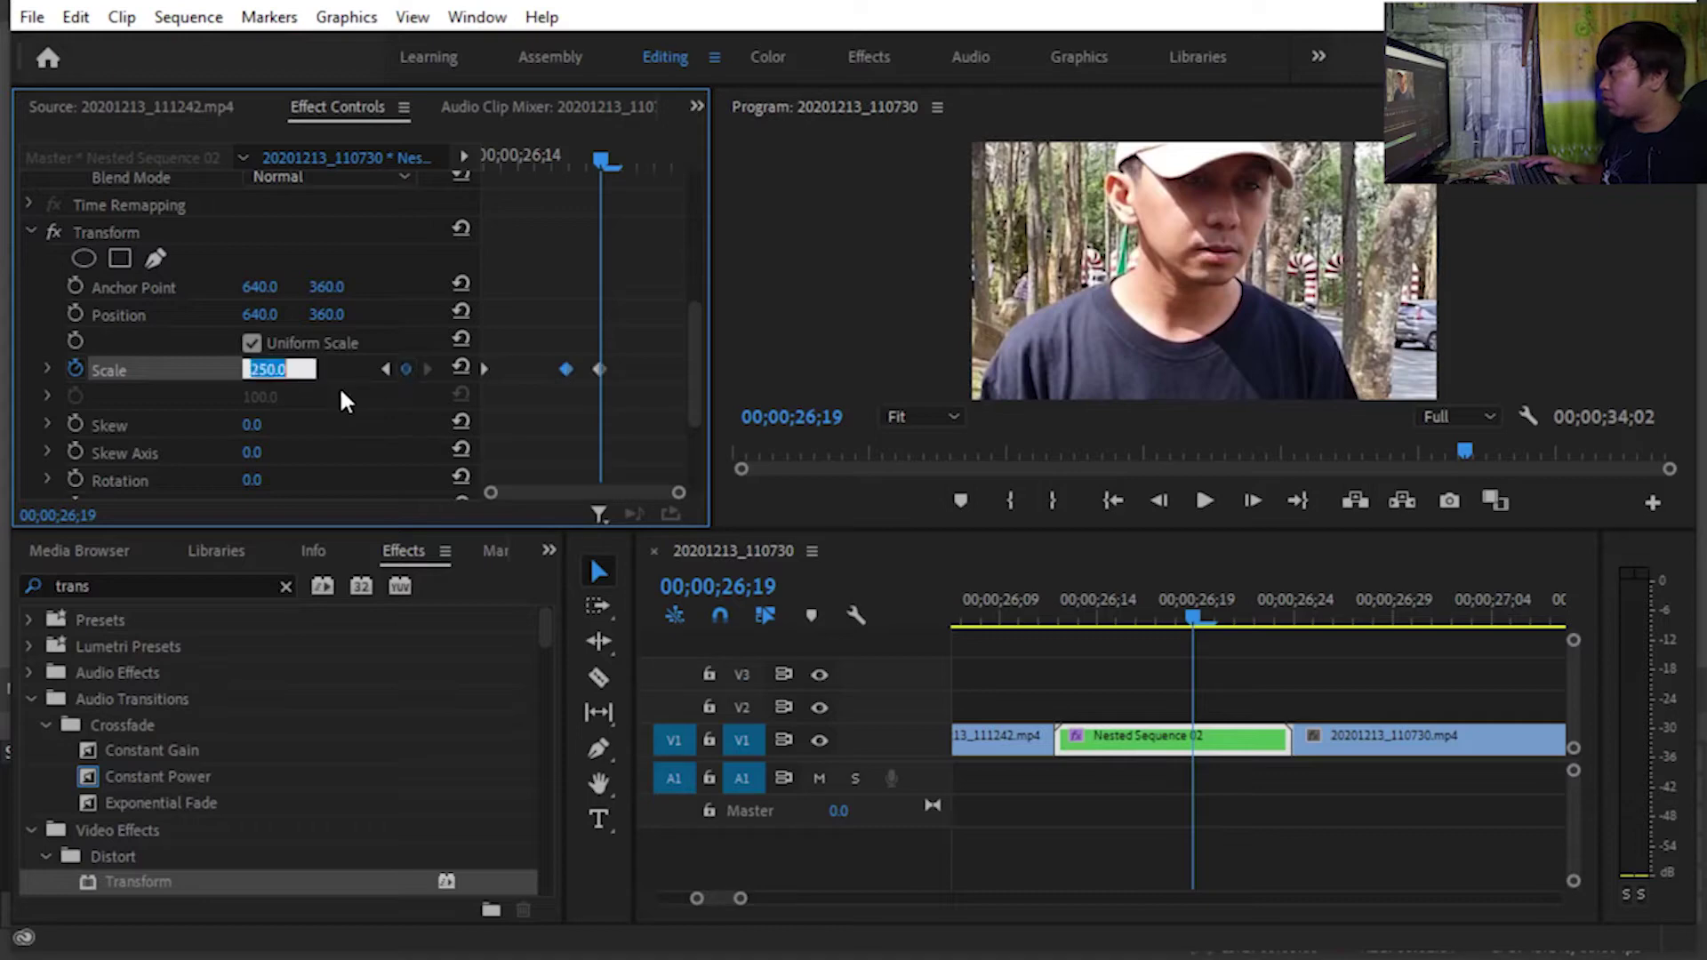
{"action": "type", "text": "100"}
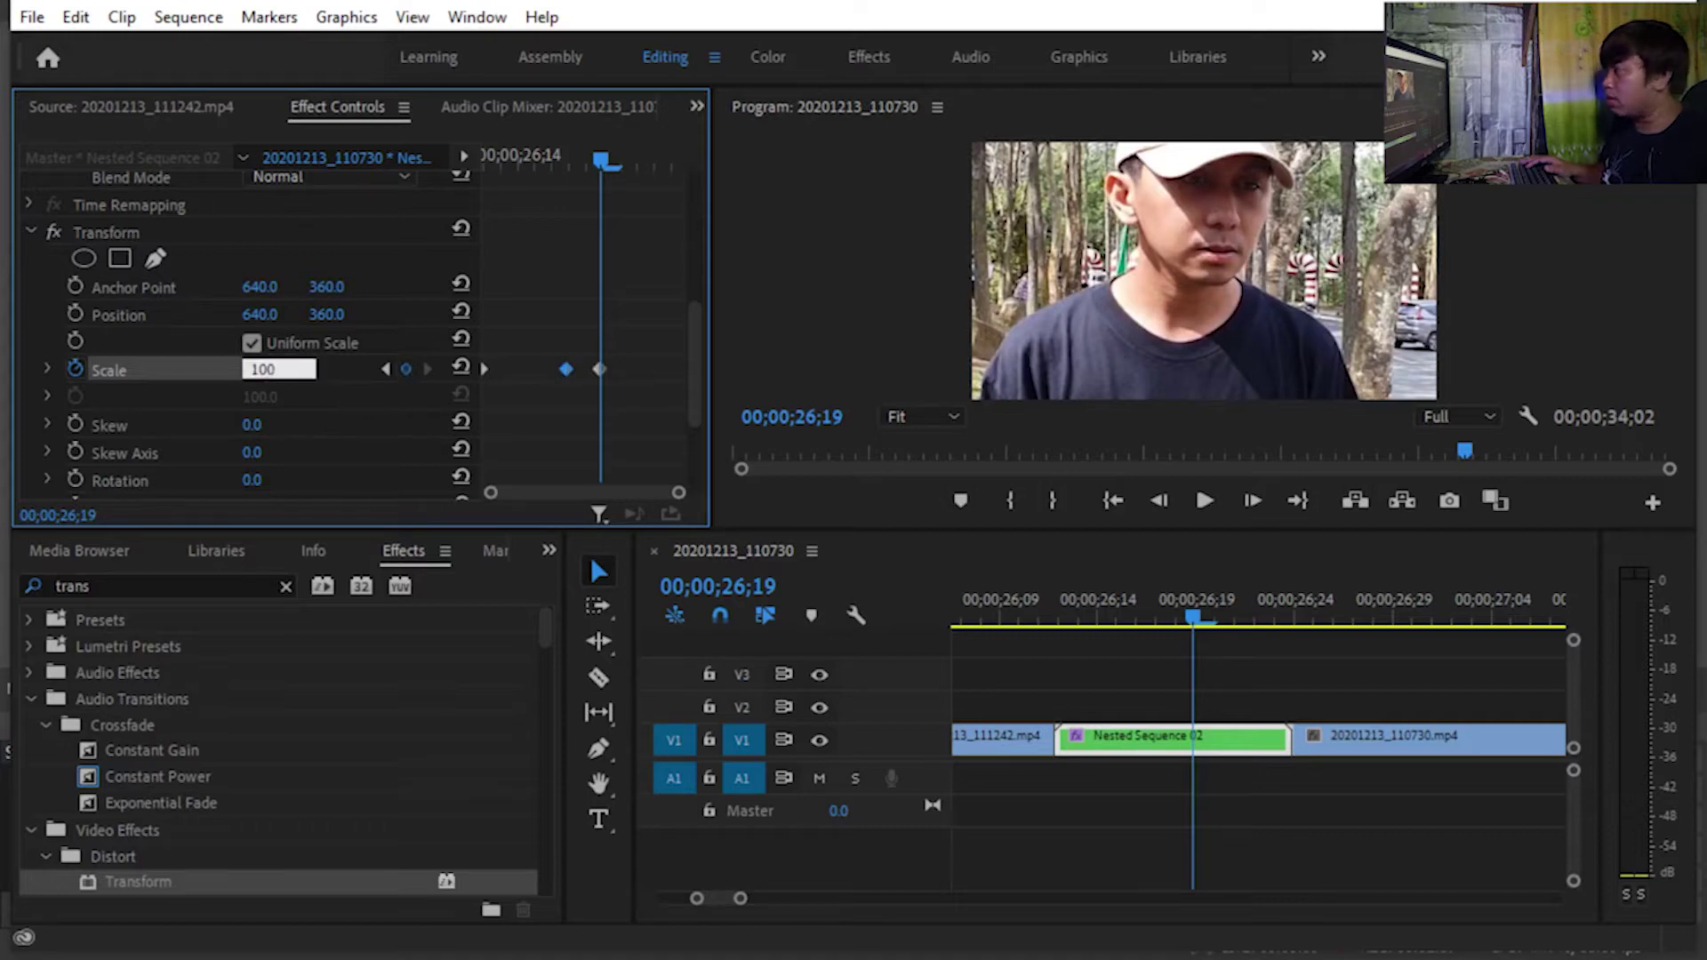
{"action": "key", "text": "Return"}
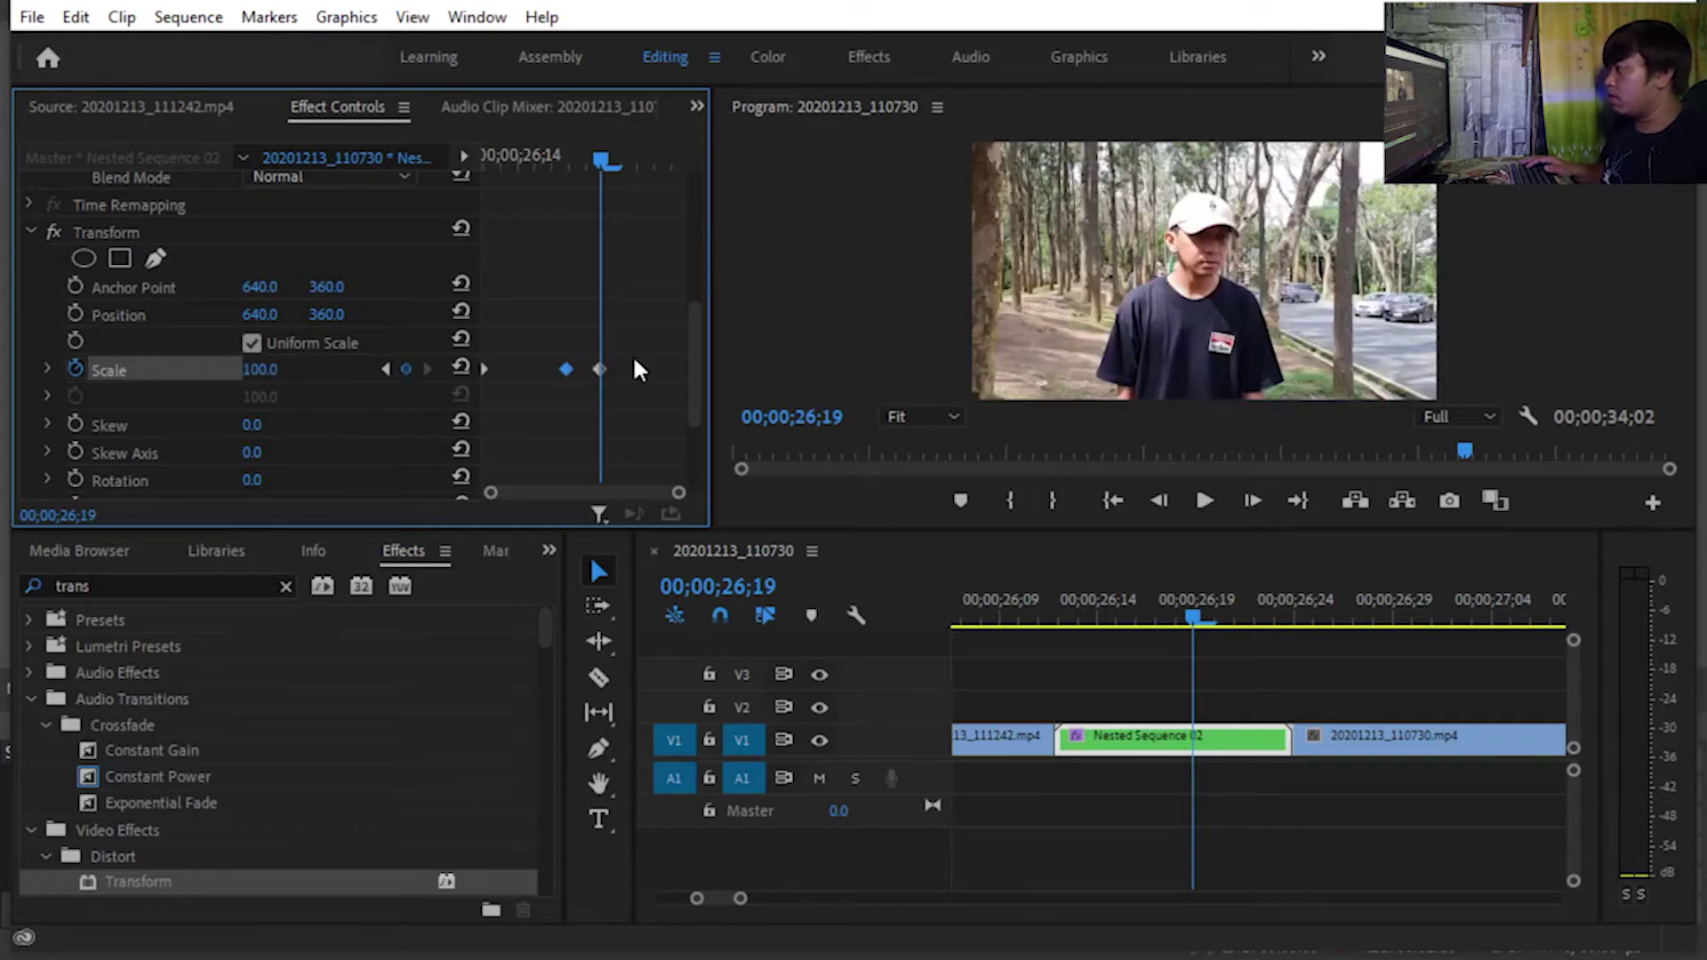
{"action": "left_click_drag", "start_coordinate": [599, 369], "coordinate": [707, 368]}
{"action": "left_click_drag", "start_coordinate": [602, 160], "coordinate": [603, 160]}
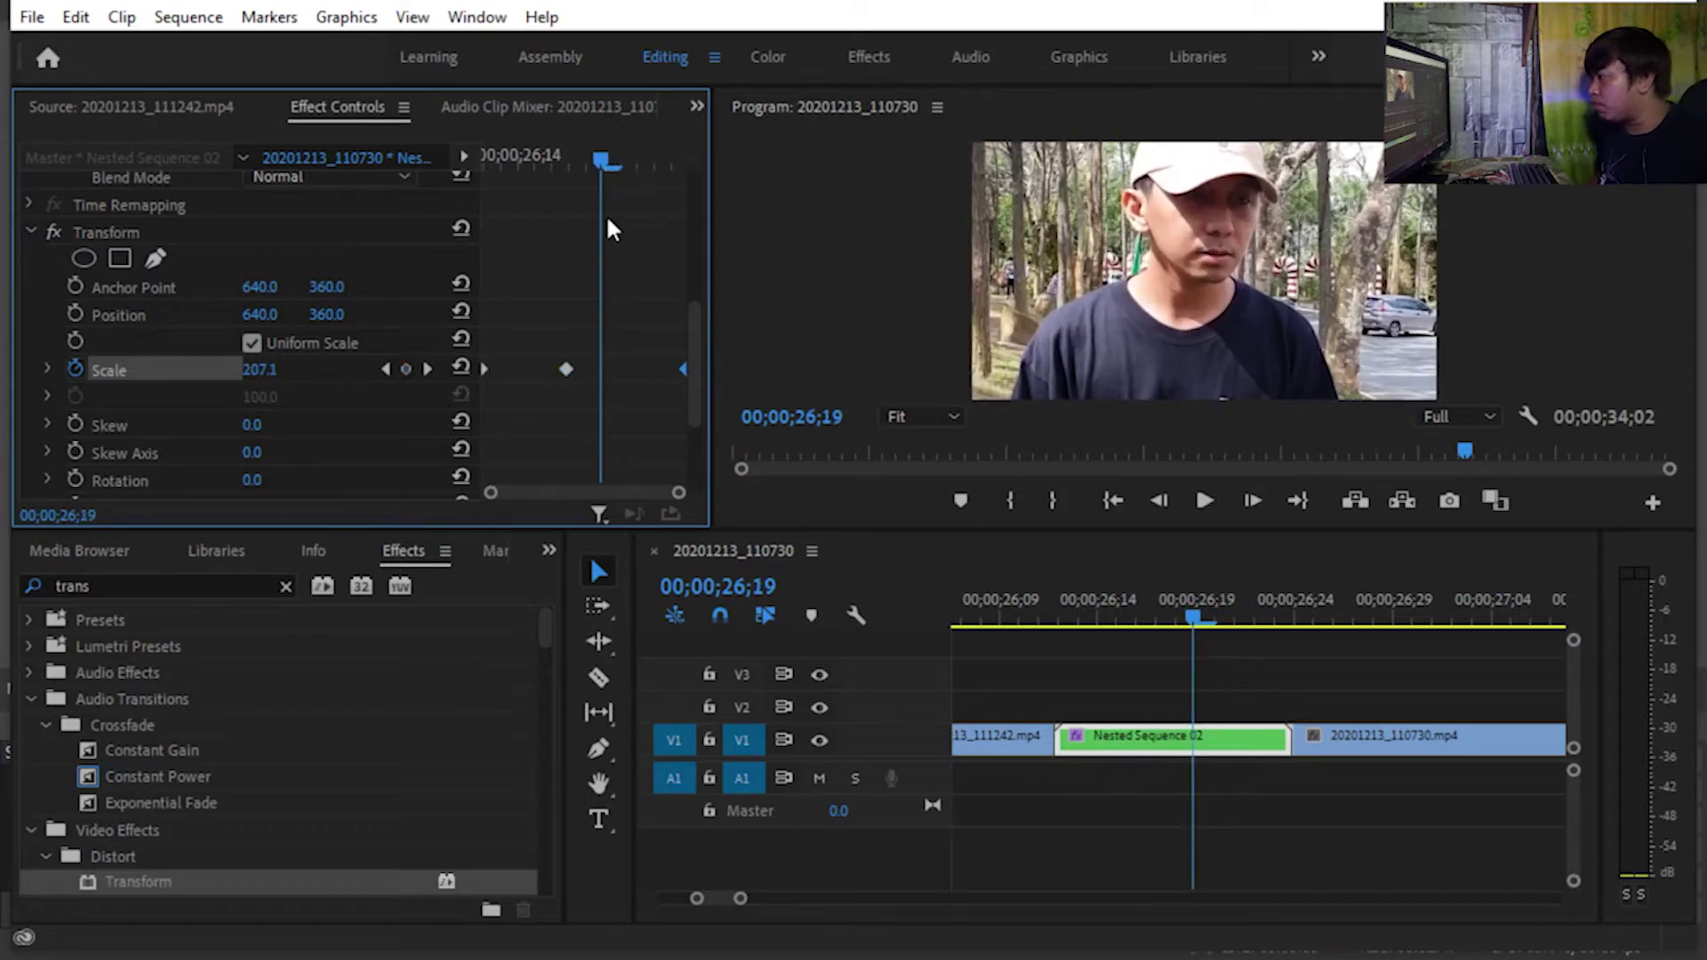
Ease into the ending keyframe and give the first keyframe Auto Bezier and Ease Out.
{"action": "right_click", "coordinate": [682, 376]}
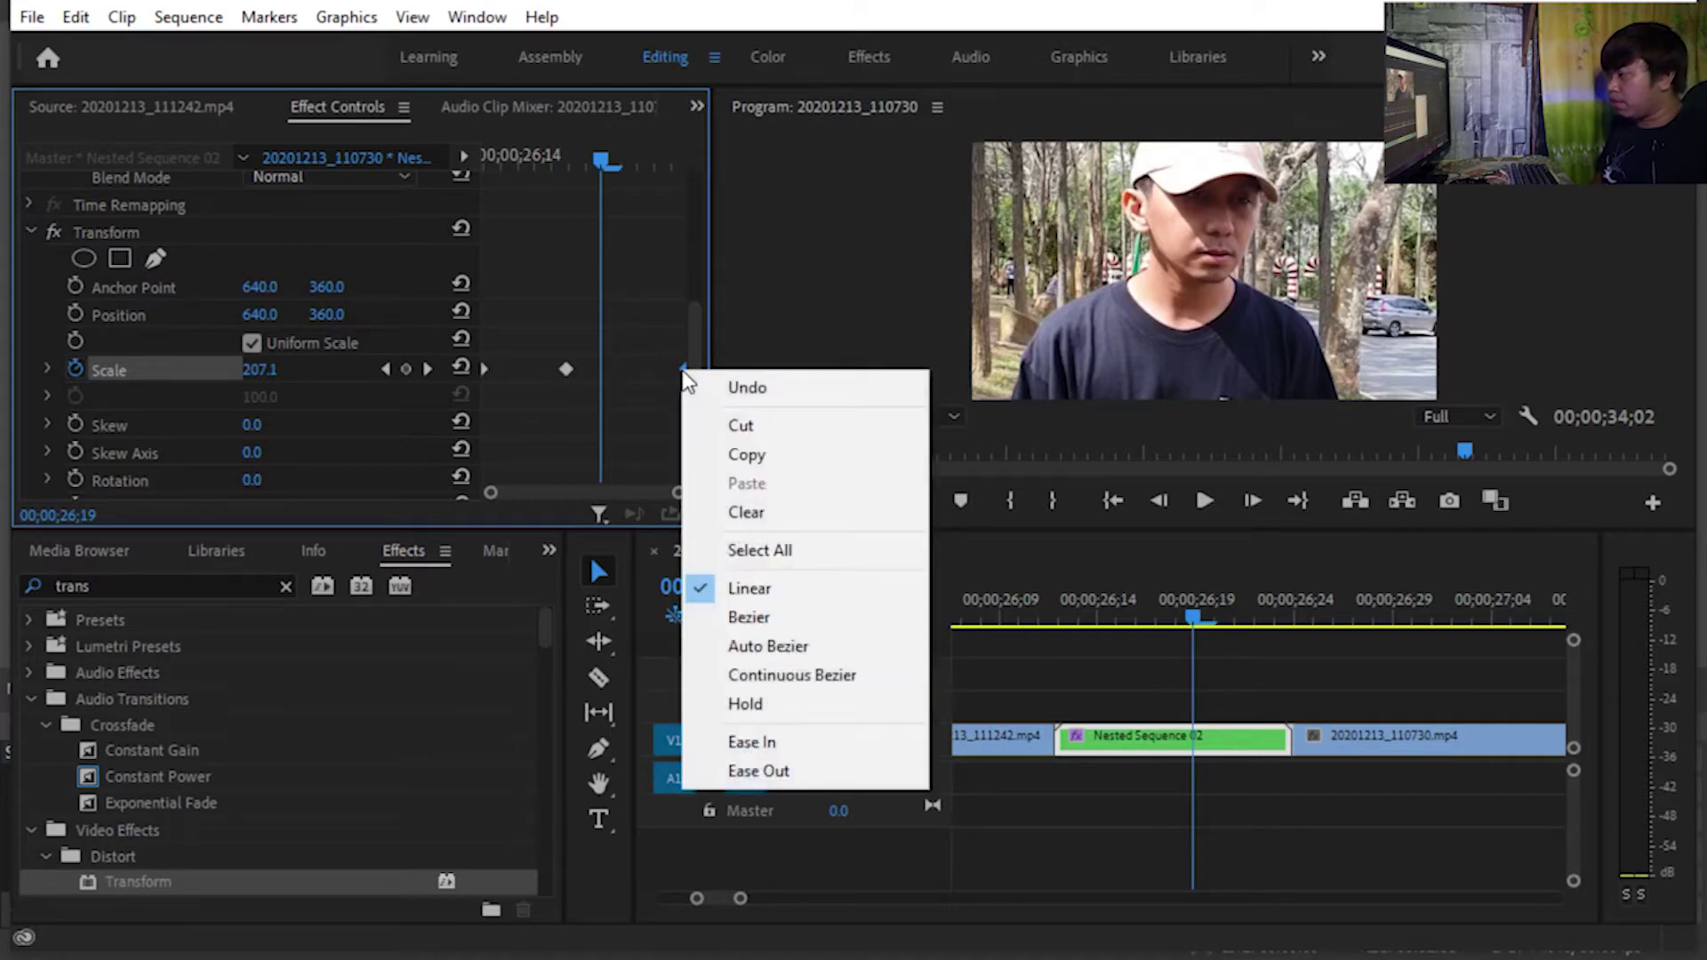
{"action": "left_click", "coordinate": [822, 746]}
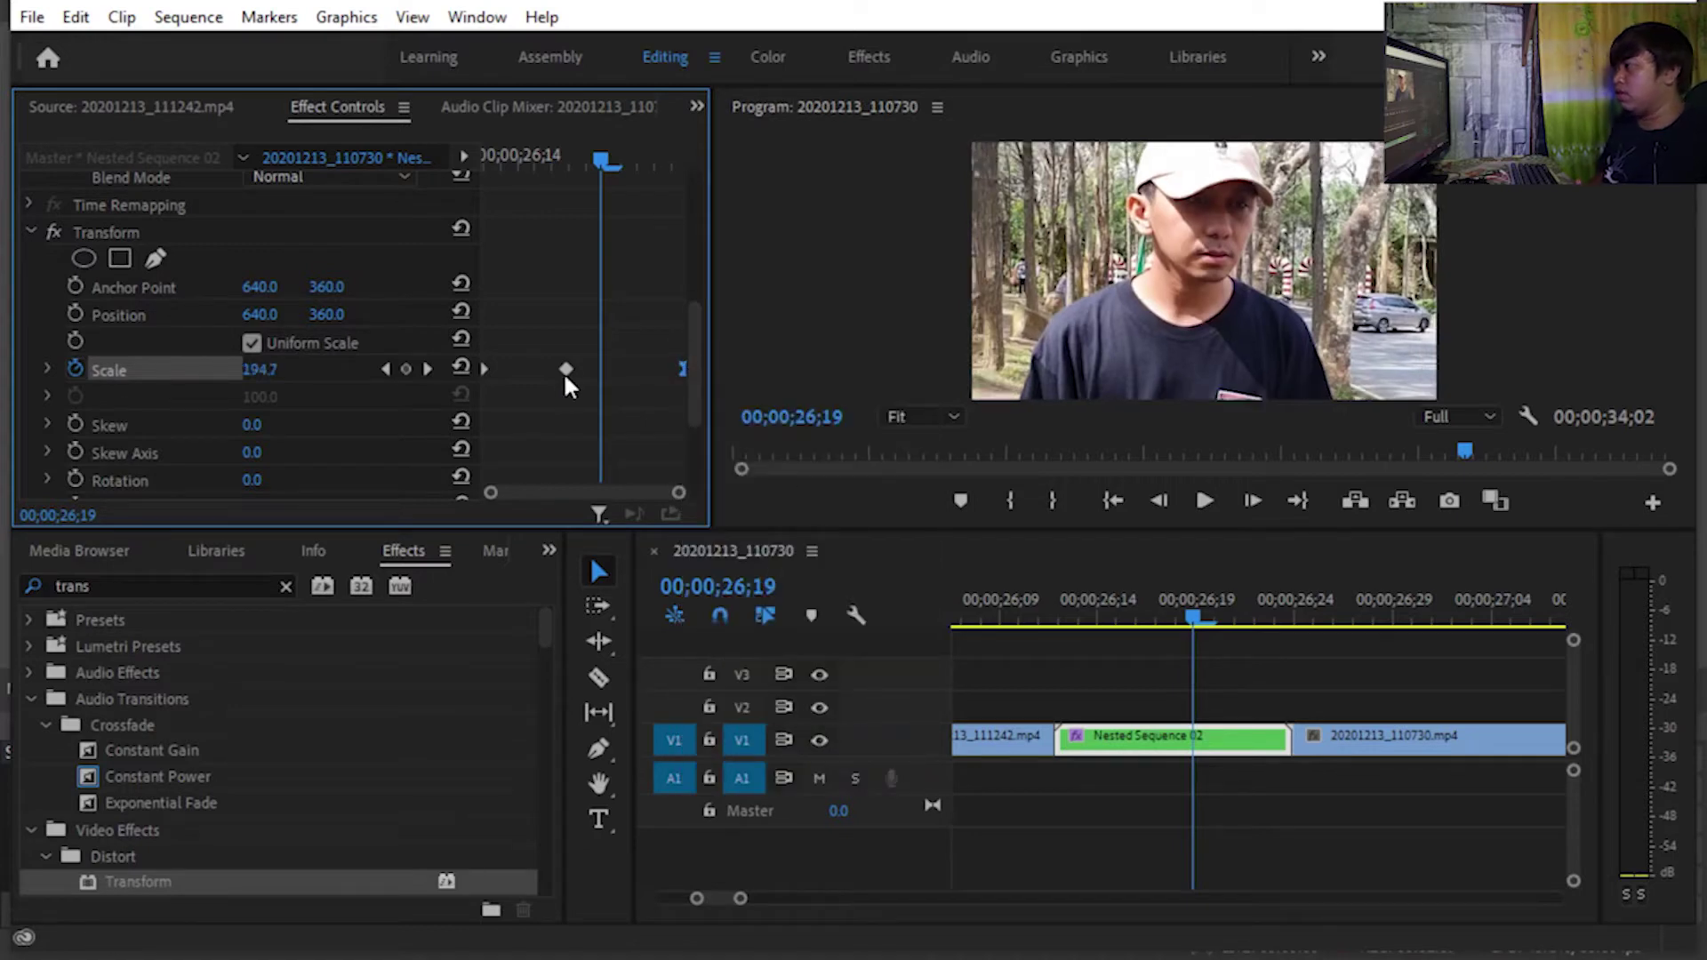
{"action": "left_click_drag", "start_coordinate": [596, 165], "coordinate": [562, 166]}
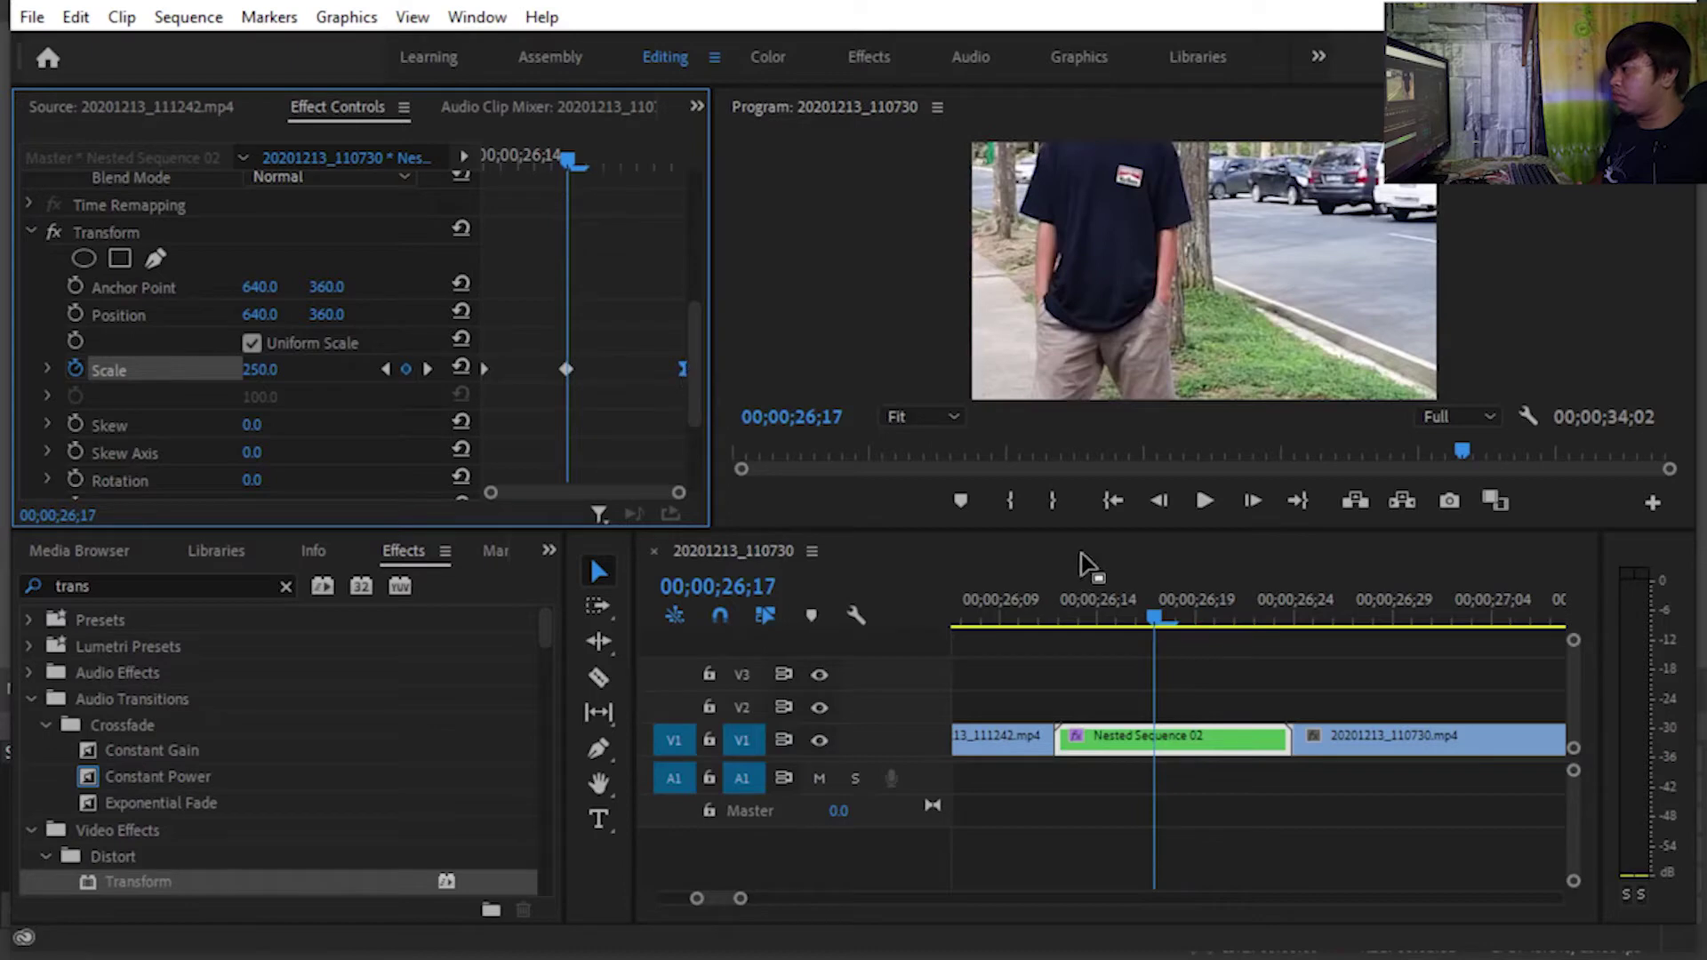
{"action": "mouse_move", "coordinate": [1155, 617]}
{"action": "left_mouse_down"}
{"action": "mouse_move", "coordinate": [1299, 626]}
{"action": "mouse_move", "coordinate": [1136, 617]}
{"action": "left_mouse_up"}
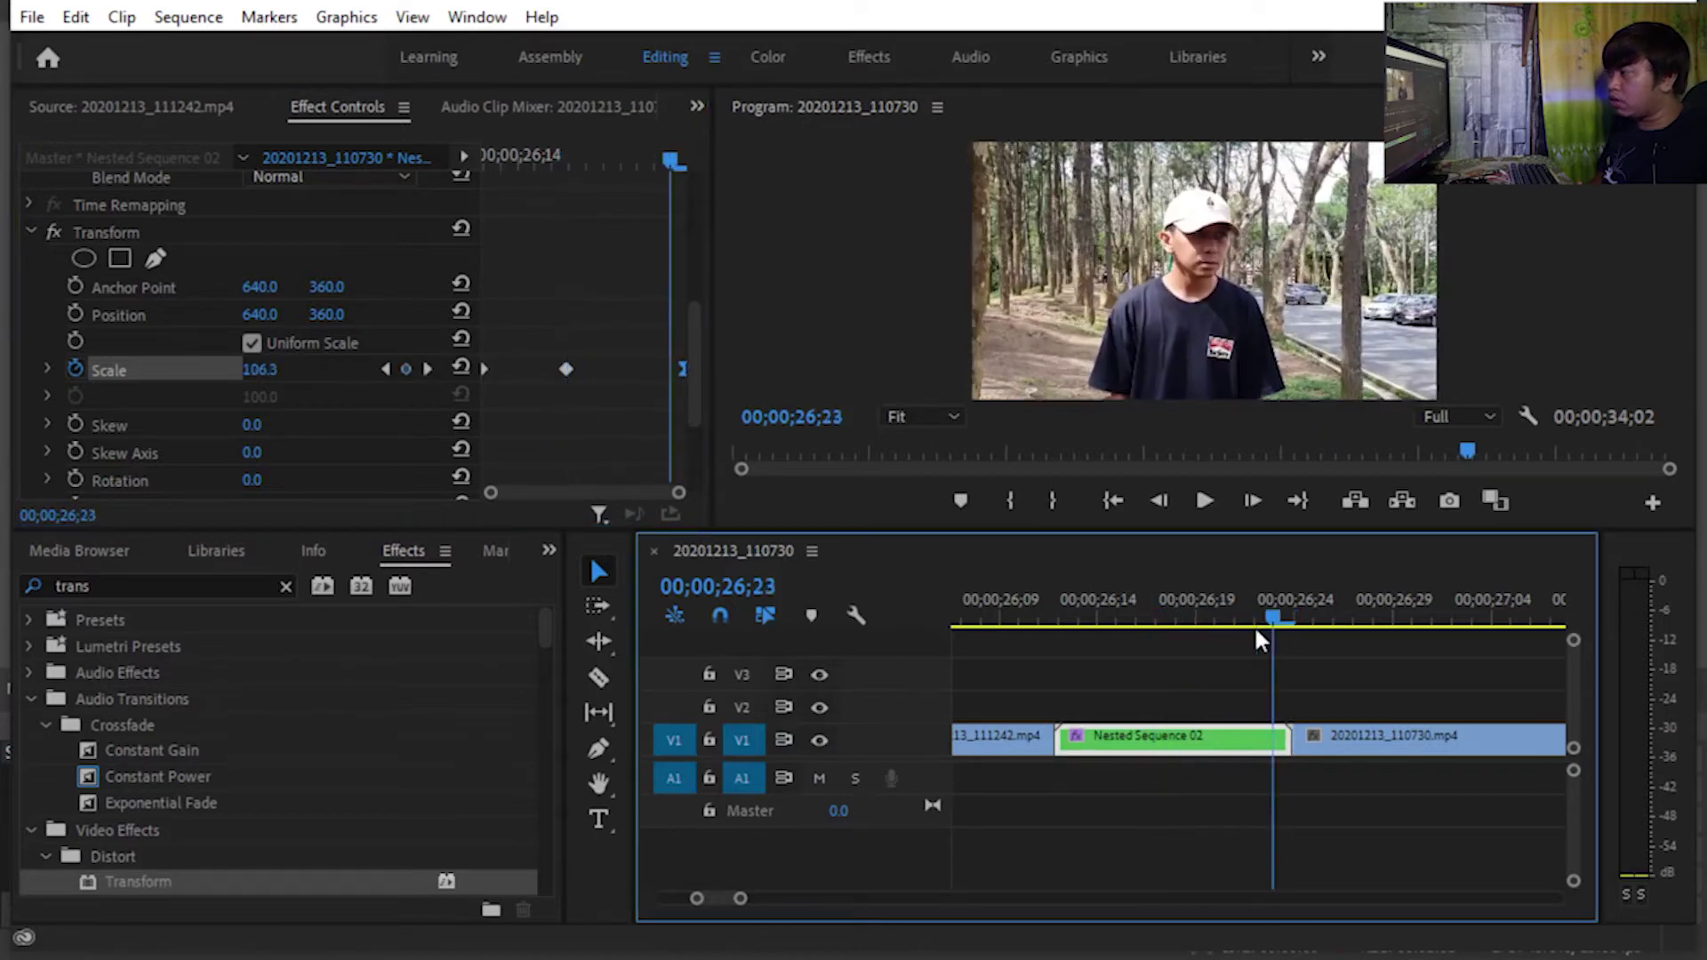
{"action": "left_click", "coordinate": [564, 366]}
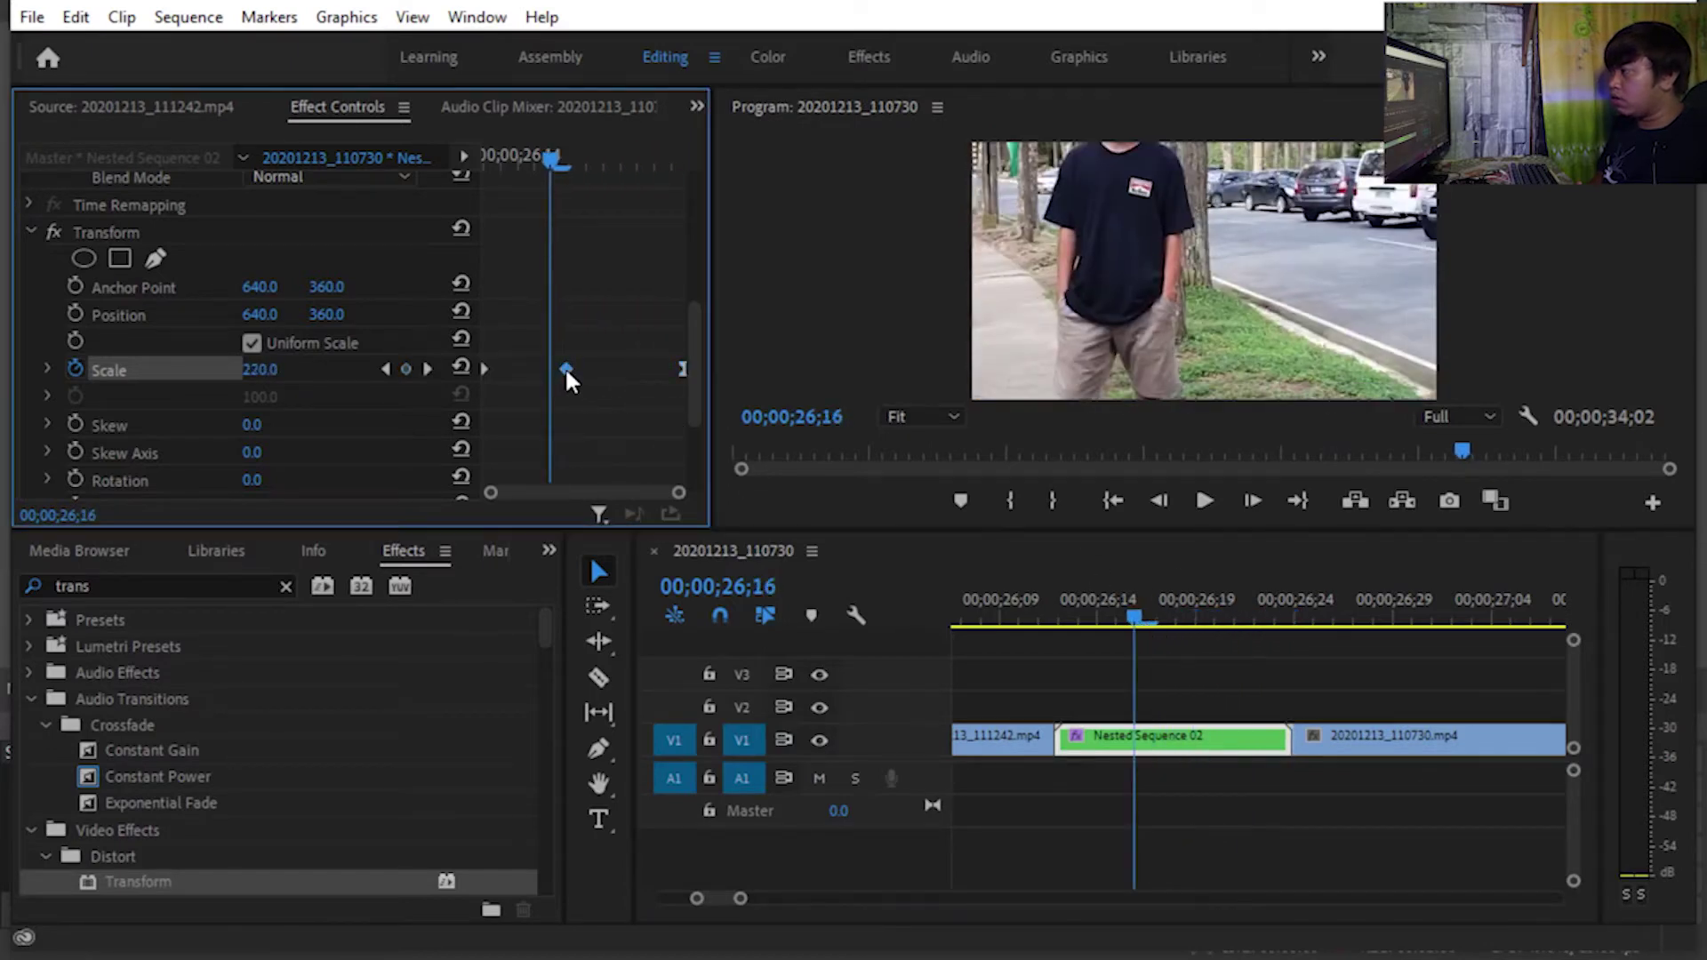
{"action": "right_click", "coordinate": [564, 366]}
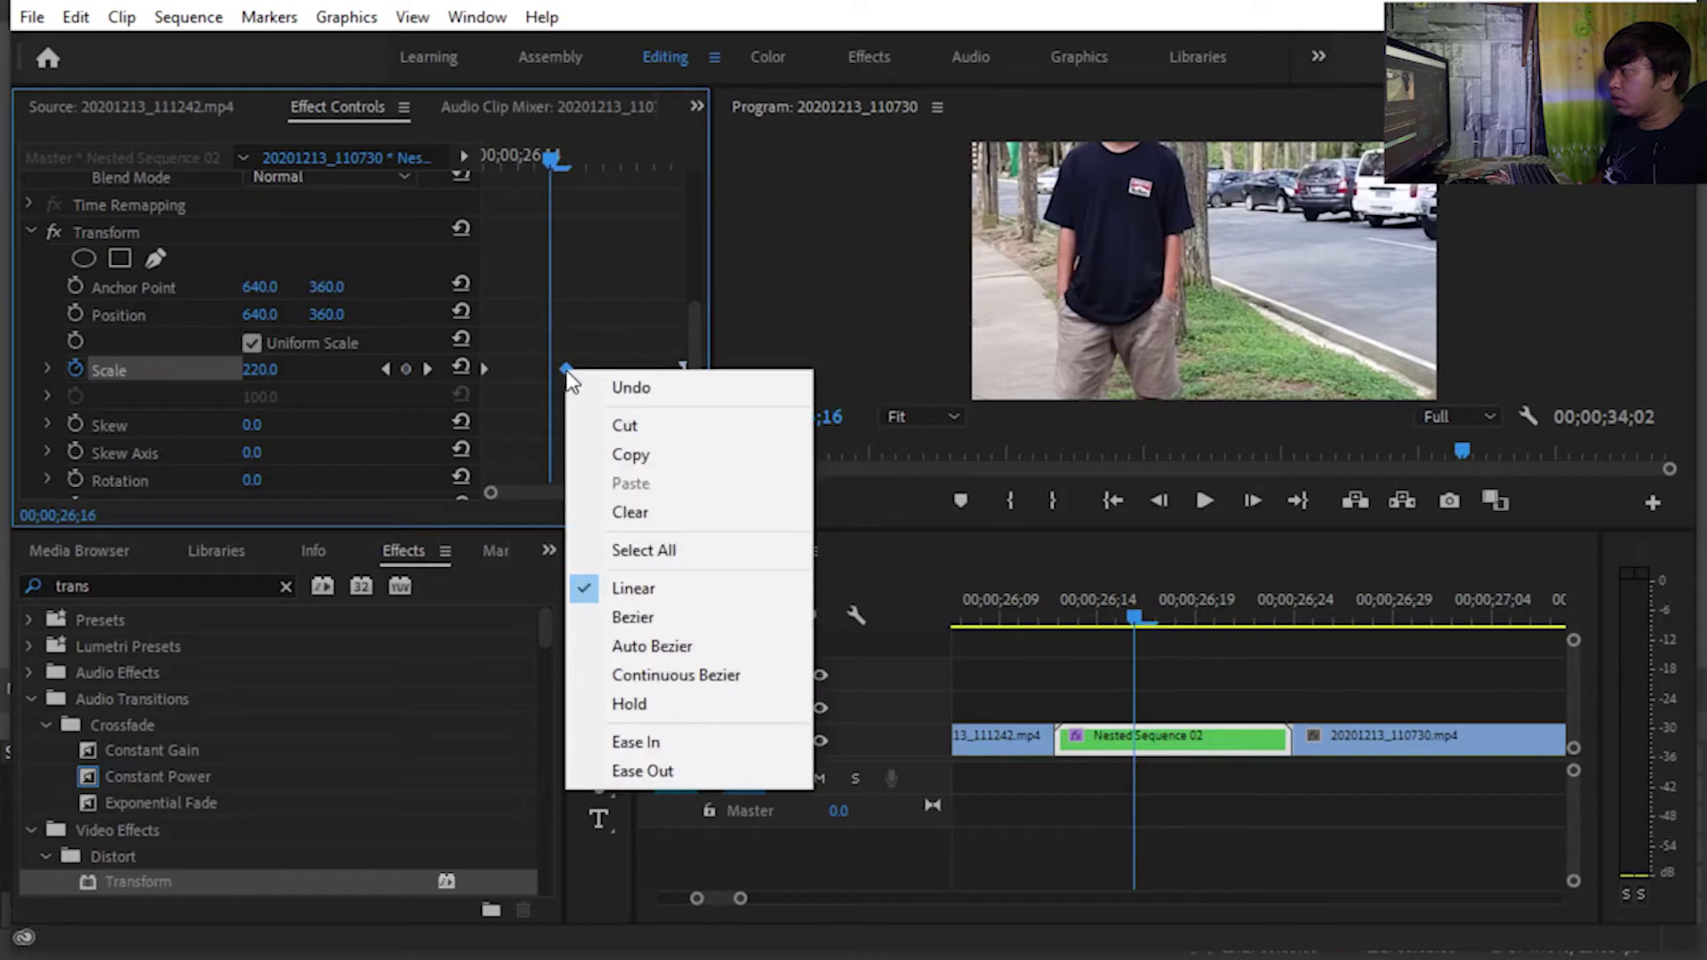
{"action": "left_click", "coordinate": [701, 650]}
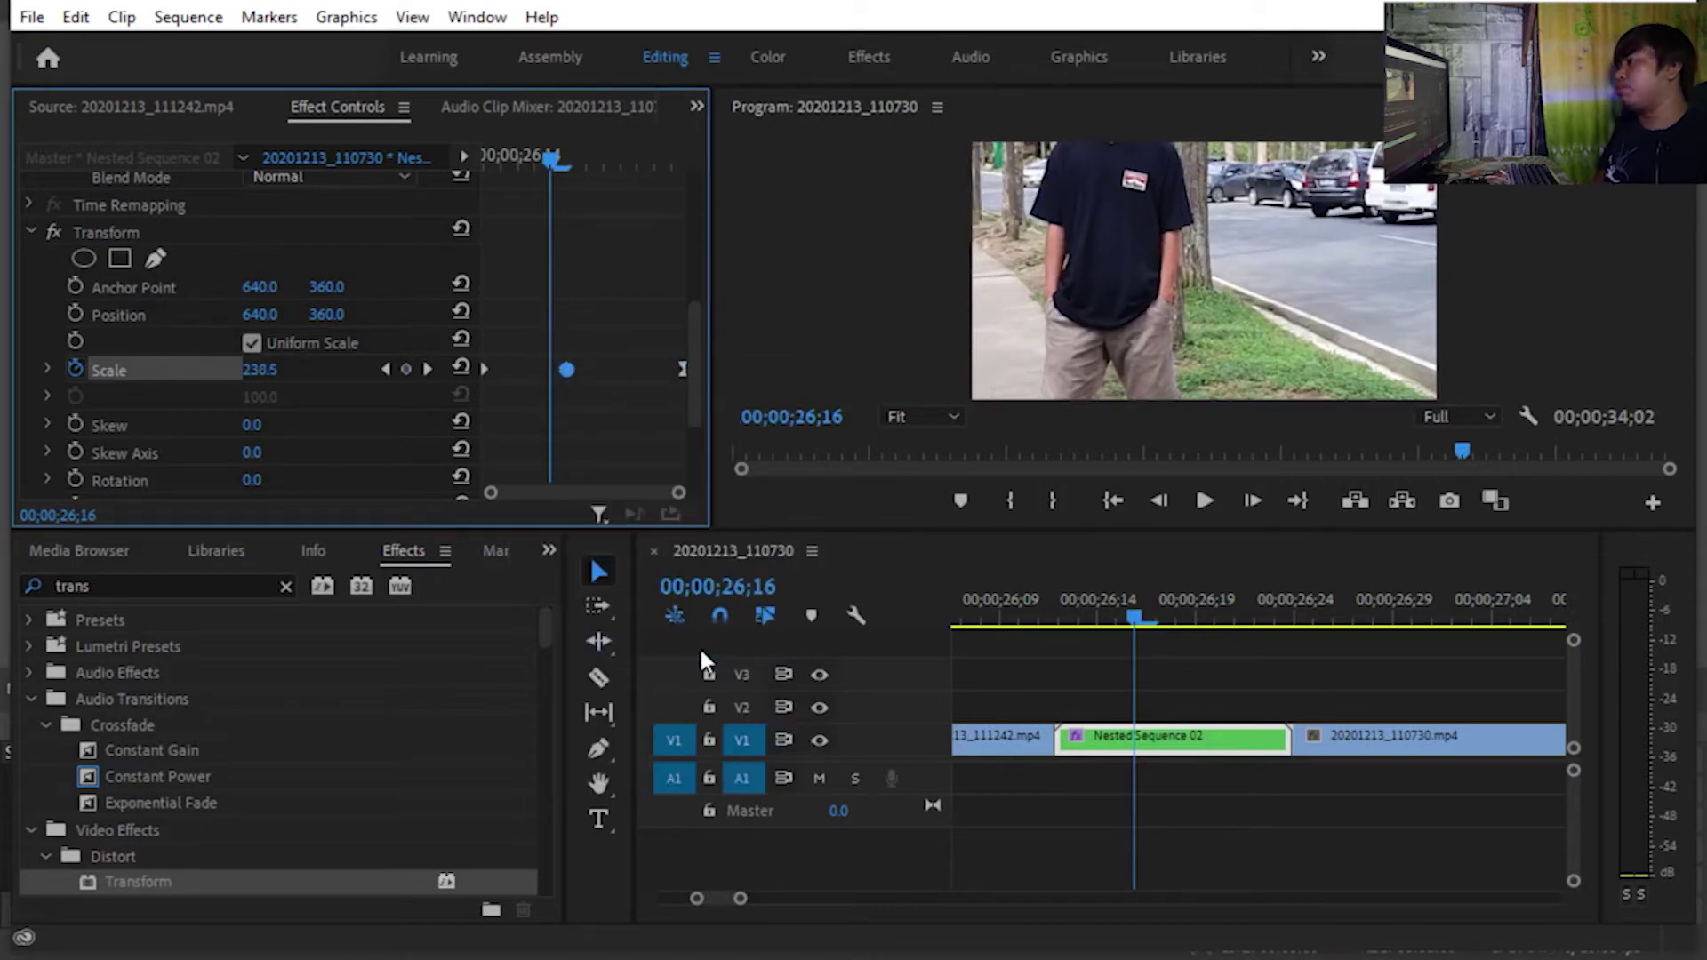
{"action": "left_click", "coordinate": [486, 372]}
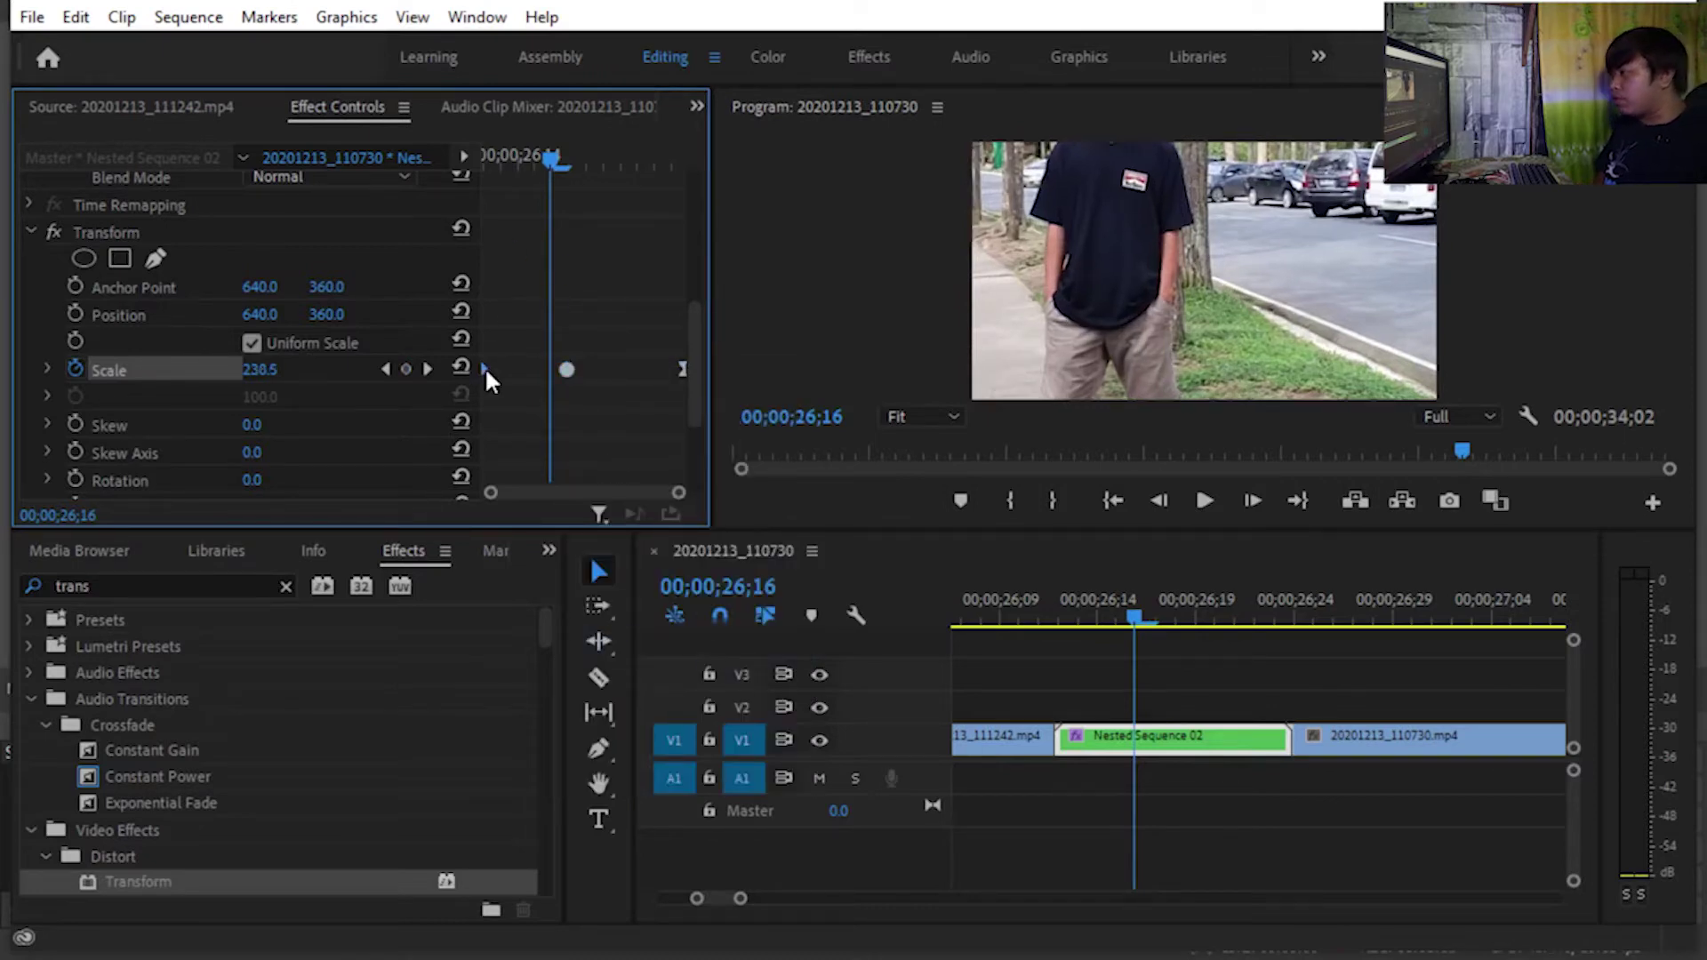
{"action": "right_click", "coordinate": [485, 370]}
{"action": "left_click", "coordinate": [578, 780]}
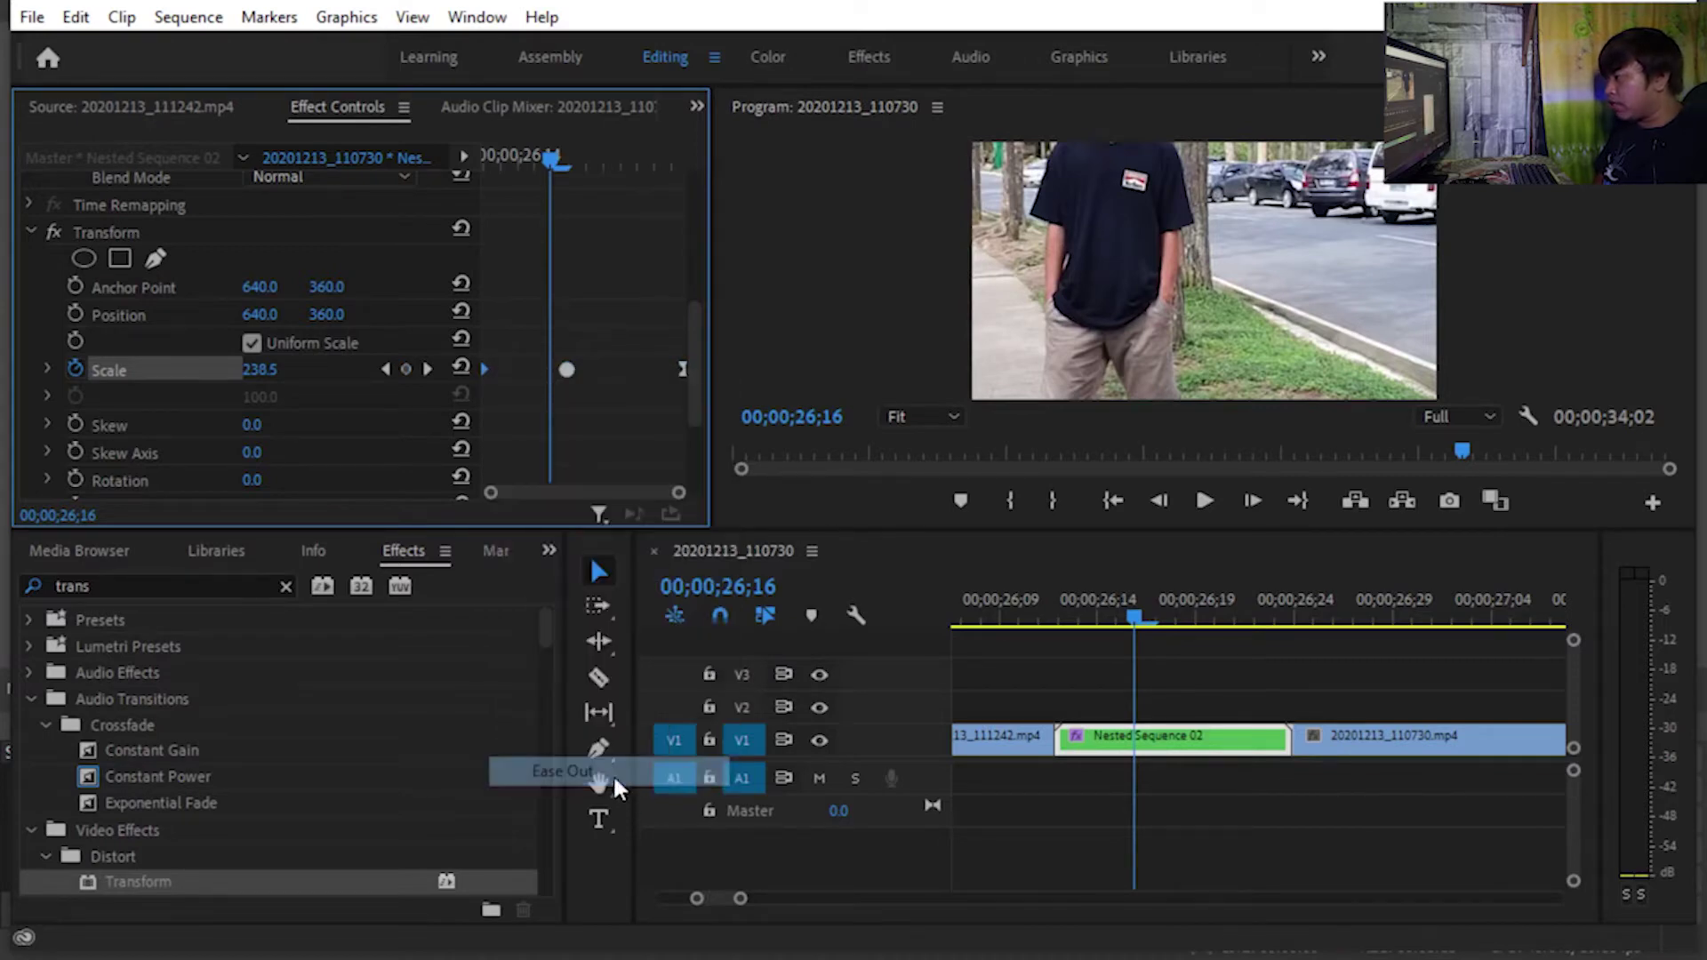
{"action": "mouse_move", "coordinate": [688, 359]}
{"action": "left_mouse_down"}
{"action": "mouse_move", "coordinate": [696, 417]}
{"action": "mouse_move", "coordinate": [438, 452]}
{"action": "left_mouse_up"}
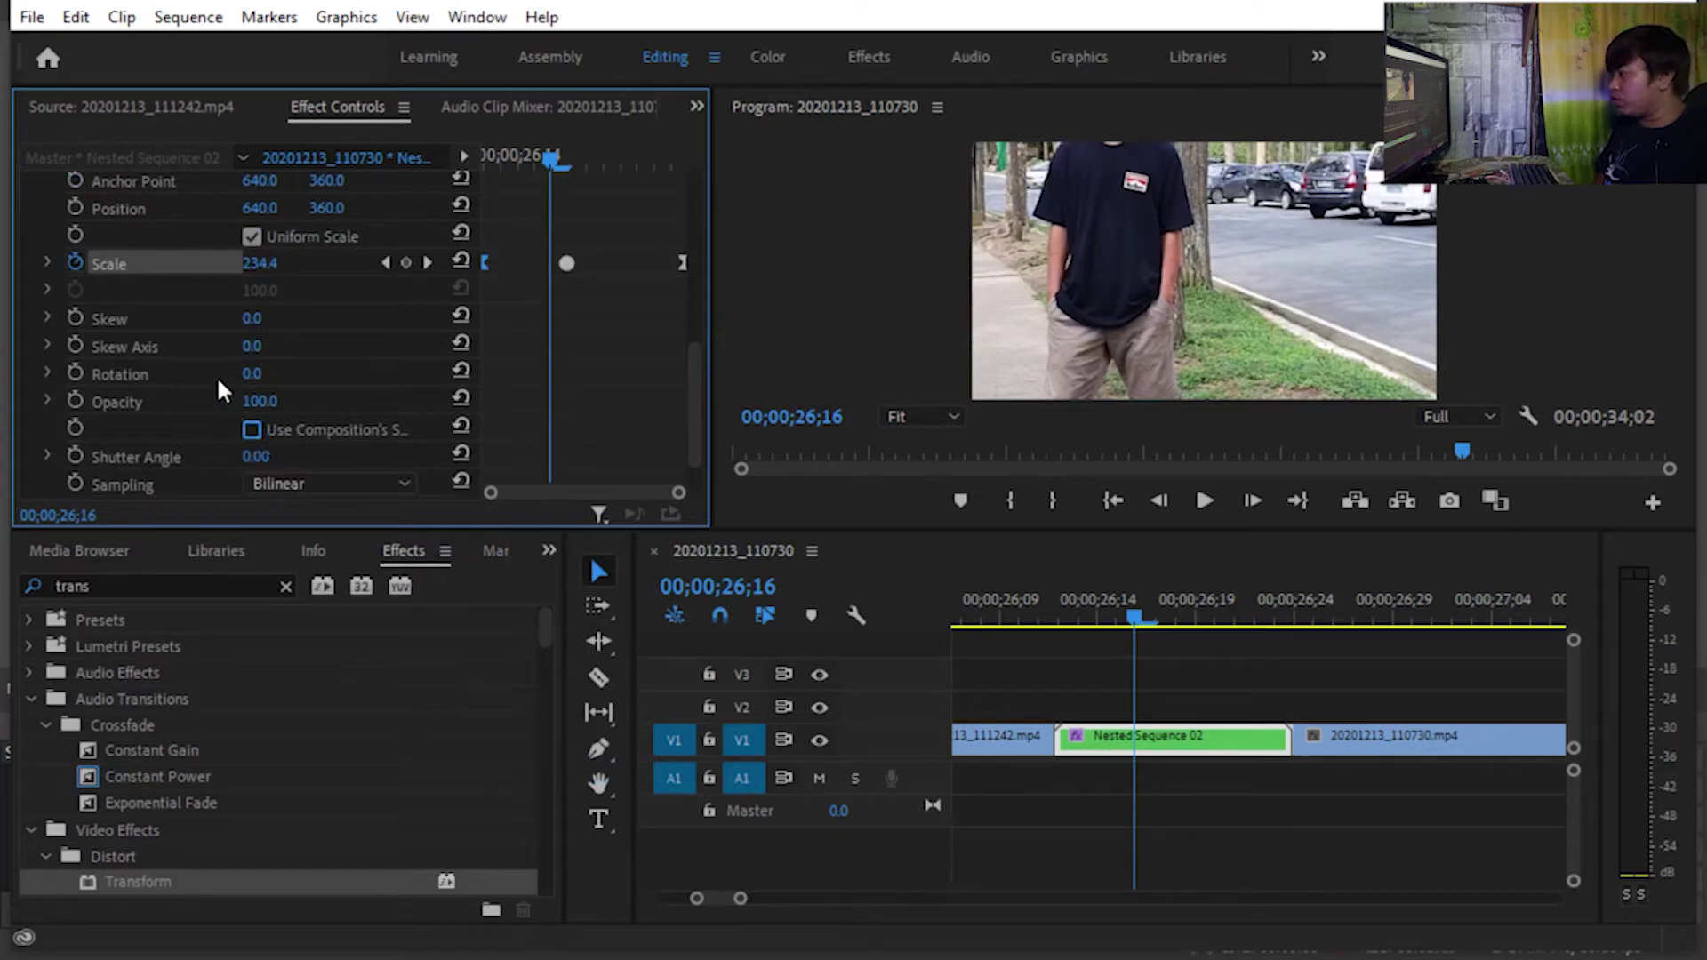
Set the Transform Shutter Angle to 180 and play back the blurred zoom.
{"action": "left_click", "coordinate": [257, 456]}
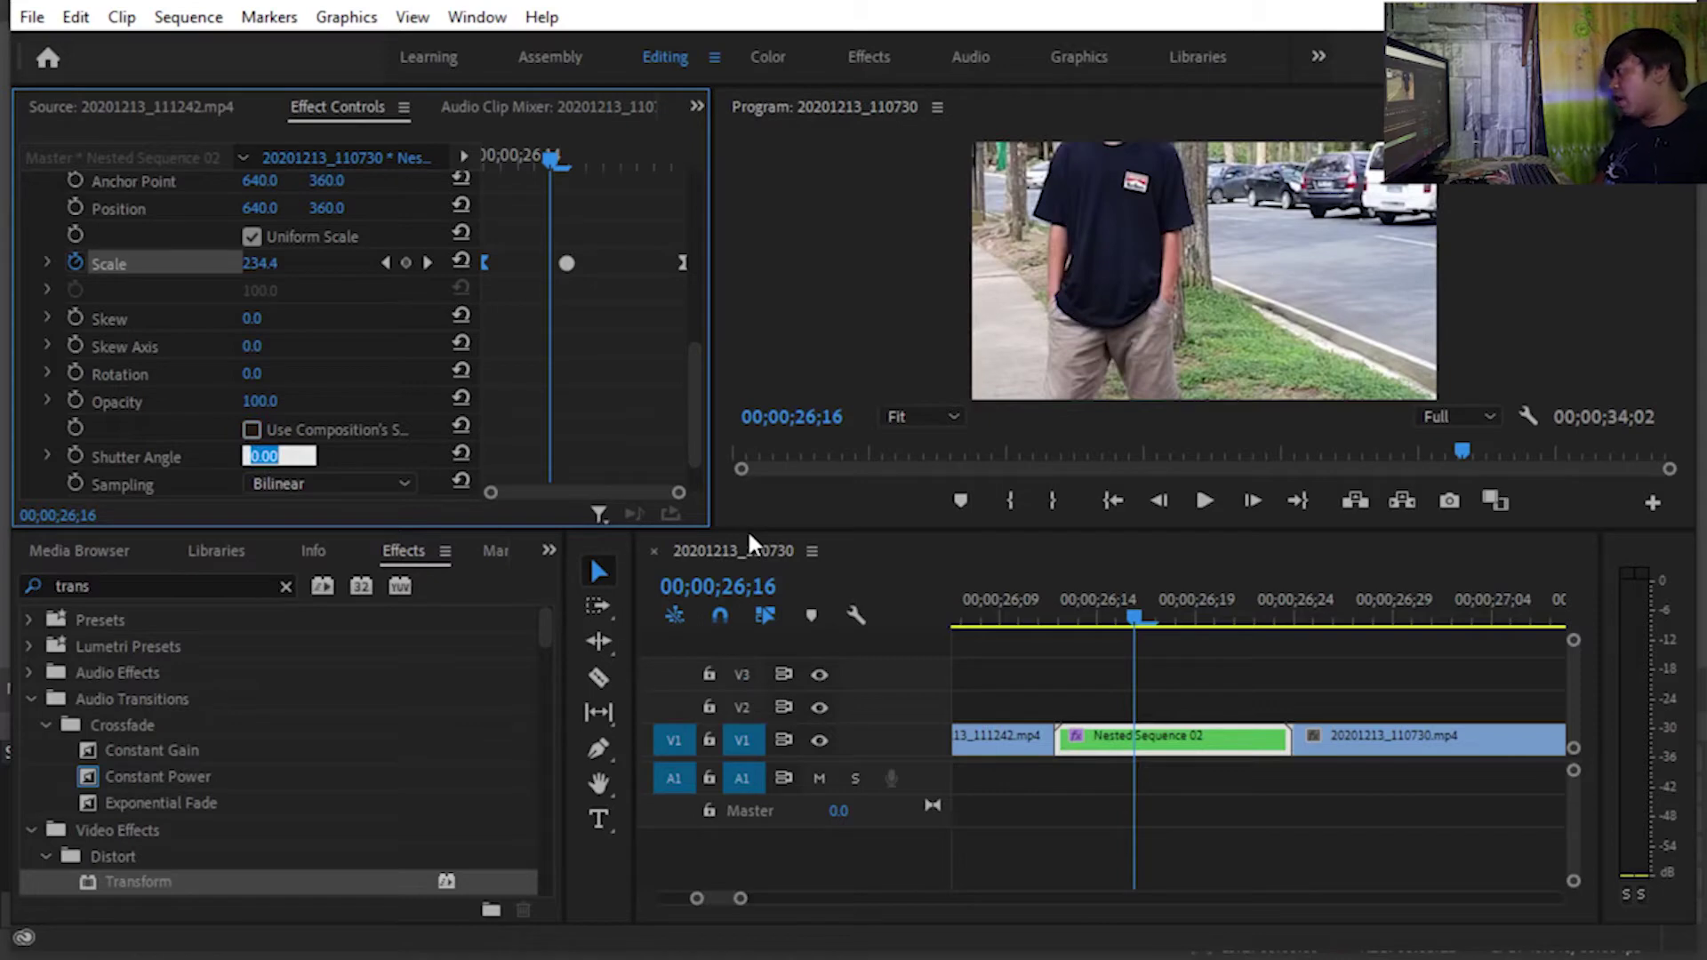
{"action": "type", "text": "180"}
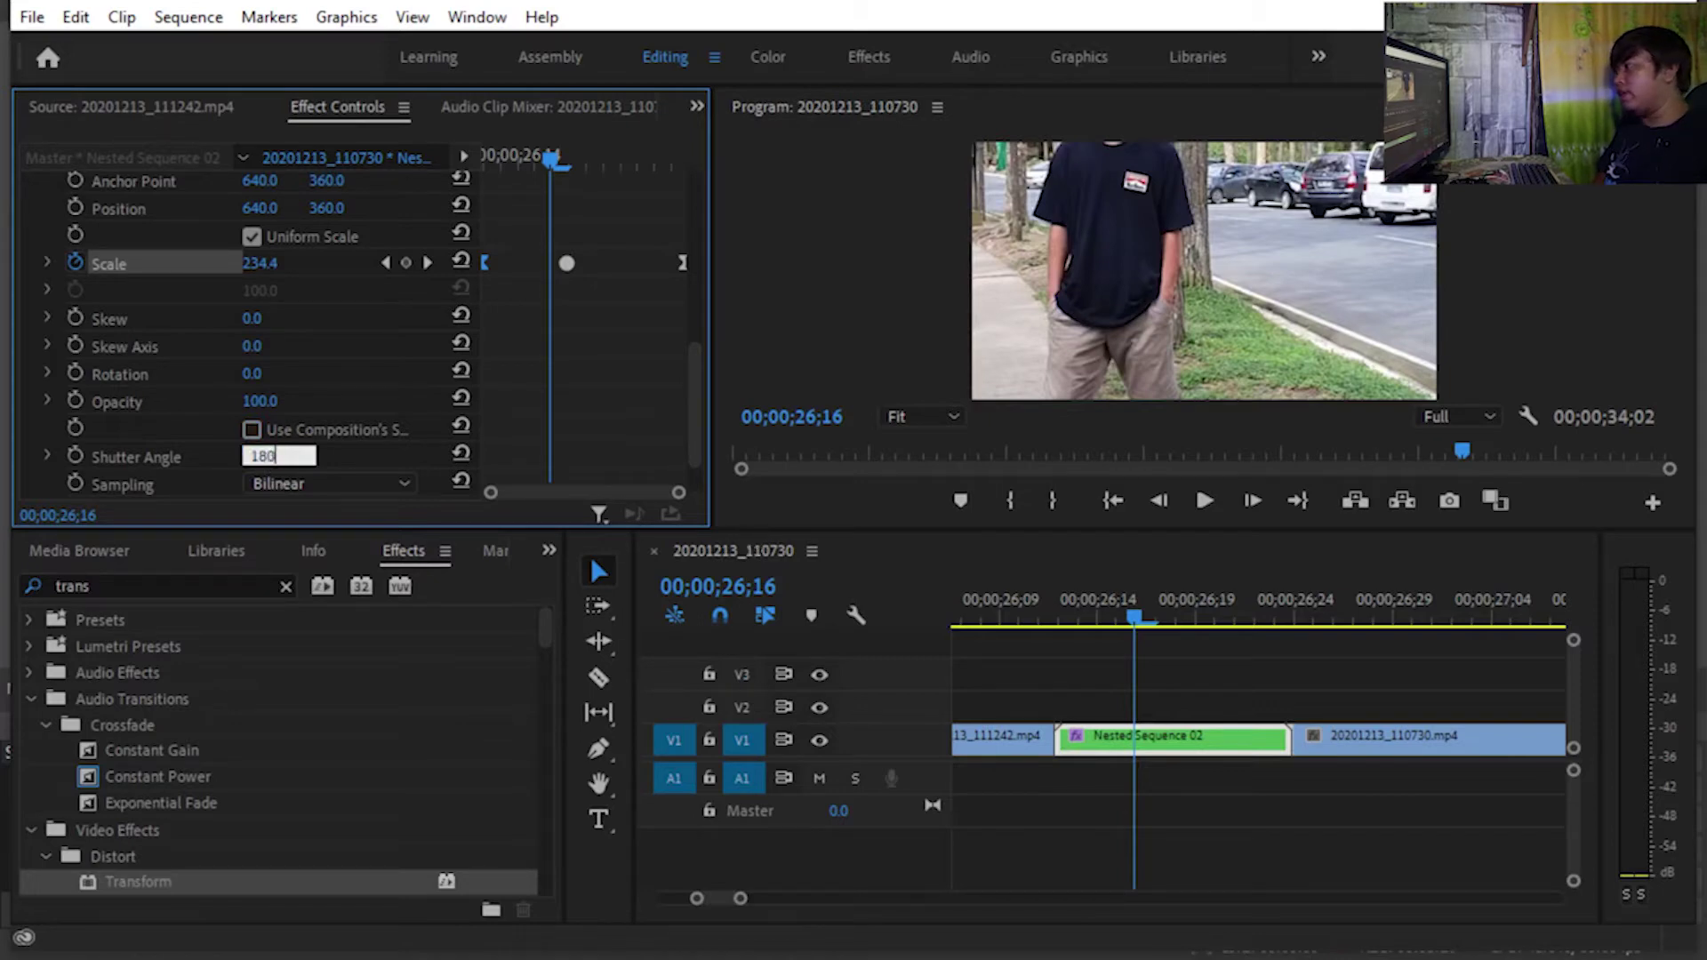
{"action": "key", "text": "Return"}
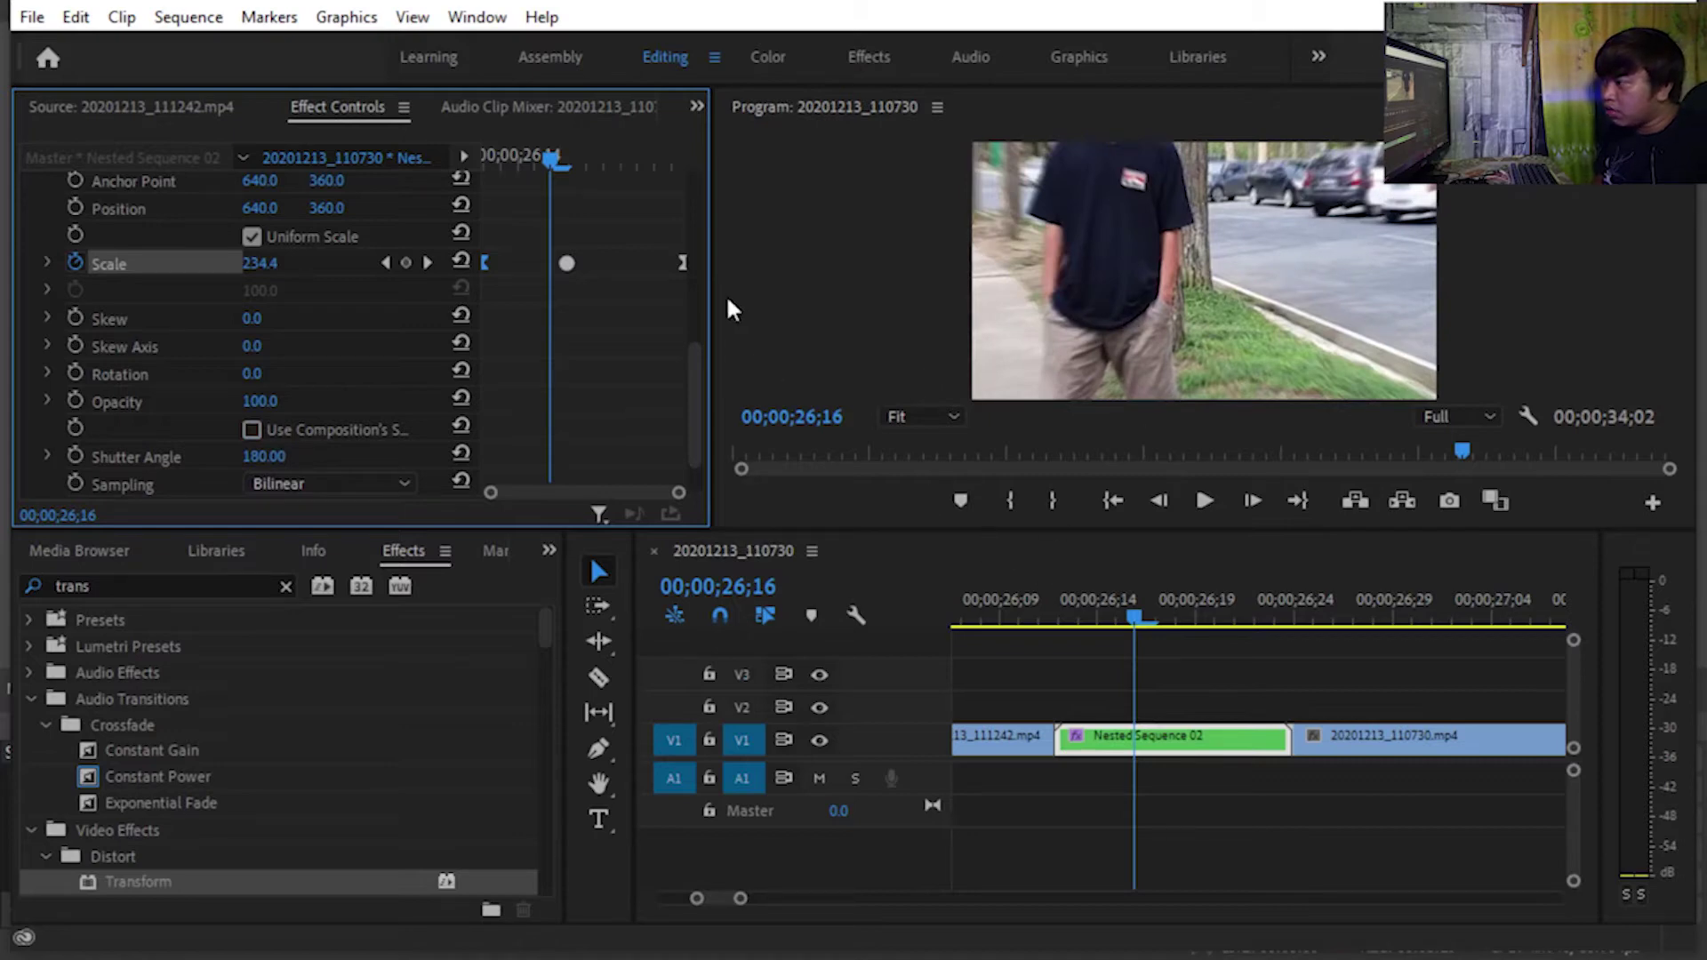
{"action": "left_click_drag", "start_coordinate": [549, 165], "coordinate": [472, 152]}
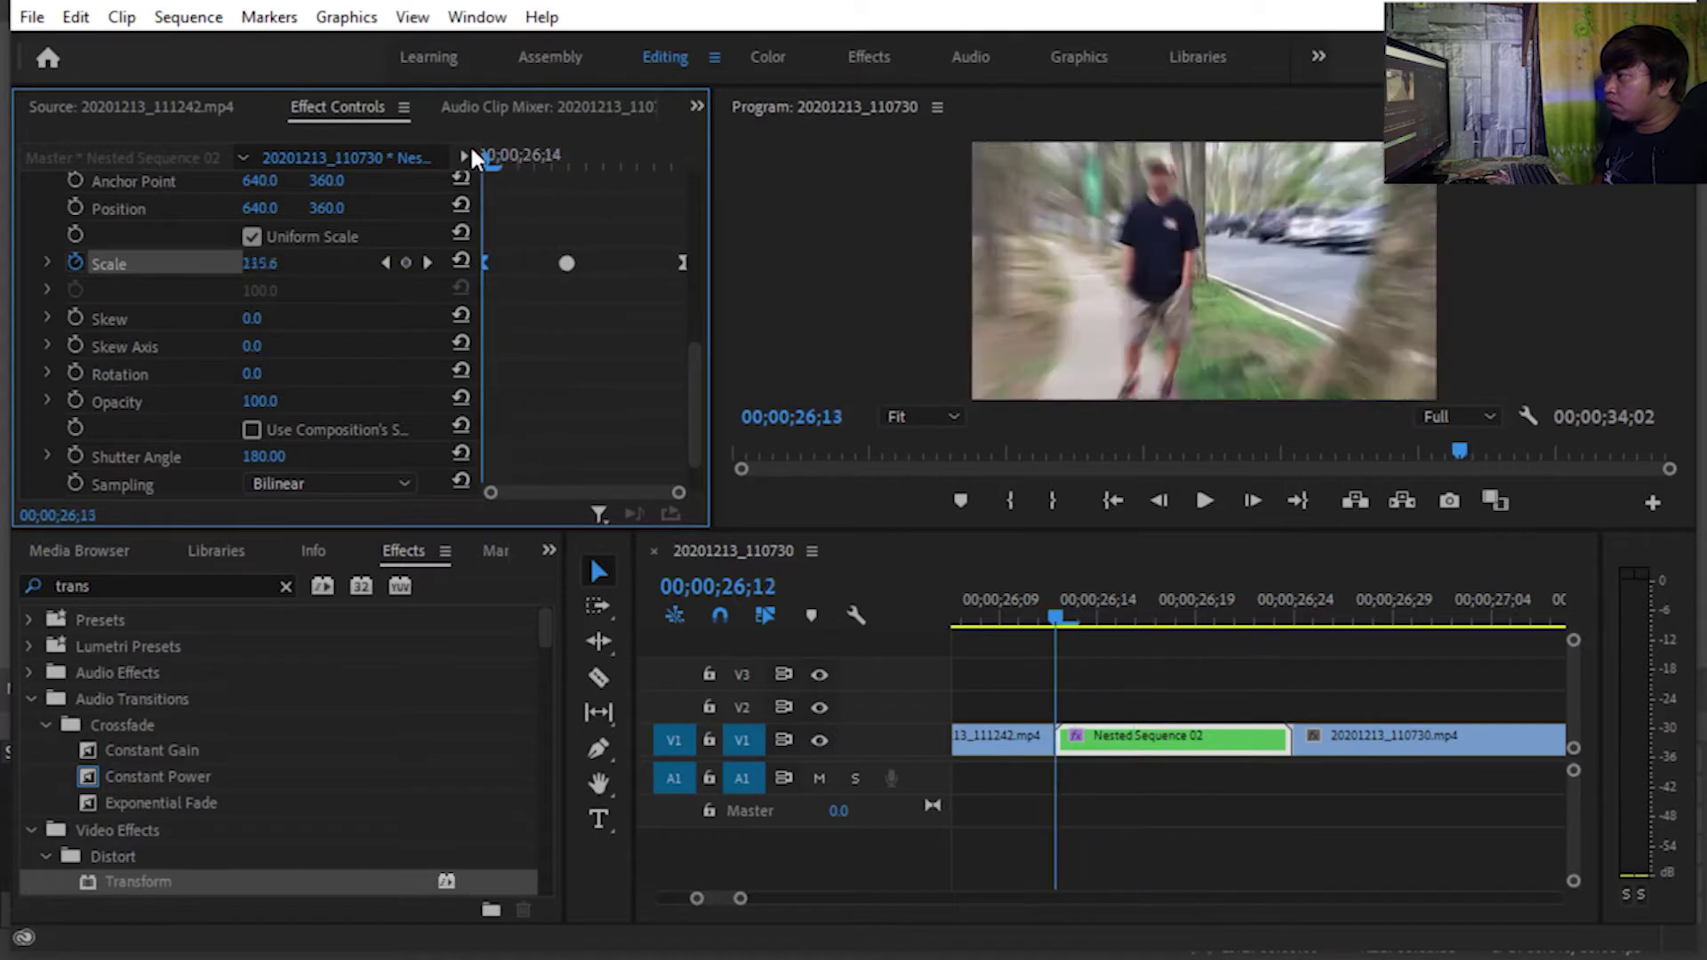
{"action": "left_click", "coordinate": [1060, 617]}
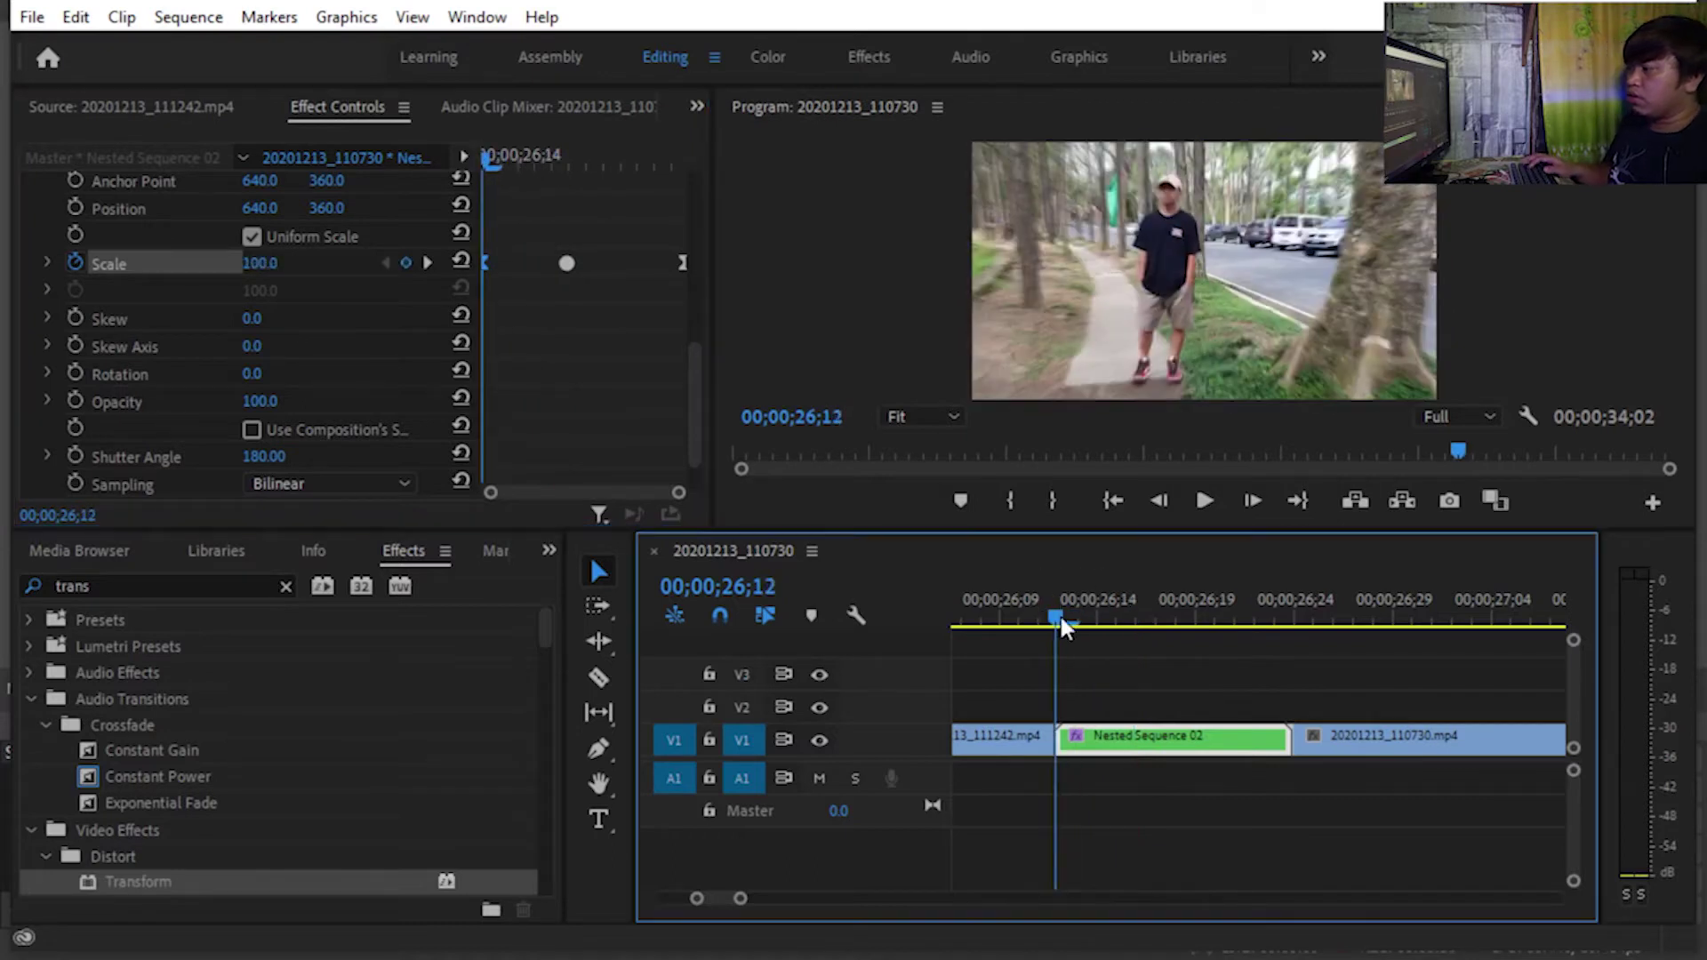
{"action": "key", "text": "space"}
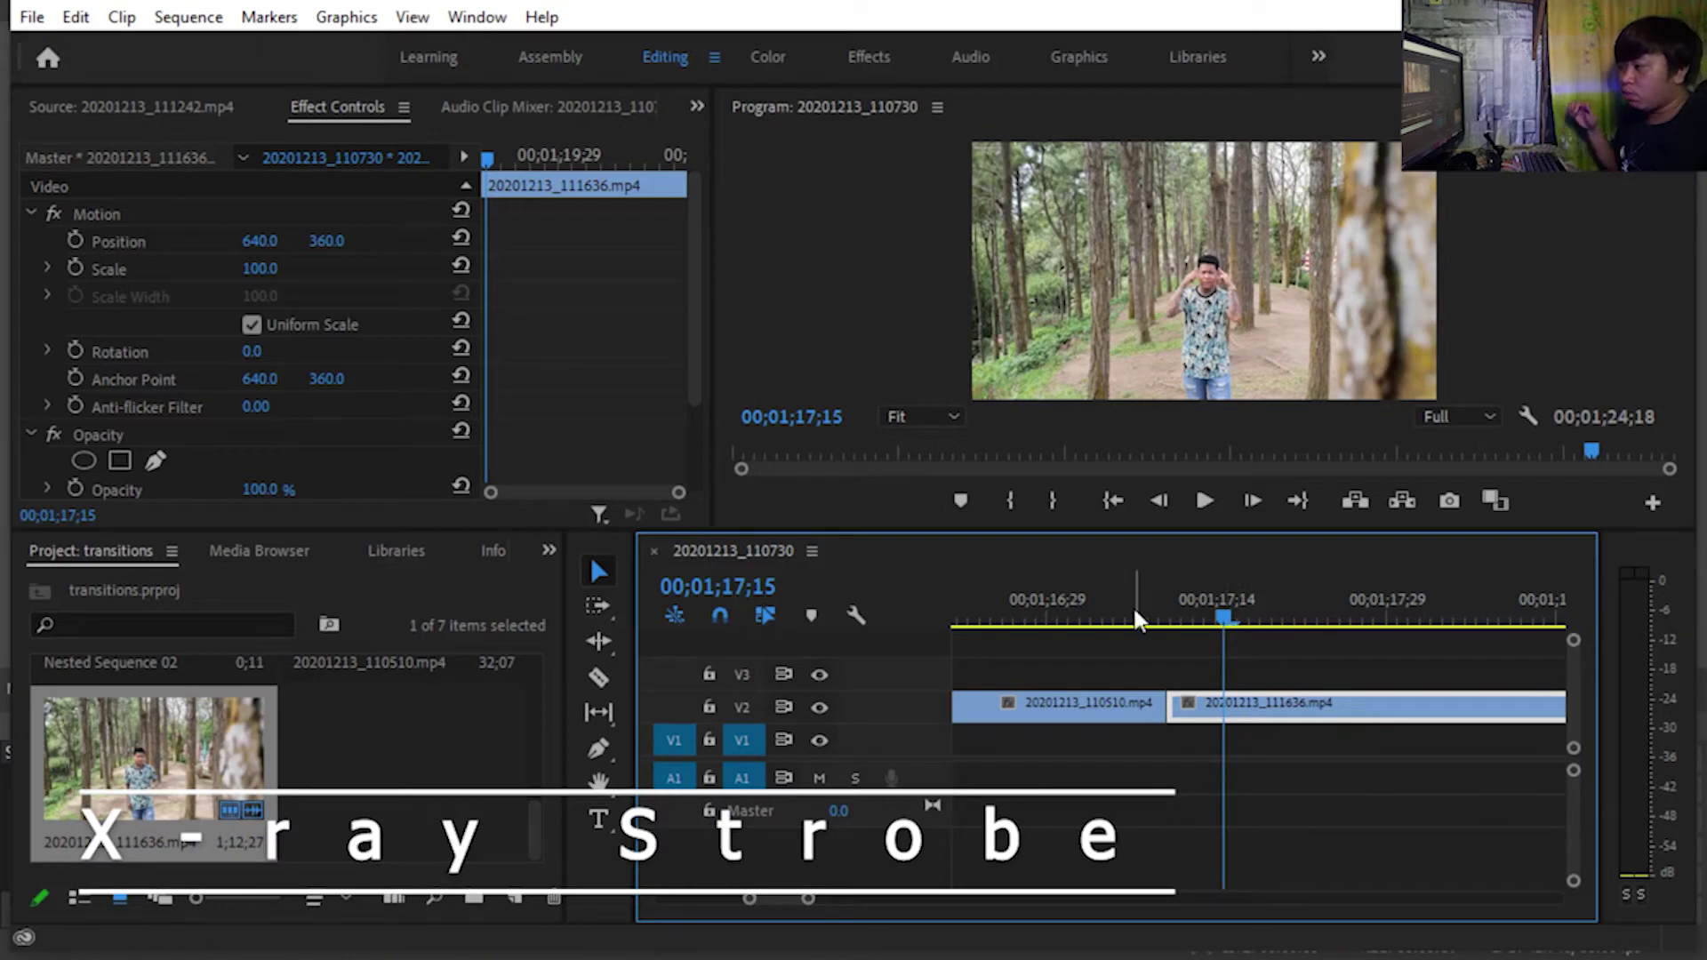
Create a 1280×720 Color Matte in white from the new project item menu.
{"action": "mouse_move", "coordinate": [1225, 617]}
{"action": "left_mouse_down"}
{"action": "mouse_move", "coordinate": [1241, 613]}
{"action": "mouse_move", "coordinate": [1090, 615]}
{"action": "left_mouse_up"}
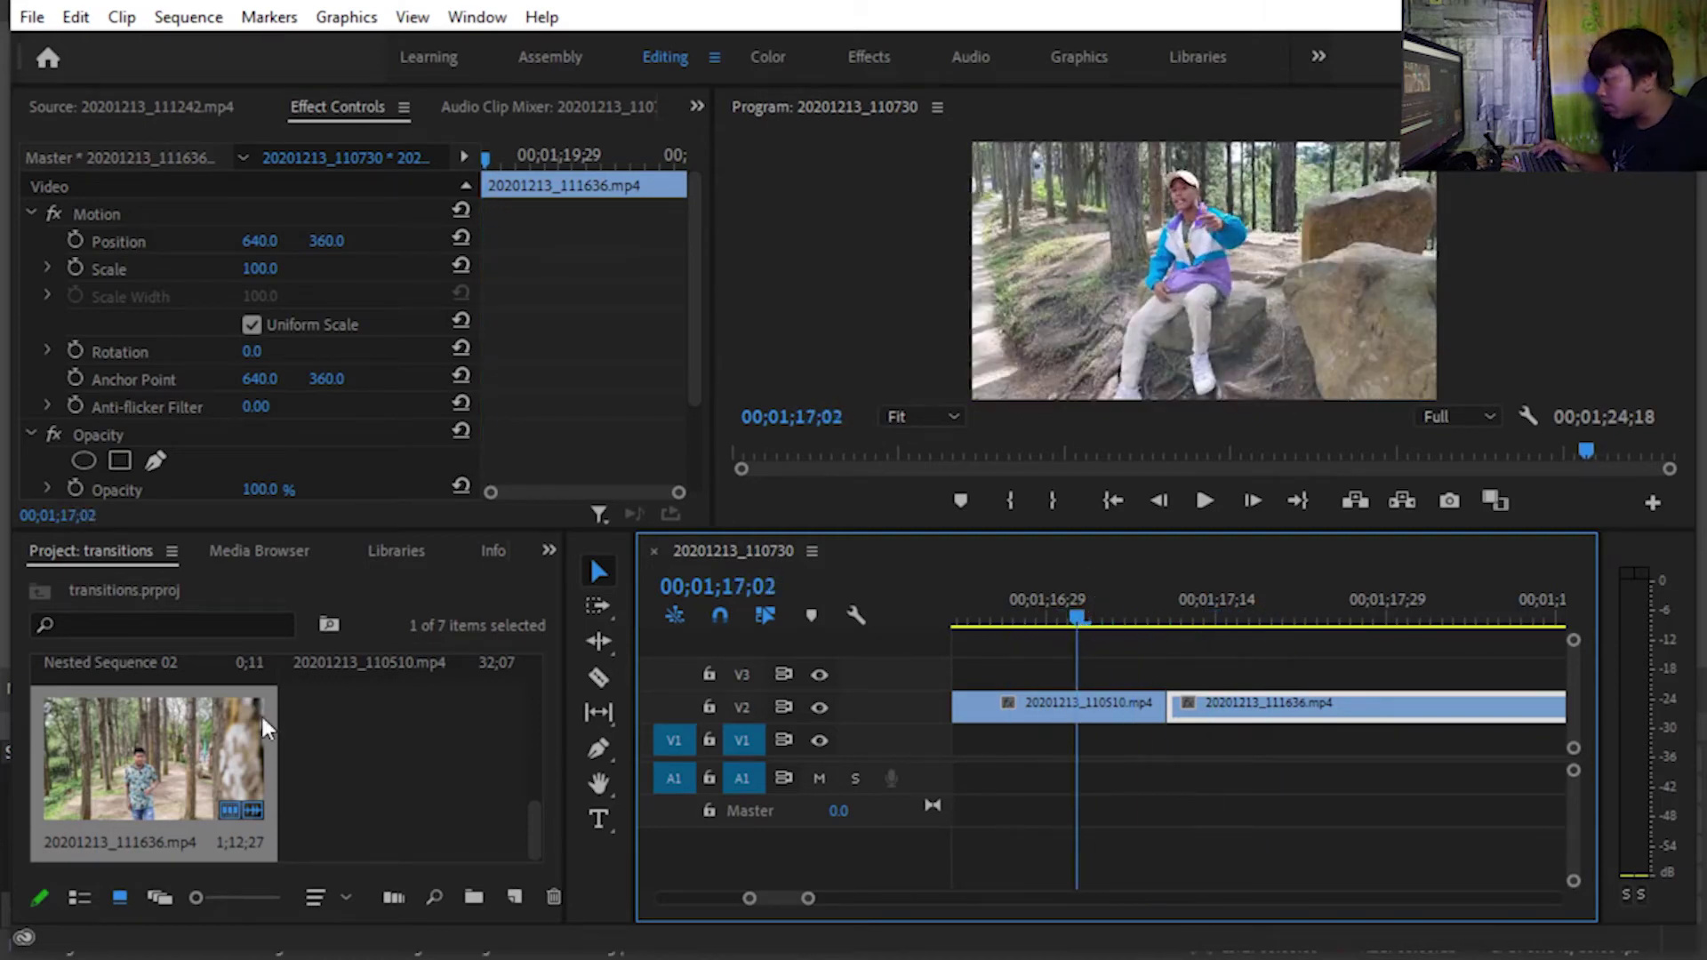
{"action": "left_click", "coordinate": [521, 898]}
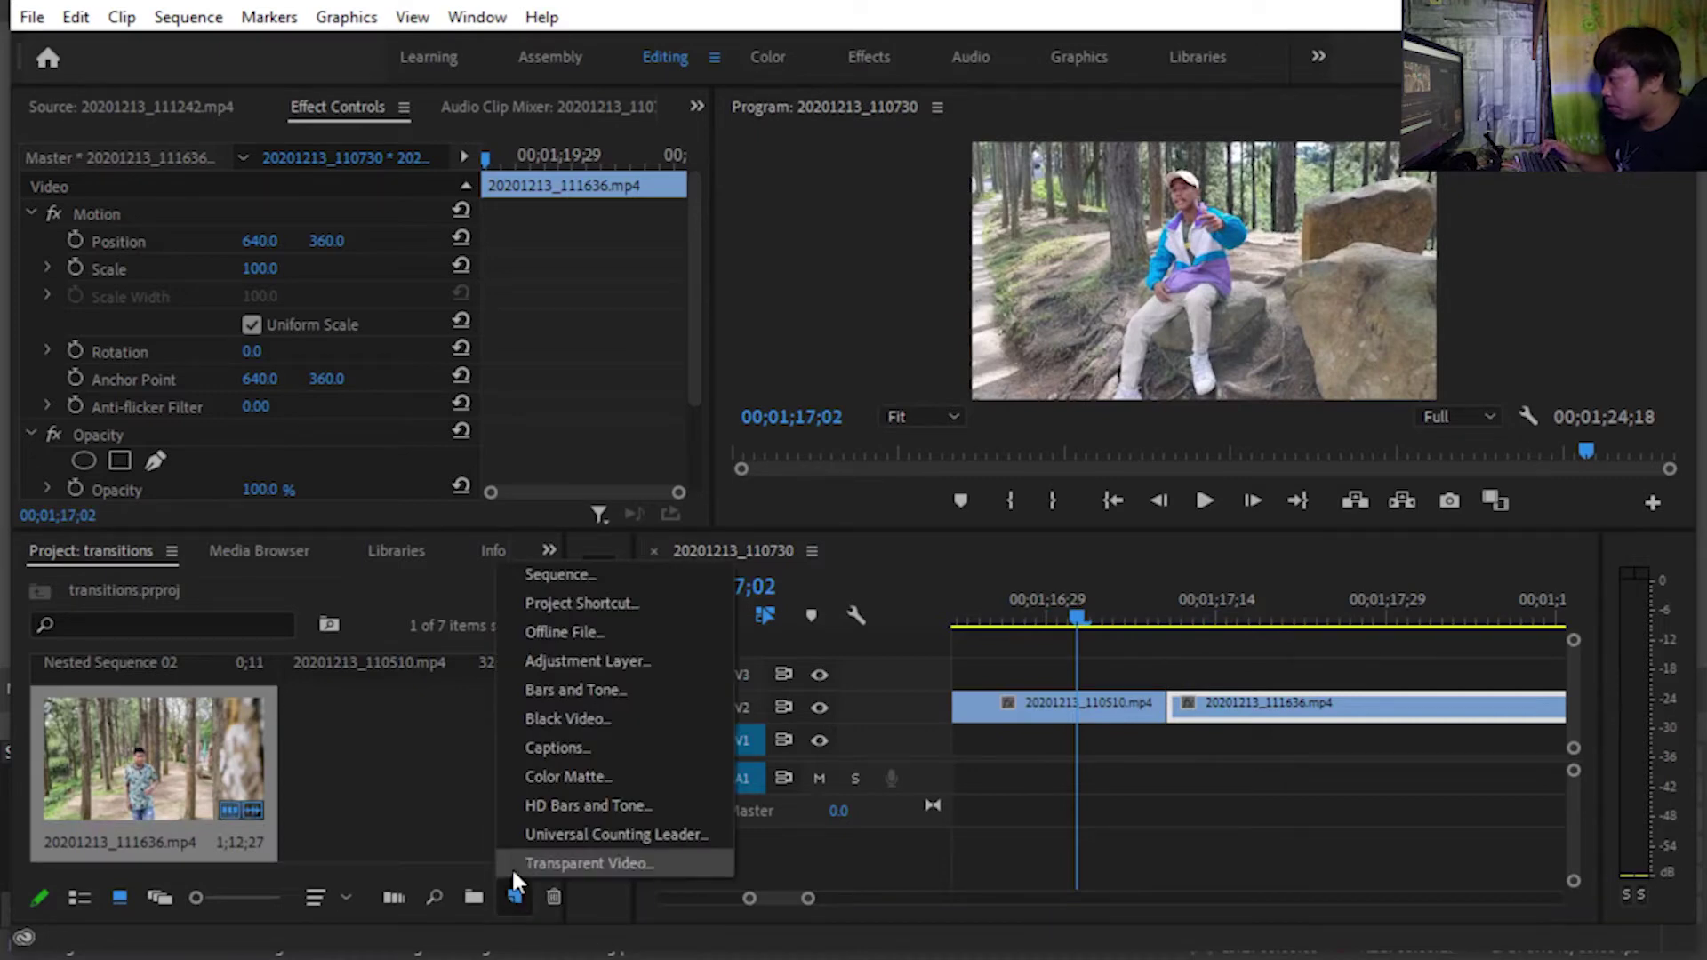
{"action": "left_click", "coordinate": [605, 777]}
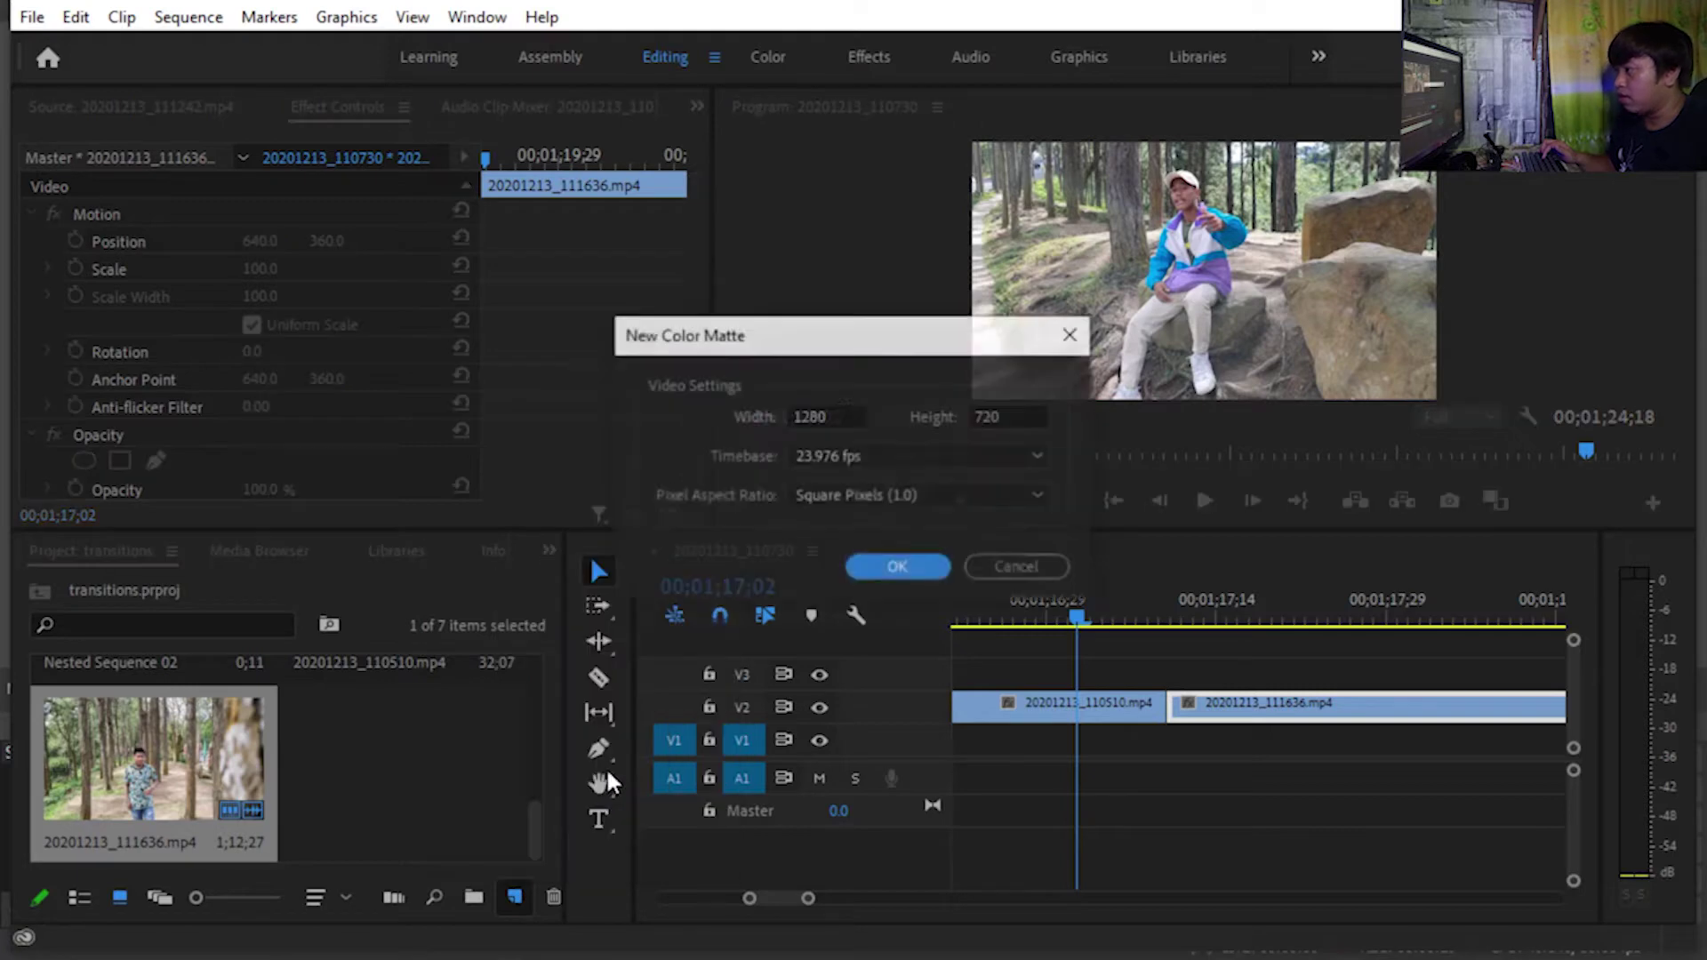
{"action": "left_click", "coordinate": [898, 570]}
{"action": "left_click_drag", "start_coordinate": [584, 572], "coordinate": [532, 640]}
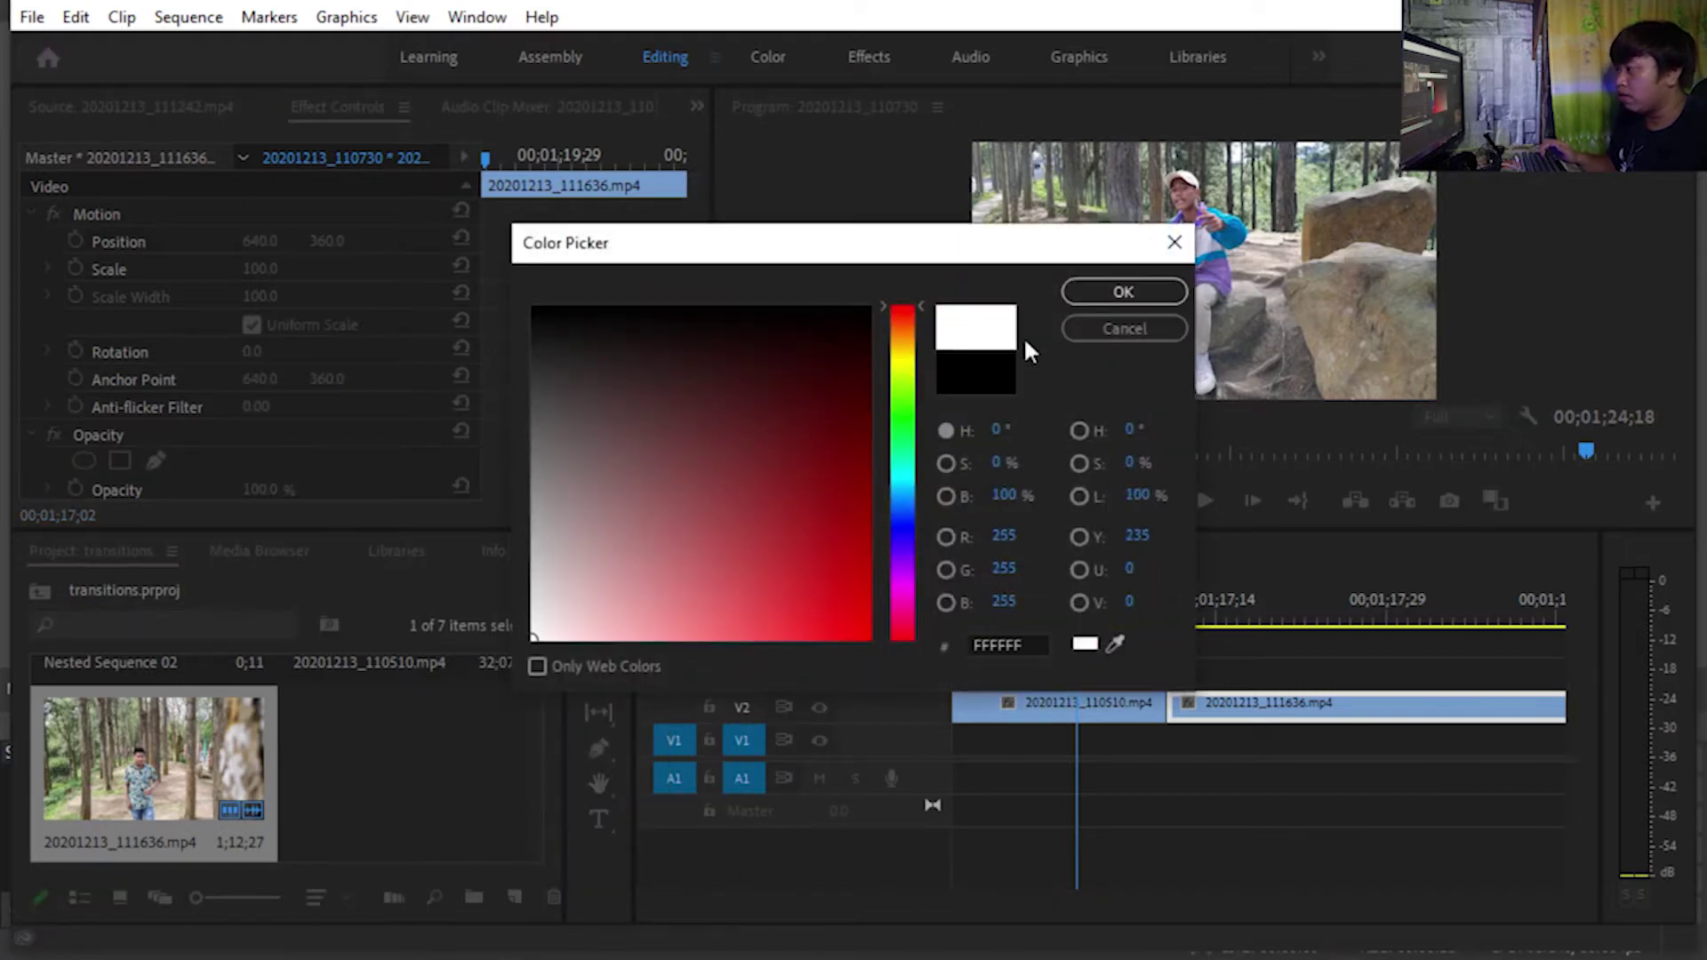
{"action": "left_click", "coordinate": [1123, 292]}
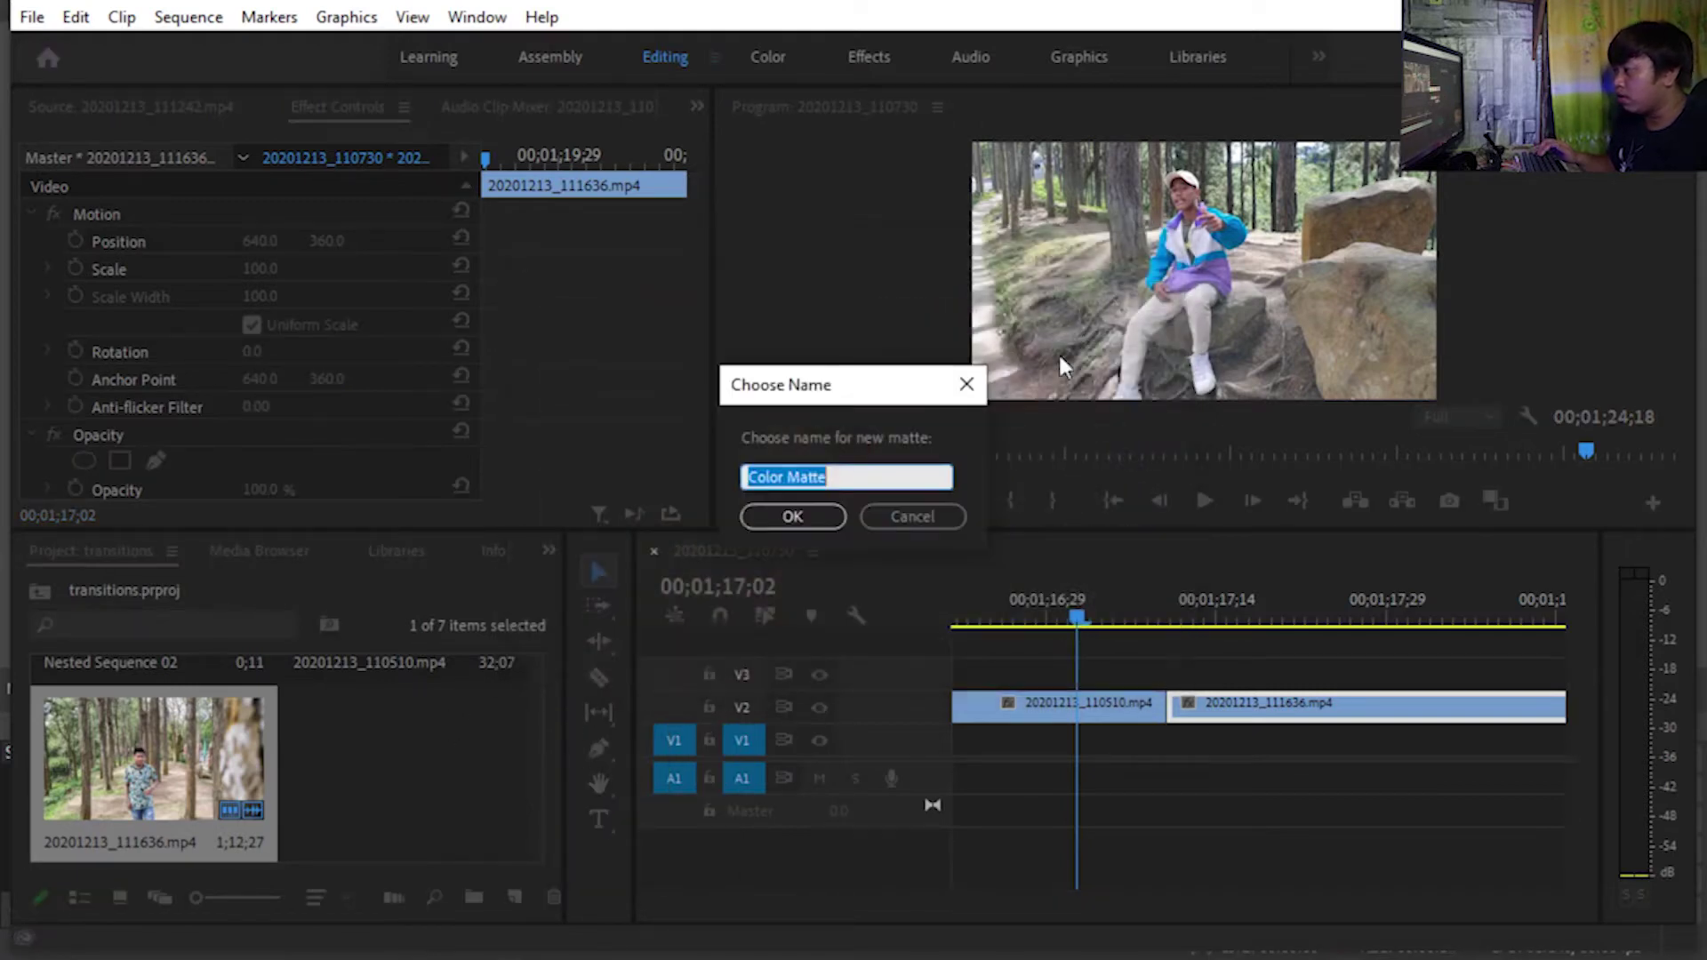
{"action": "left_click", "coordinate": [812, 522]}
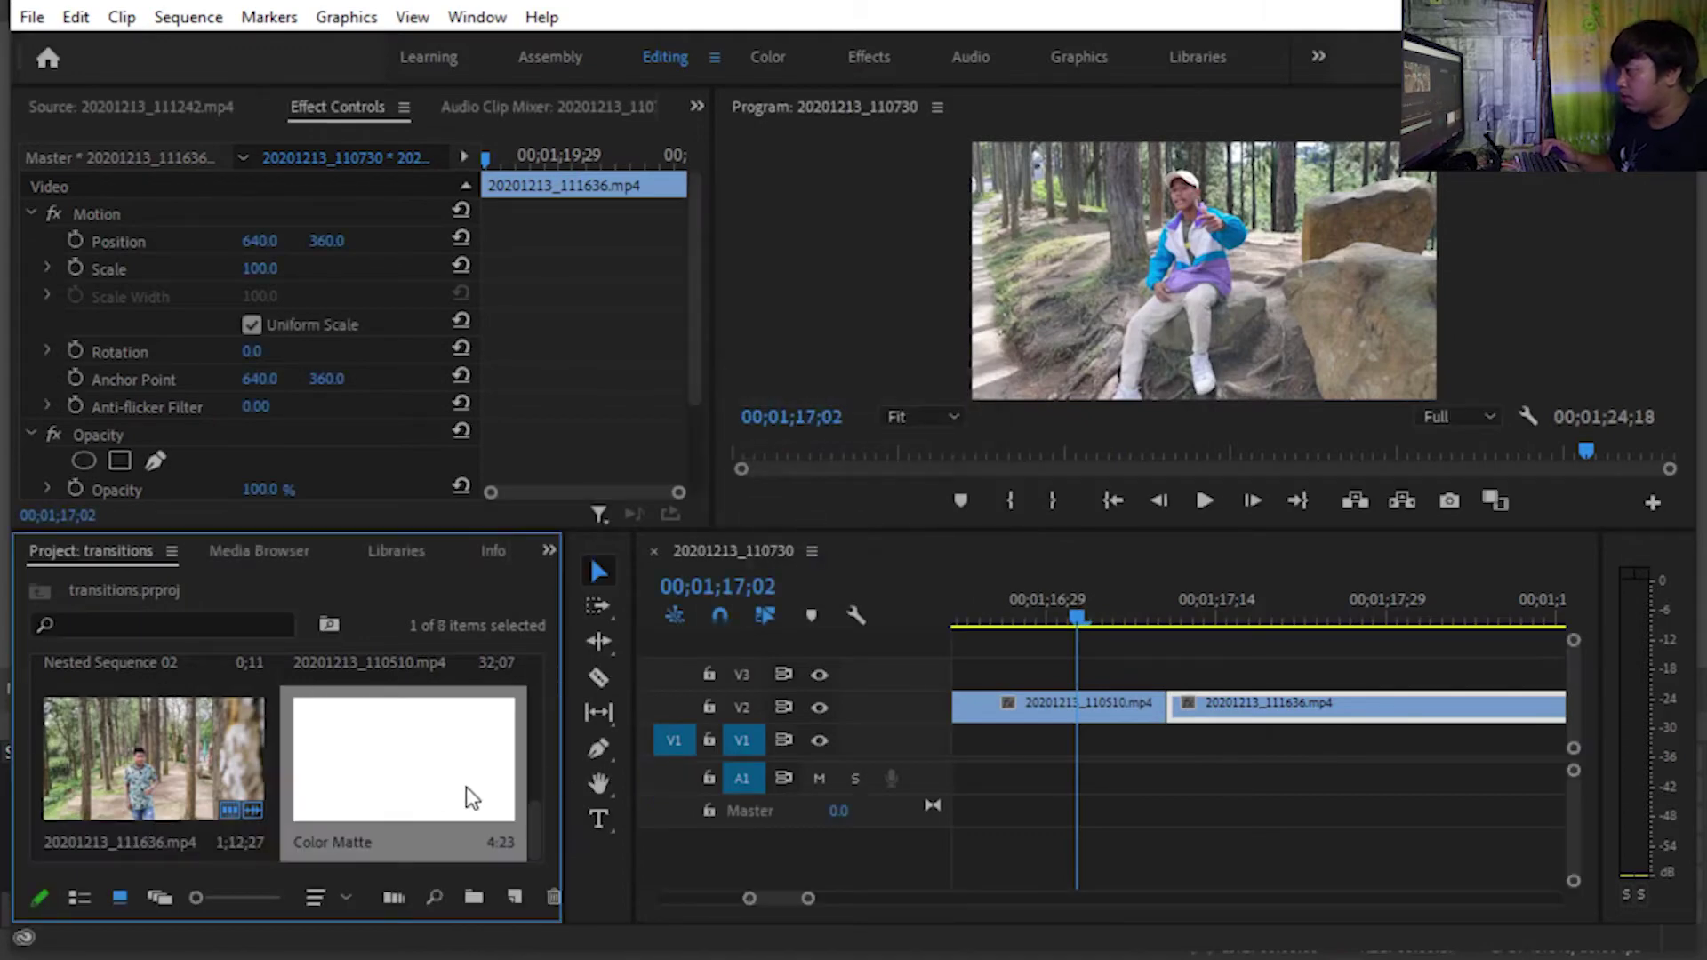
Drag the Color Matte onto V3 over the cut between the two clips.
{"action": "left_click_drag", "start_coordinate": [415, 762], "coordinate": [1018, 683]}
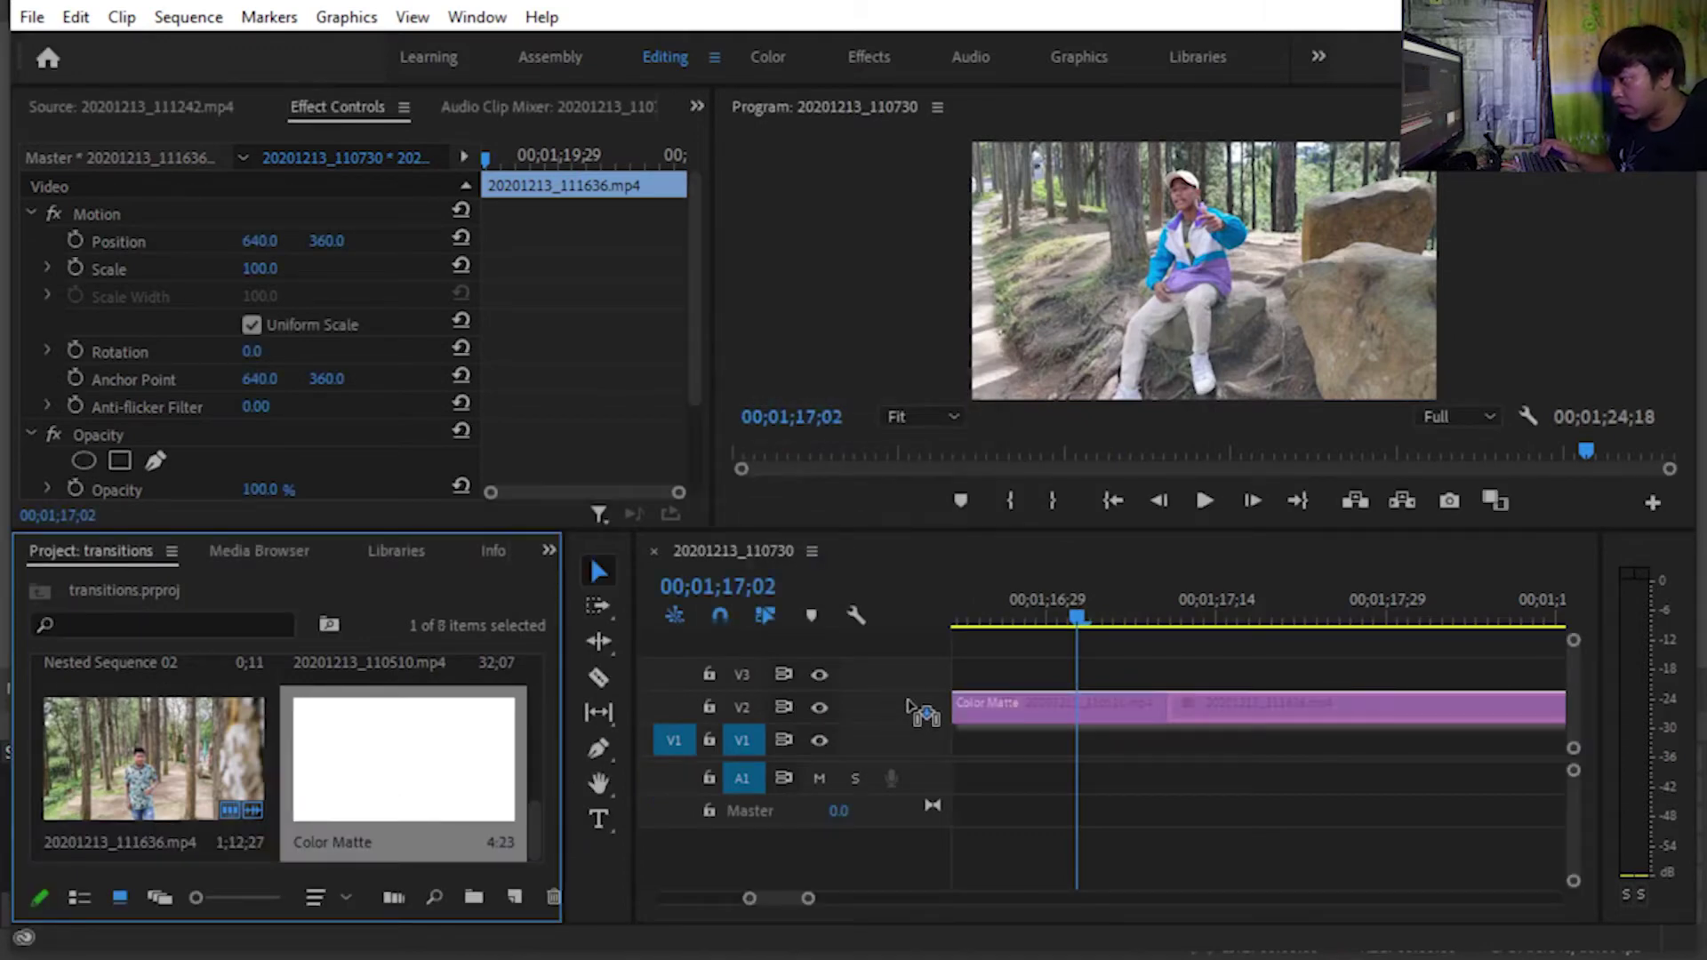
{"action": "left_click_drag", "start_coordinate": [1018, 683], "coordinate": [994, 683]}
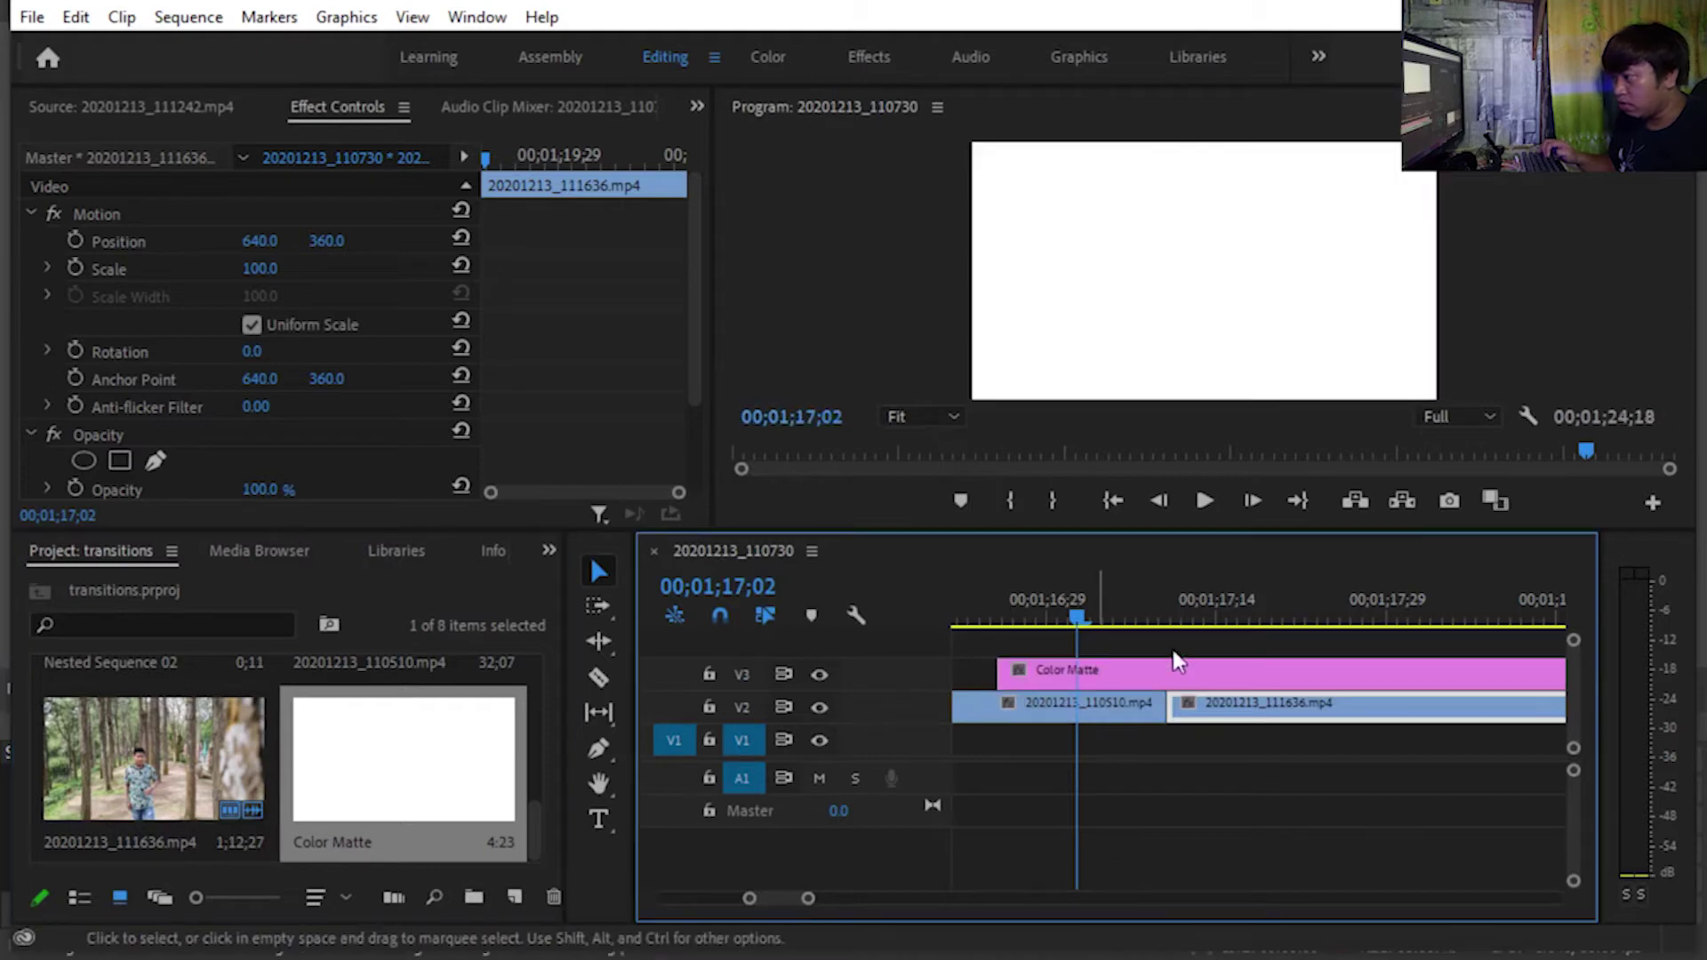
{"action": "scroll", "coordinate": [1379, 667], "scroll_direction": "down", "scroll_amount": 2}
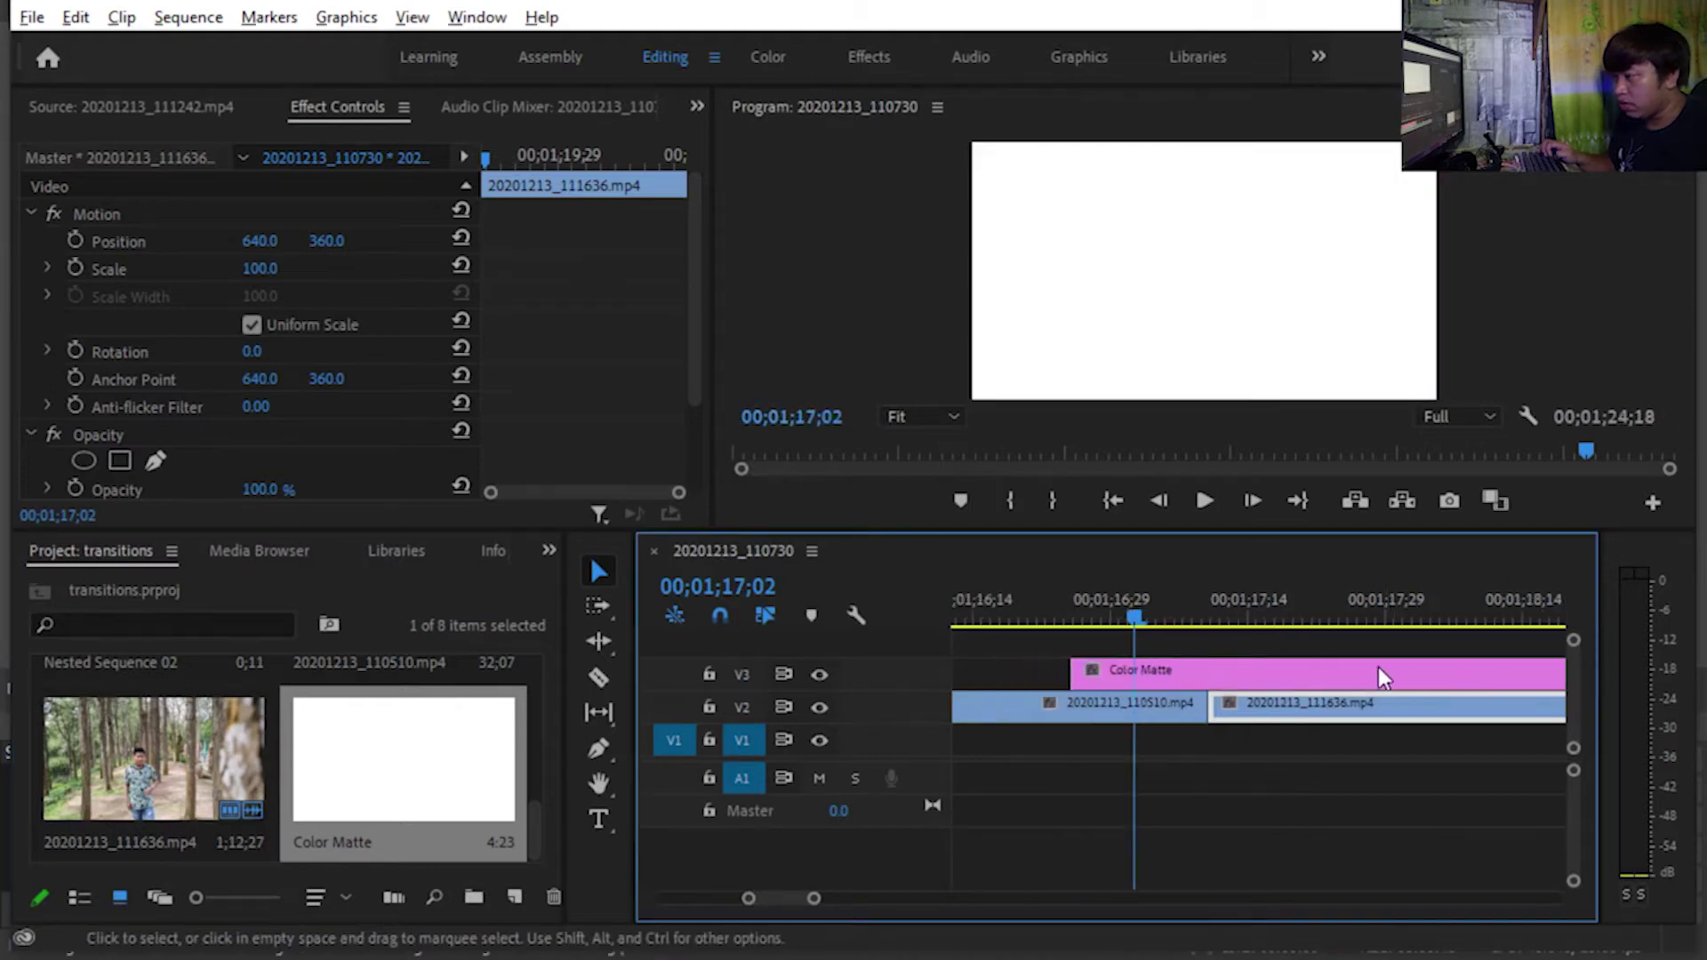
{"action": "scroll", "coordinate": [1482, 666], "scroll_direction": "down", "scroll_amount": 2}
{"action": "scroll", "coordinate": [820, 894], "scroll_direction": "down", "scroll_amount": 2}
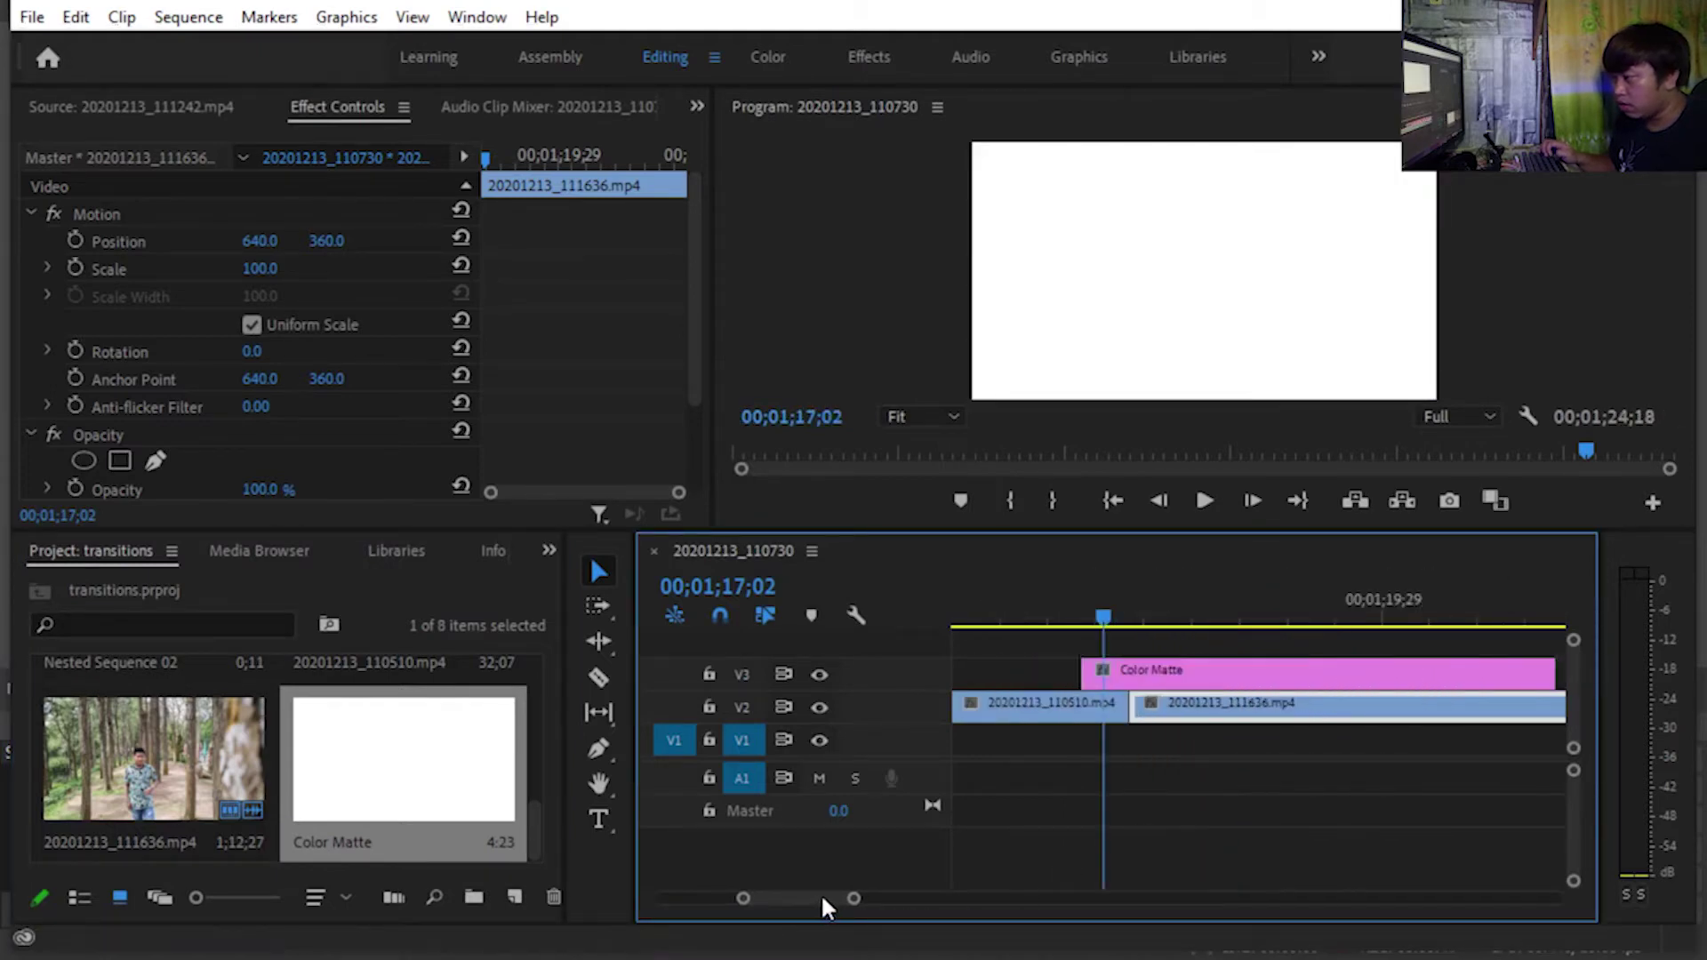
{"action": "scroll", "coordinate": [820, 895], "scroll_direction": "down", "scroll_amount": 2}
{"action": "scroll", "coordinate": [821, 895], "scroll_direction": "up", "scroll_amount": 3}
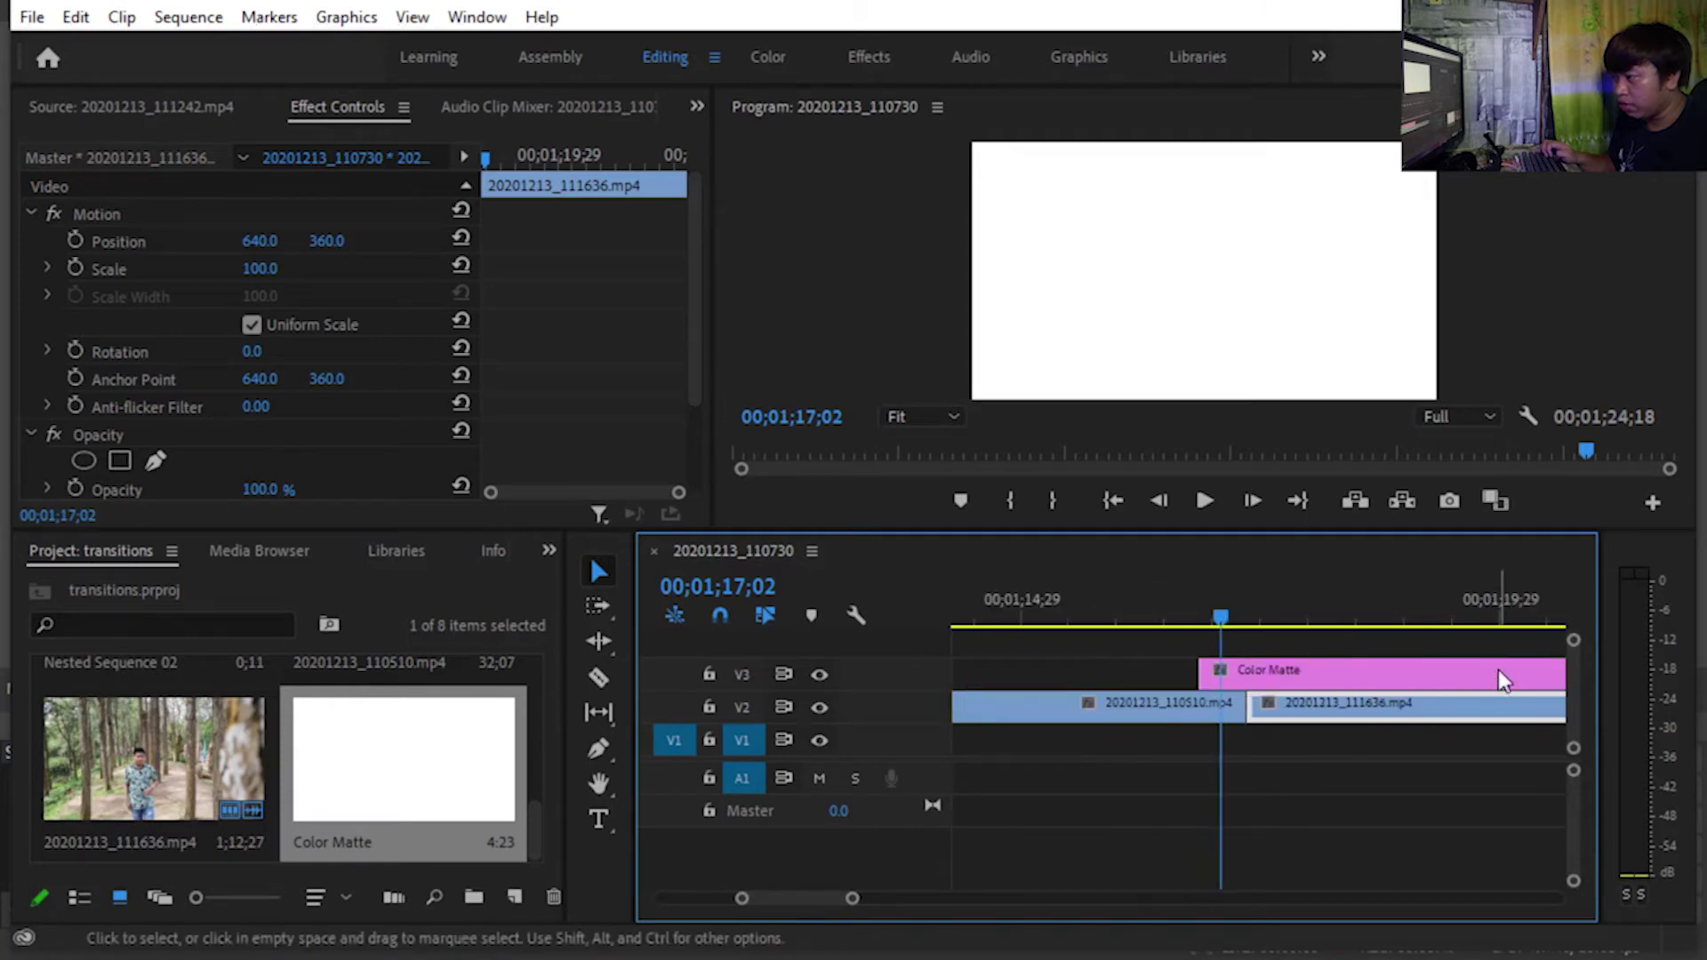
{"action": "scroll", "coordinate": [1498, 671], "scroll_direction": "up", "scroll_amount": 1}
{"action": "scroll", "coordinate": [1482, 669], "scroll_direction": "up", "scroll_amount": 1}
{"action": "scroll", "coordinate": [841, 892], "scroll_direction": "down", "scroll_amount": 2}
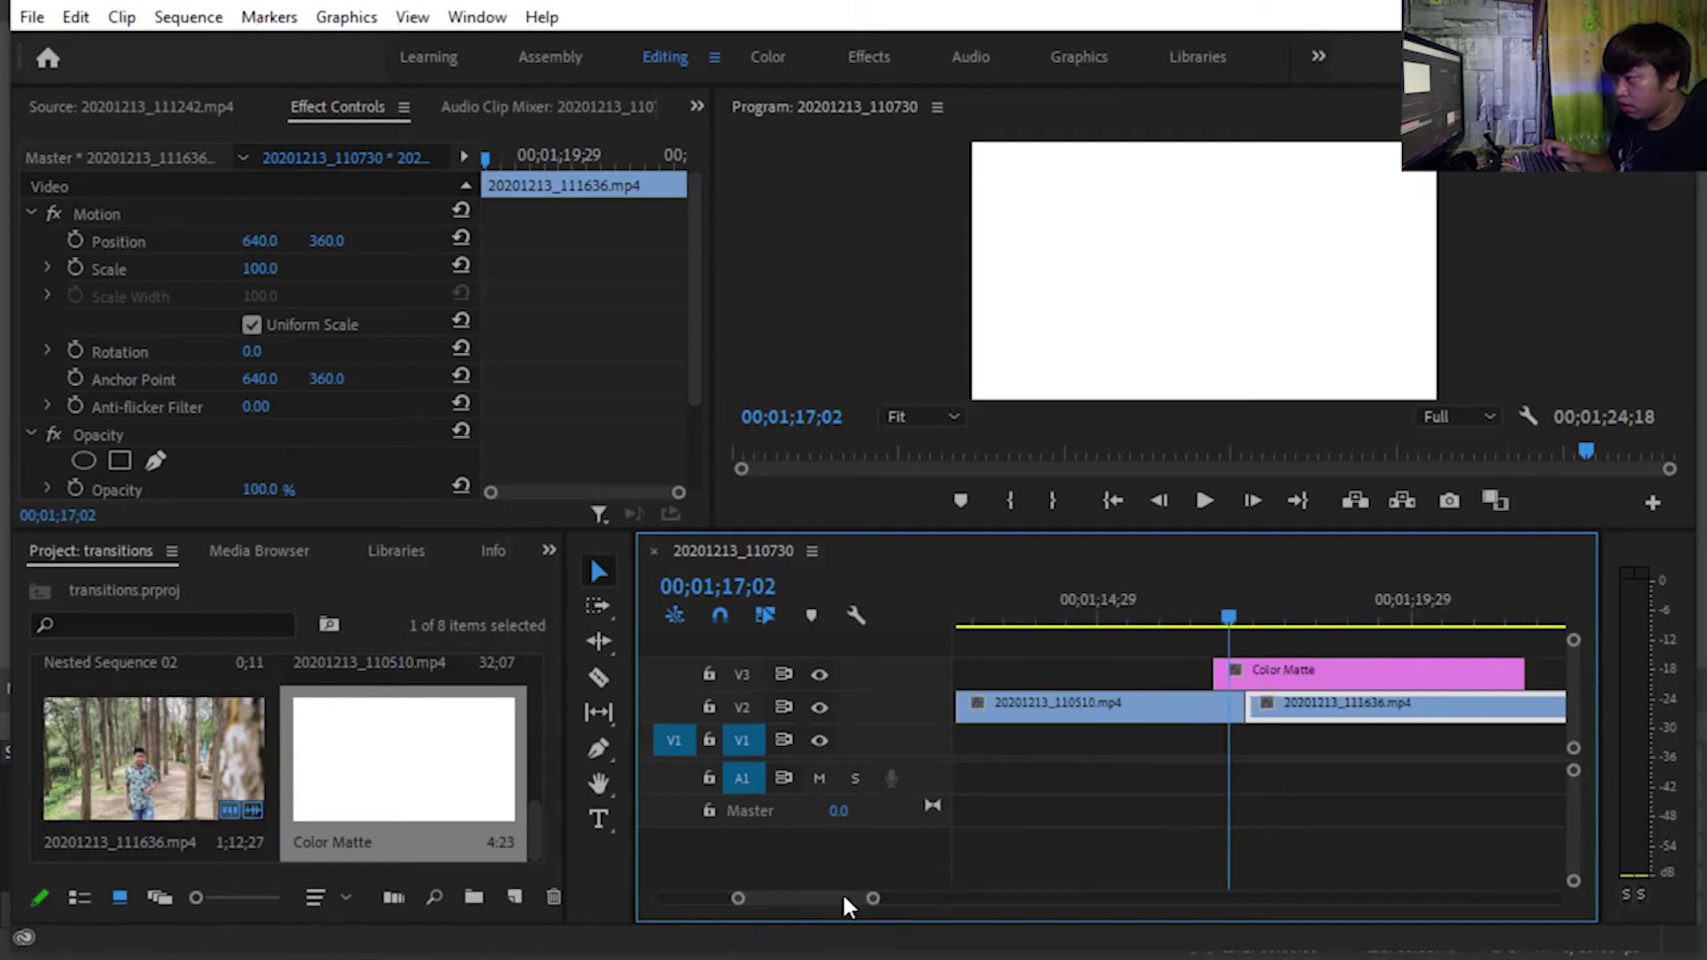
Trim the matte to 16;25–17;22 (27 frames) and park the playhead at 17;10.
{"action": "left_click_drag", "start_coordinate": [1524, 671], "coordinate": [1269, 710]}
{"action": "scroll", "coordinate": [1172, 653], "scroll_direction": "up", "scroll_amount": 4}
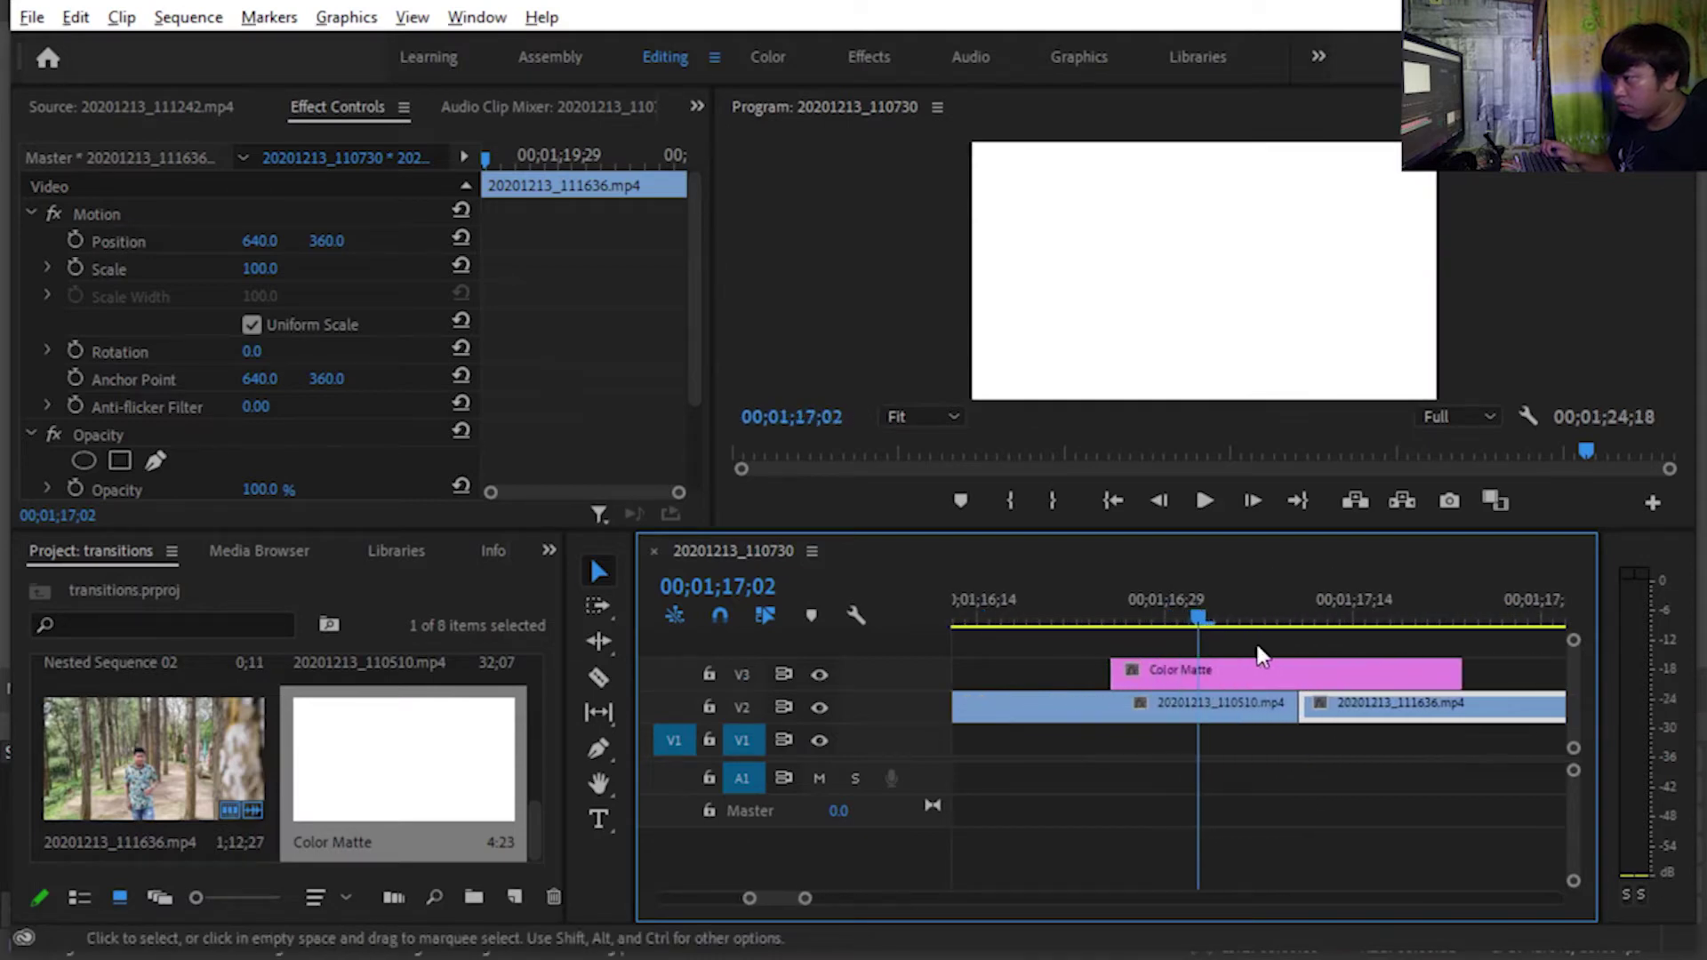
{"action": "left_click_drag", "start_coordinate": [1170, 616], "coordinate": [1322, 615]}
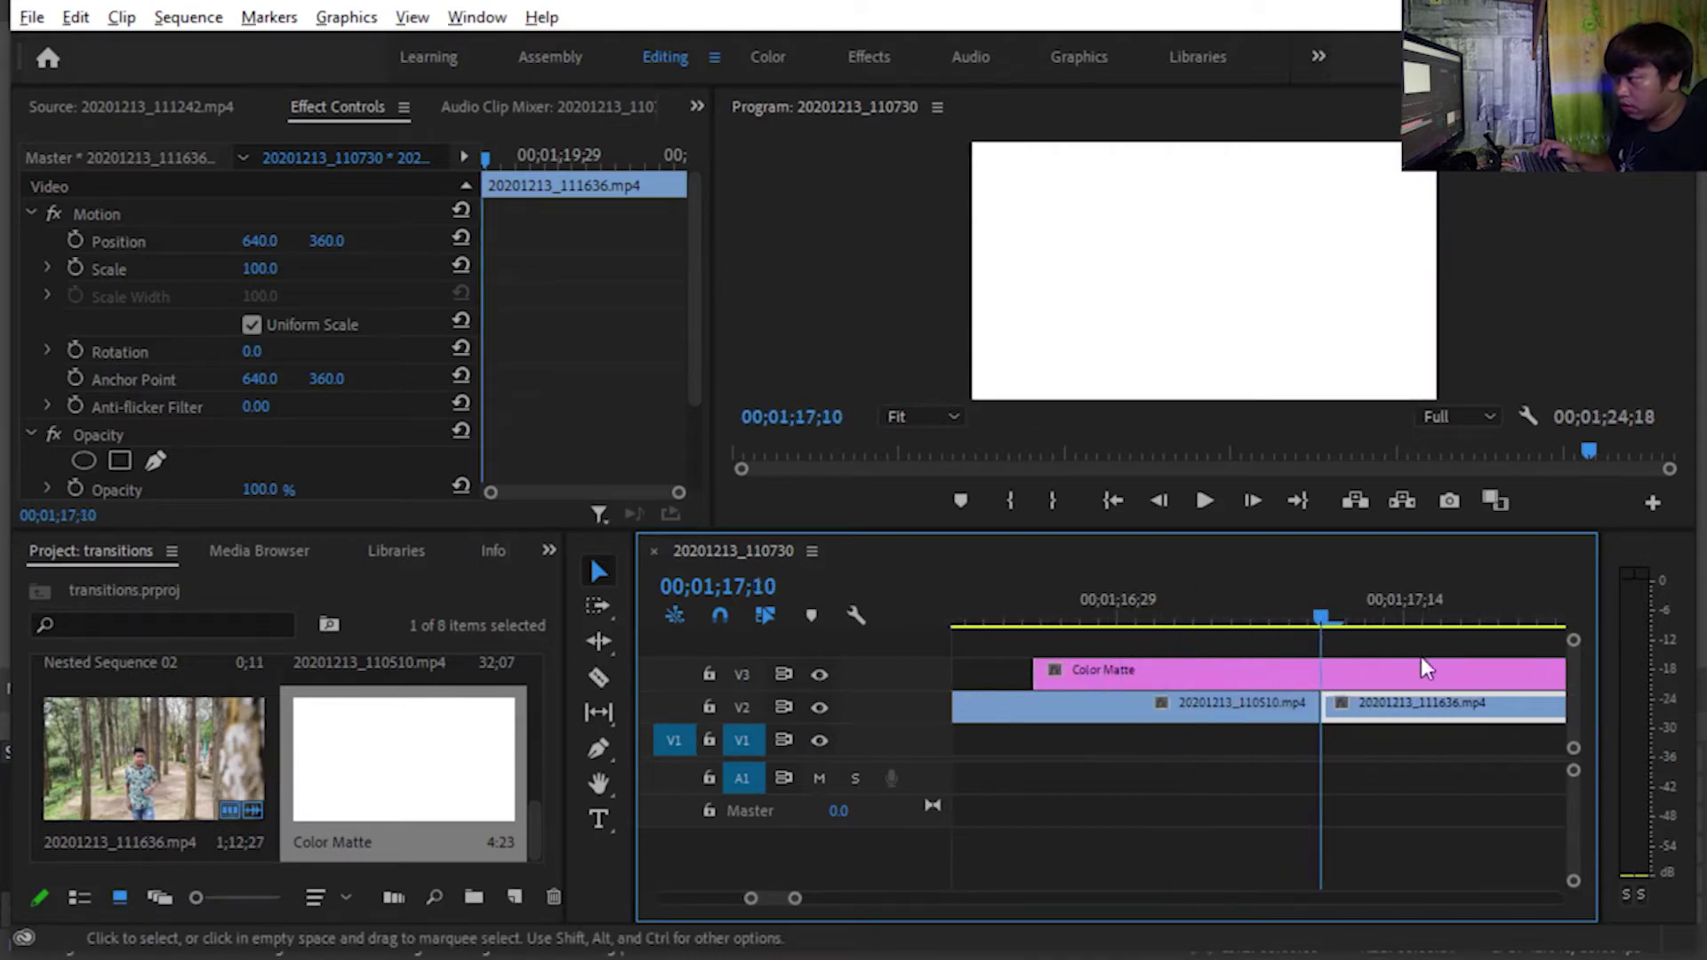
{"action": "scroll", "coordinate": [1388, 680], "scroll_direction": "down", "scroll_amount": 1}
{"action": "scroll", "coordinate": [1388, 682], "scroll_direction": "down", "scroll_amount": 1}
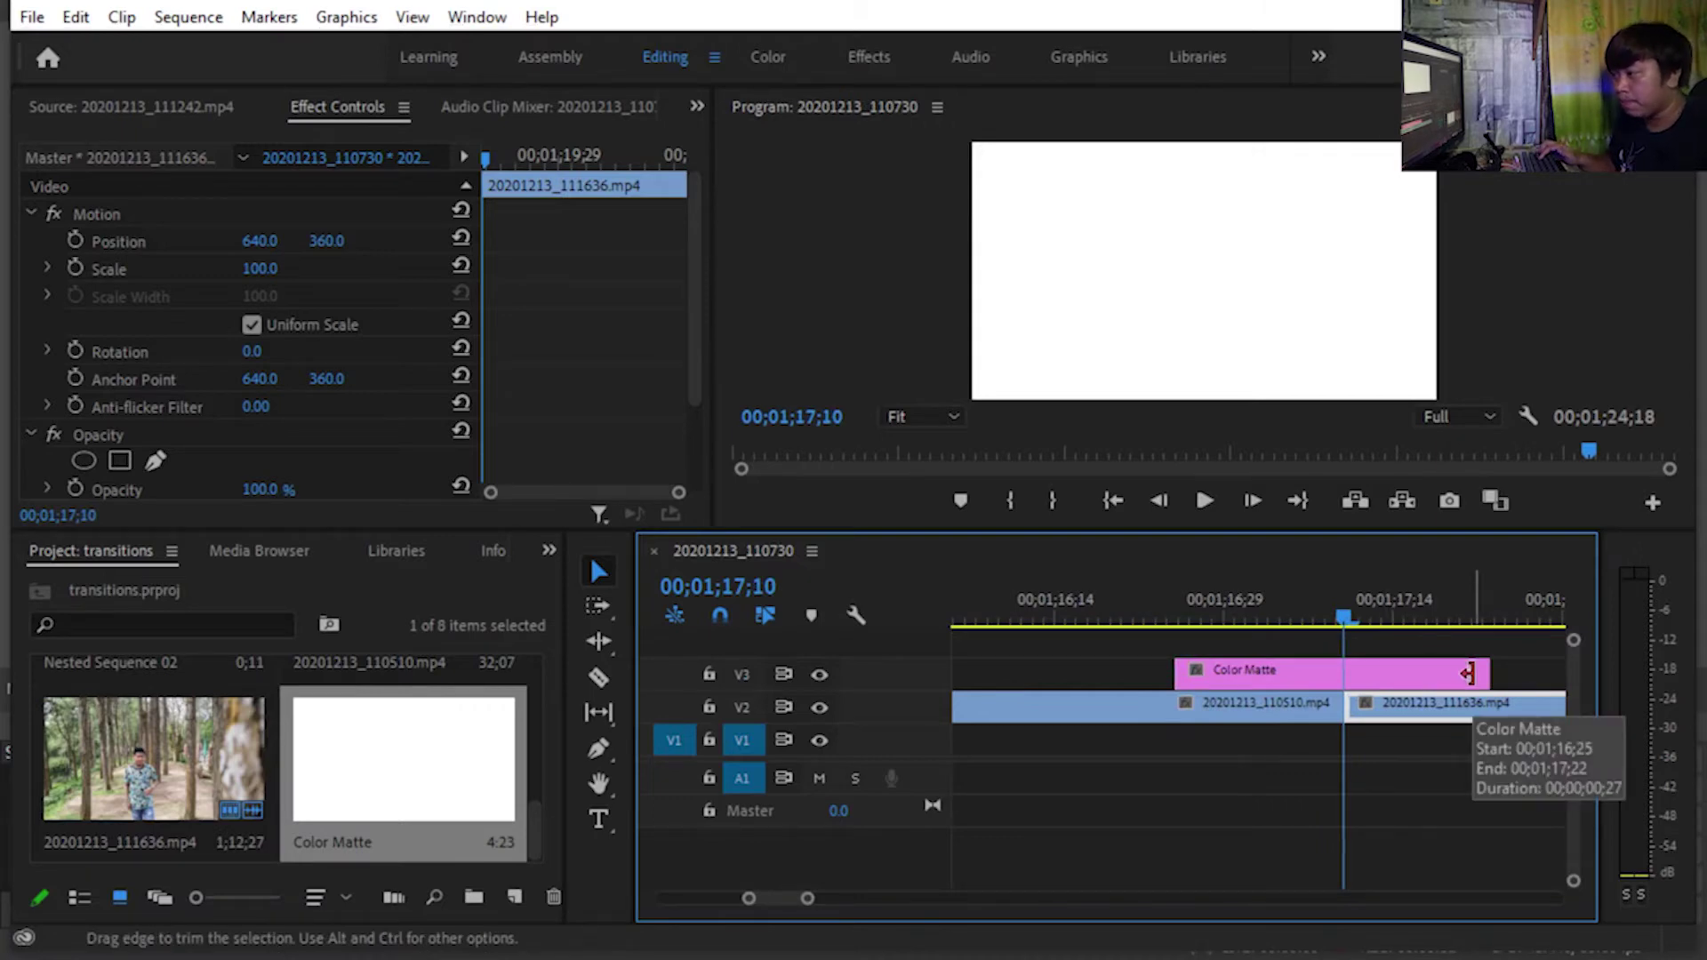
{"action": "left_click_drag", "start_coordinate": [1345, 614], "coordinate": [1346, 621]}
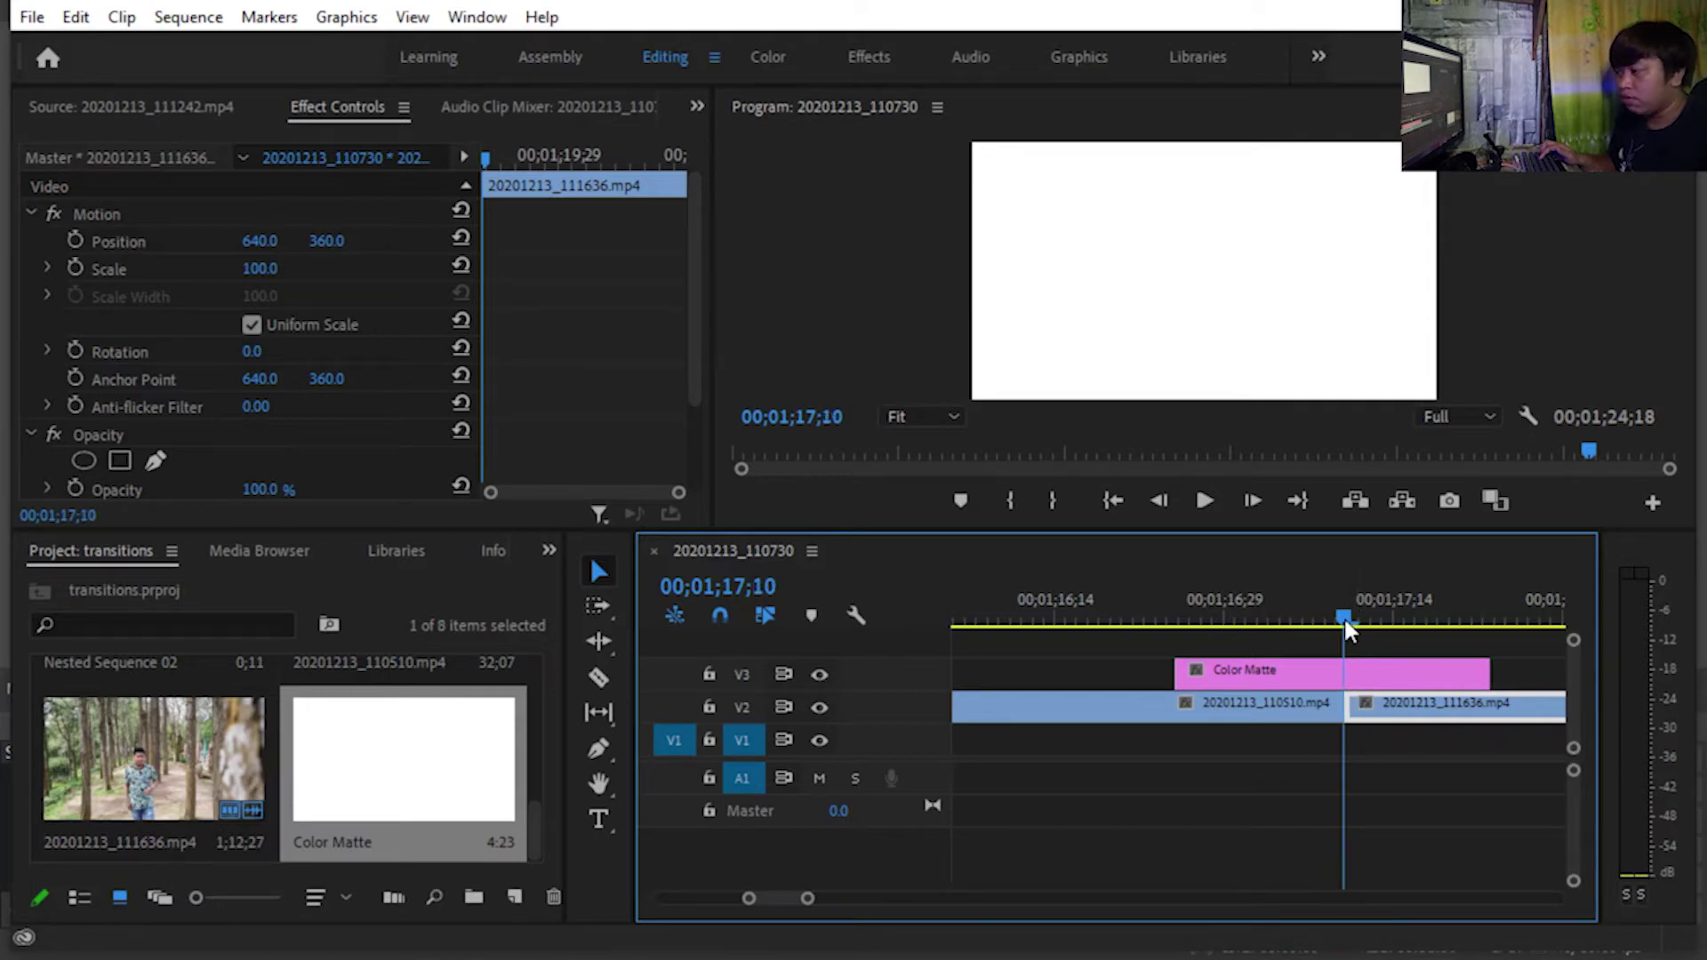
Split the Color Matte at 17;05 and delete the piece before it.
{"action": "key", "text": "Left"}
{"action": "key", "text": "Left"}
{"action": "key", "text": "Left"}
{"action": "key", "text": "Left"}
{"action": "key", "text": "Left"}
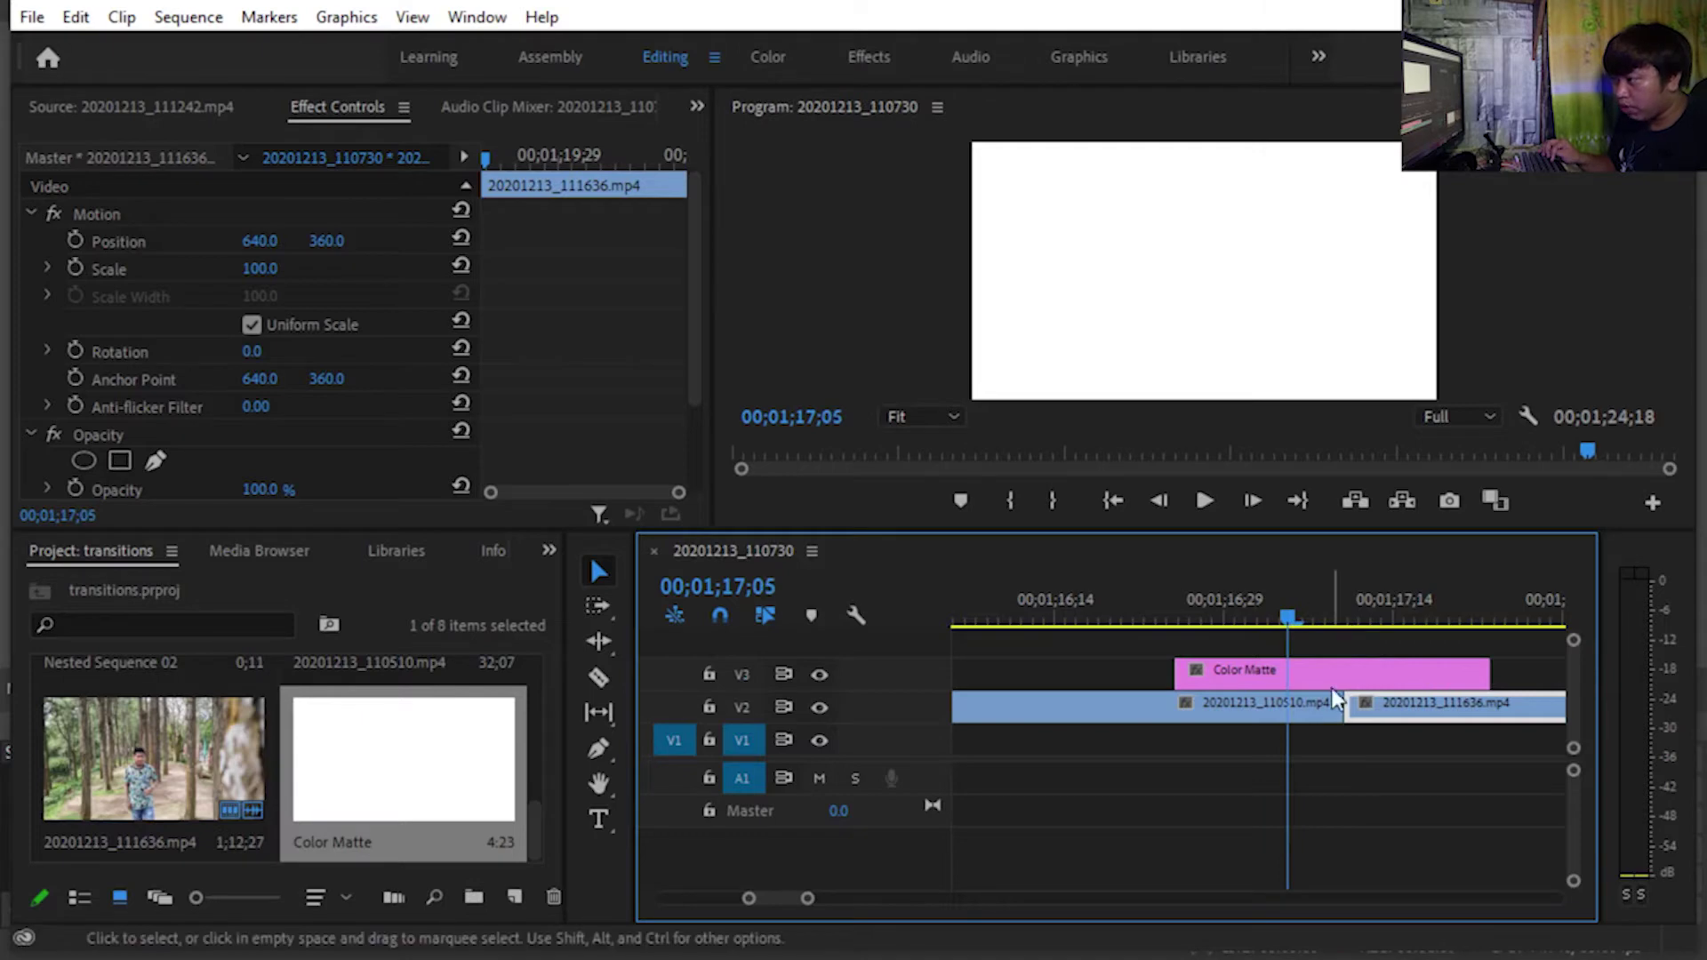
{"action": "key", "text": "c"}
{"action": "left_click", "coordinate": [1290, 673]}
{"action": "key", "text": "v"}
{"action": "left_click", "coordinate": [1229, 674]}
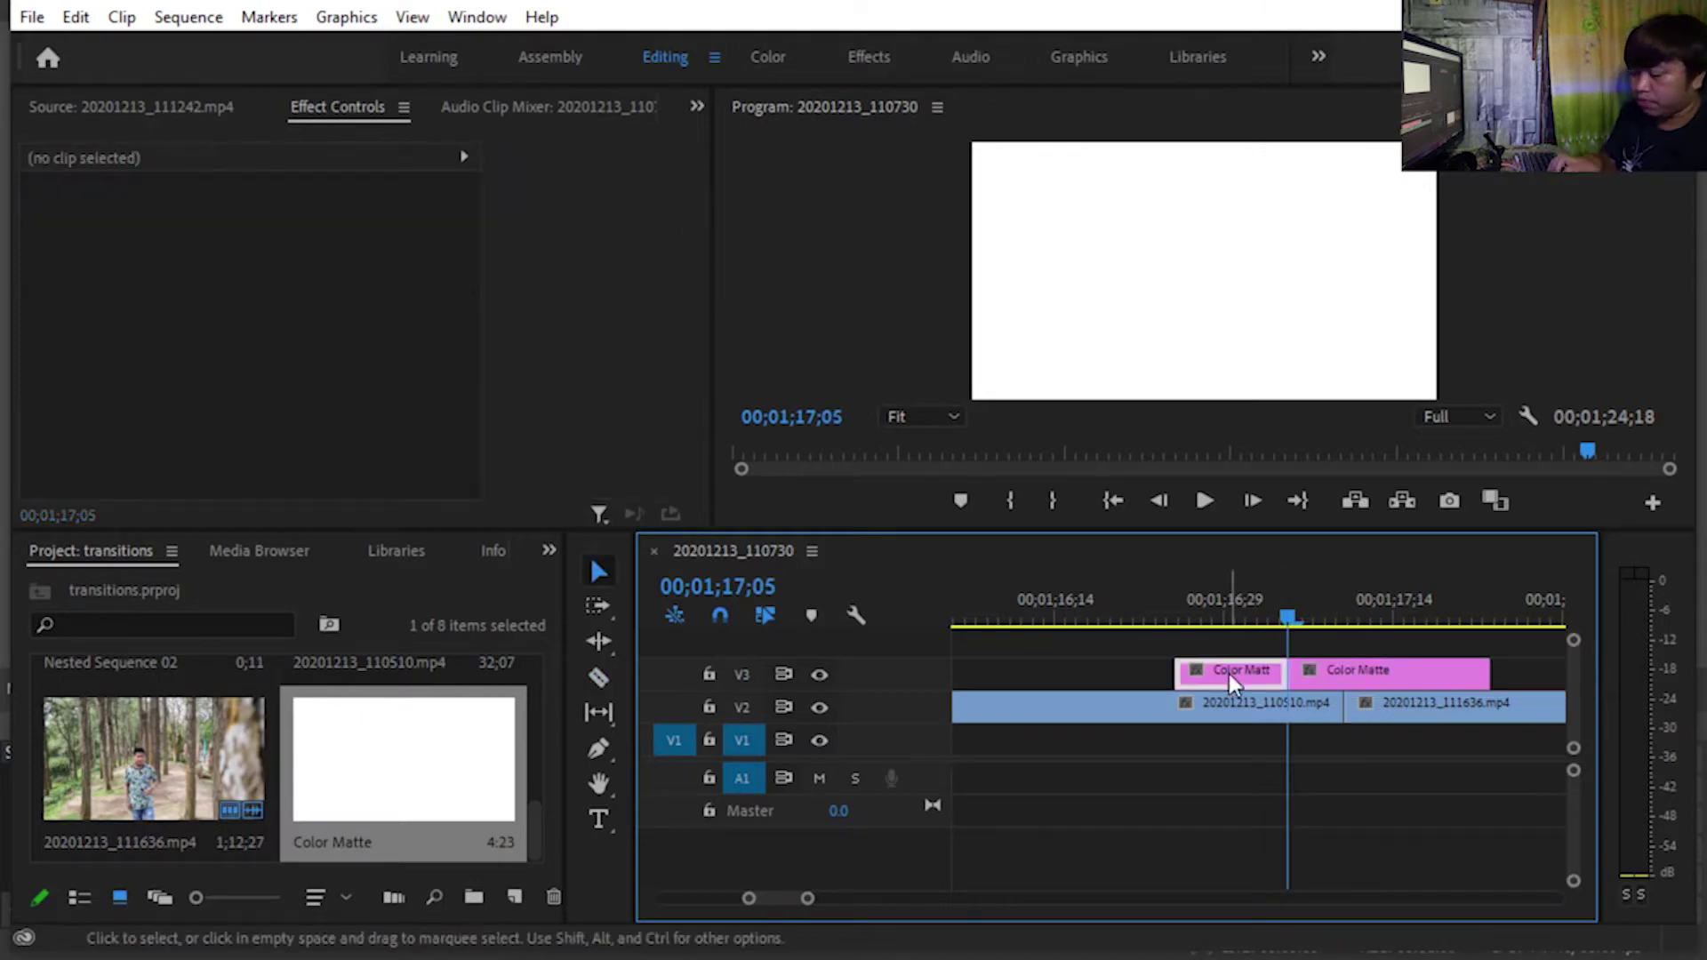
{"action": "key", "text": "Delete"}
Split the matte at 17;15, delete the trailing piece, and reselect the remaining matte.
{"action": "key", "text": "Right"}
{"action": "key", "text": "Right"}
{"action": "key", "text": "Right"}
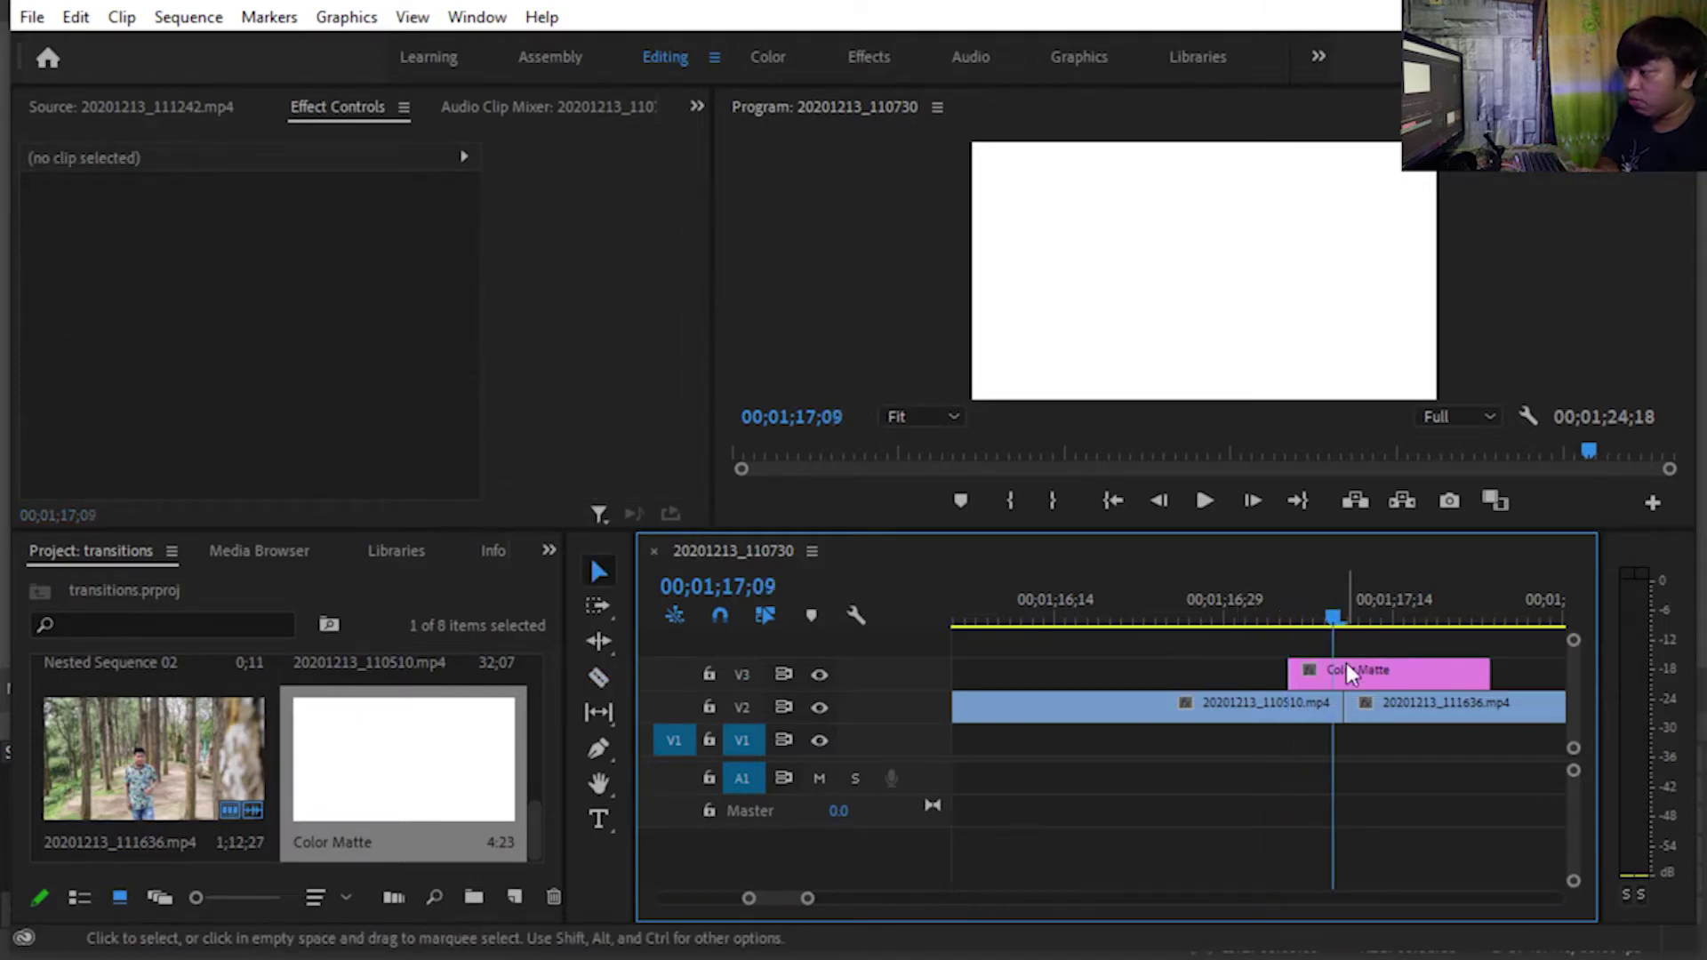
{"action": "key", "text": "Right"}
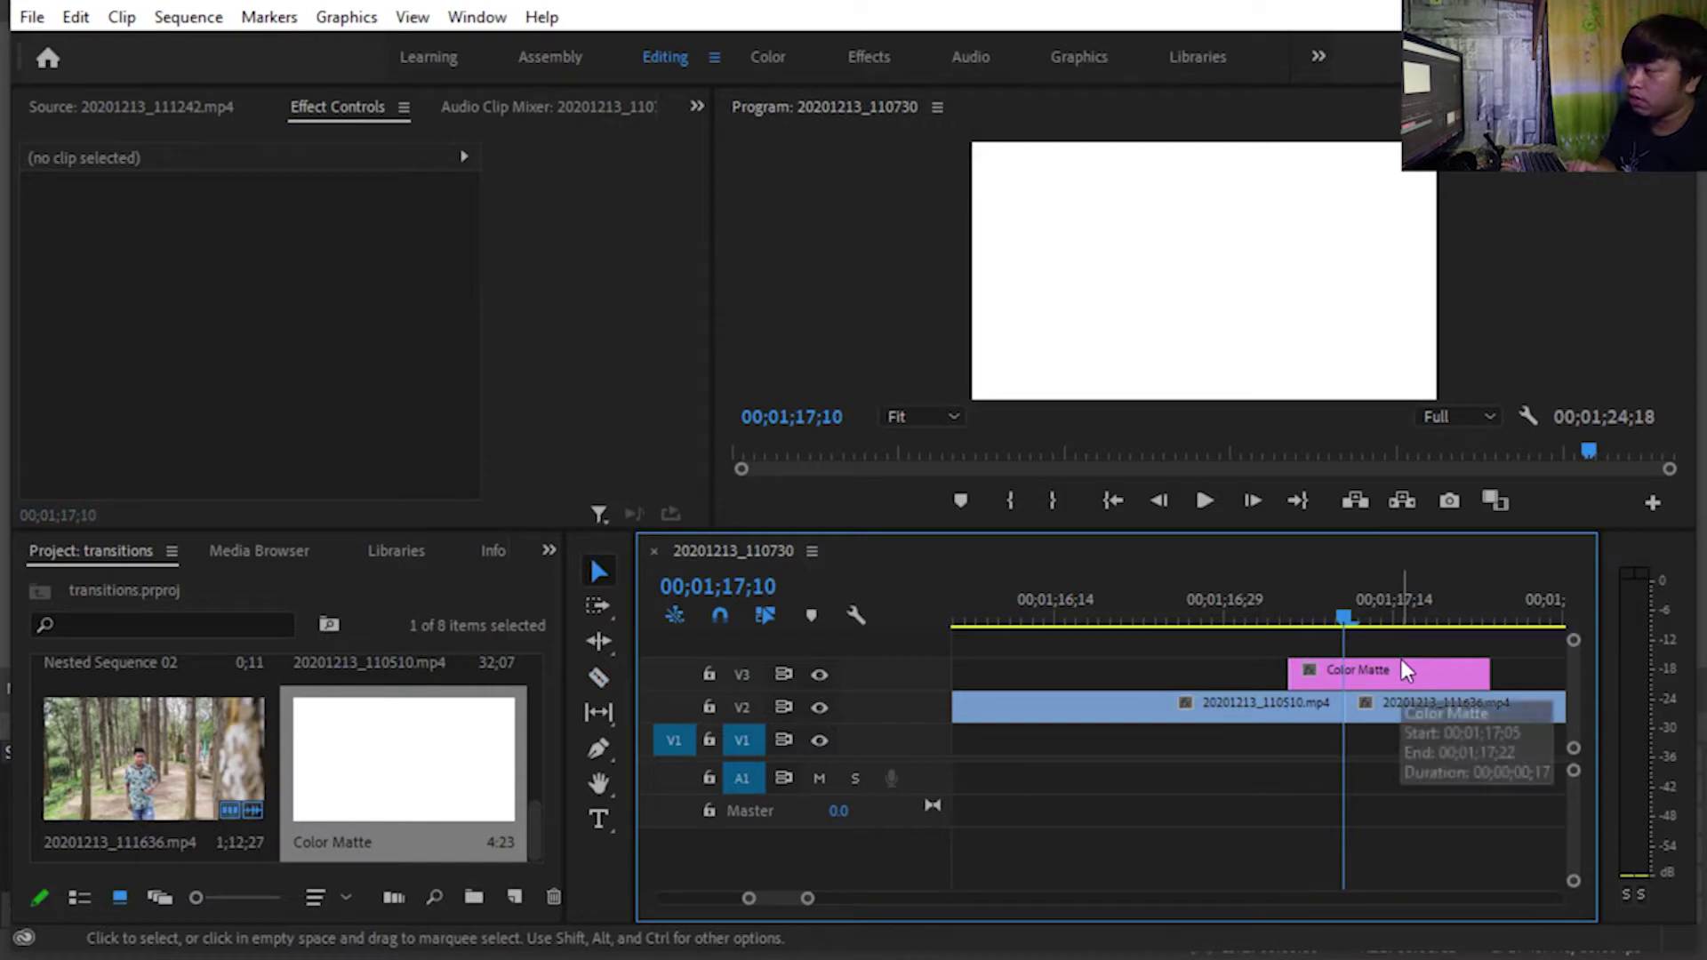
{"action": "key", "text": "Right"}
{"action": "key", "text": "Right"}
{"action": "key", "text": "Right"}
{"action": "key", "text": "Right"}
{"action": "key", "text": "Right"}
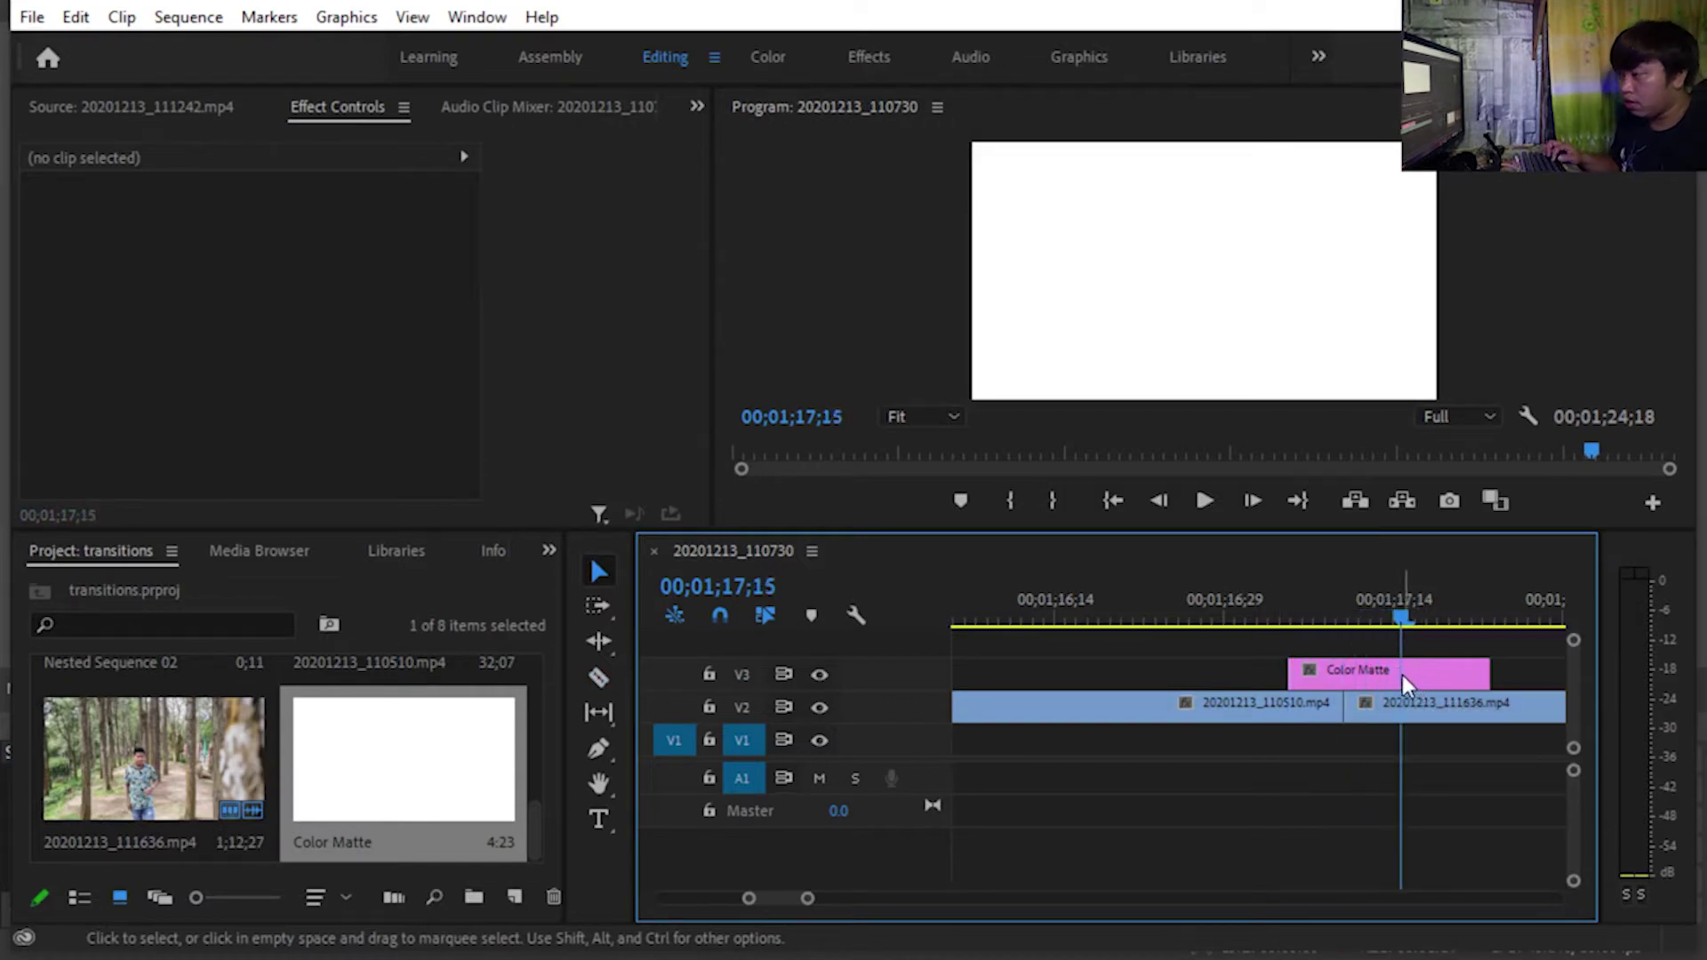
{"action": "key", "text": "c"}
{"action": "left_click", "coordinate": [1402, 675]}
{"action": "key", "text": "v"}
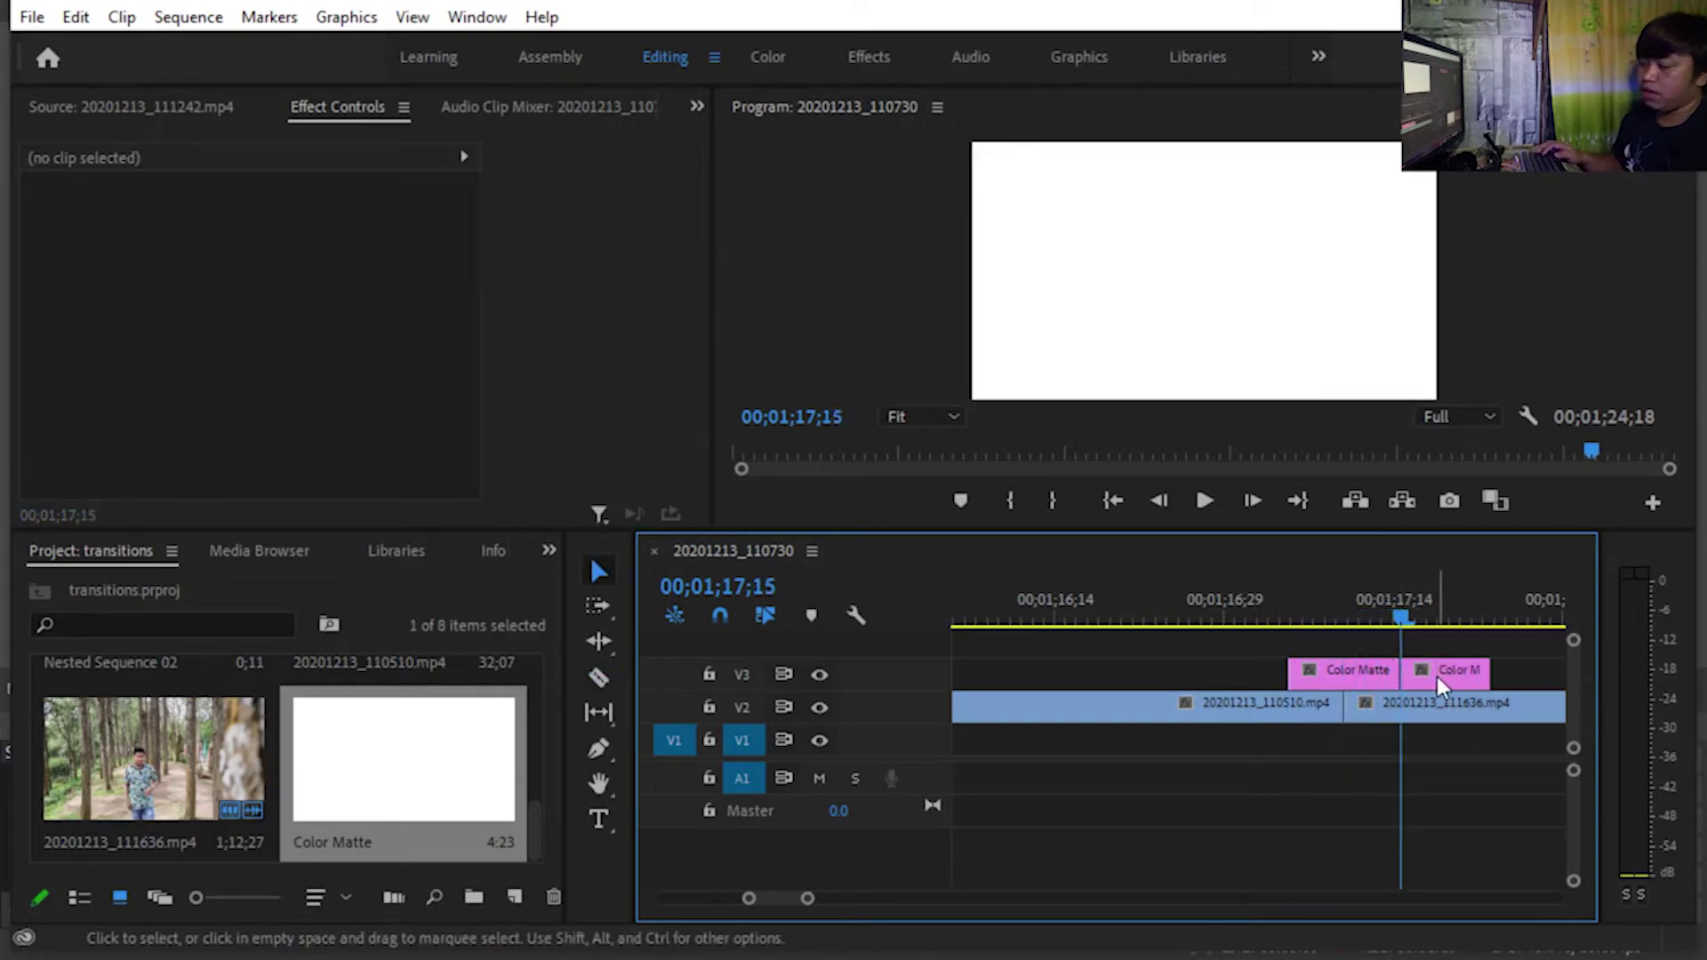
{"action": "left_click", "coordinate": [1439, 675]}
{"action": "key", "text": "Delete"}
{"action": "key", "text": "="}
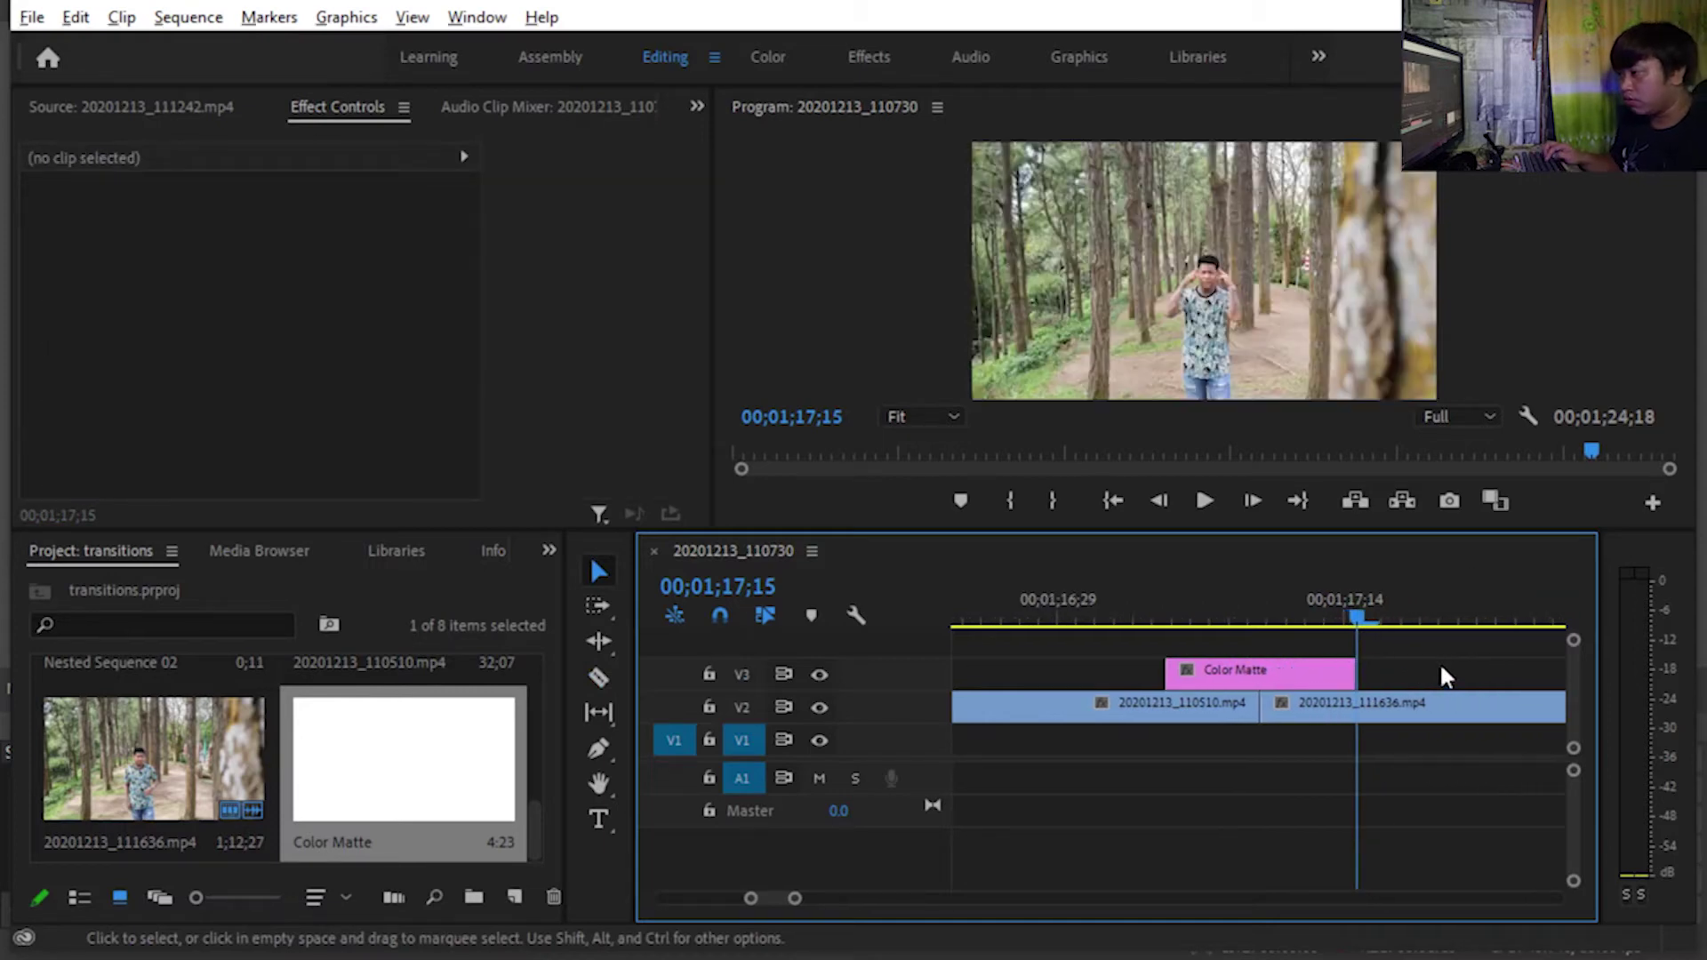
{"action": "mouse_move", "coordinate": [1366, 622]}
{"action": "left_mouse_down"}
{"action": "mouse_move", "coordinate": [1160, 627]}
{"action": "mouse_move", "coordinate": [1256, 639]}
{"action": "mouse_move", "coordinate": [1222, 627]}
{"action": "left_mouse_up"}
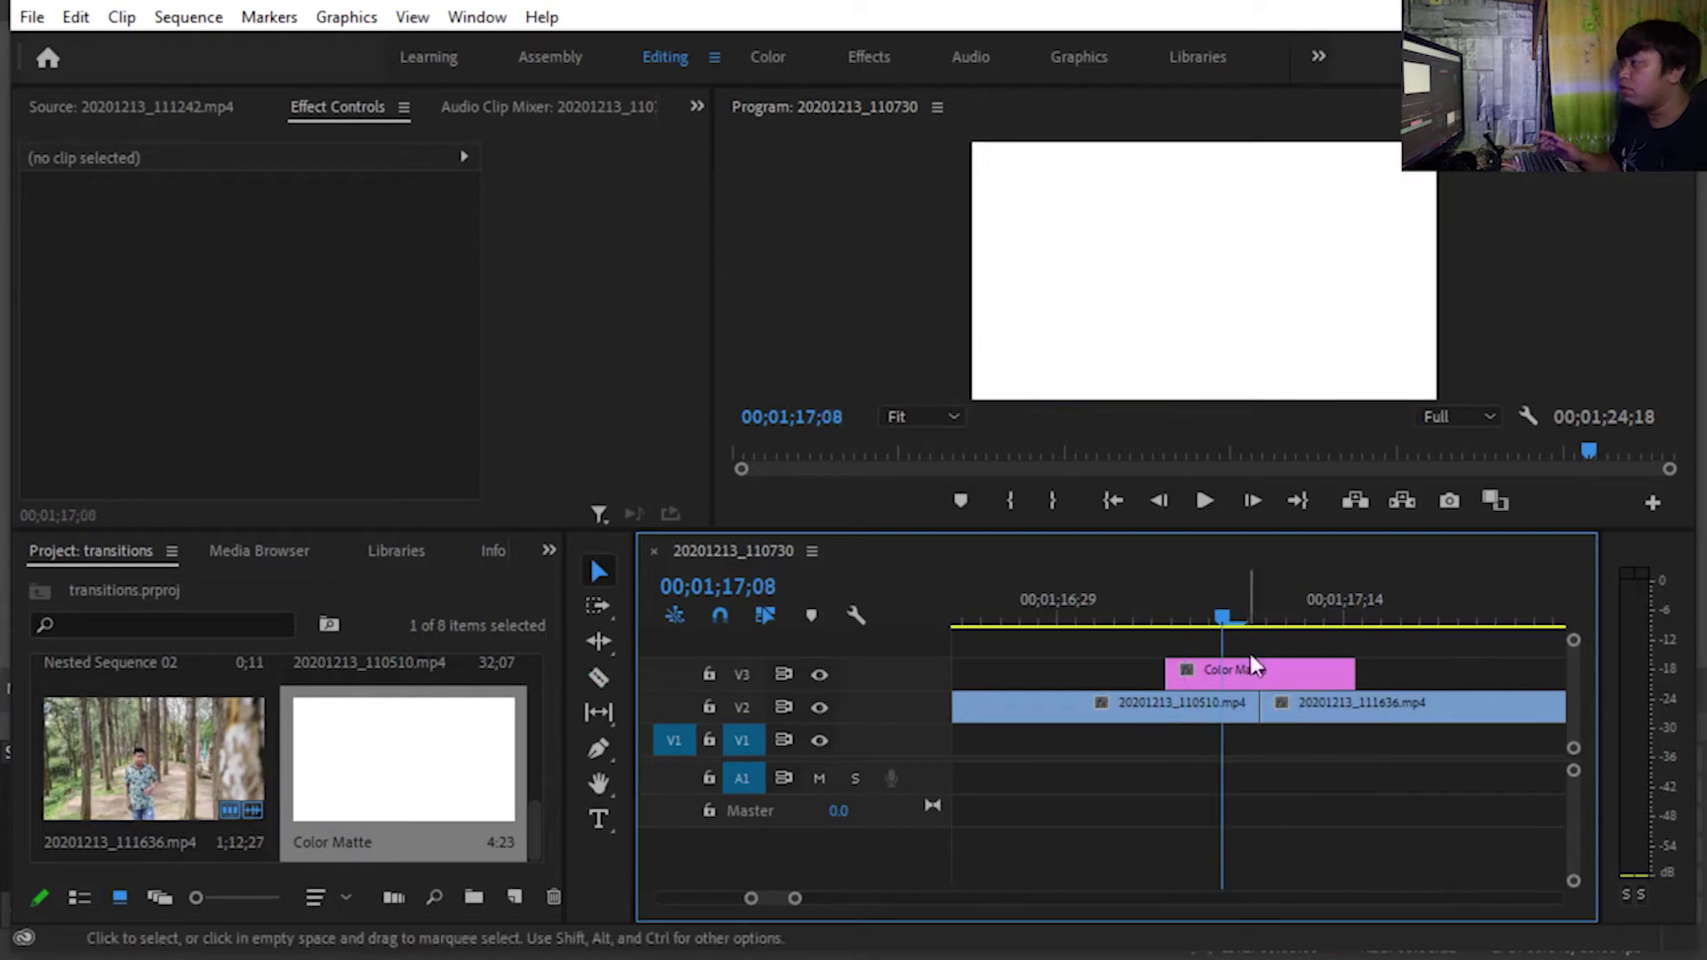
{"action": "left_click", "coordinate": [1256, 675]}
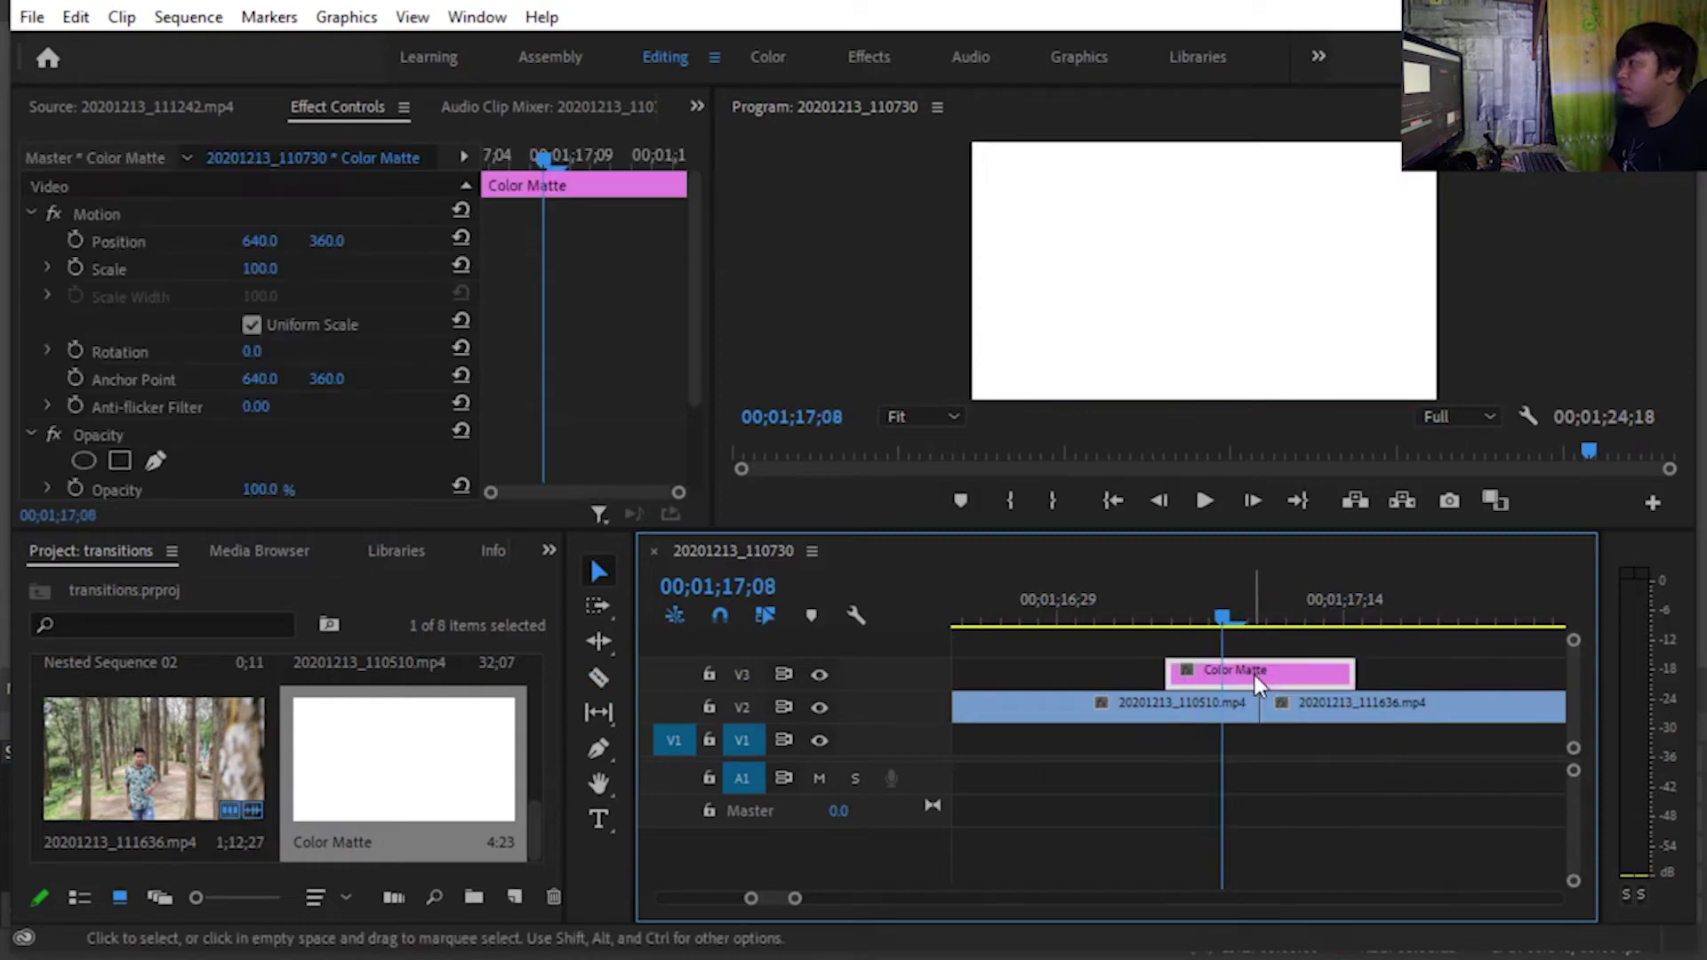
Set the Color Matte's Opacity blend mode to Difference and preview the inverted transition.
{"action": "left_click", "coordinate": [692, 102]}
{"action": "left_click", "coordinate": [734, 162]}
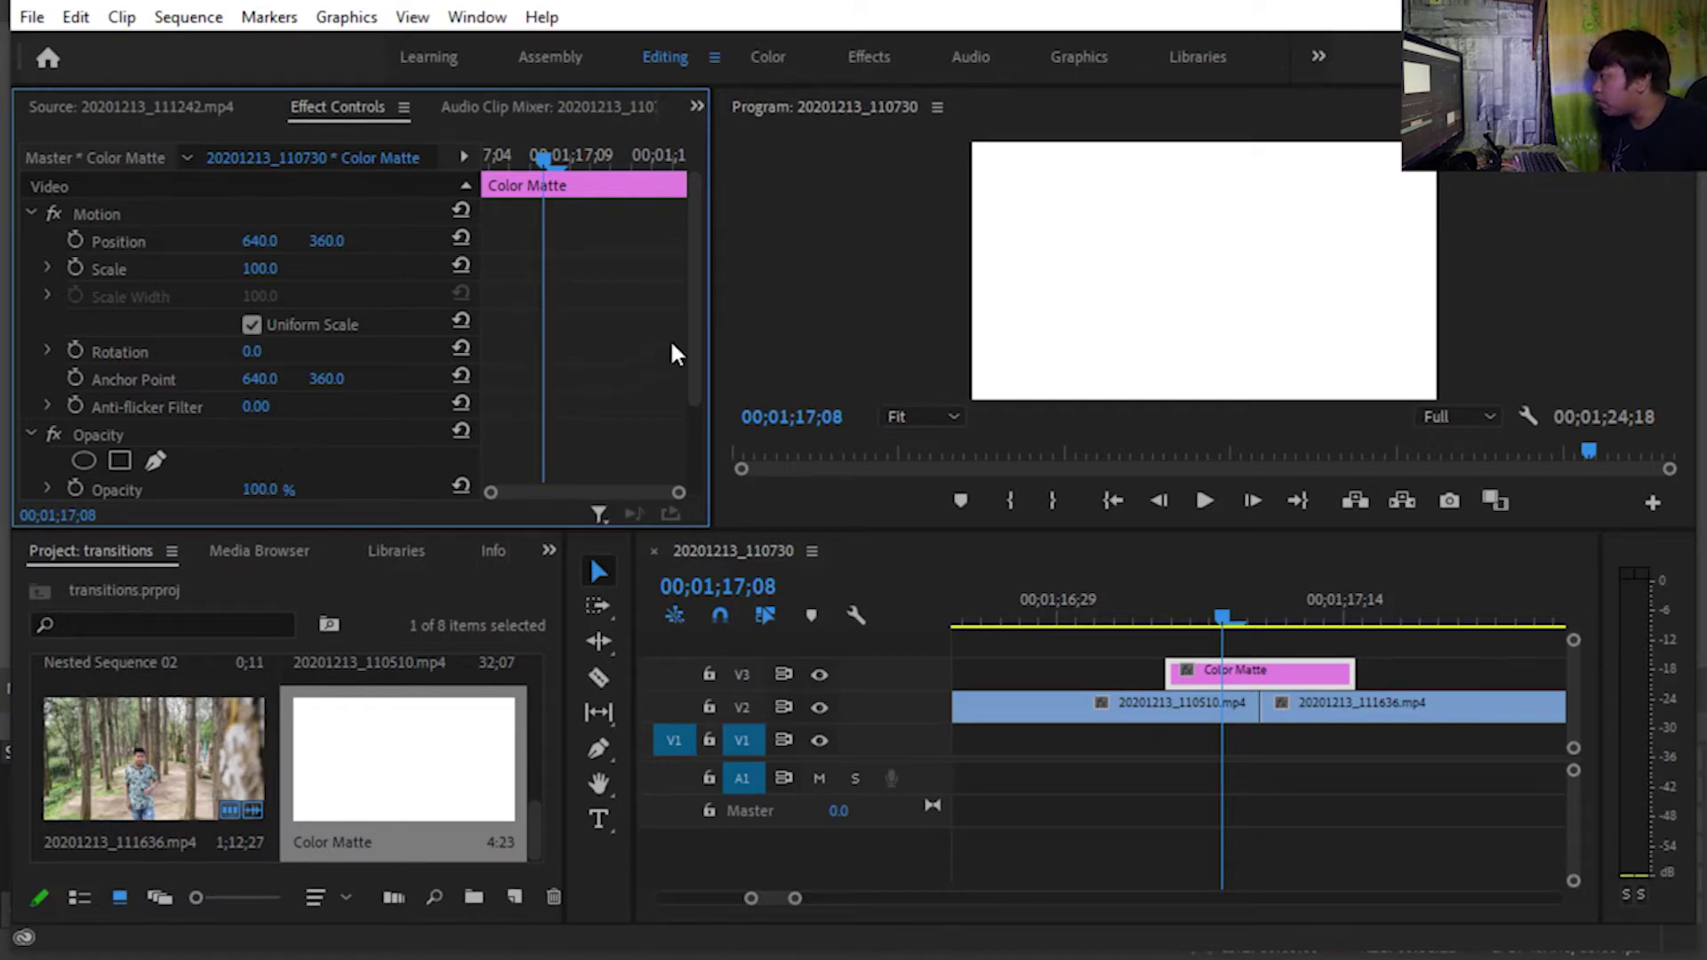
{"action": "left_click_drag", "start_coordinate": [691, 346], "coordinate": [683, 411]}
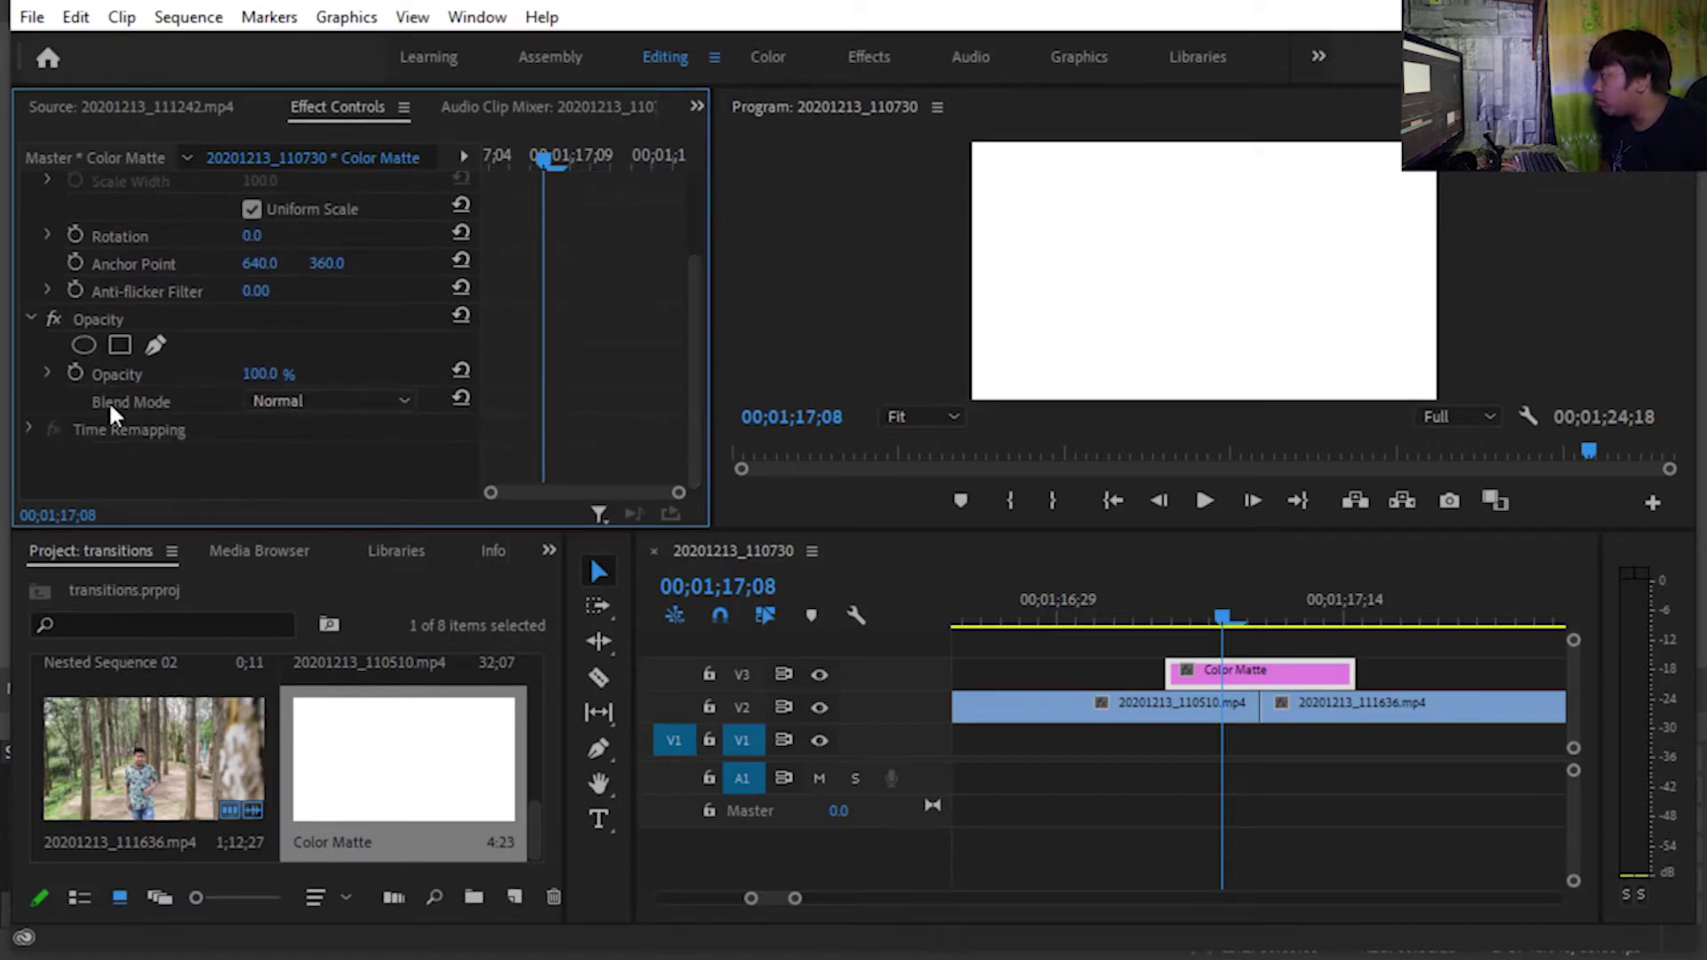
{"action": "left_click", "coordinate": [307, 397]}
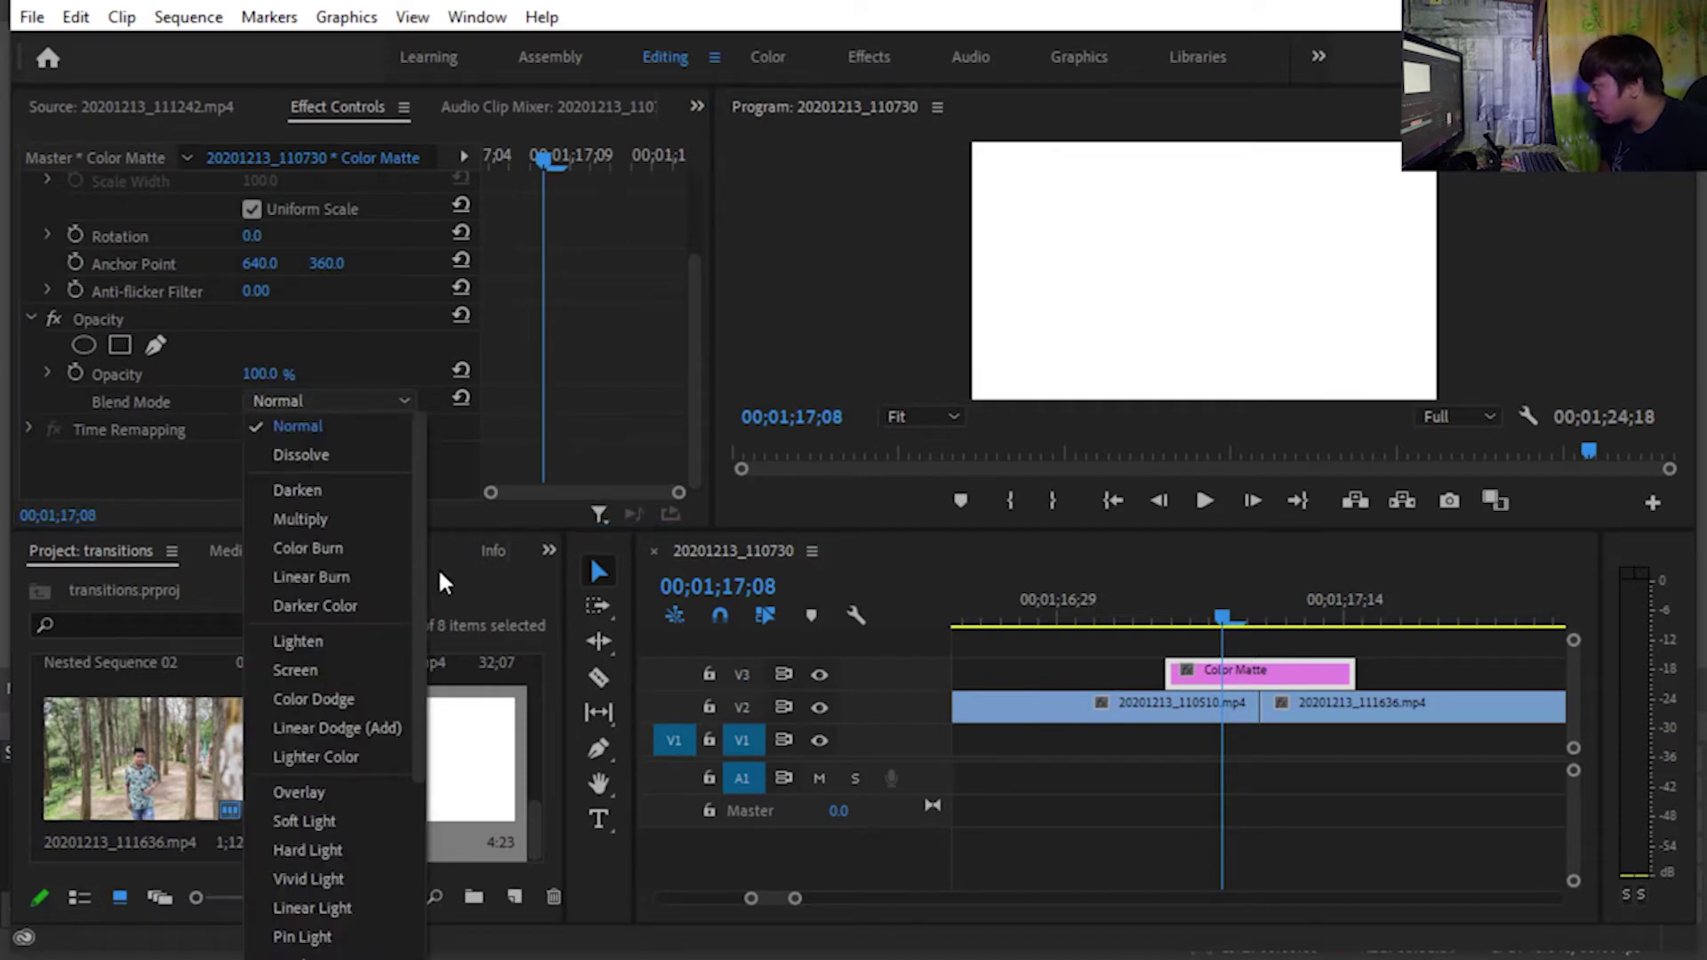
{"action": "scroll", "coordinate": [419, 571], "scroll_direction": "down", "scroll_amount": 5}
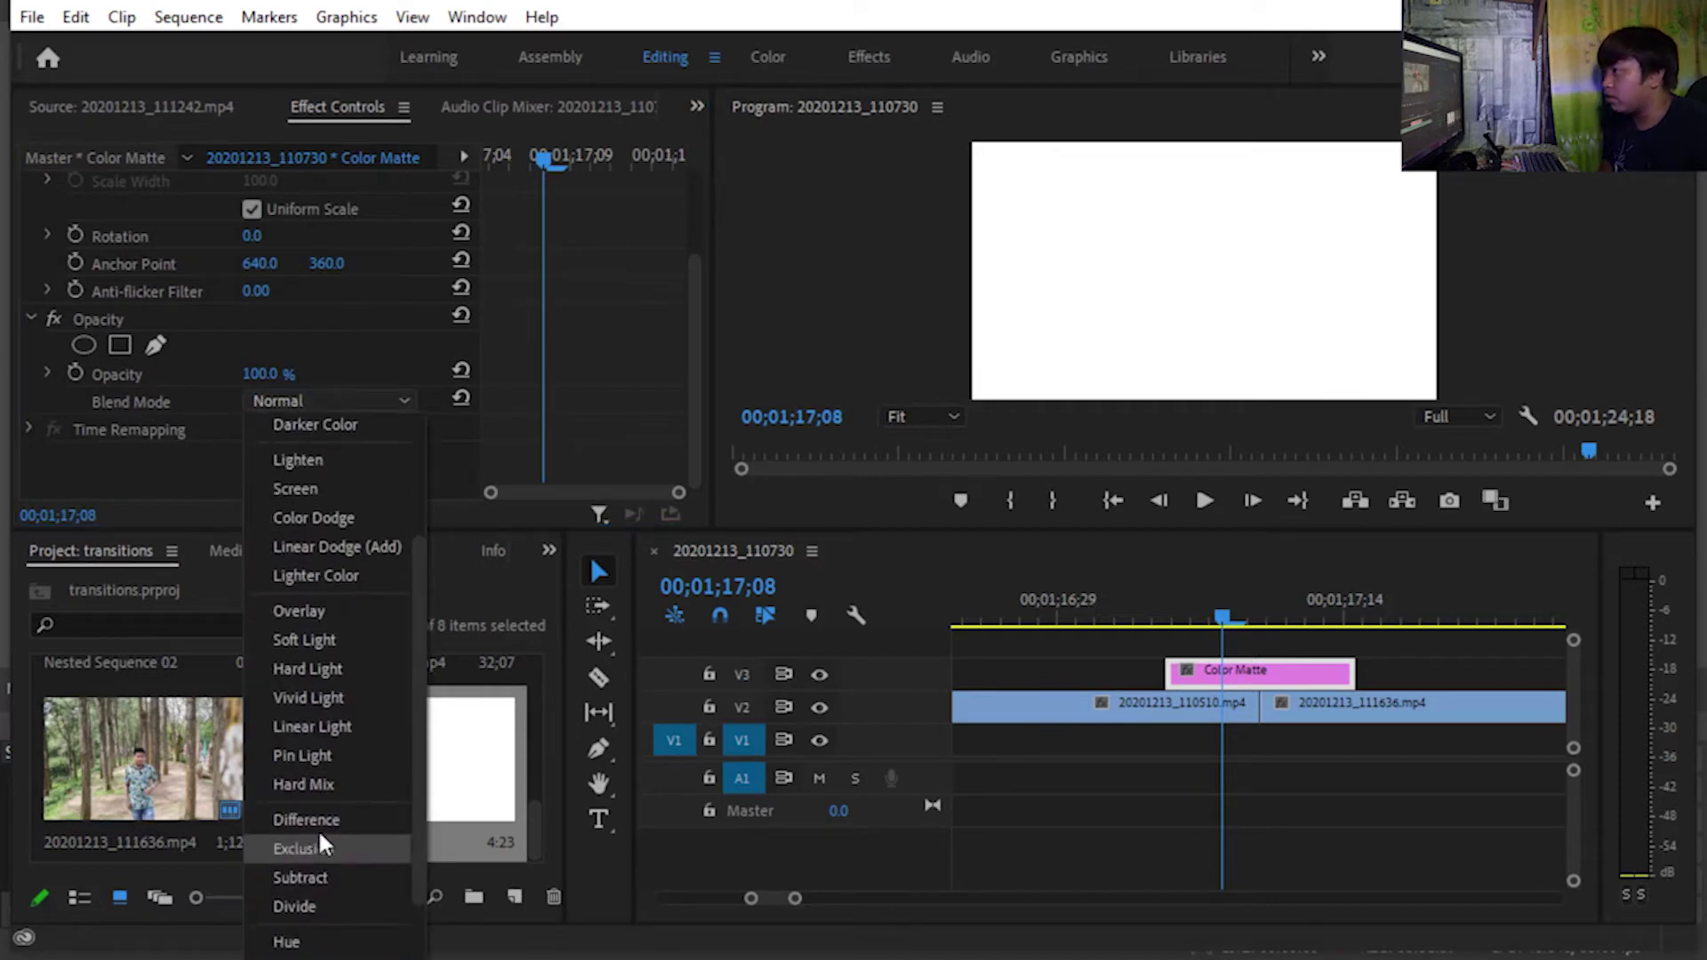
{"action": "left_click", "coordinate": [317, 823]}
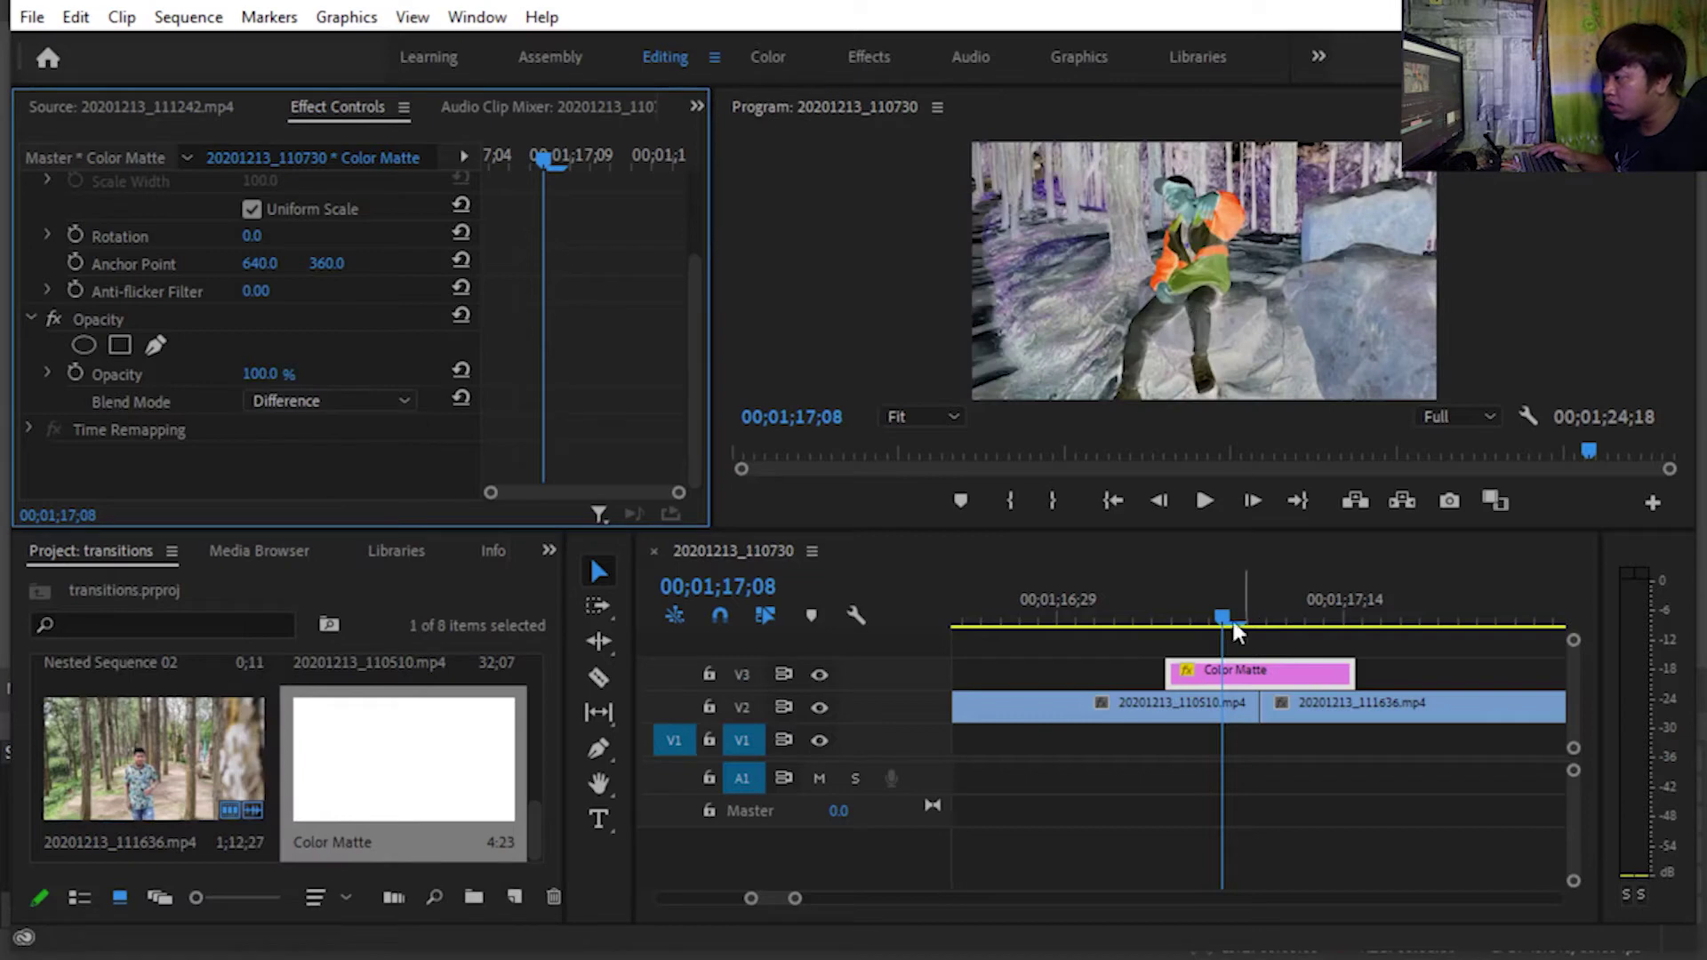
{"action": "mouse_move", "coordinate": [1225, 621]}
{"action": "left_mouse_down"}
{"action": "mouse_move", "coordinate": [1345, 620]}
{"action": "mouse_move", "coordinate": [1261, 620]}
{"action": "left_mouse_up"}
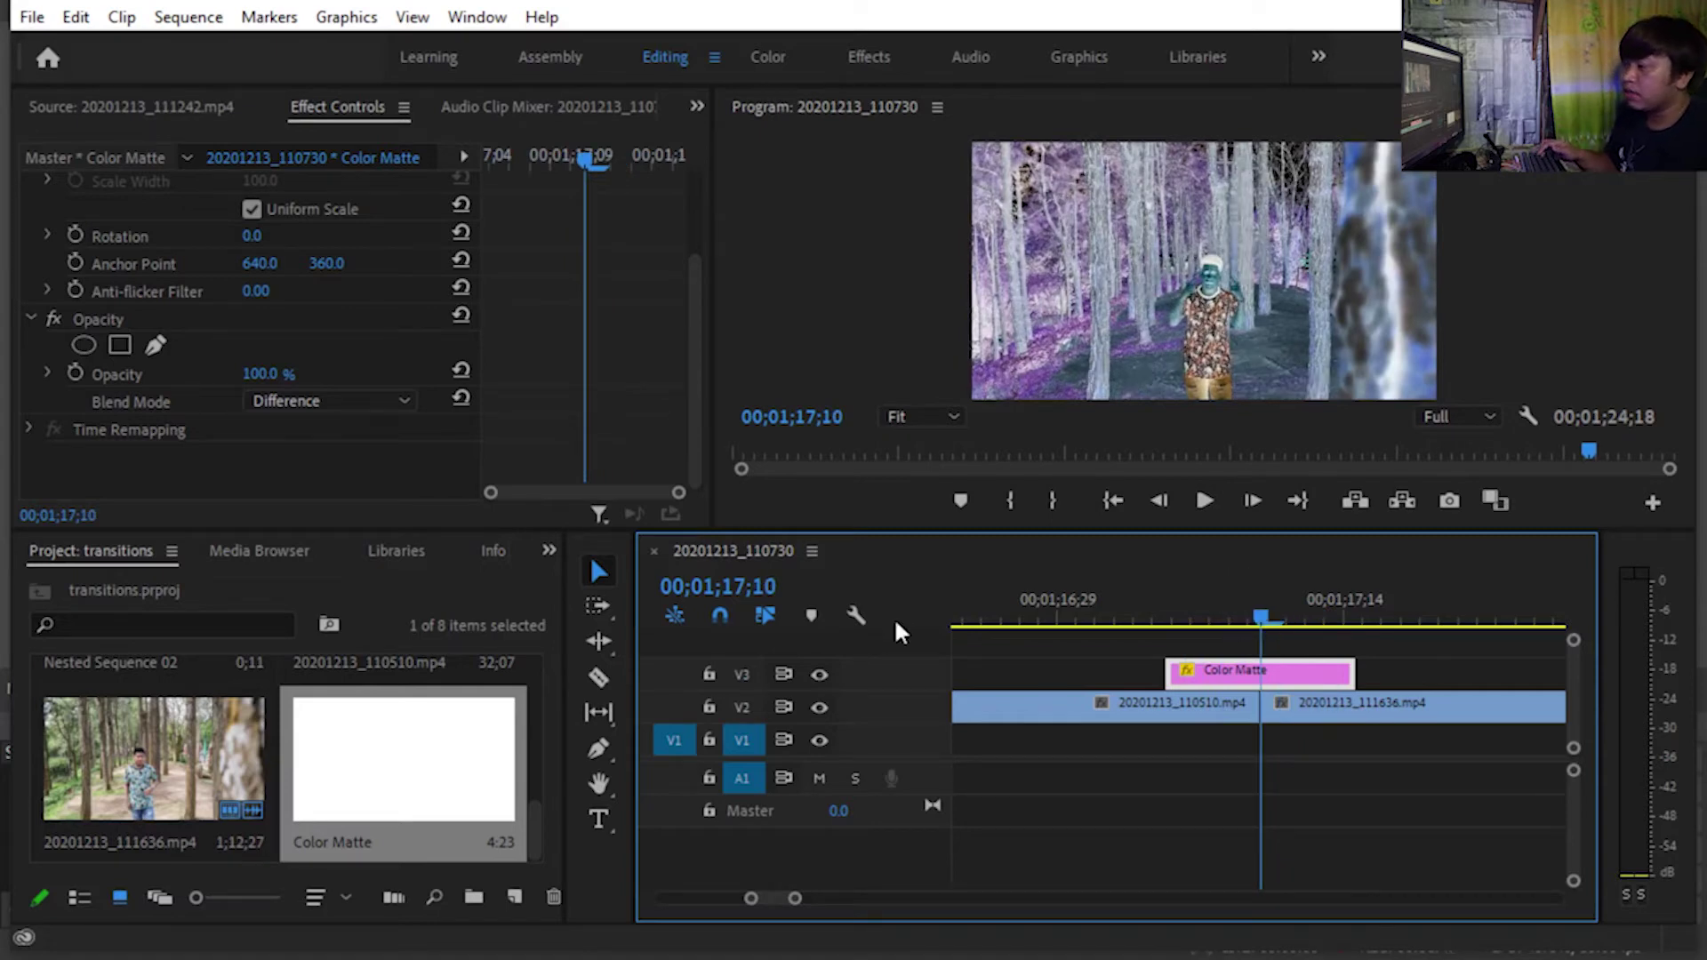
Keyframe the Color Matte's Opacity back from 17;10 to 17;07: lower at 17;09, 100% at 17;08.
{"action": "left_click_drag", "start_coordinate": [1231, 611], "coordinate": [1261, 614]}
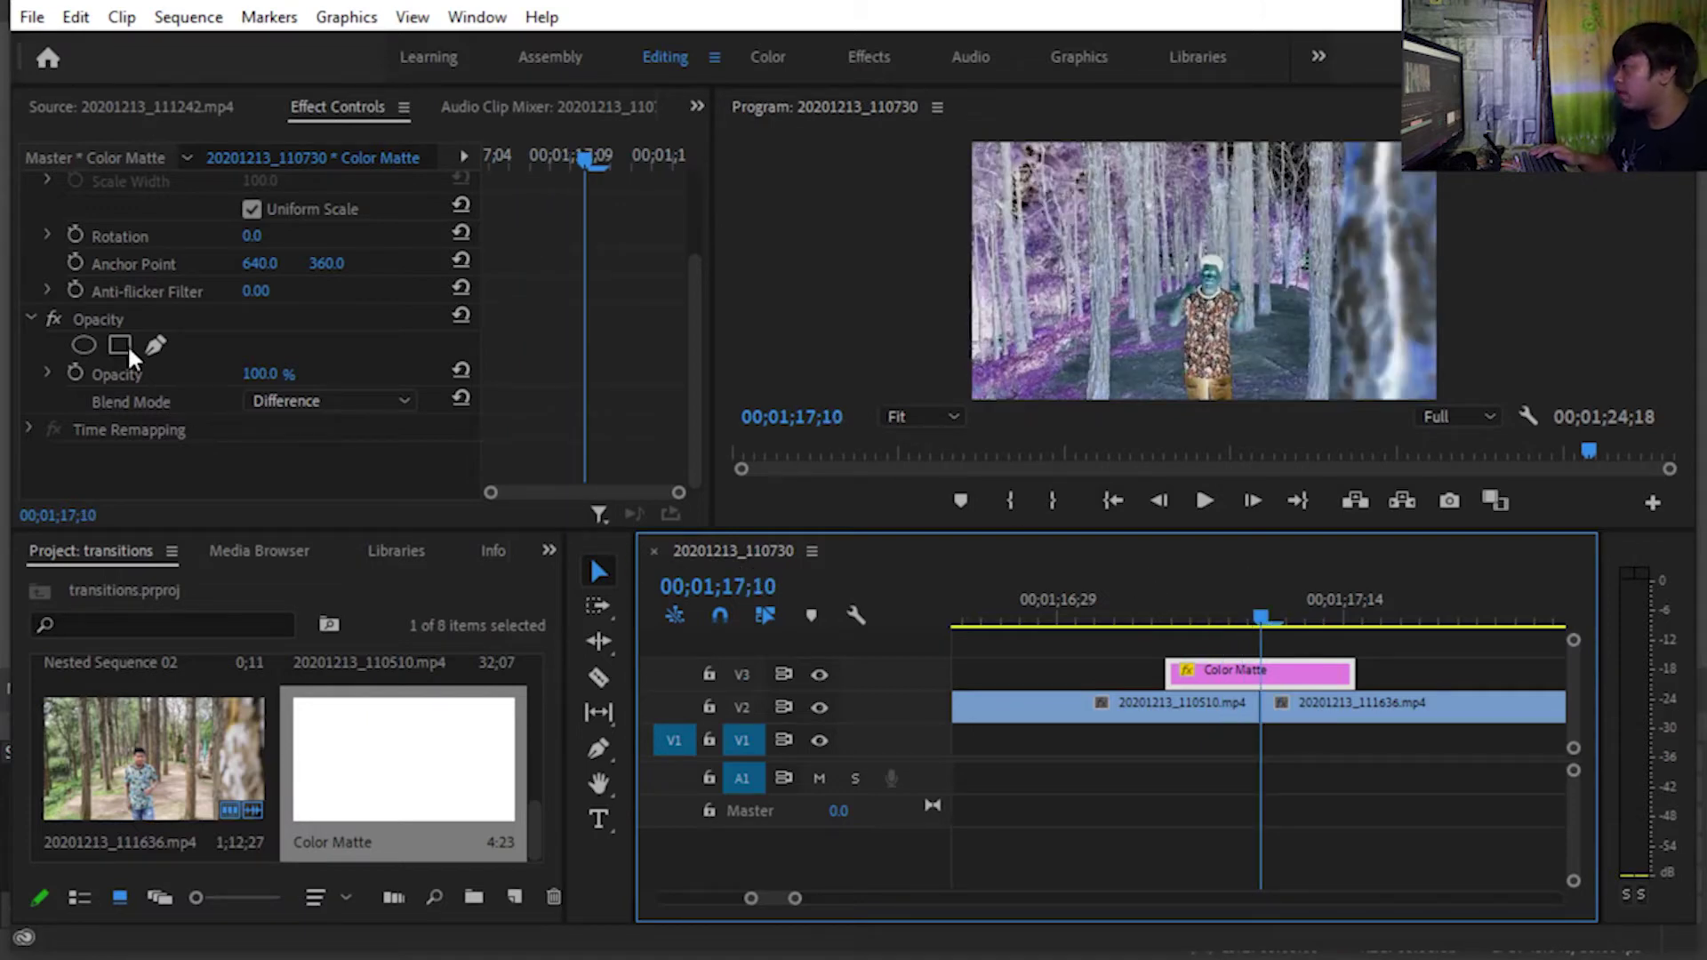
{"action": "left_click", "coordinate": [73, 371]}
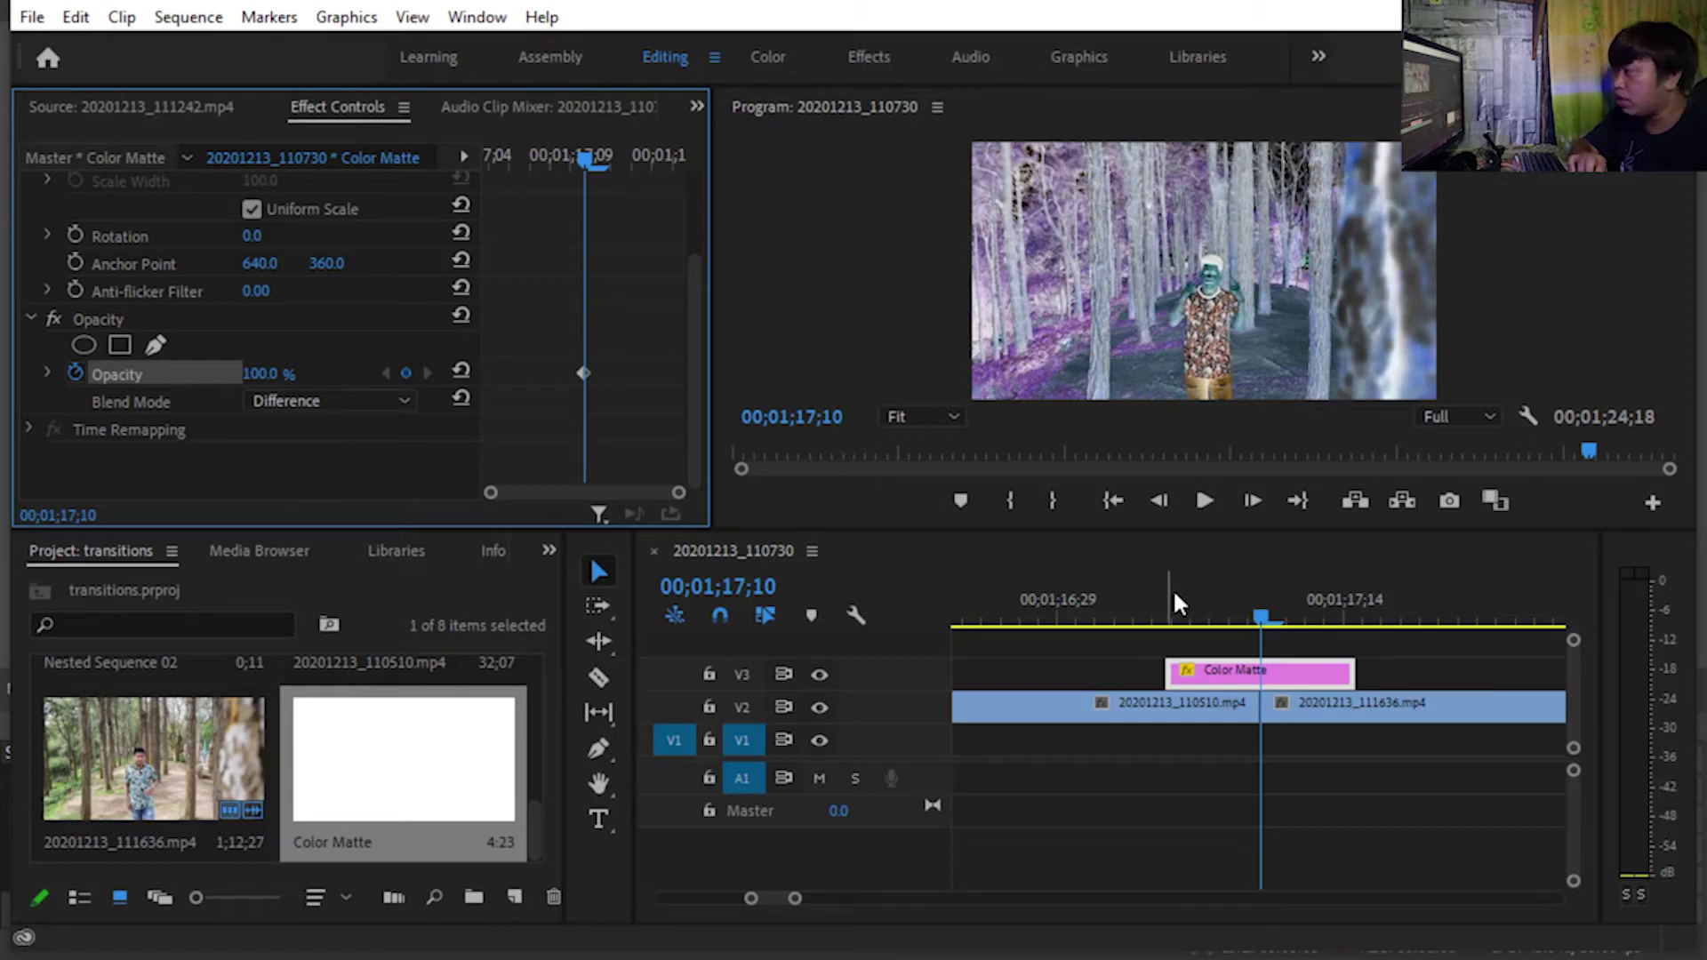
{"action": "key", "text": "Left"}
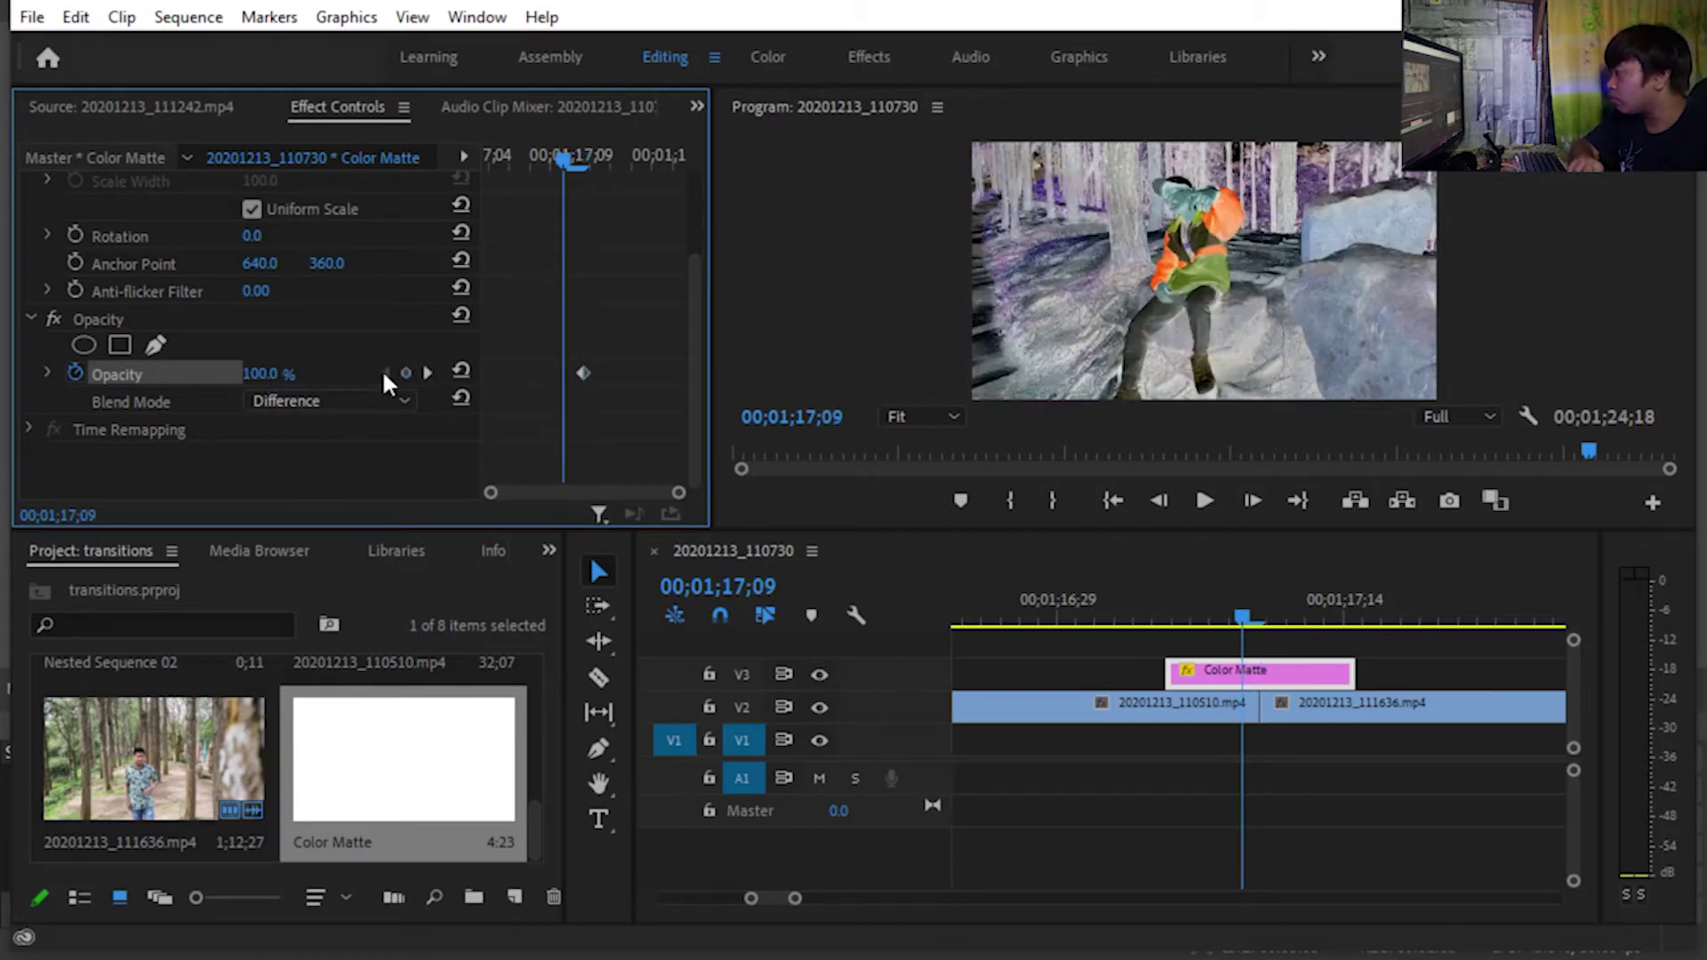
{"action": "left_click_drag", "start_coordinate": [260, 375], "coordinate": [253, 374]}
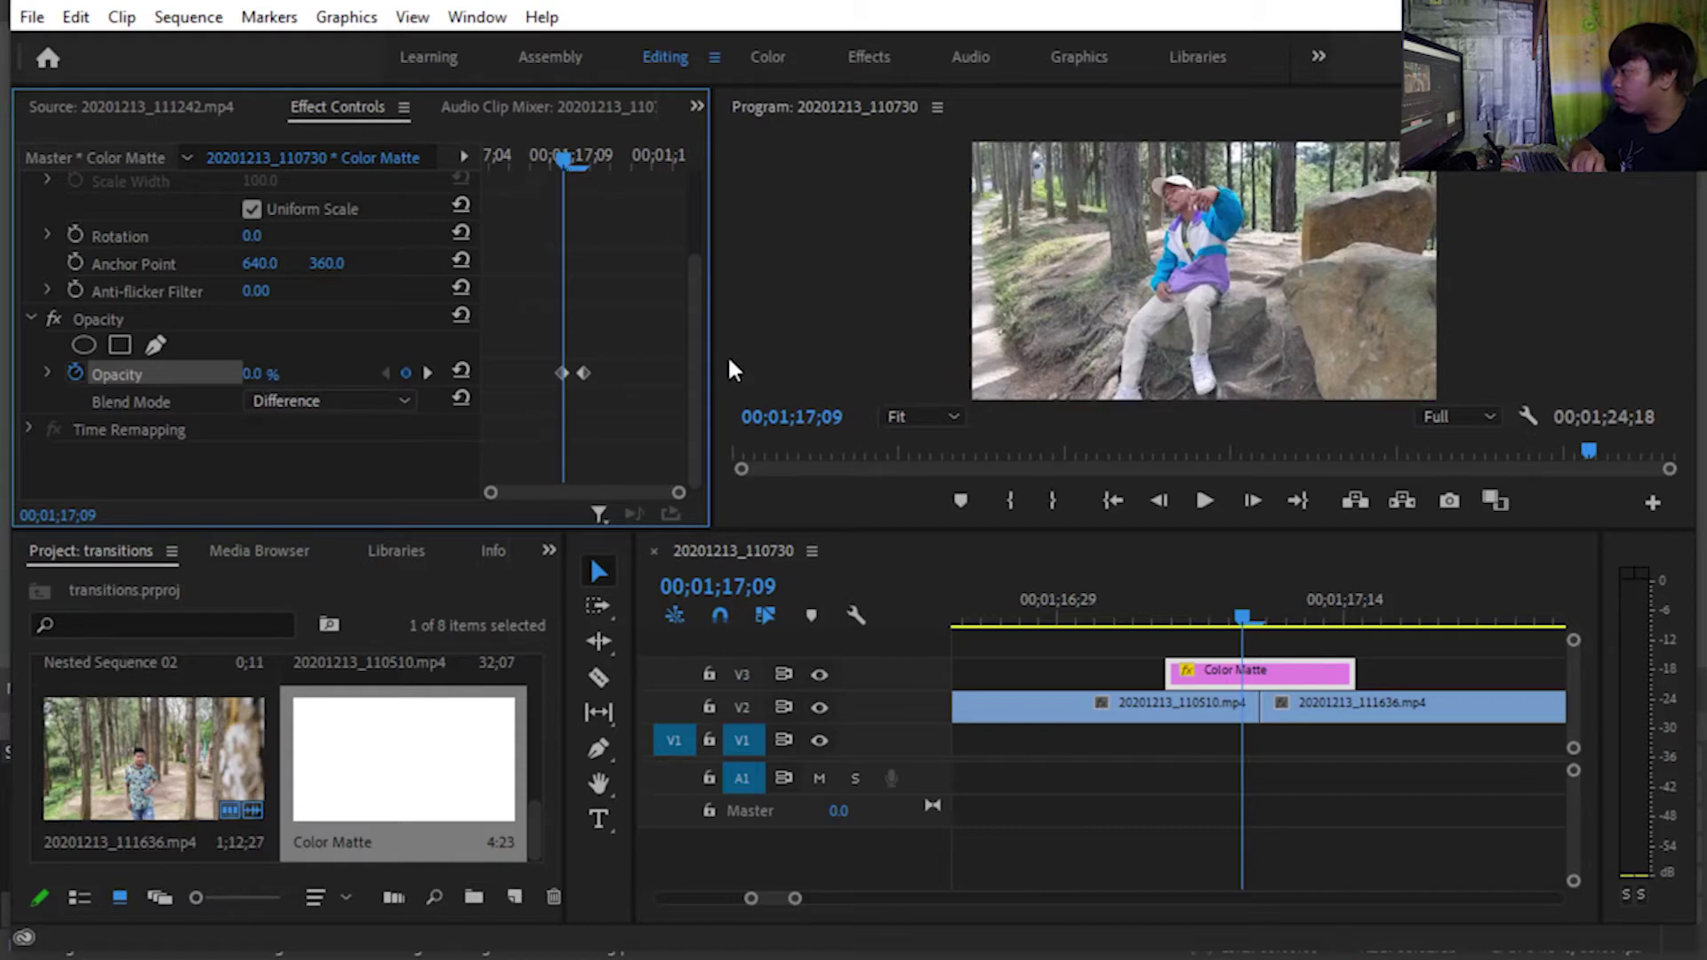
{"action": "key", "text": "Left"}
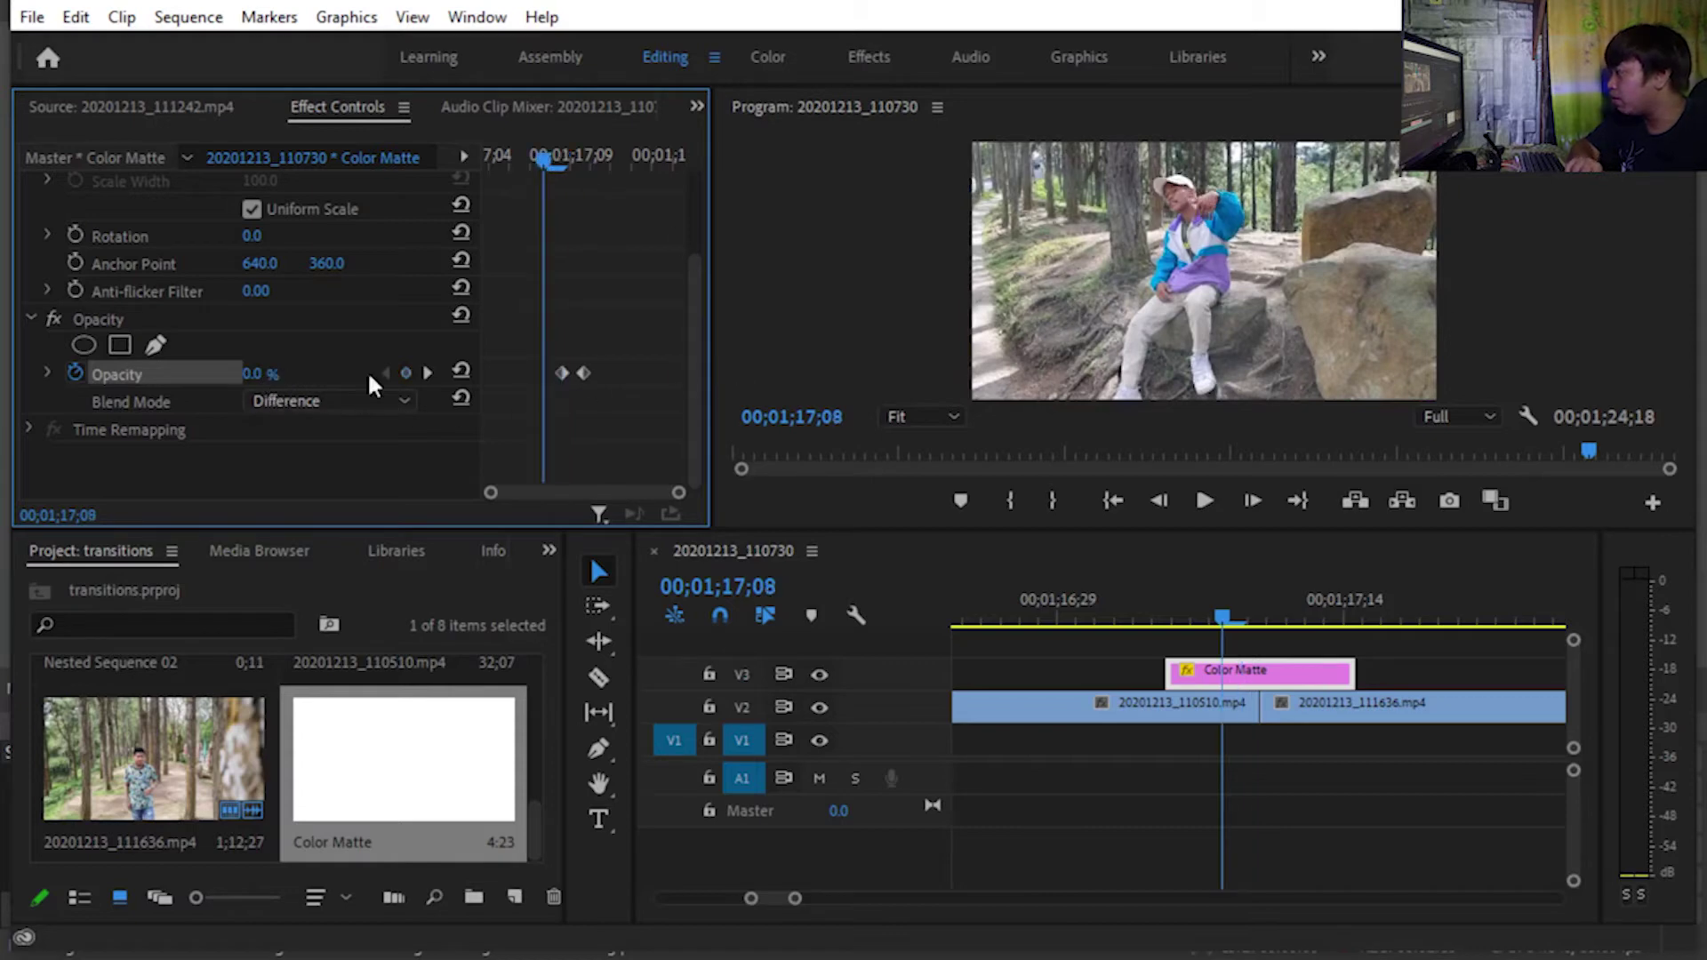
{"action": "left_click", "coordinate": [406, 373]}
{"action": "left_click_drag", "start_coordinate": [253, 374], "coordinate": [347, 374]}
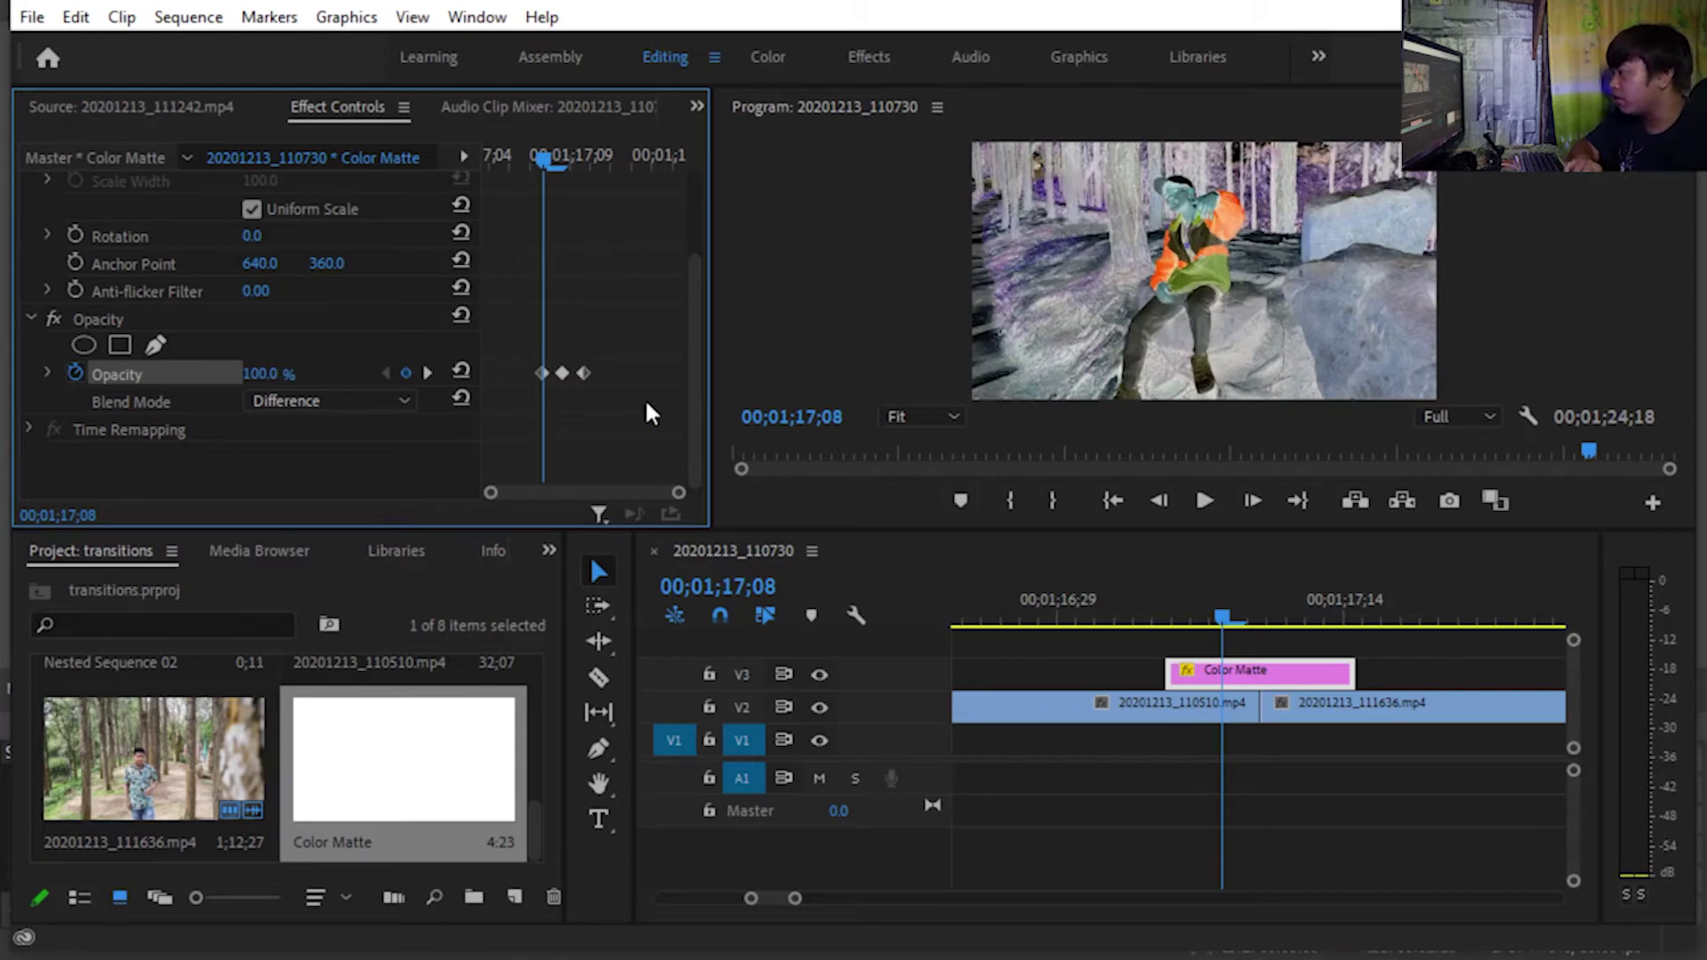
{"action": "key", "text": "Left"}
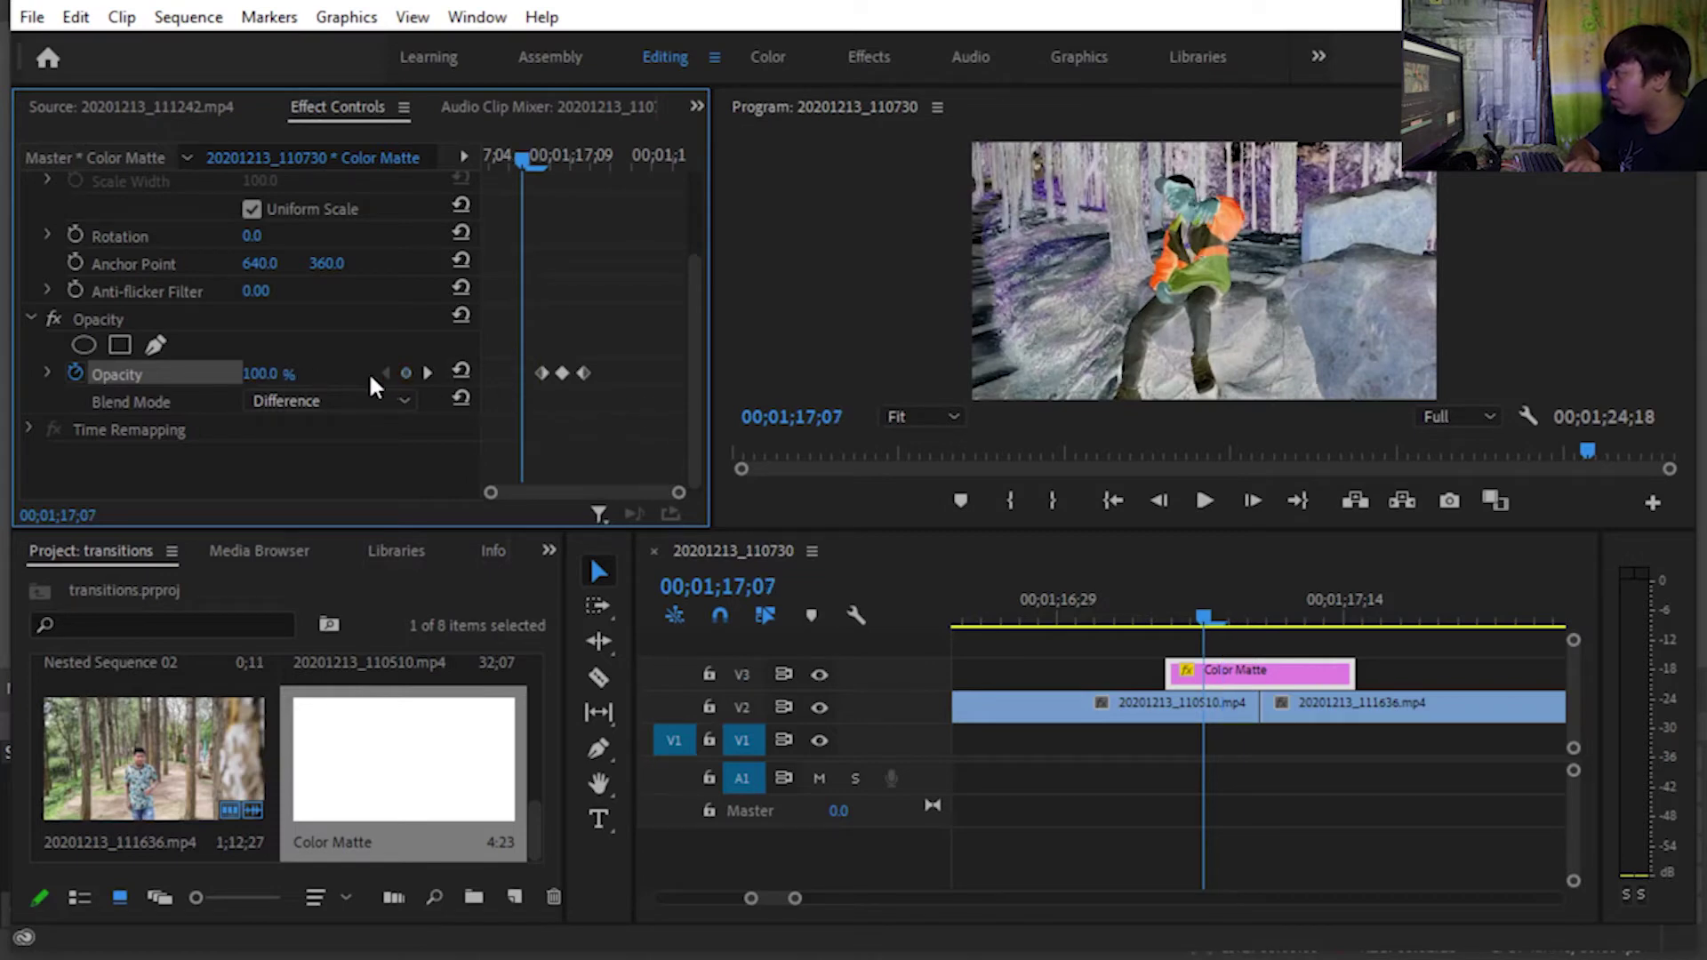
{"action": "left_click", "coordinate": [405, 373]}
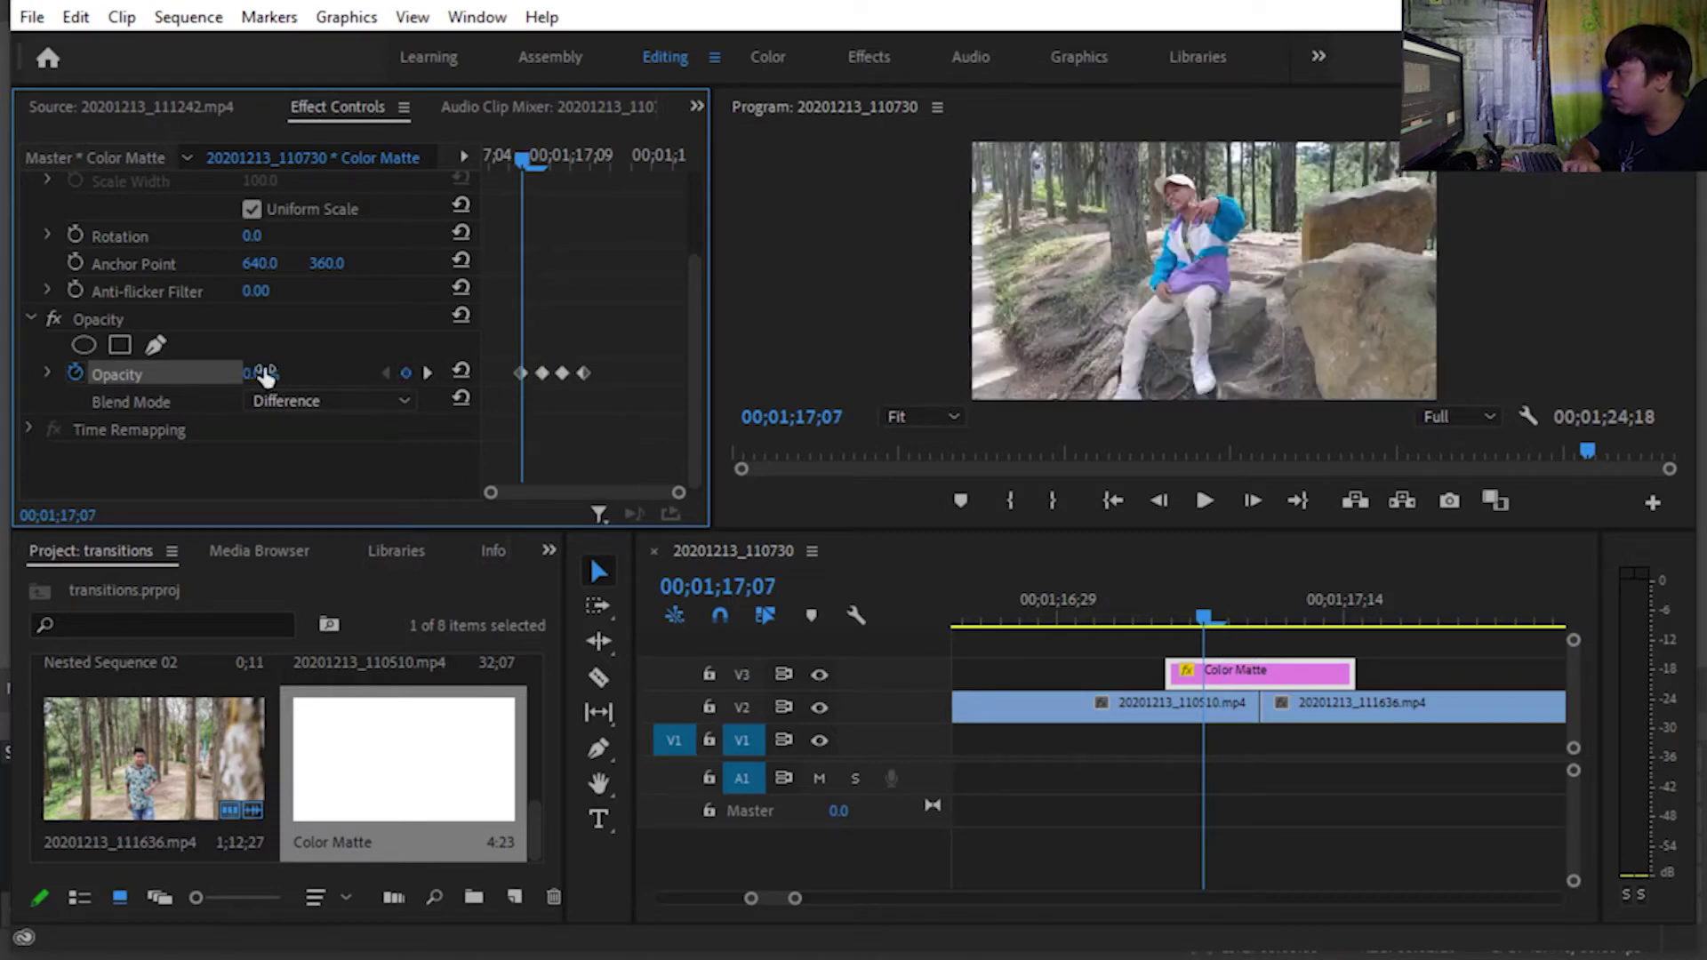
Set Opacity 0% at 17;10, key 100% at 17;12 and 0% at 17;13, then review.
{"action": "key", "text": "Right"}
{"action": "key", "text": "Right"}
{"action": "key", "text": "Right"}
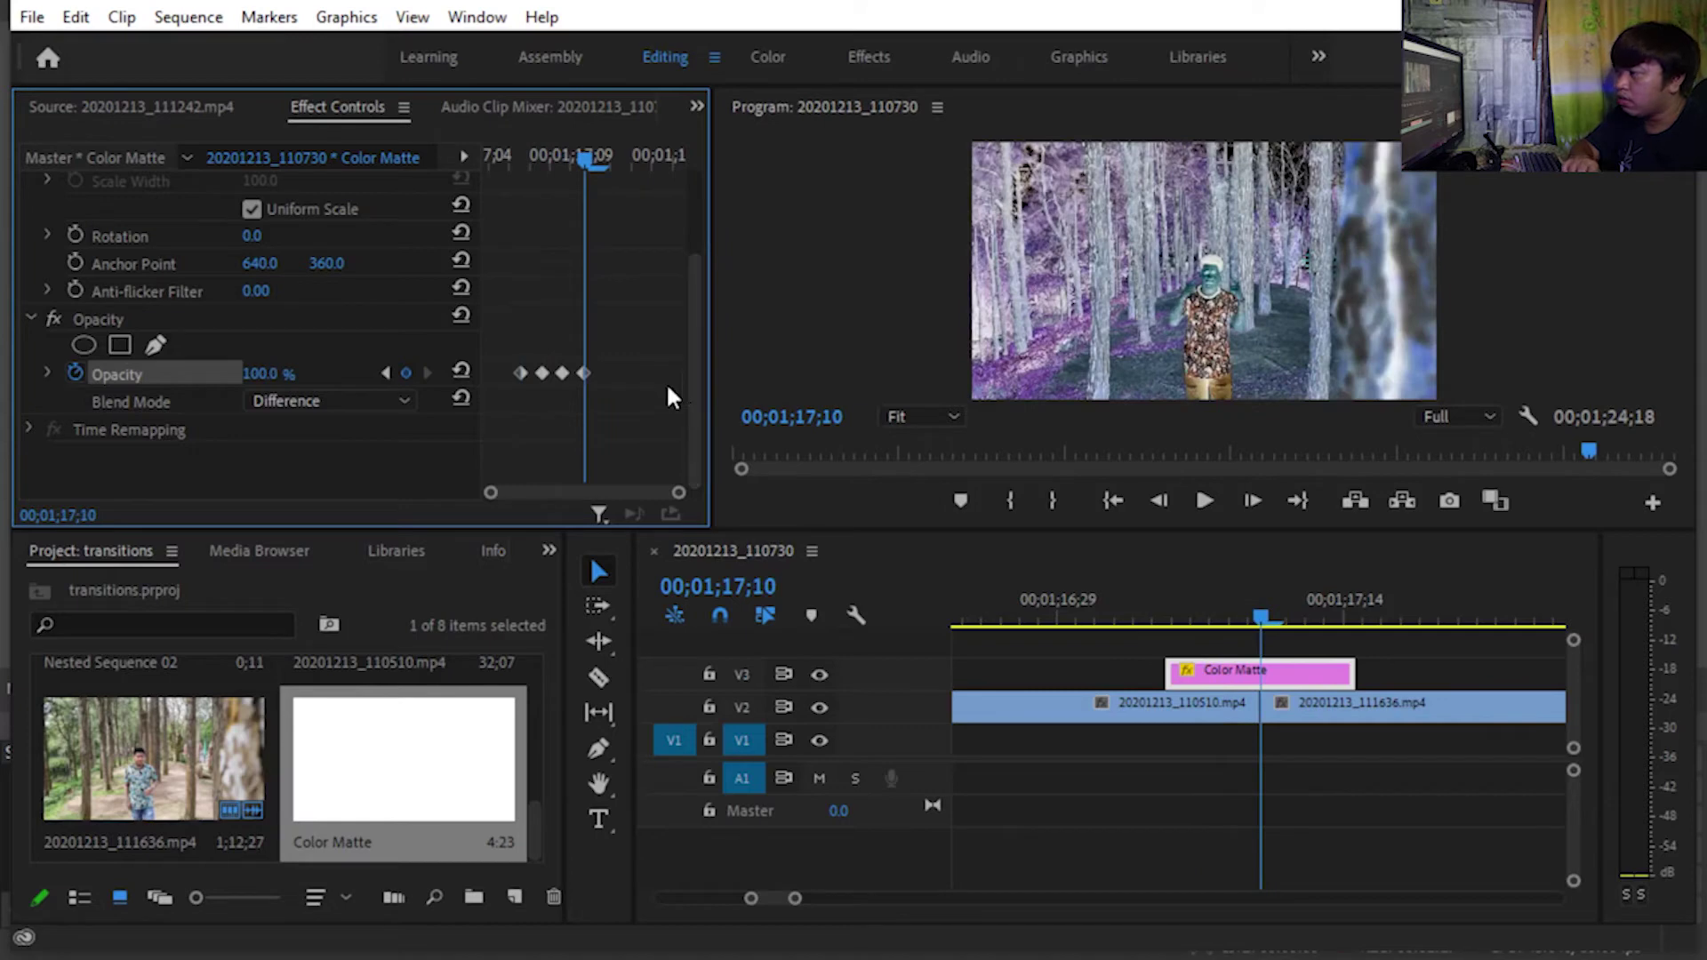
{"action": "key", "text": "Right"}
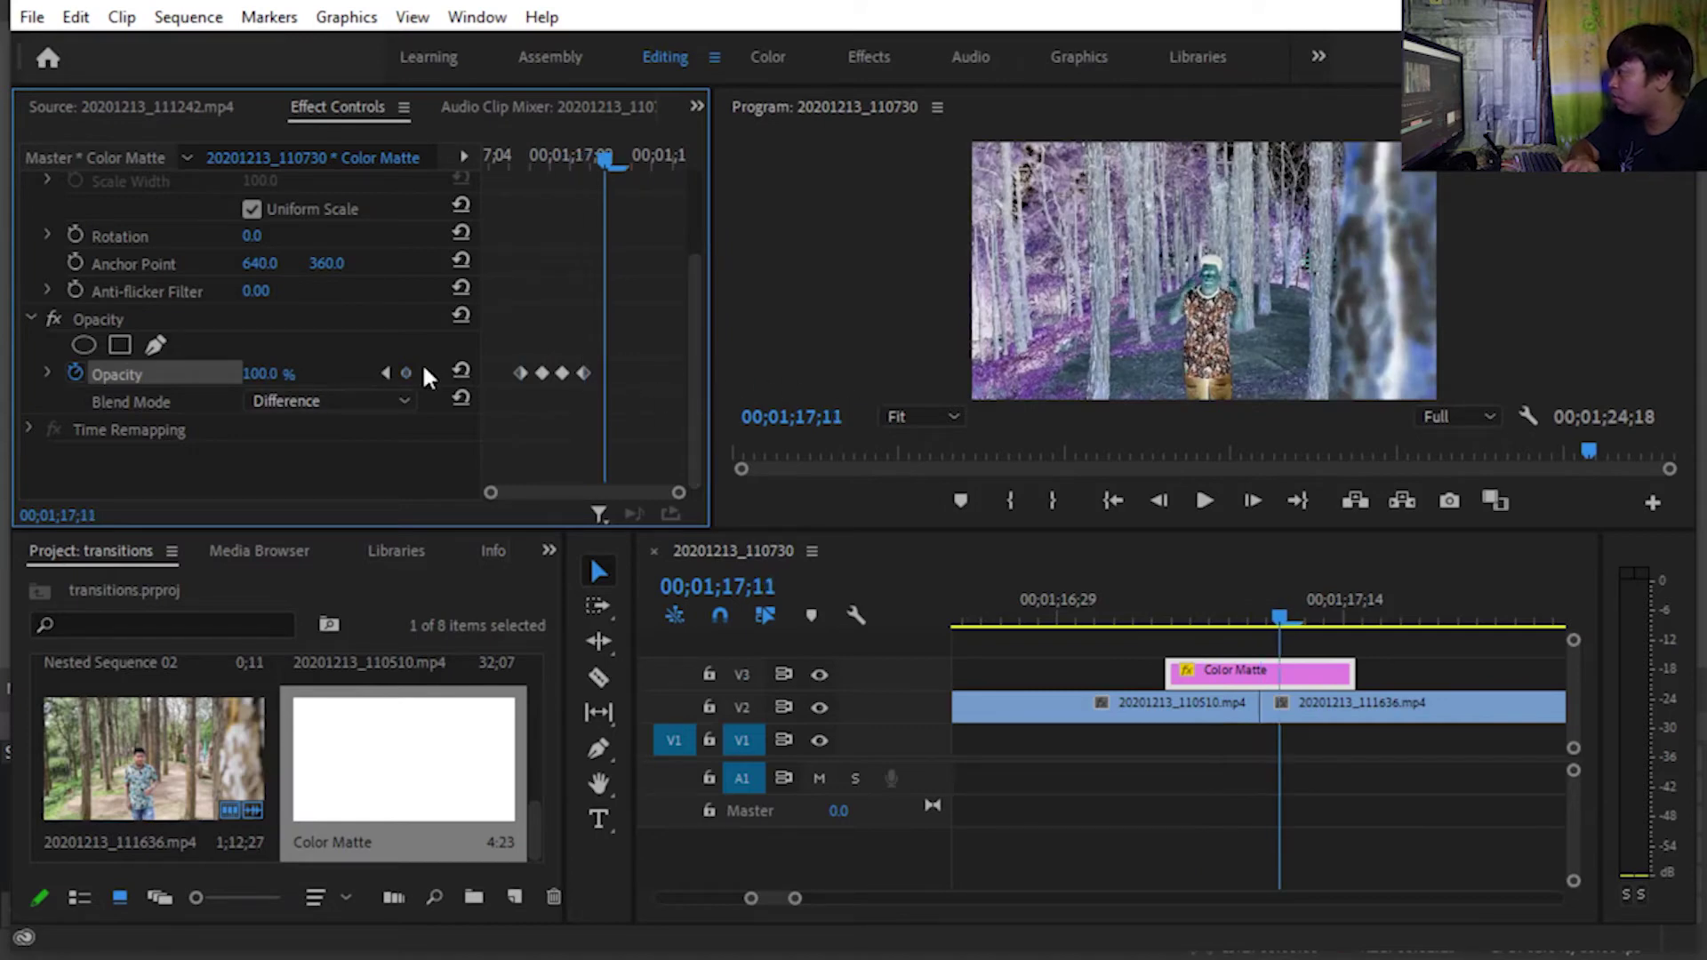
{"action": "left_click", "coordinate": [259, 373]}
{"action": "type", "text": "0"}
{"action": "key", "text": "Return"}
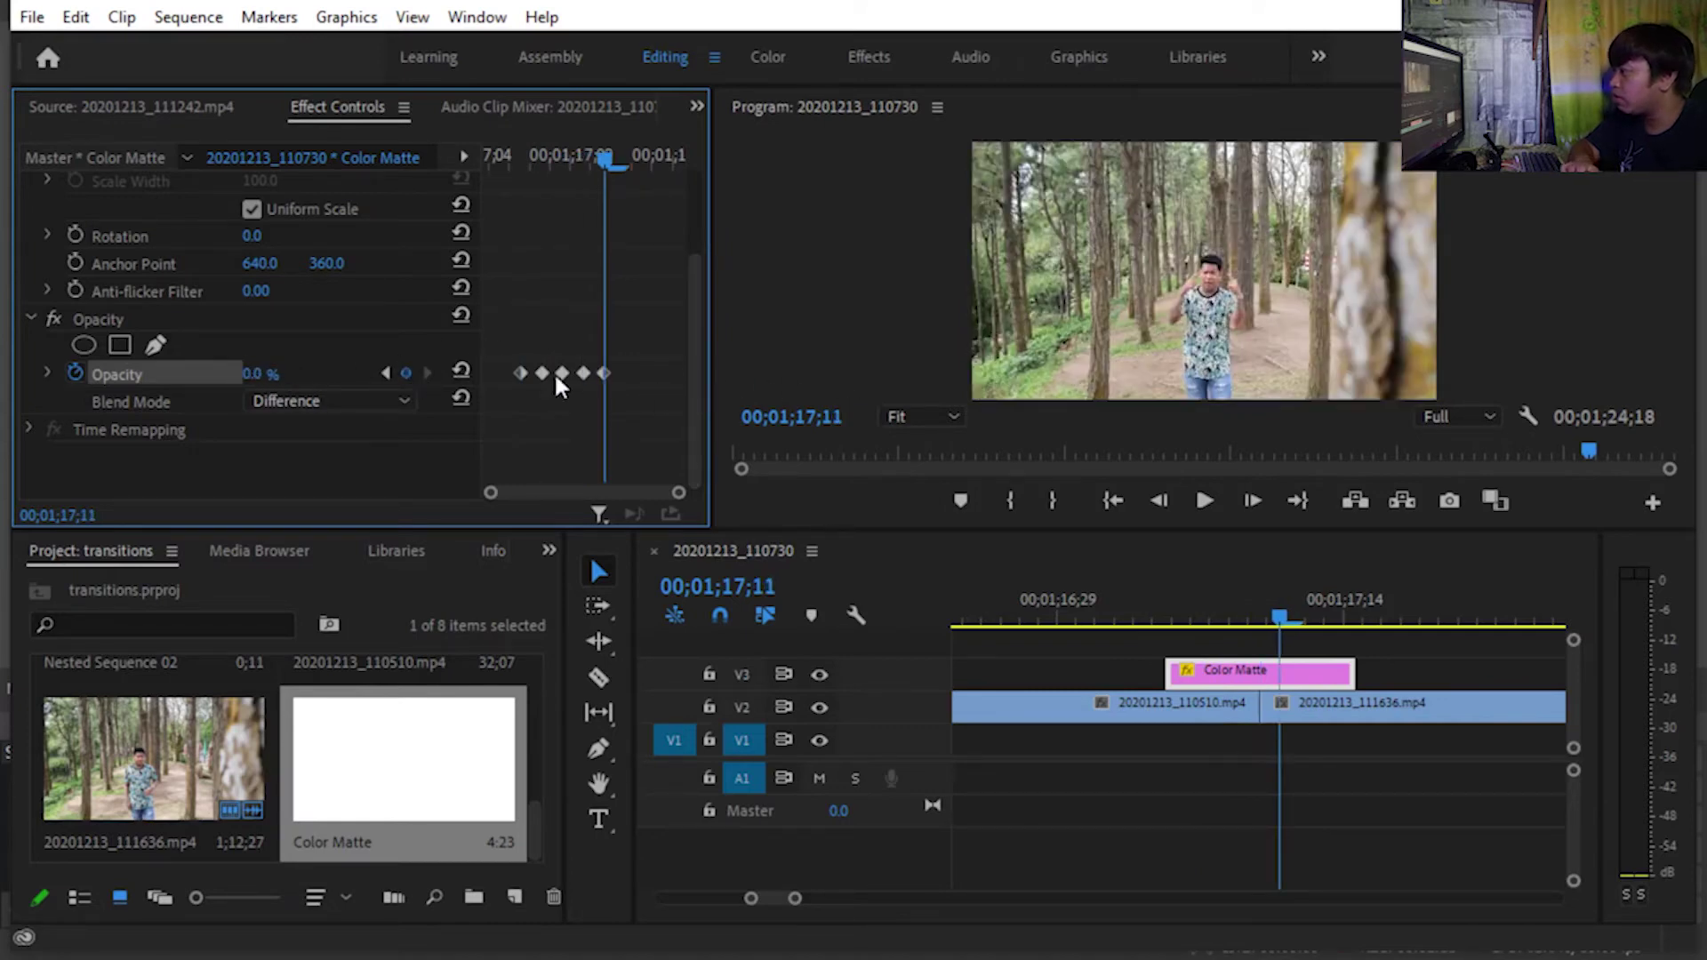
{"action": "key", "text": "Right"}
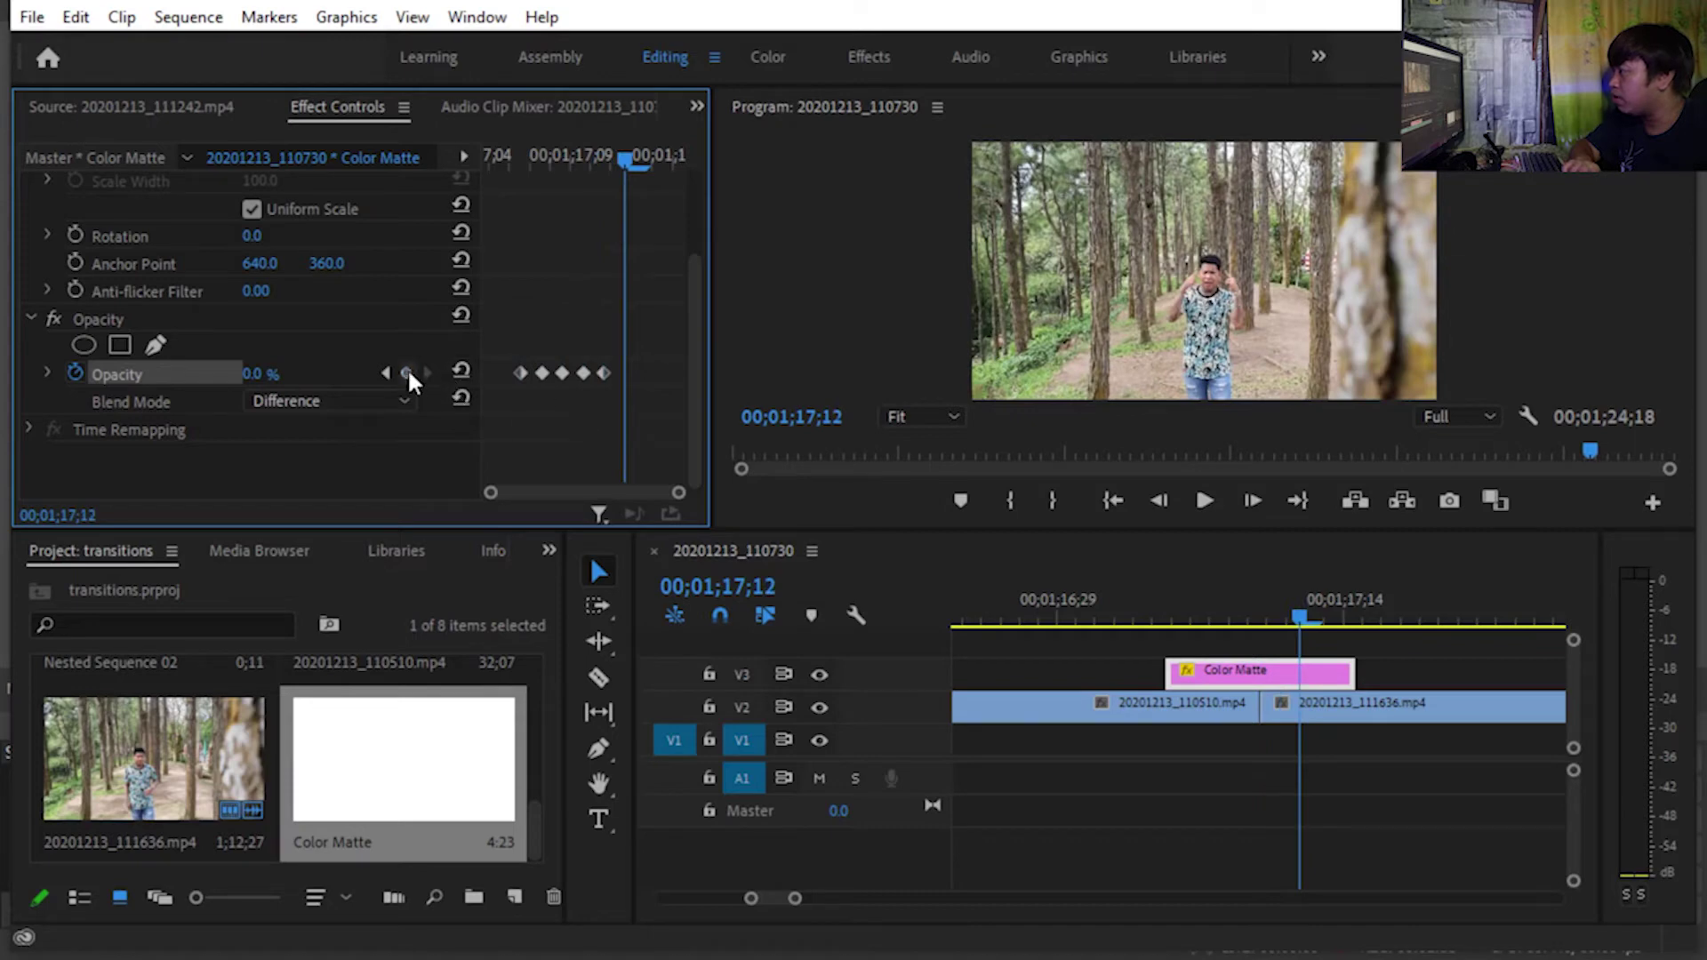
{"action": "left_click", "coordinate": [406, 373]}
{"action": "left_click_drag", "start_coordinate": [258, 374], "coordinate": [360, 370]}
{"action": "key", "text": "Right"}
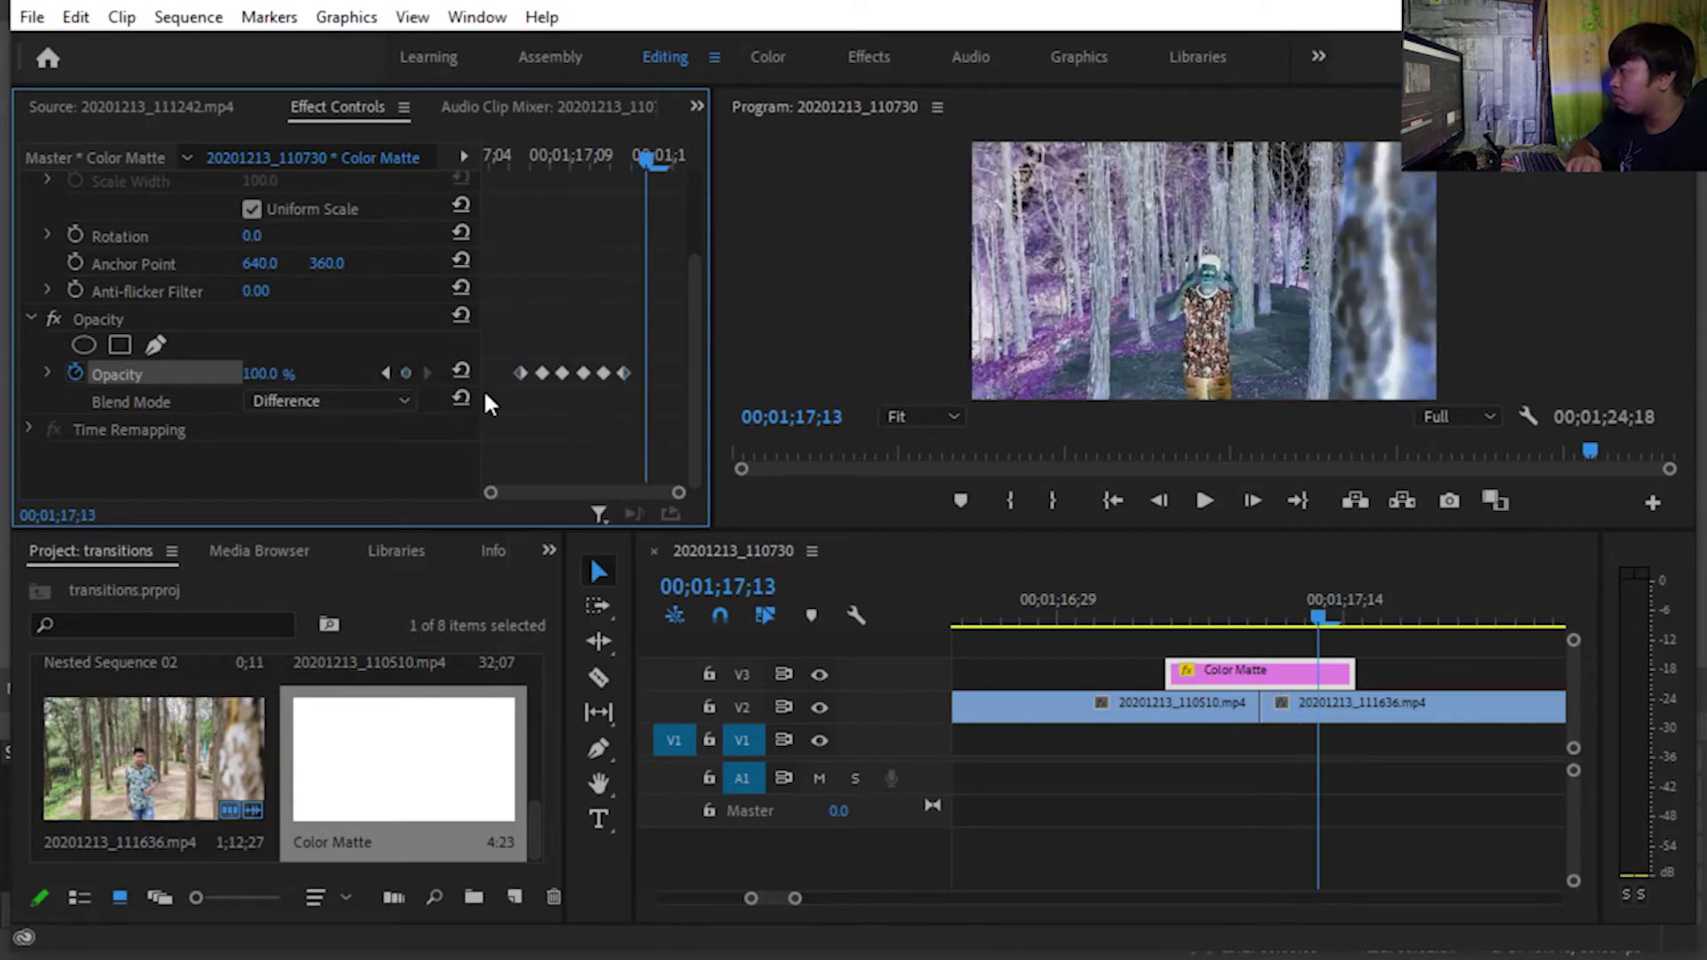
{"action": "left_click", "coordinate": [406, 373]}
{"action": "left_click_drag", "start_coordinate": [271, 374], "coordinate": [206, 378]}
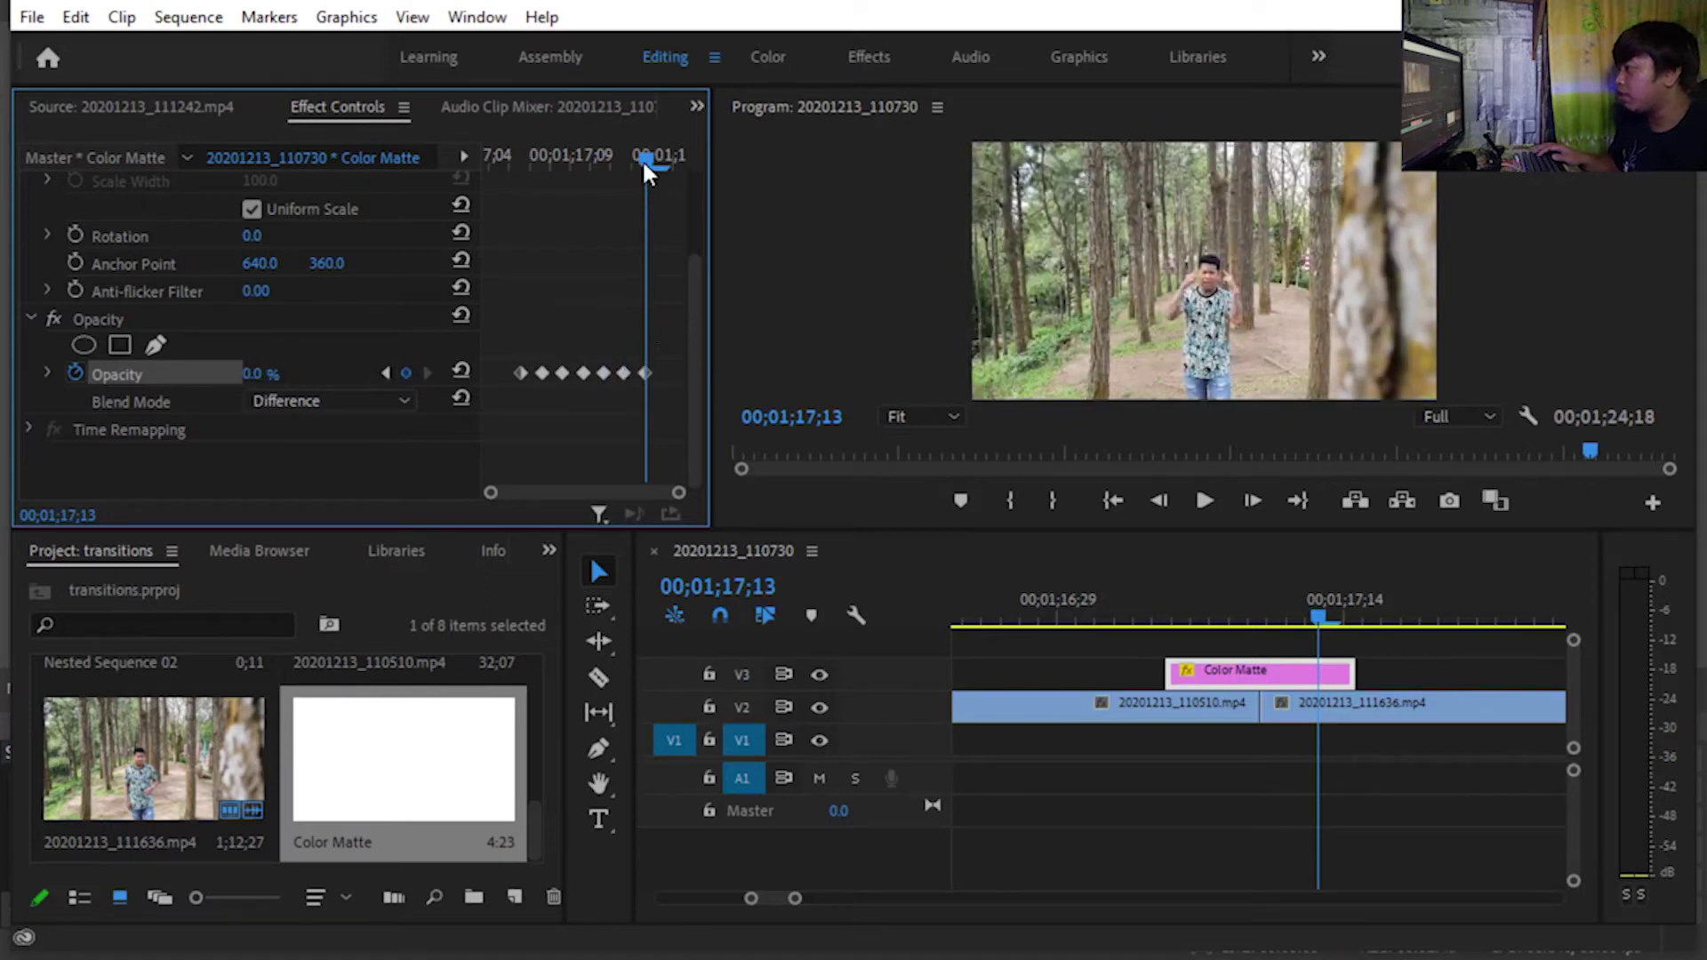
{"action": "left_click_drag", "start_coordinate": [642, 158], "coordinate": [532, 188]}
{"action": "mouse_move", "coordinate": [475, 192]}
{"action": "left_mouse_down"}
{"action": "mouse_move", "coordinate": [667, 203]}
{"action": "mouse_move", "coordinate": [490, 210]}
{"action": "mouse_move", "coordinate": [652, 203]}
{"action": "left_mouse_up"}
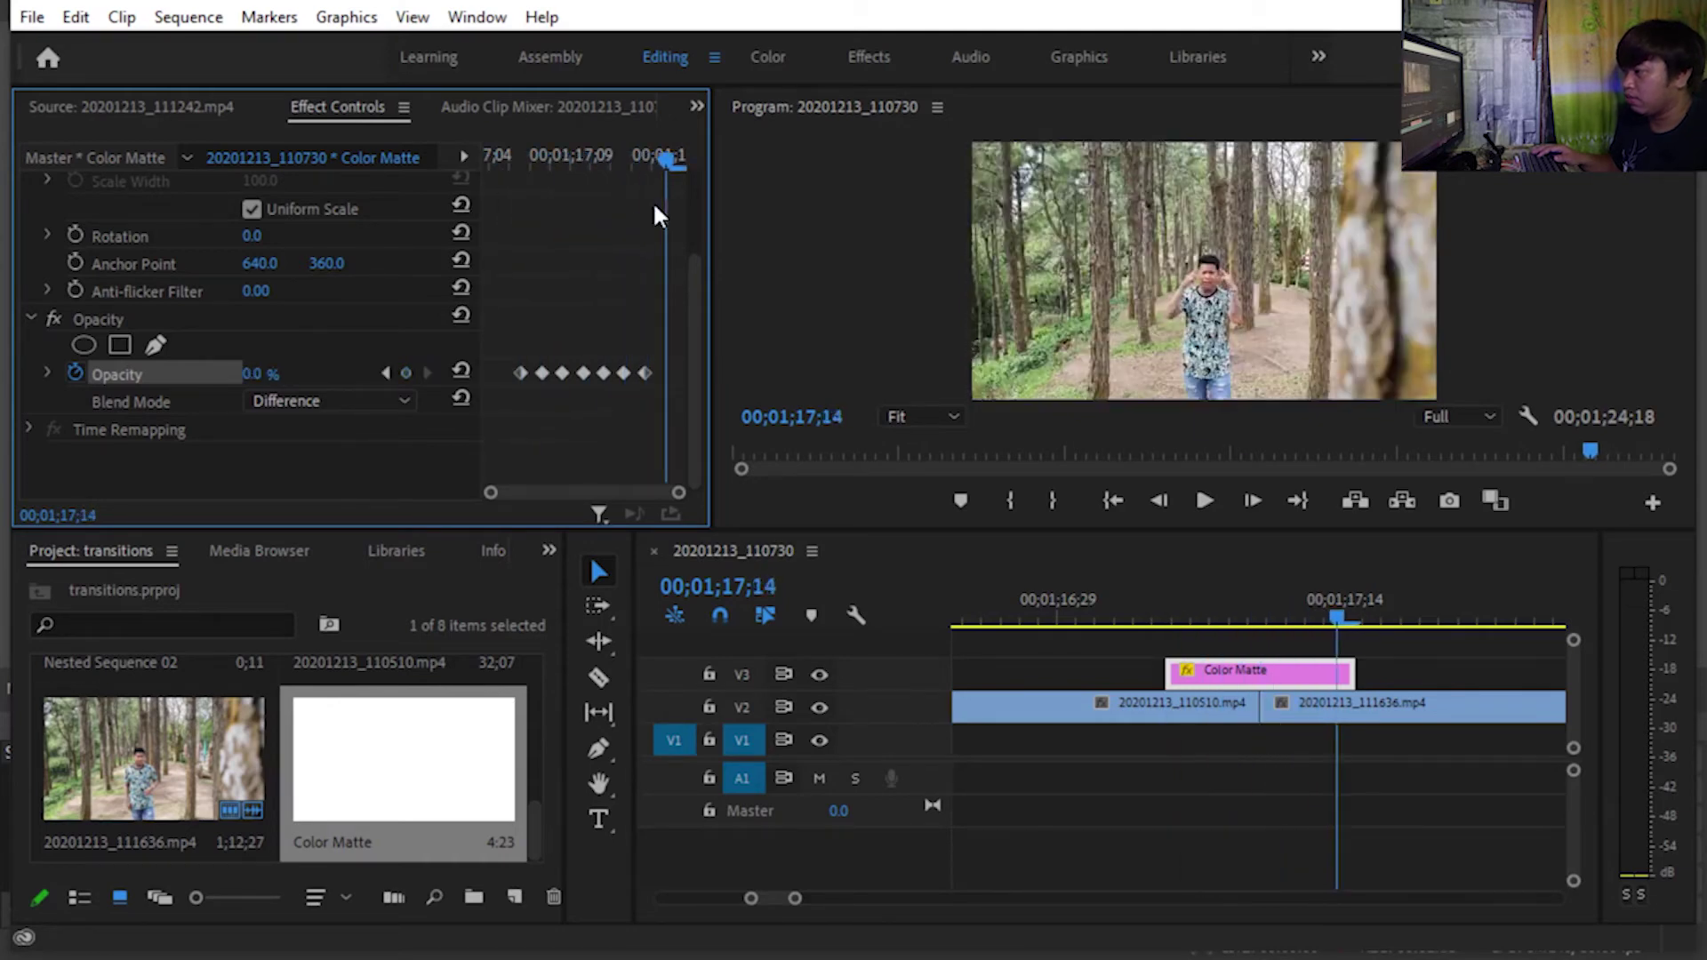
Play the inverted flicker, then scrub it frame by frame from 17;03 to 17;17.
{"action": "left_click", "coordinate": [1165, 614]}
{"action": "key", "text": "space"}
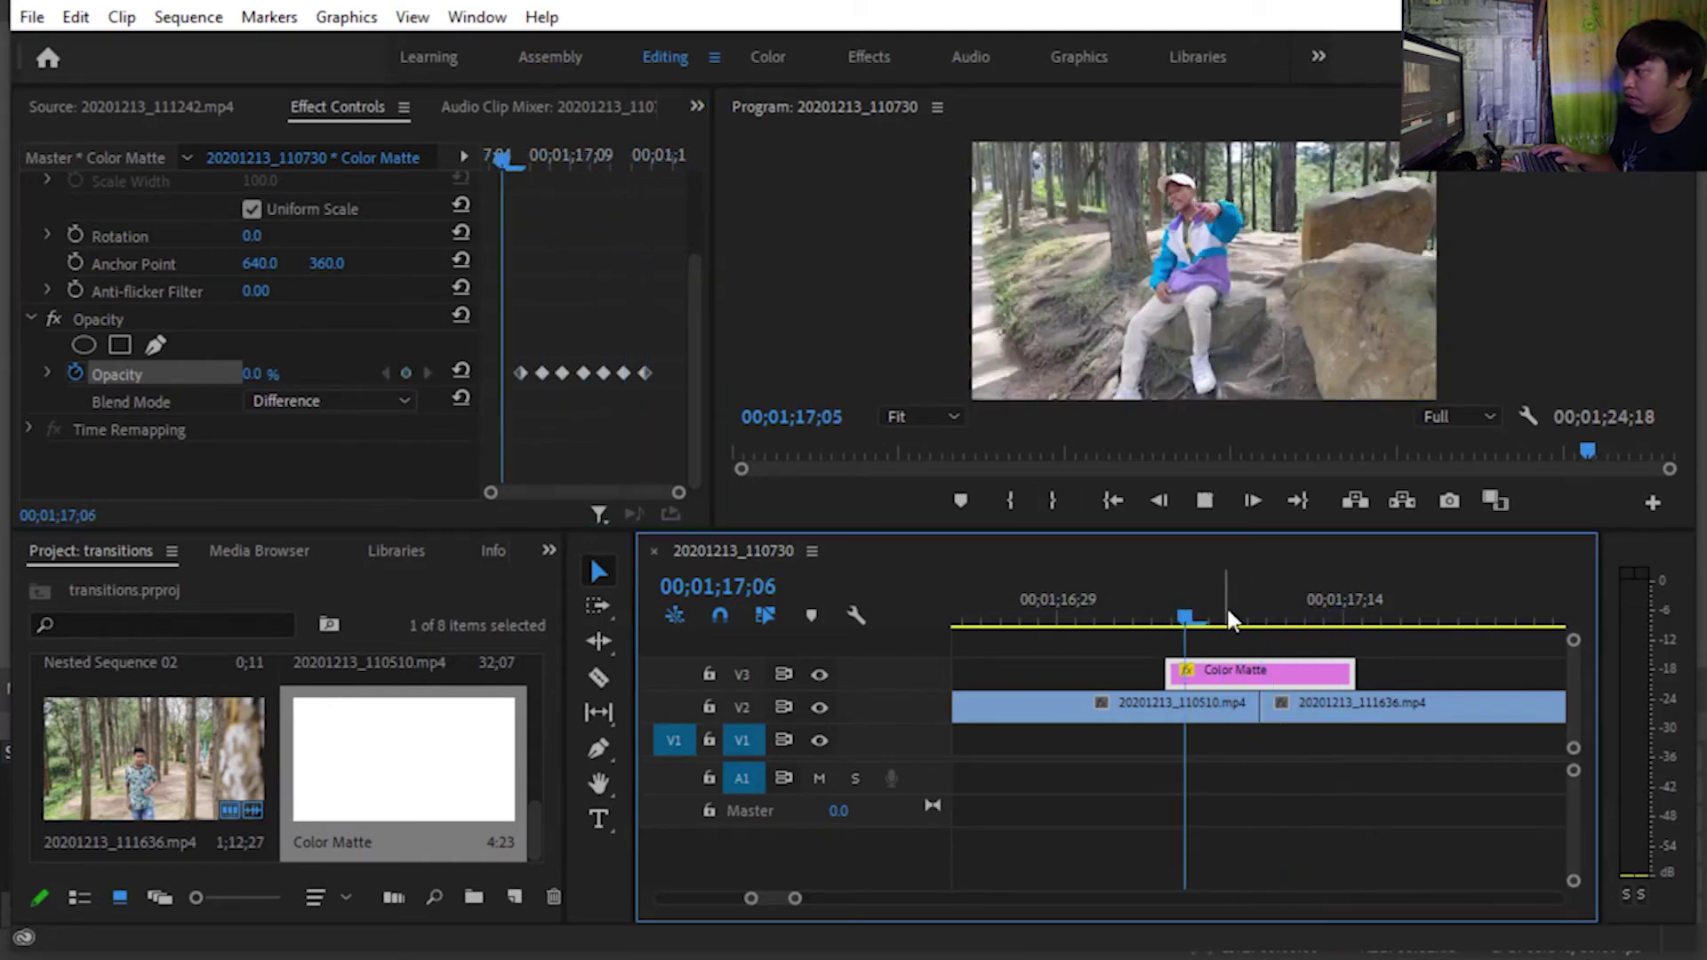
{"action": "left_click", "coordinate": [1127, 616]}
{"action": "left_click_drag", "start_coordinate": [1127, 617], "coordinate": [1365, 620]}
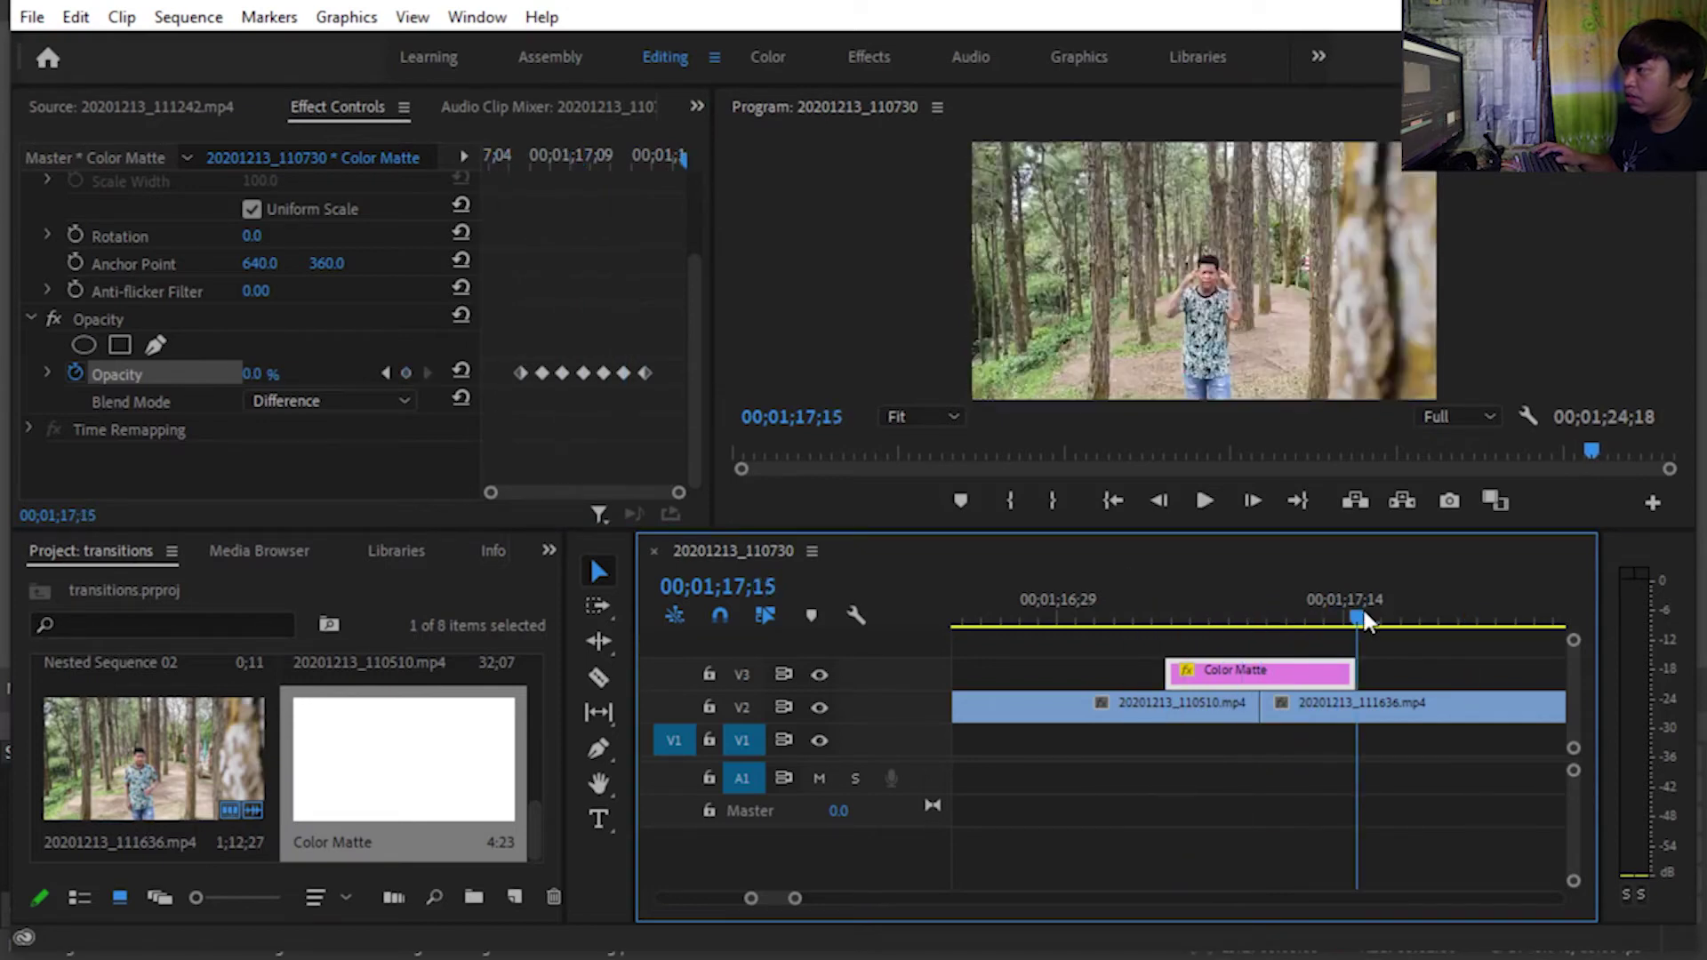
{"action": "left_click_drag", "start_coordinate": [1366, 620], "coordinate": [1394, 619]}
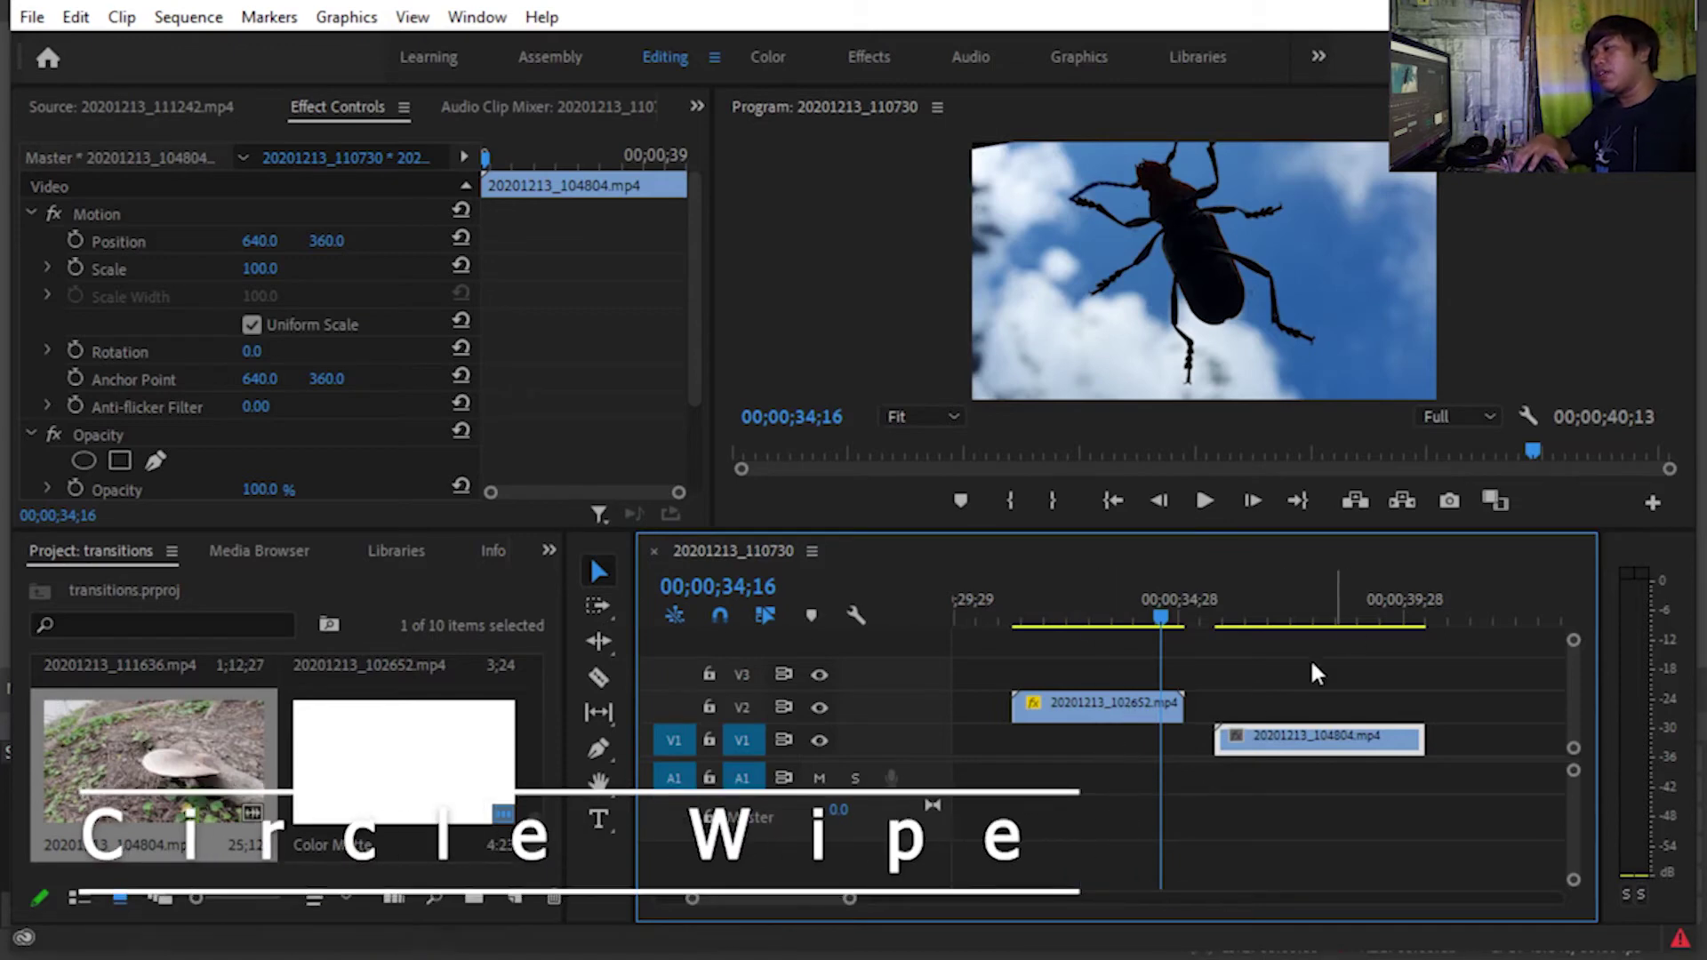
Try moving 20201213_104804.mp4 onto V2, then undo that move.
{"action": "left_click_drag", "start_coordinate": [1268, 747], "coordinate": [1227, 703]}
{"action": "left_click", "coordinate": [1163, 613]}
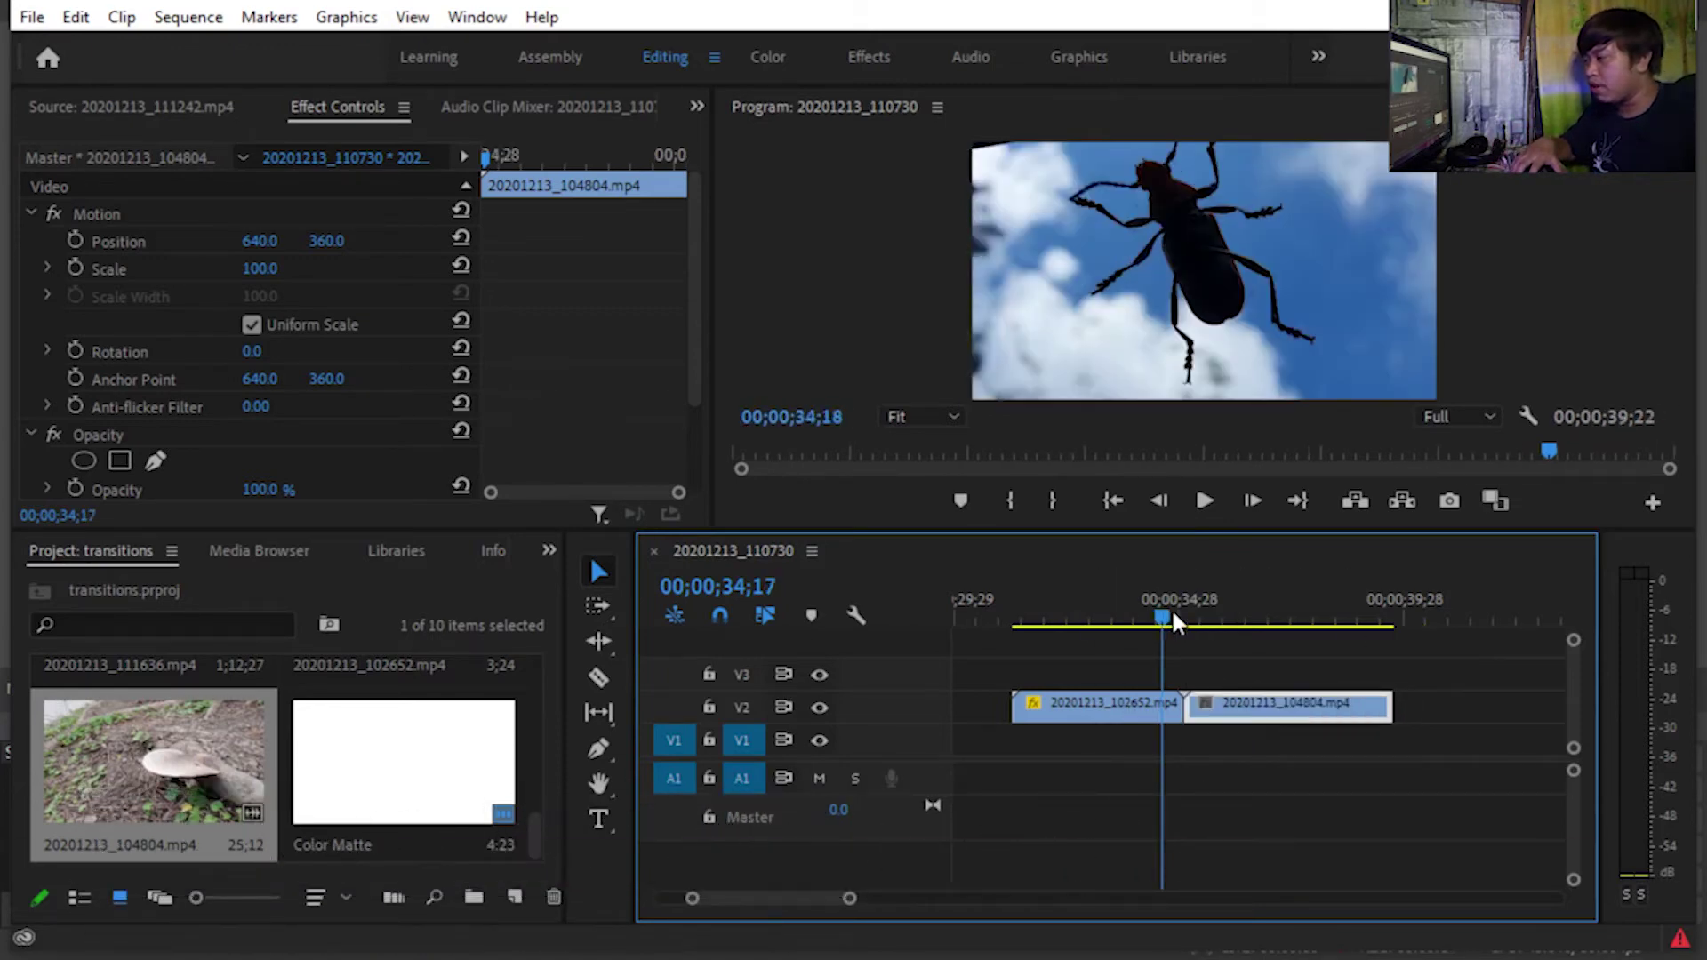
{"action": "key", "text": "shift+Left"}
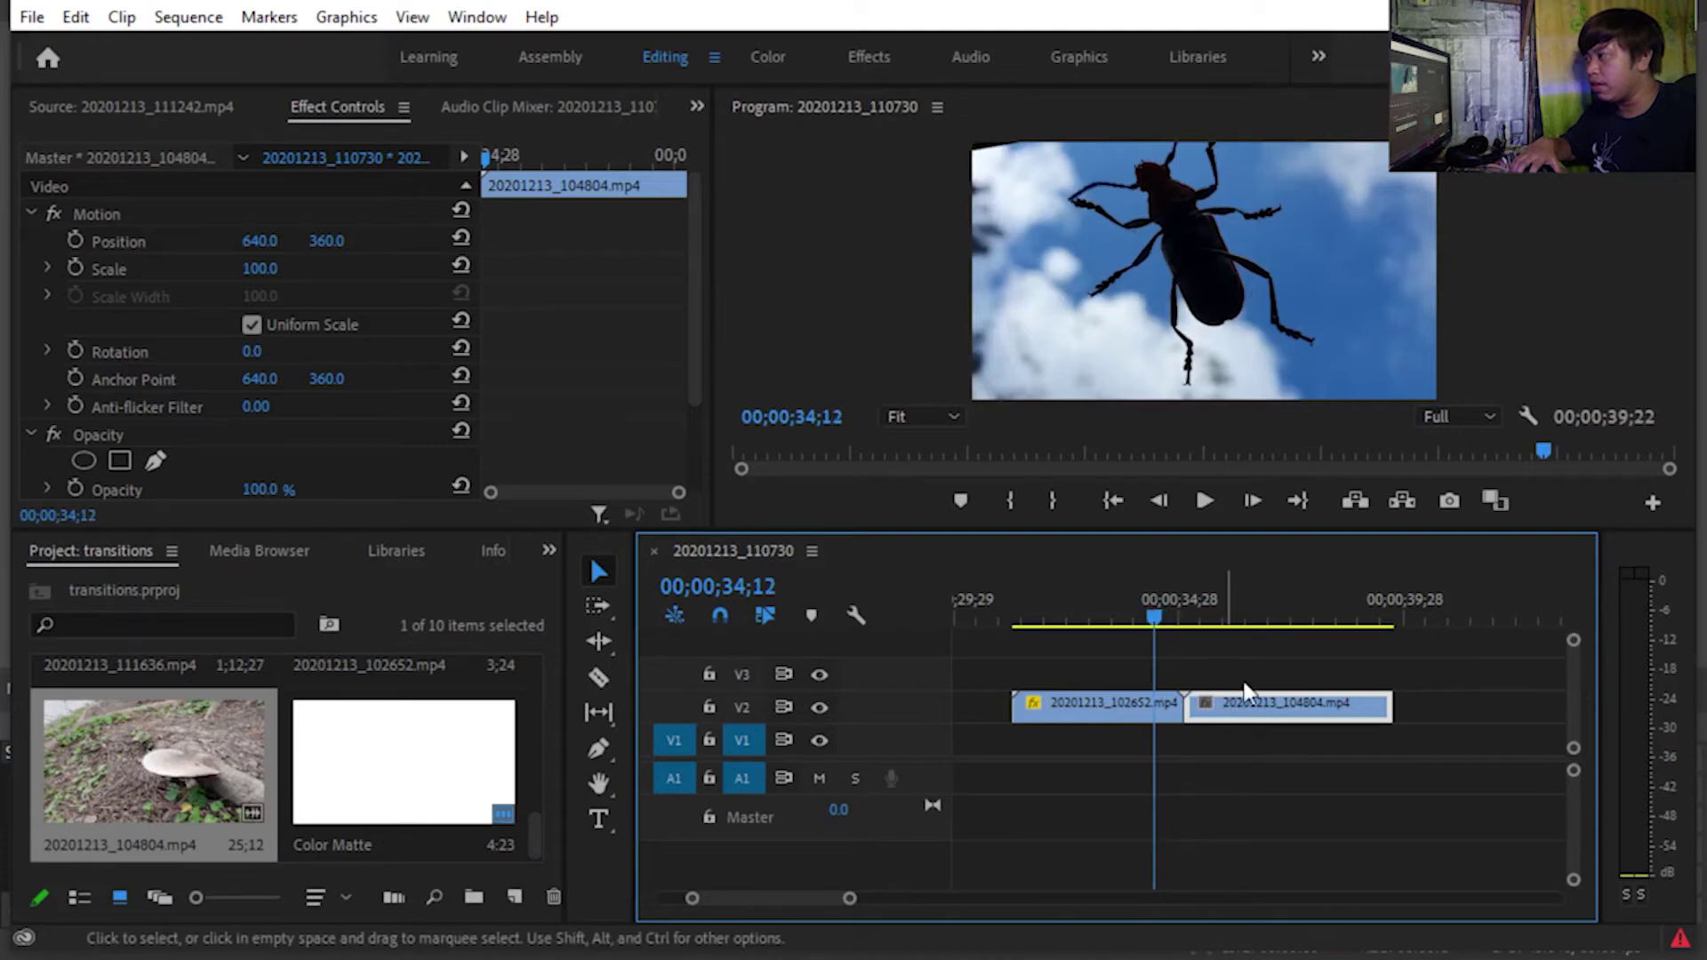
{"action": "key", "text": "ctrl+z"}
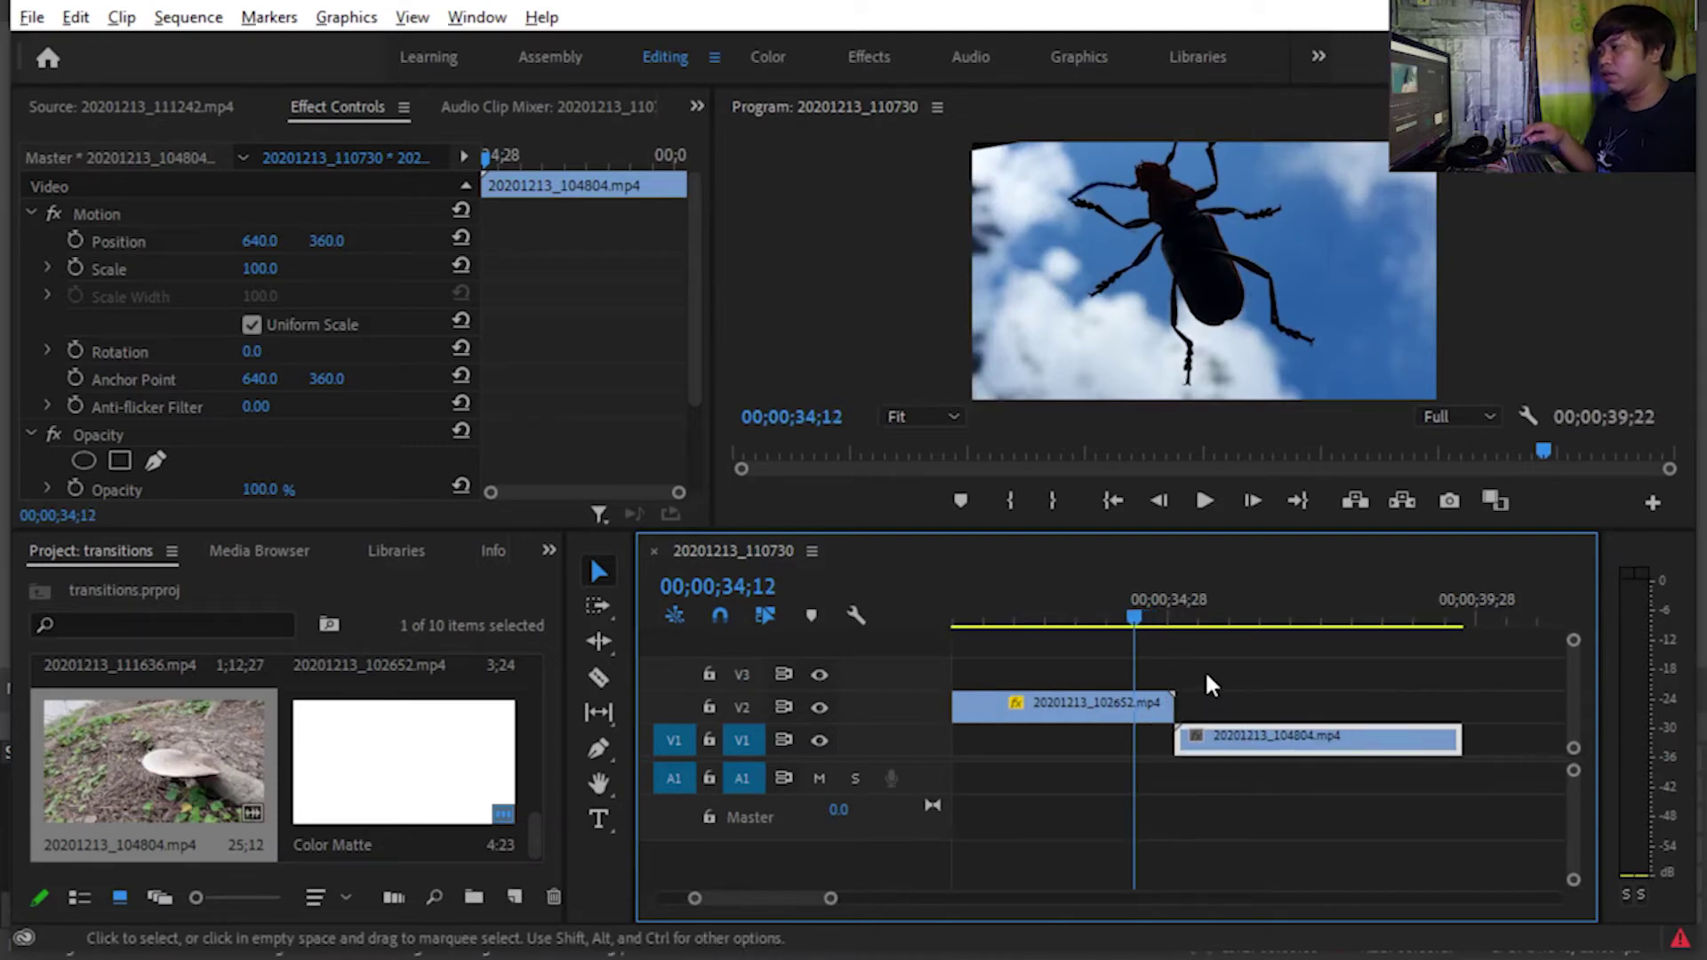
{"action": "key", "text": "equal"}
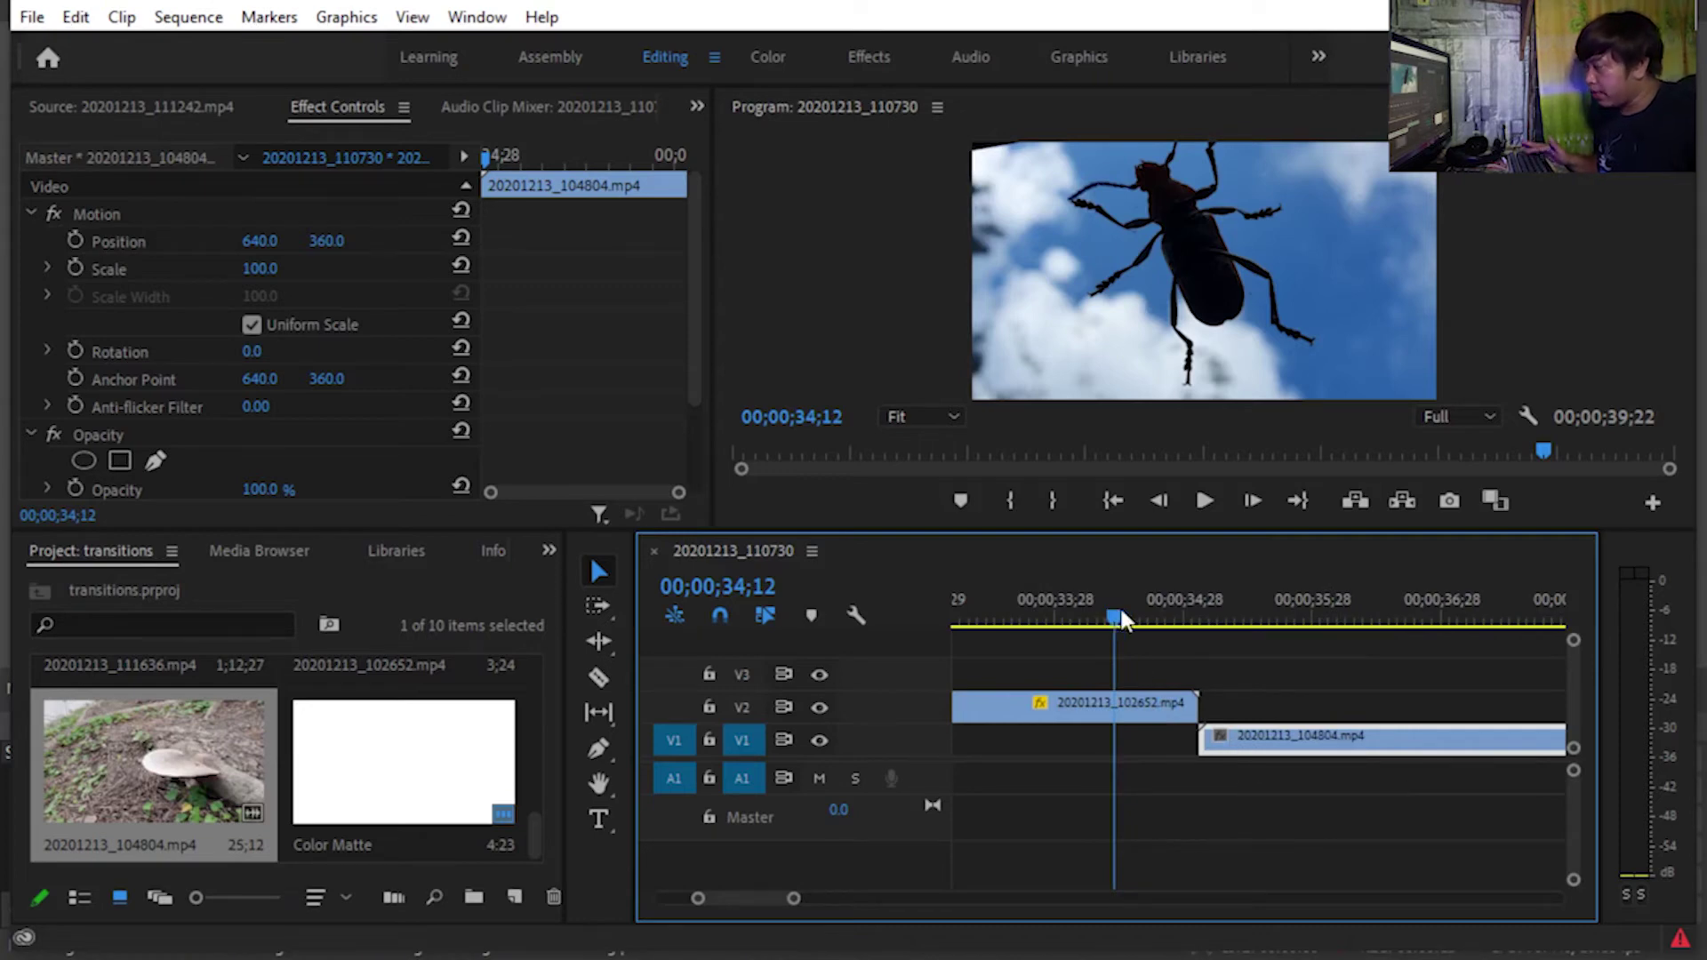
Slide the V1 clip 12 frames earlier under the V2 clip's tail and play the overlap.
{"action": "left_click_drag", "start_coordinate": [1119, 616], "coordinate": [1176, 615]}
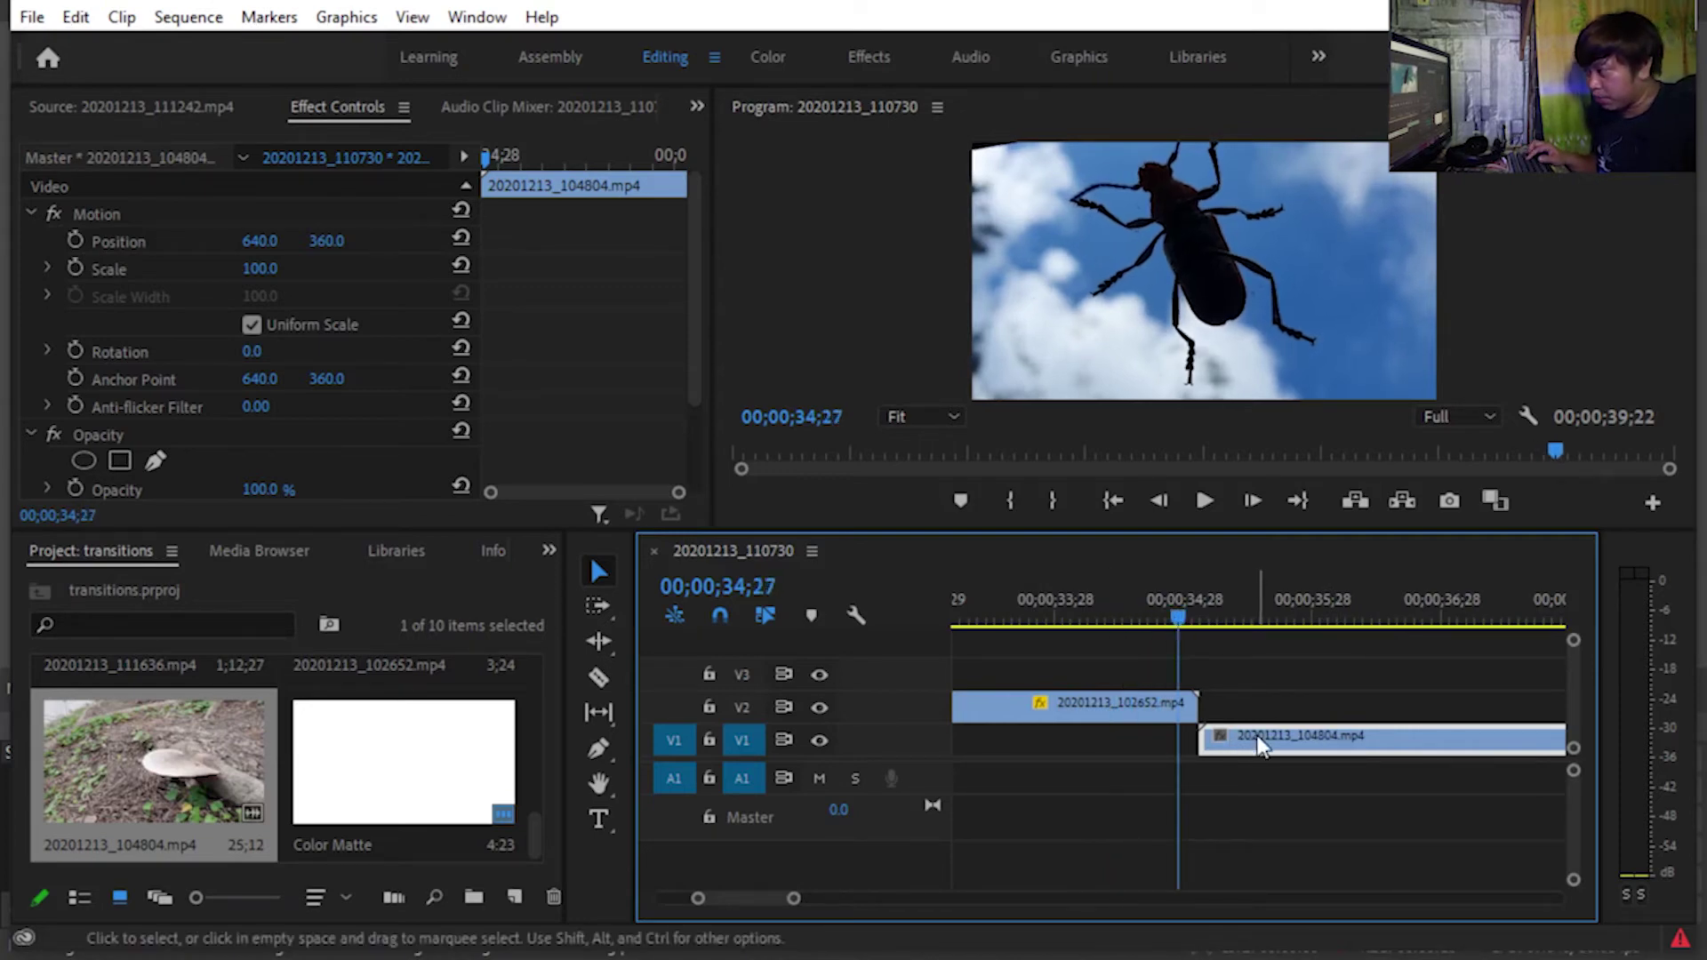
{"action": "left_click_drag", "start_coordinate": [1257, 745], "coordinate": [1192, 743]}
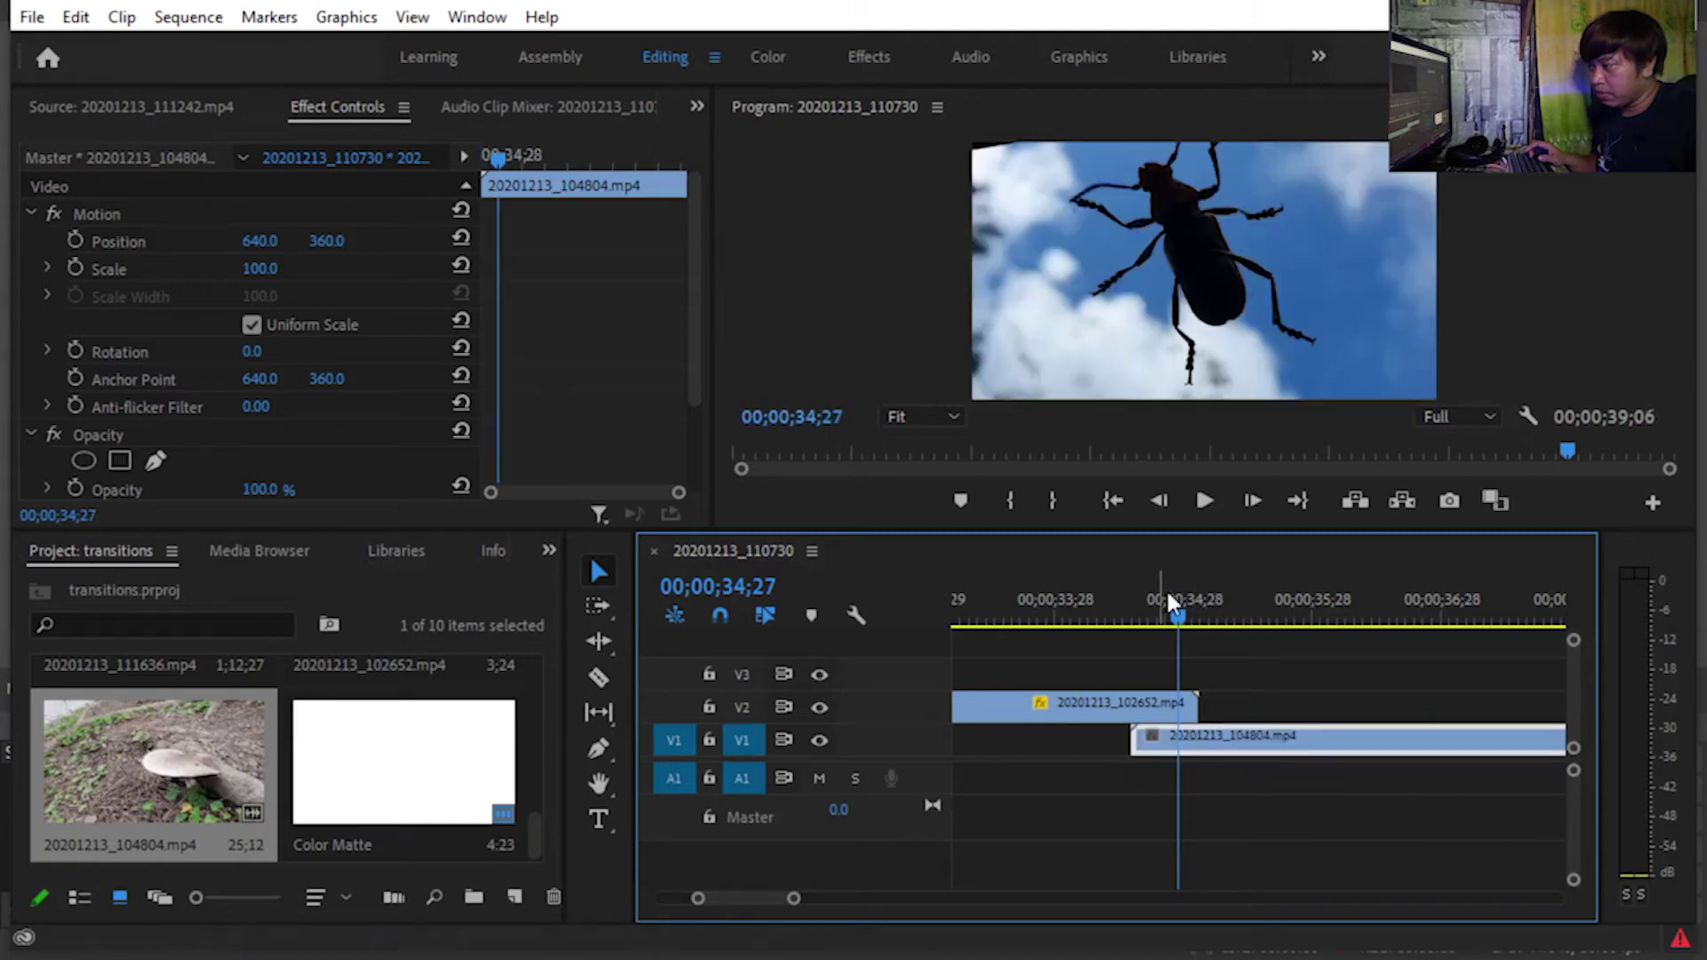
{"action": "mouse_move", "coordinate": [1174, 613]}
{"action": "left_mouse_down"}
{"action": "mouse_move", "coordinate": [1122, 623]}
{"action": "mouse_move", "coordinate": [1235, 626]}
{"action": "left_mouse_up"}
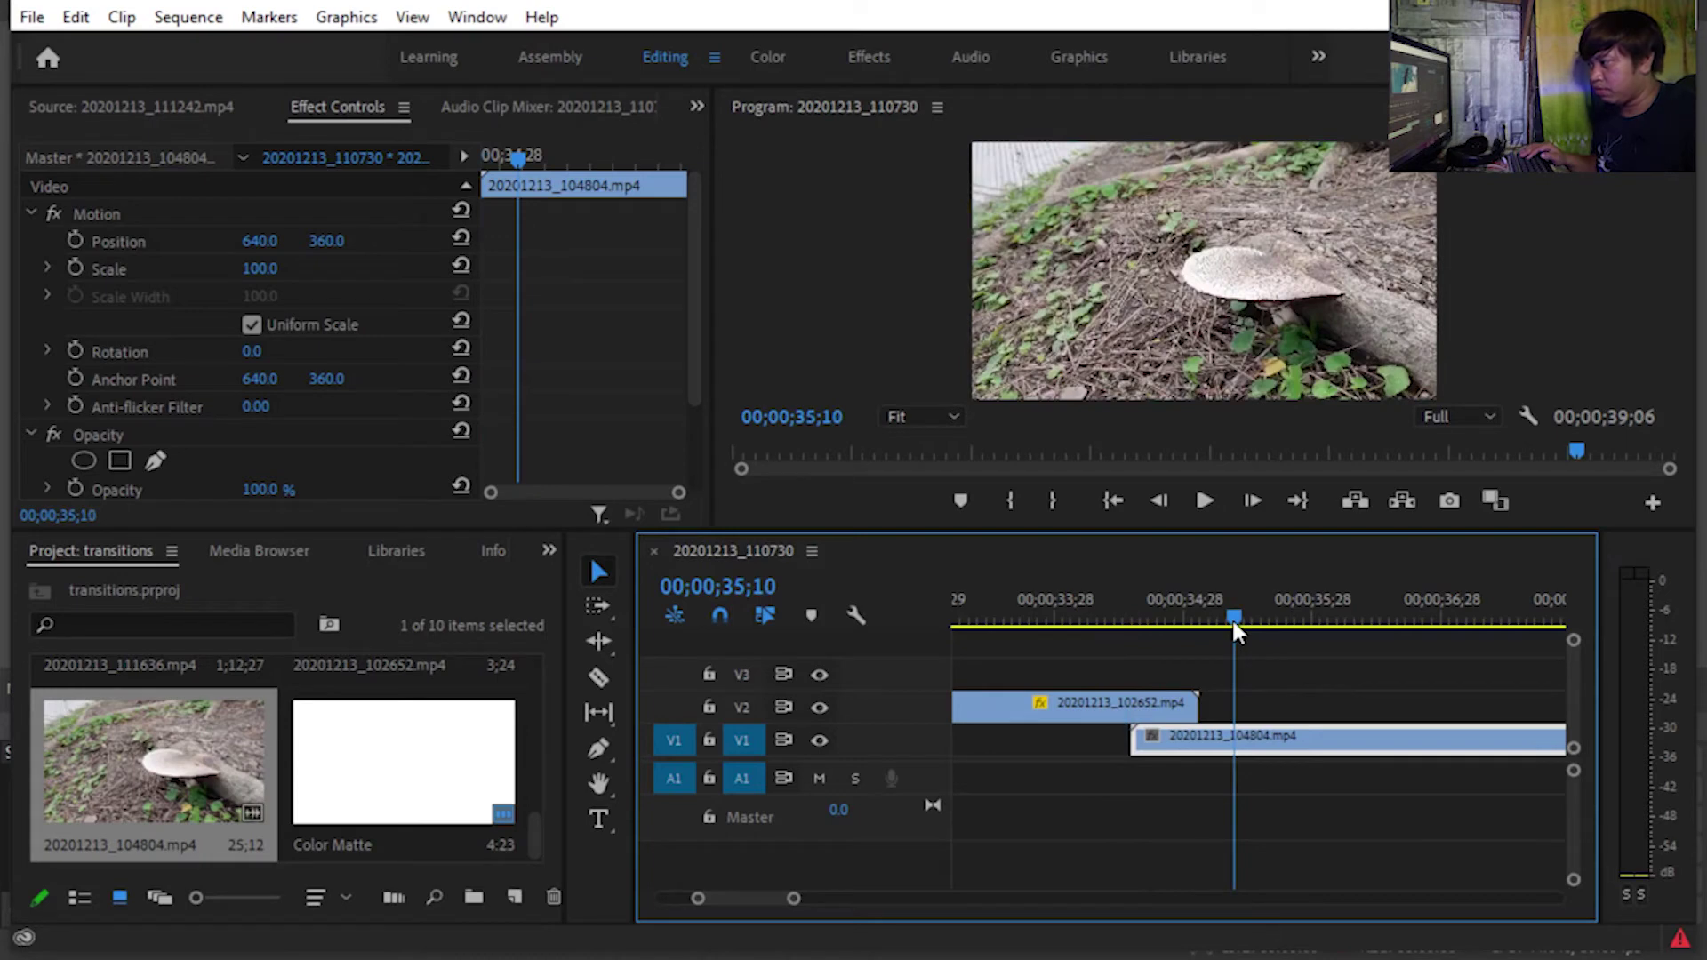
{"action": "key", "text": "space"}
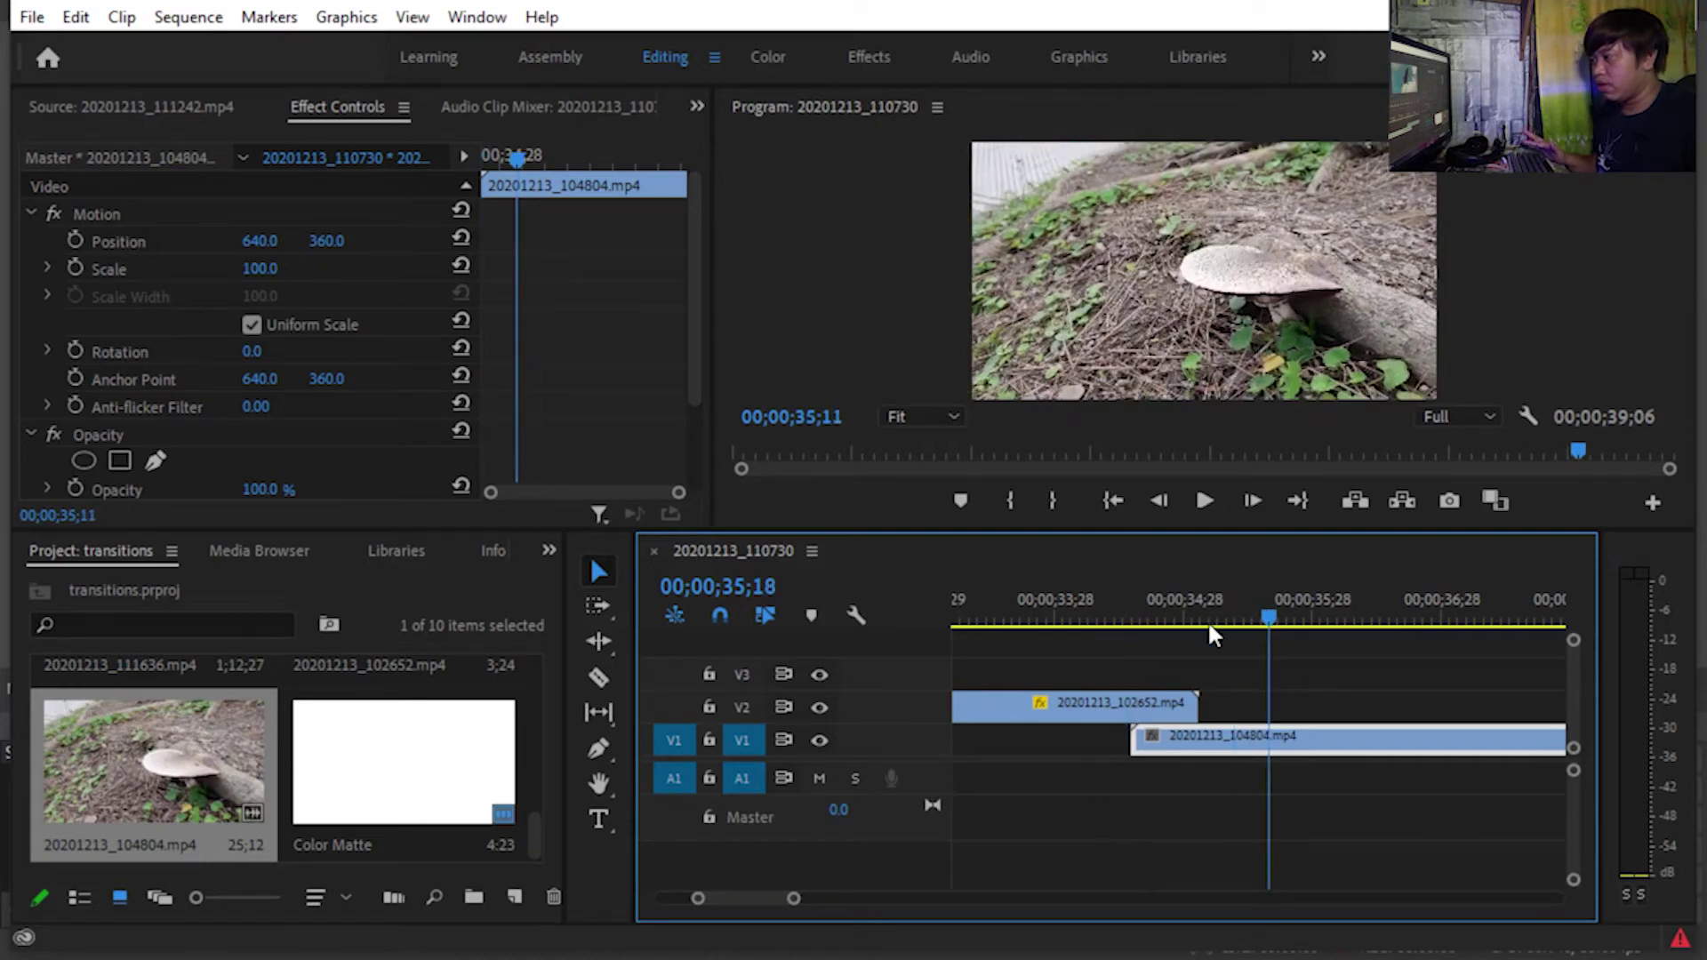
{"action": "key", "text": "Up"}
Search Effects for 'cir' and apply the Circle effect to 20201213_102652.mp4 on V2.
{"action": "left_click", "coordinate": [549, 550]}
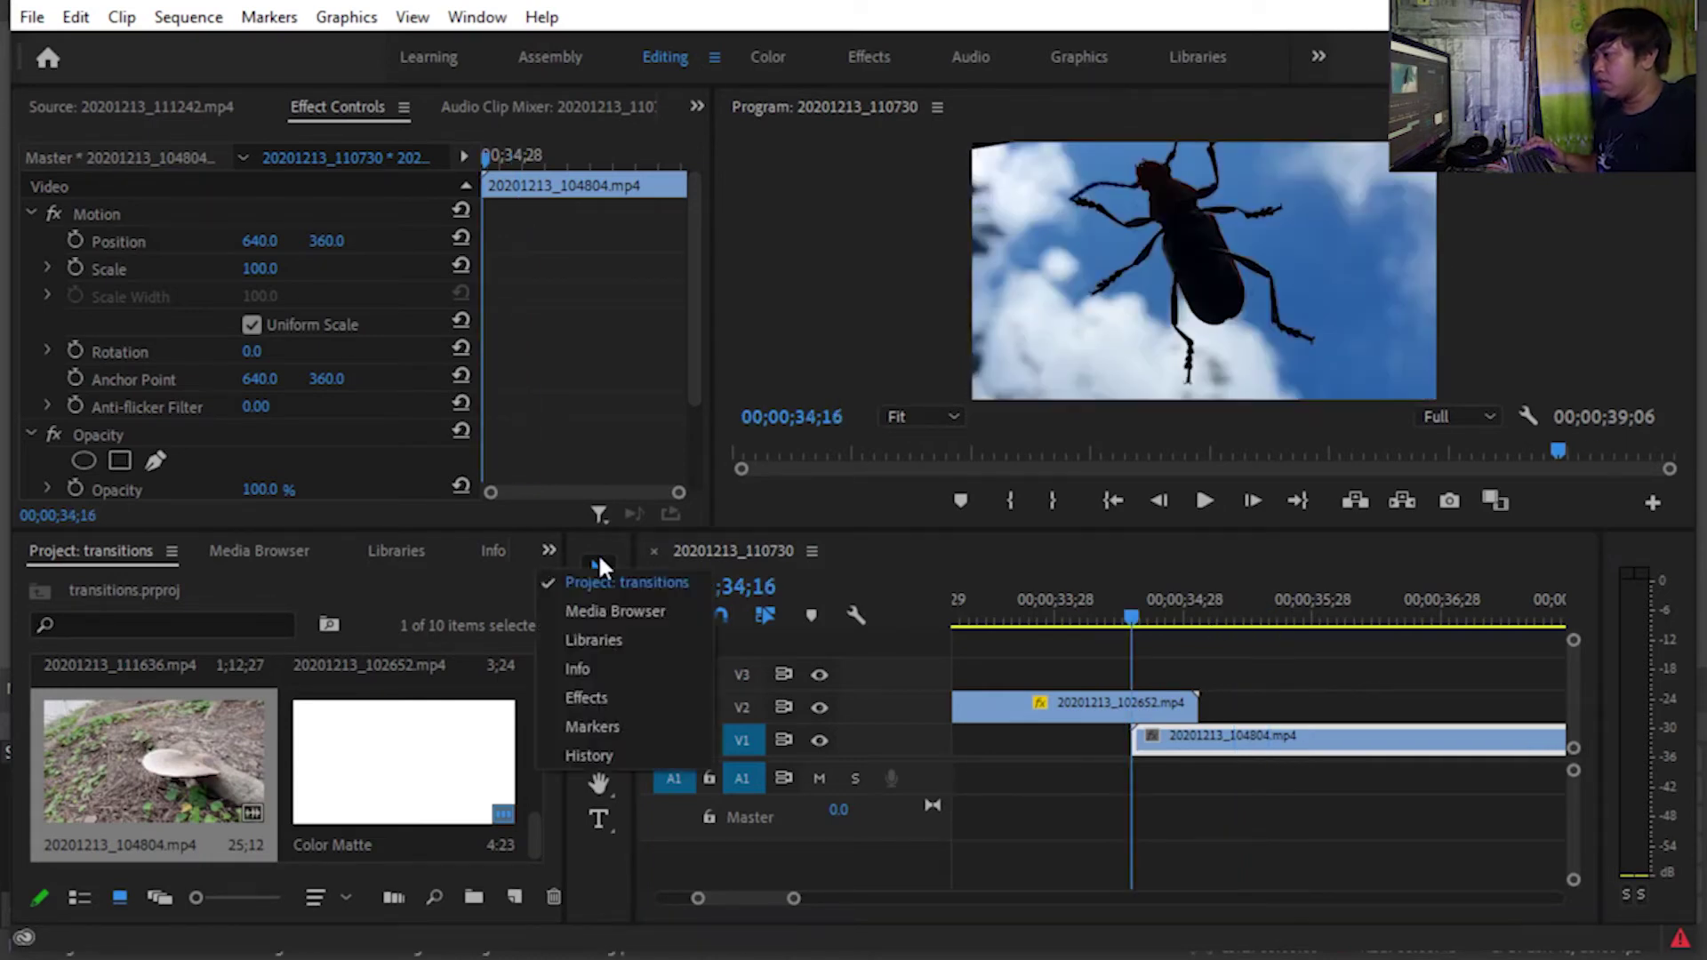
{"action": "left_click", "coordinate": [627, 697]}
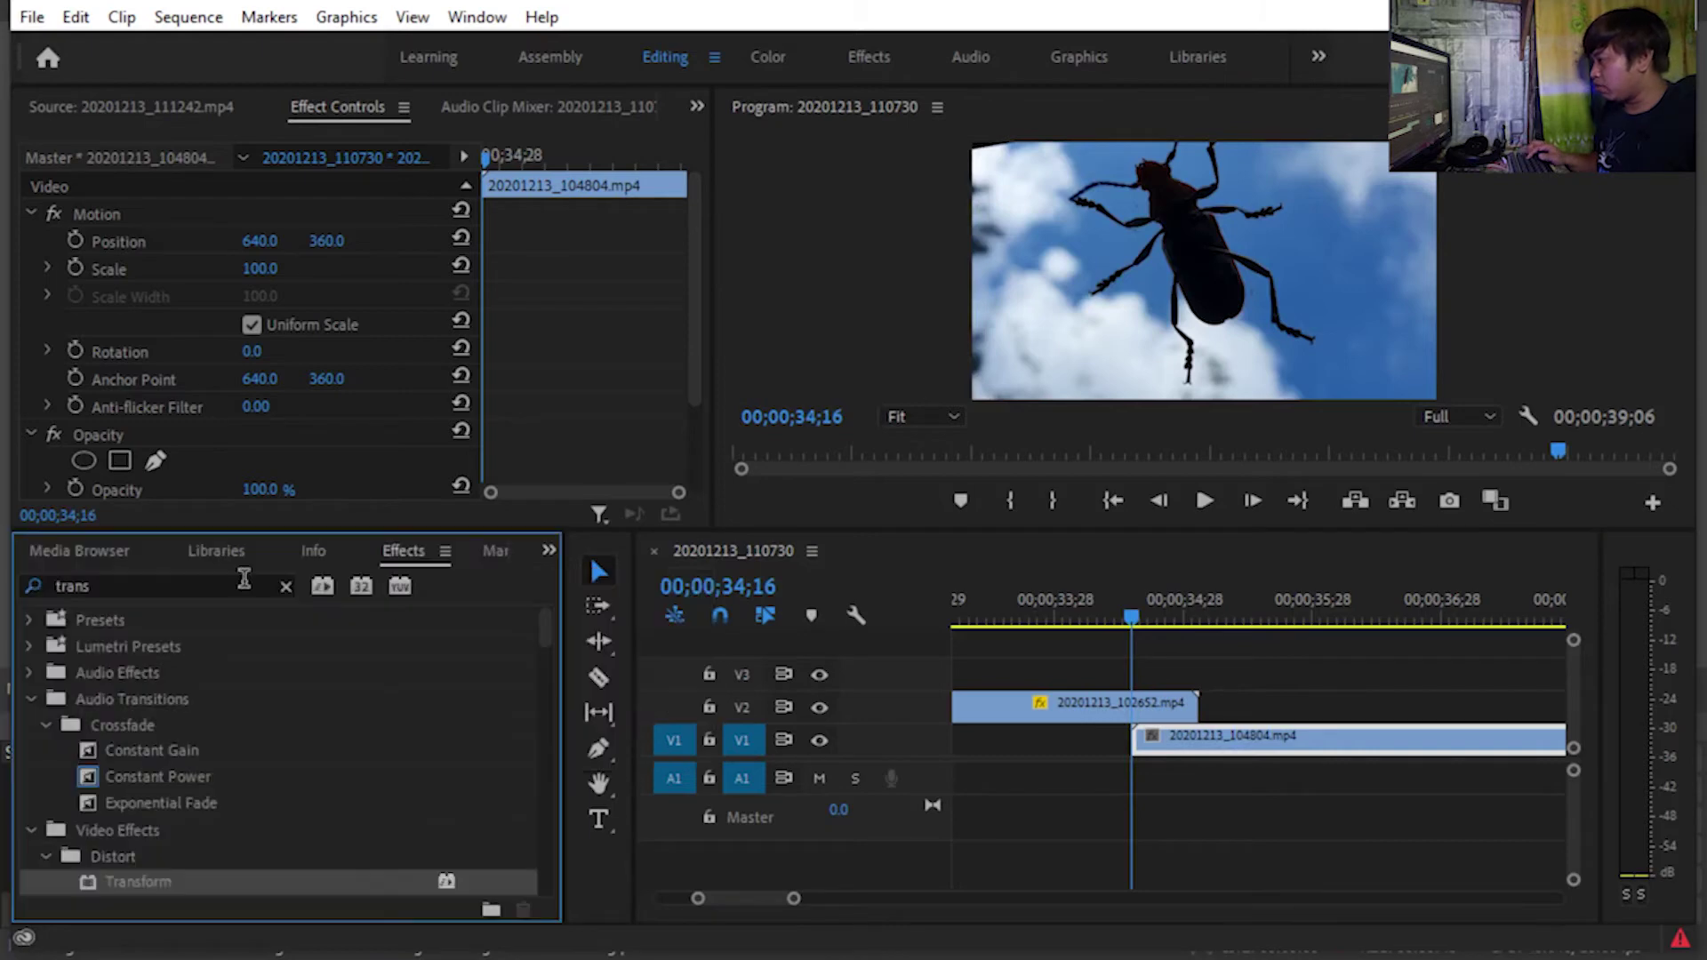
{"action": "left_click", "coordinate": [243, 579]}
{"action": "key", "text": "BackSpace"}
{"action": "type", "text": "c"}
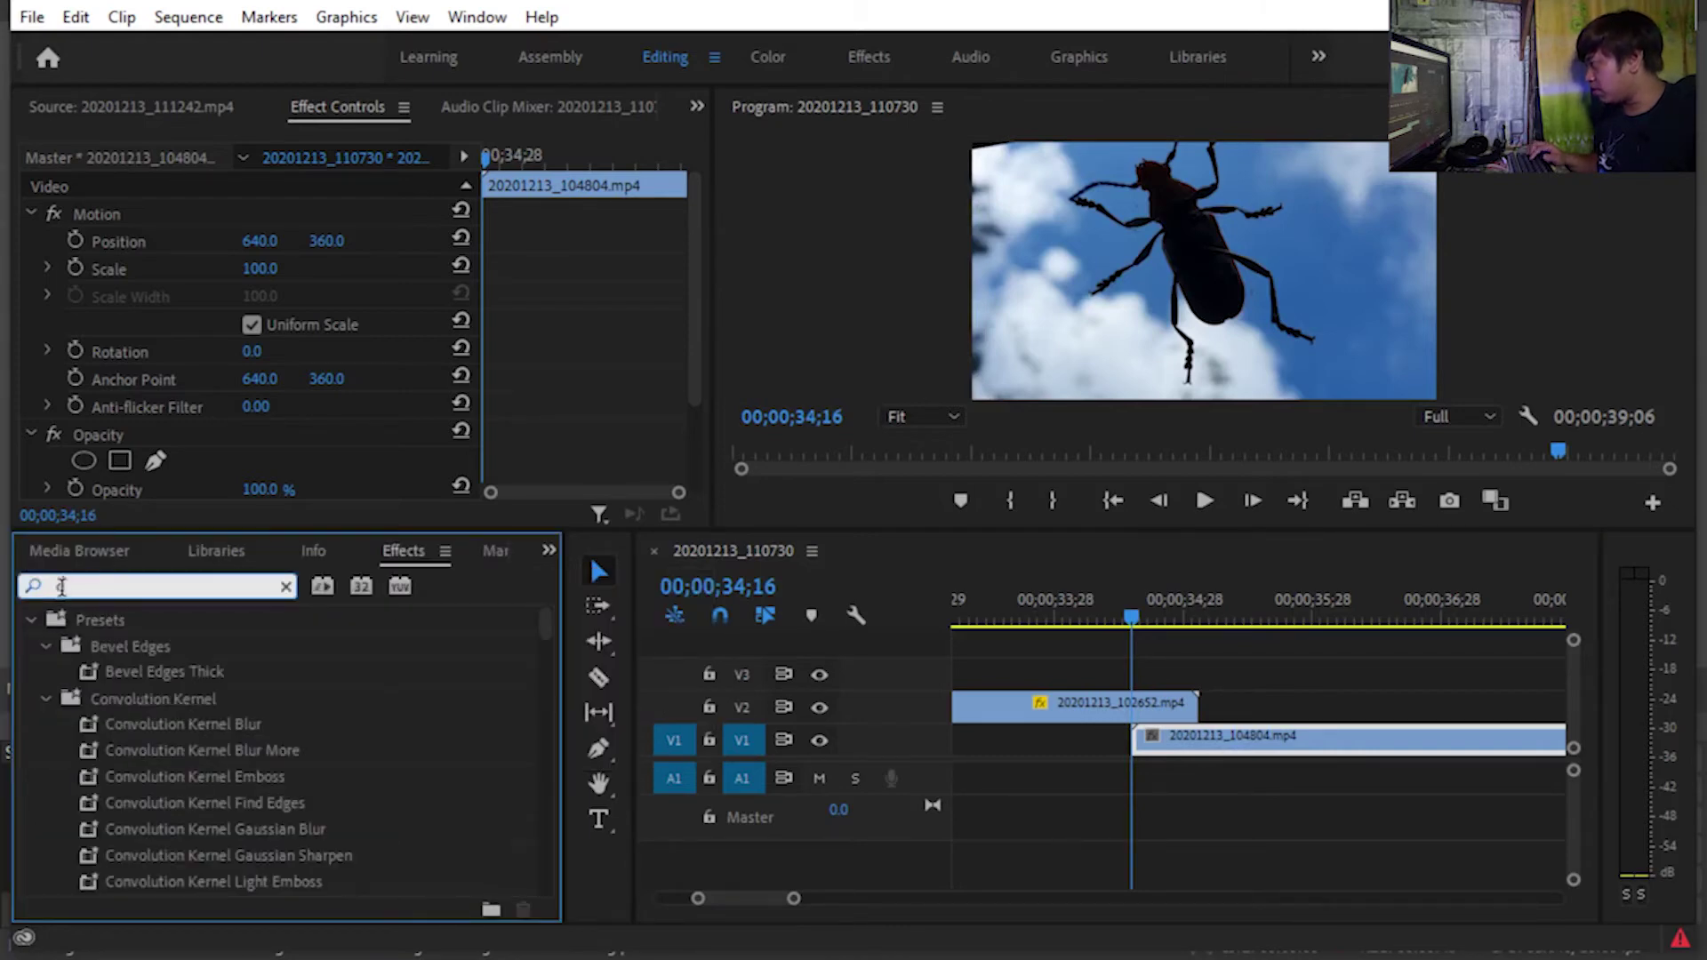
{"action": "type", "text": "ir"}
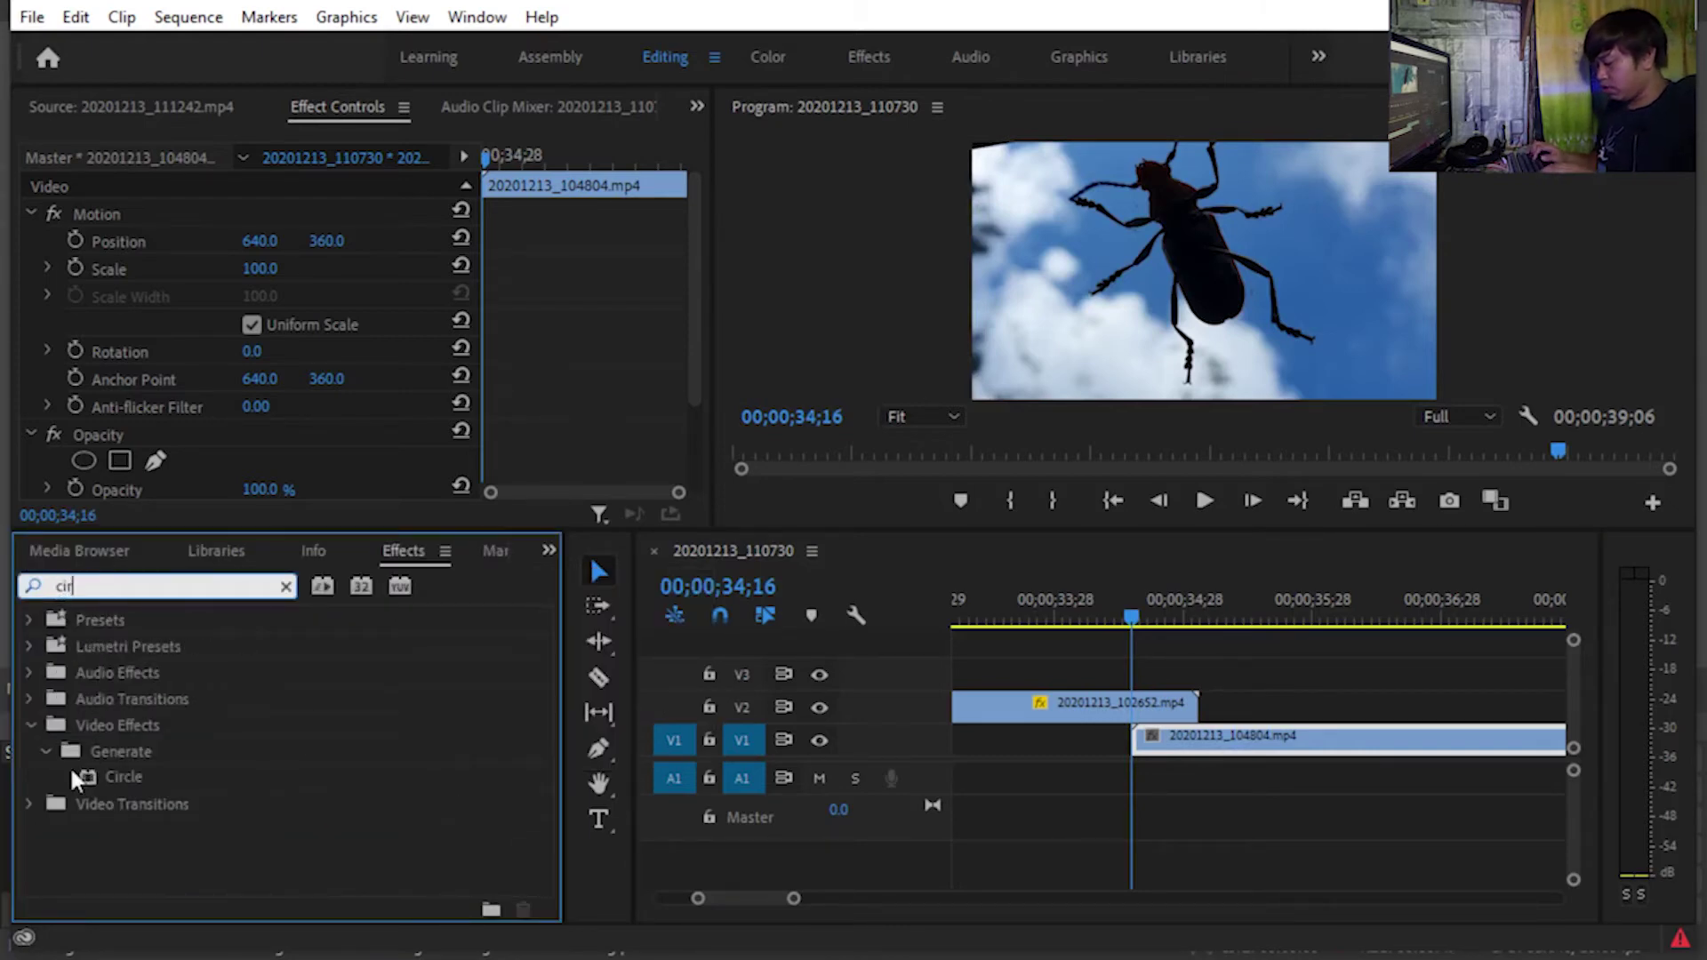
{"action": "left_click", "coordinate": [143, 776]}
{"action": "left_click_drag", "start_coordinate": [163, 777], "coordinate": [1079, 707]}
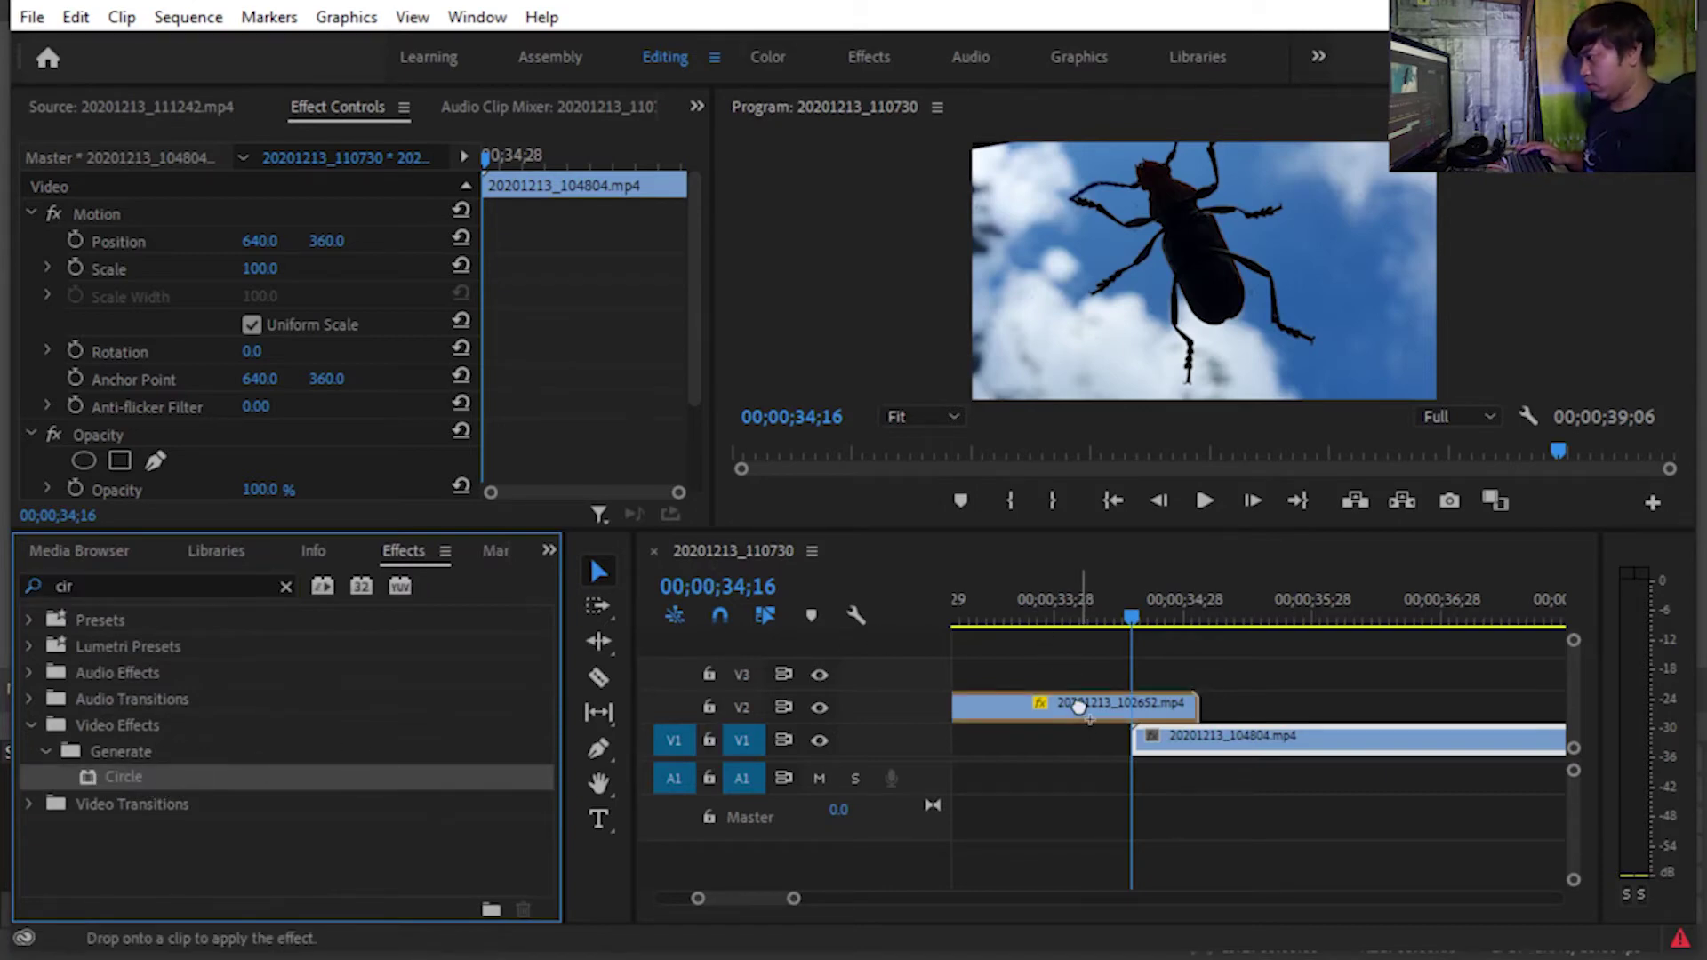
{"action": "left_click_drag", "start_coordinate": [1079, 707], "coordinate": [1080, 704]}
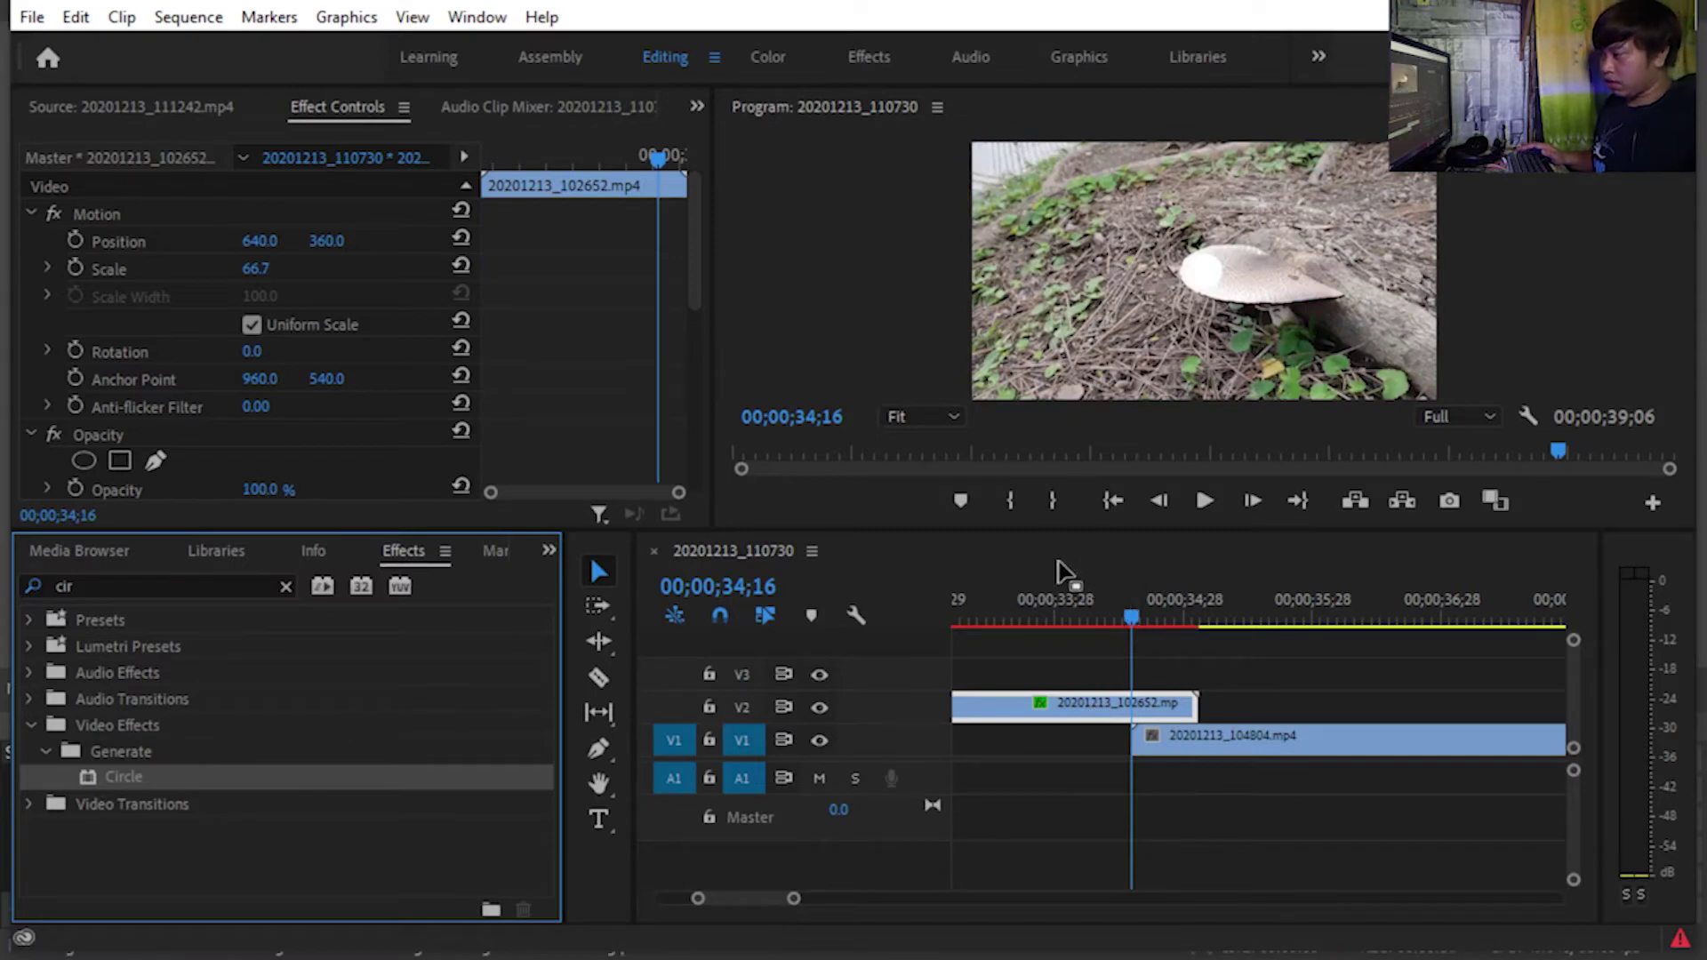
Move the playhead to 34;17, where the clips overlap, in the upper clip's Effect Controls.
{"action": "left_click_drag", "start_coordinate": [1134, 614], "coordinate": [1127, 623]}
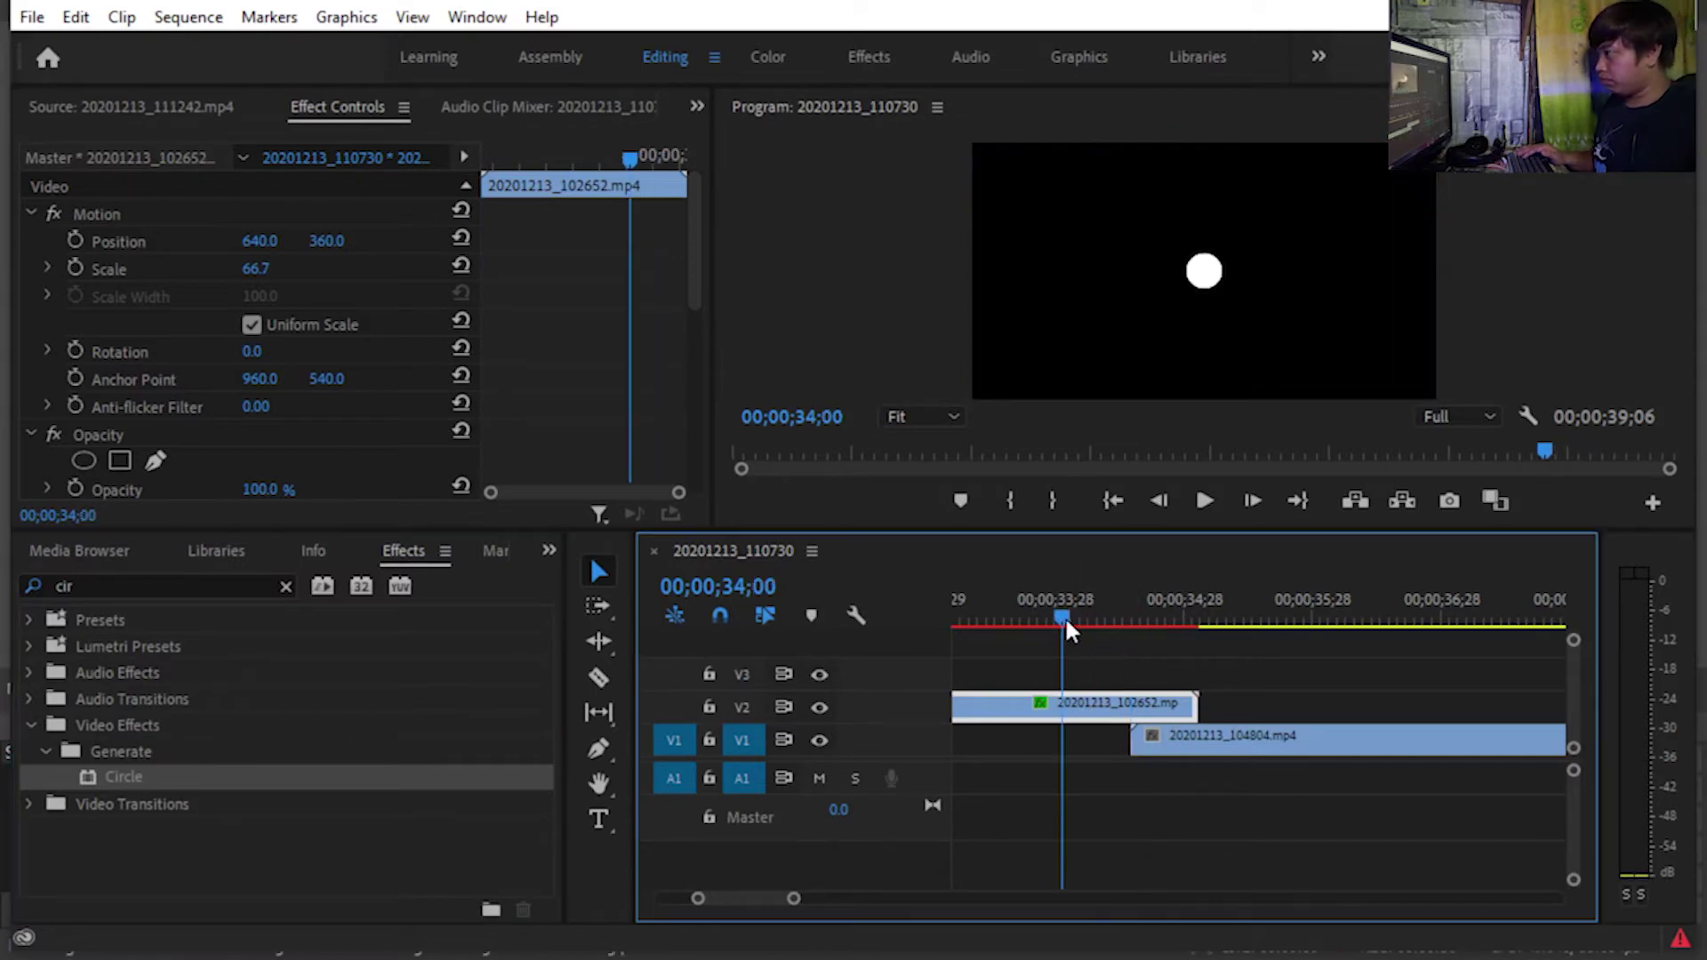
{"action": "left_click", "coordinate": [1126, 620]}
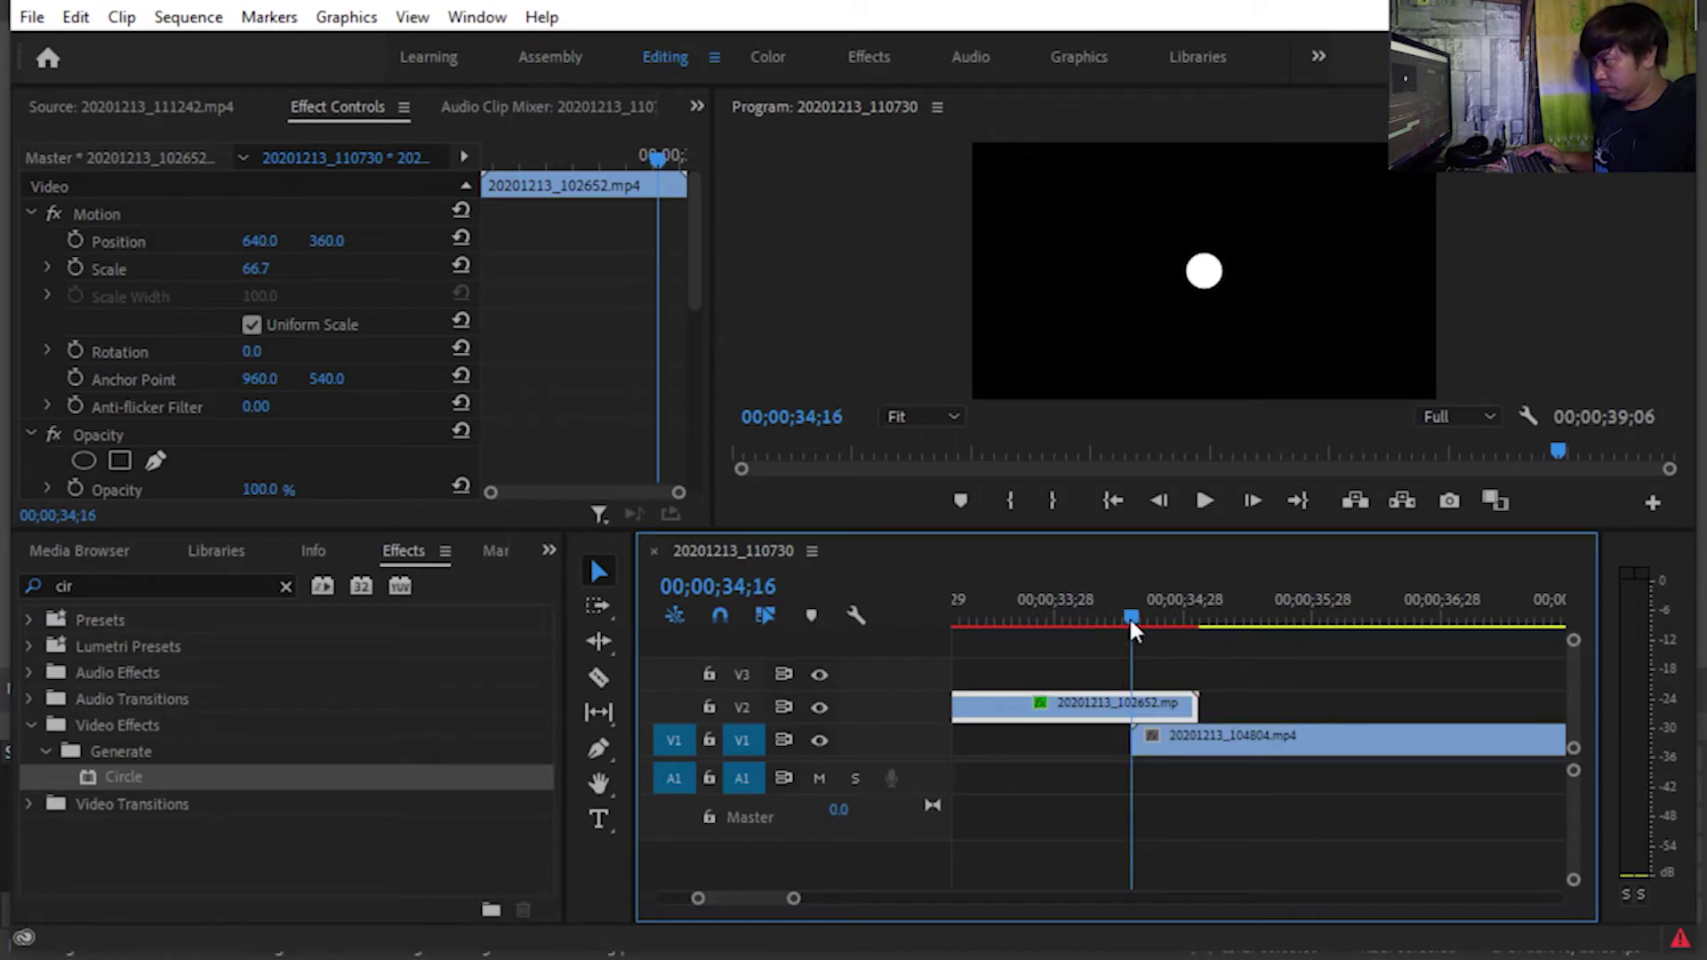
{"action": "left_click_drag", "start_coordinate": [1113, 622], "coordinate": [1136, 619]}
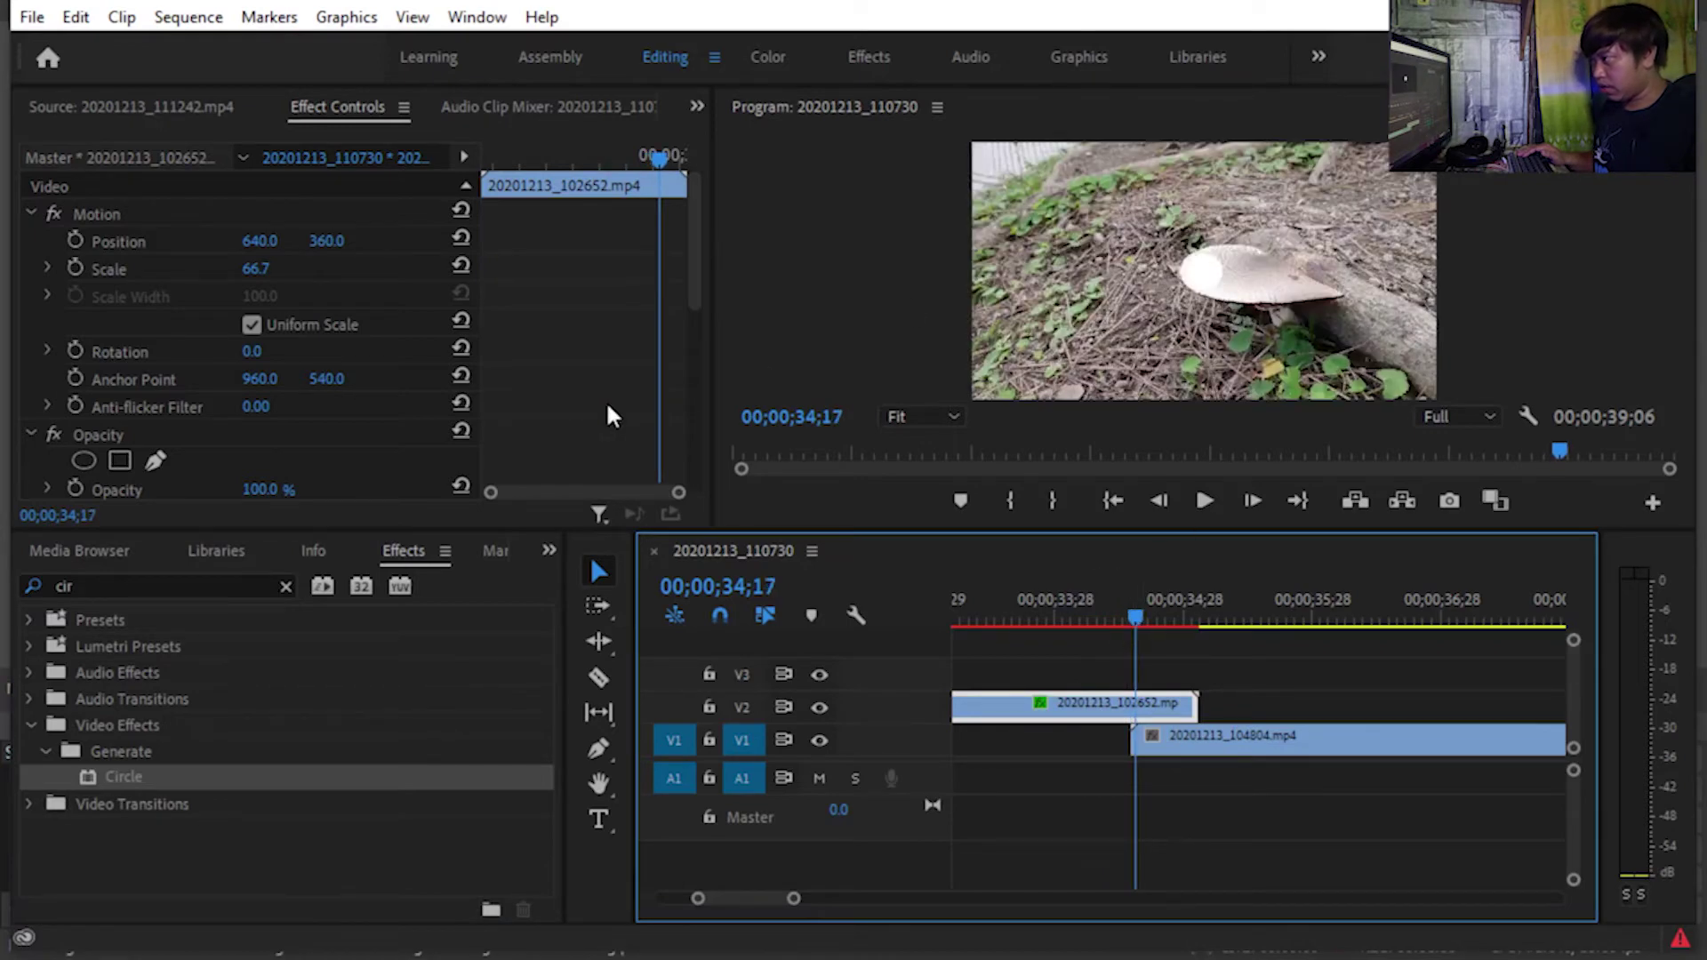
{"action": "left_click", "coordinate": [685, 289]}
Enter 0 for the Circle Radius and turn on its stopwatch, keying it at 34;17.
{"action": "left_click_drag", "start_coordinate": [696, 263], "coordinate": [687, 356]}
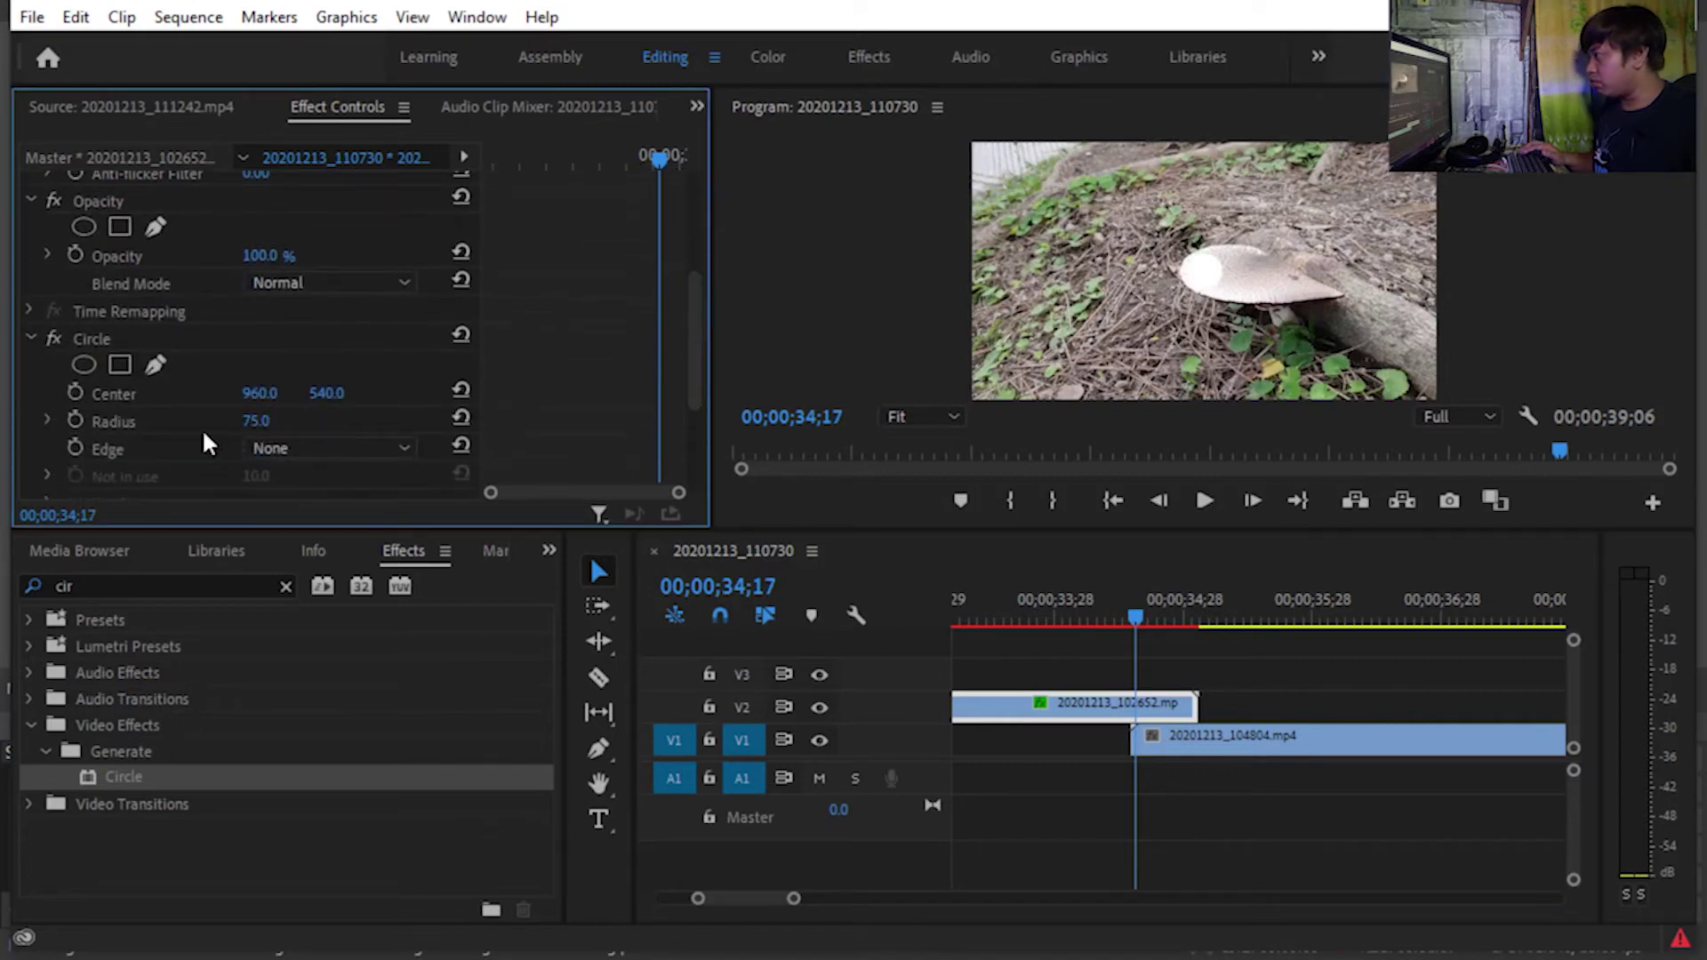
{"action": "left_click", "coordinate": [257, 421]}
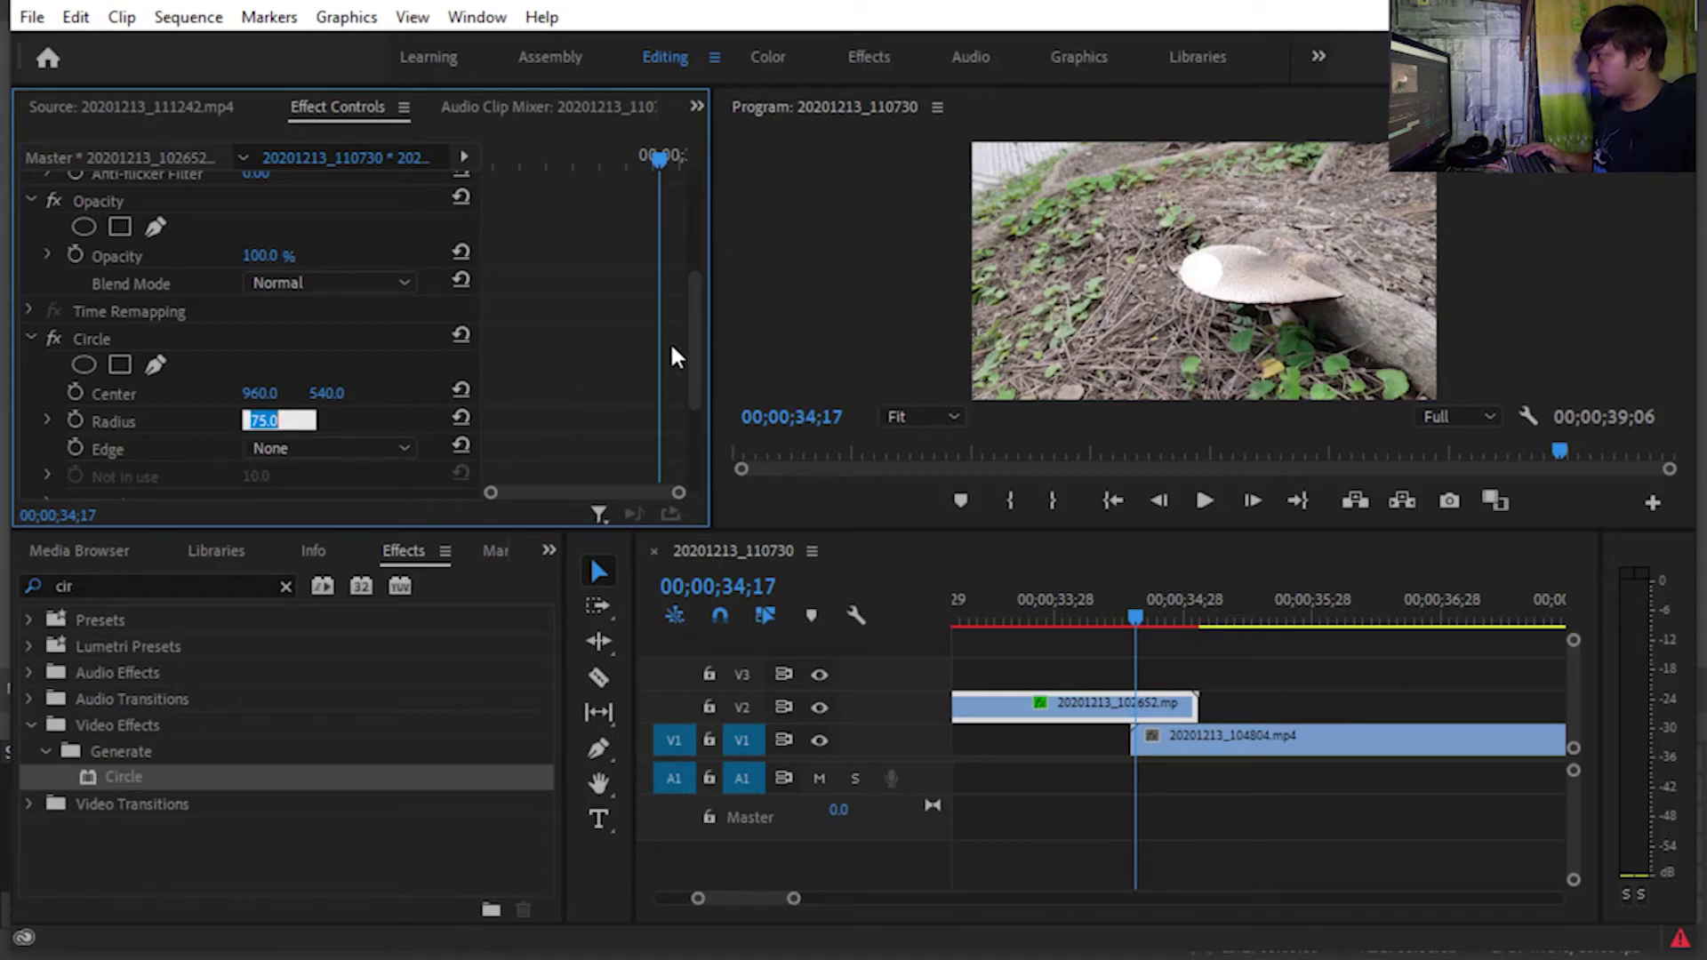
{"action": "left_click_drag", "start_coordinate": [698, 352], "coordinate": [694, 367]}
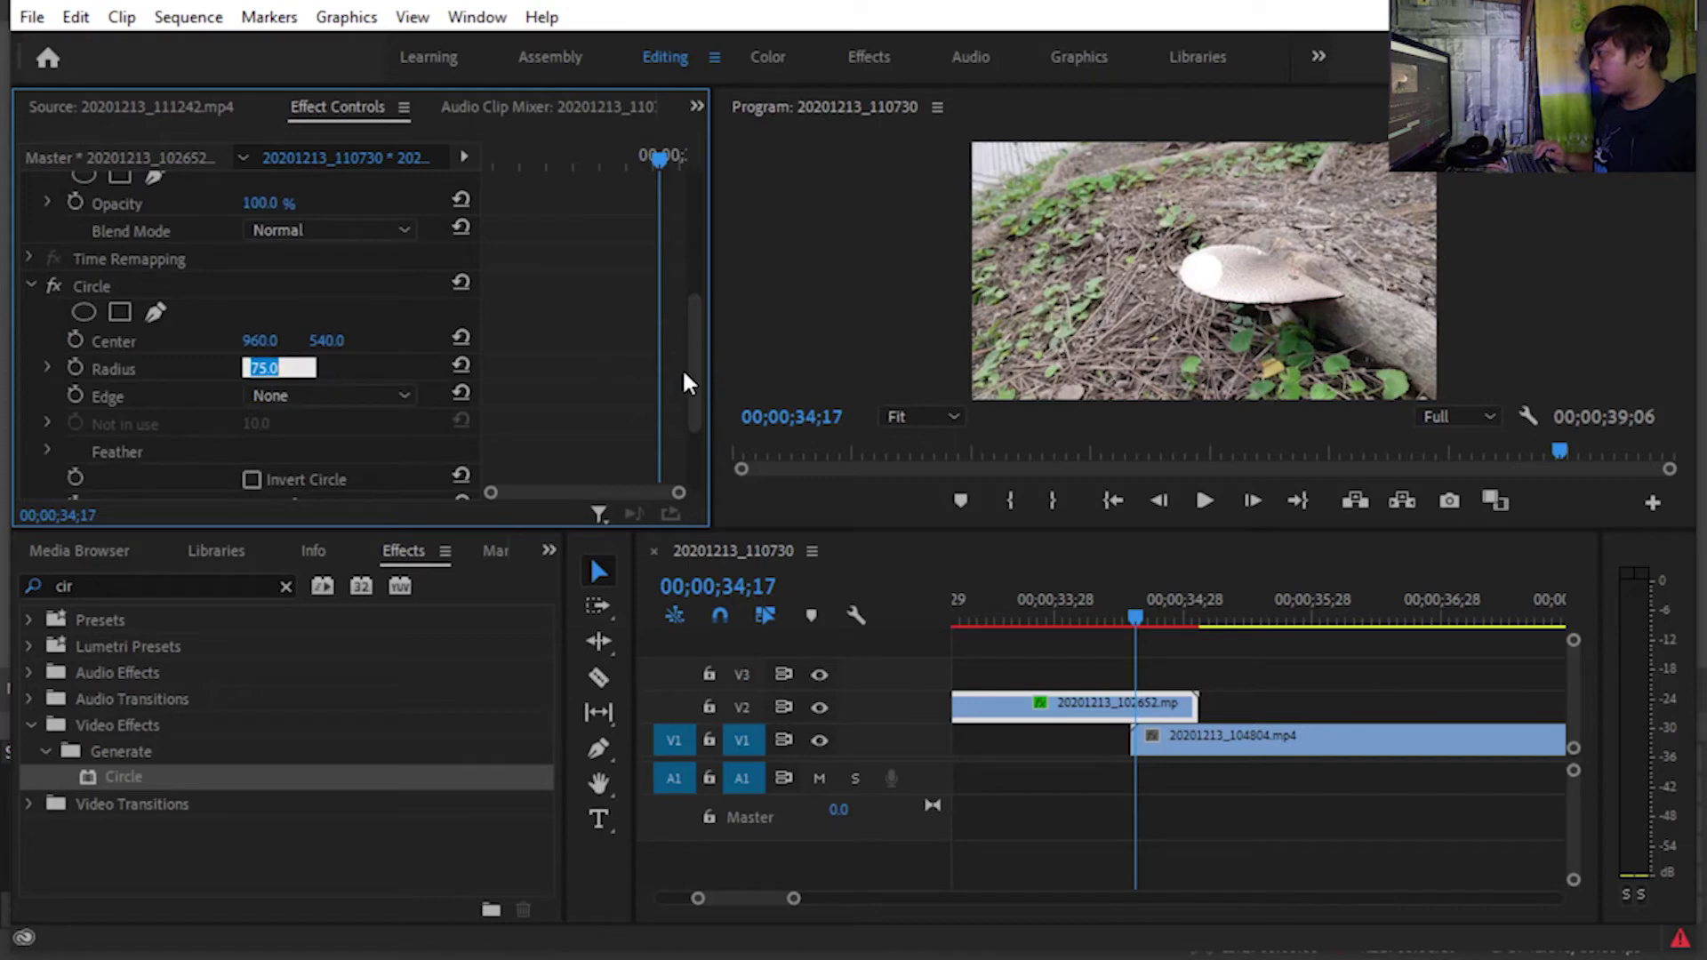
{"action": "scroll", "coordinate": [688, 372], "scroll_direction": "down", "scroll_amount": 2}
{"action": "scroll", "coordinate": [686, 377], "scroll_direction": "up", "scroll_amount": 2}
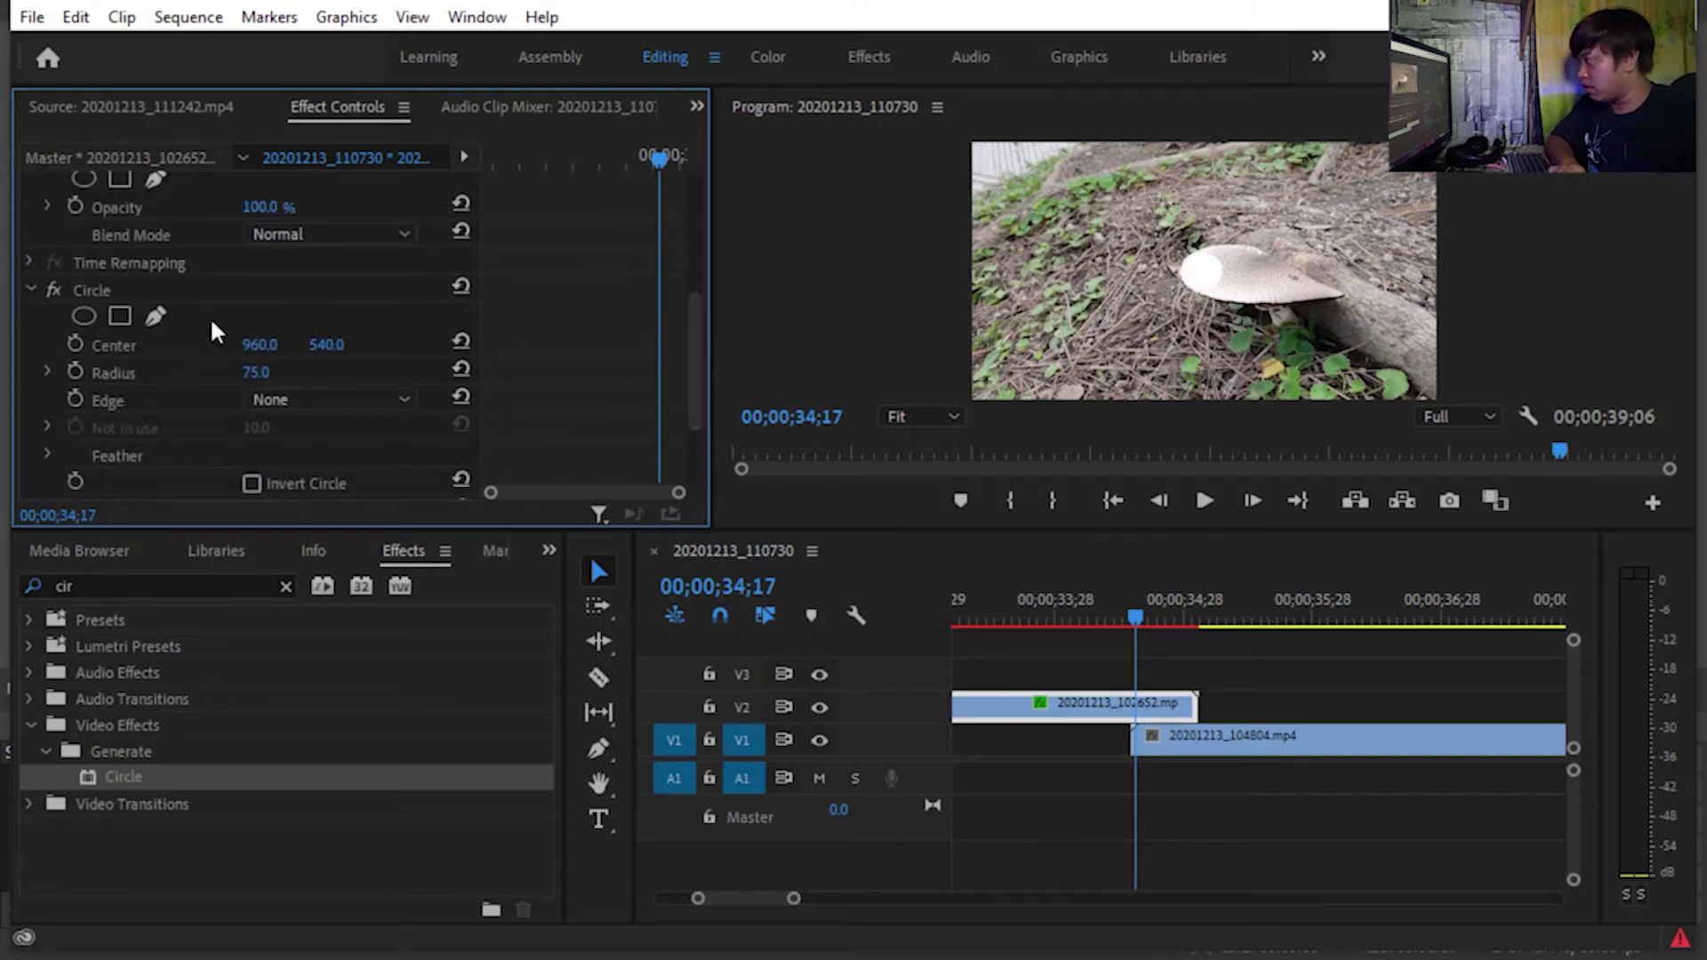
{"action": "left_click", "coordinate": [255, 378]}
{"action": "type", "text": "0"}
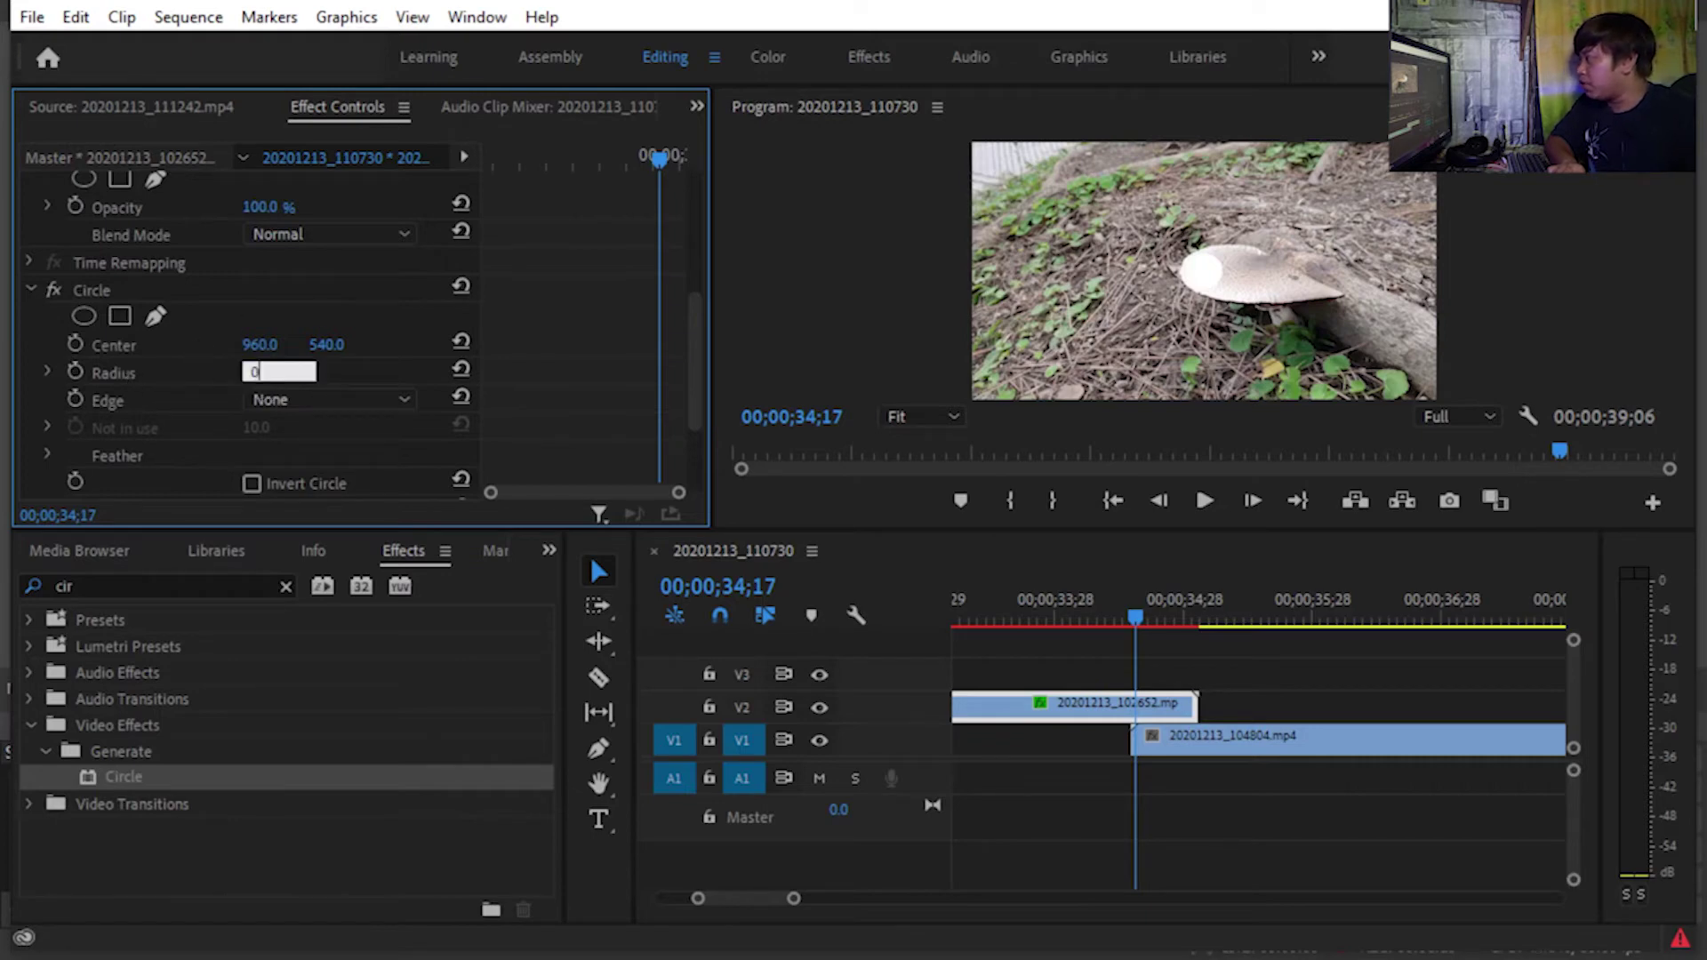
{"action": "key", "text": "Return"}
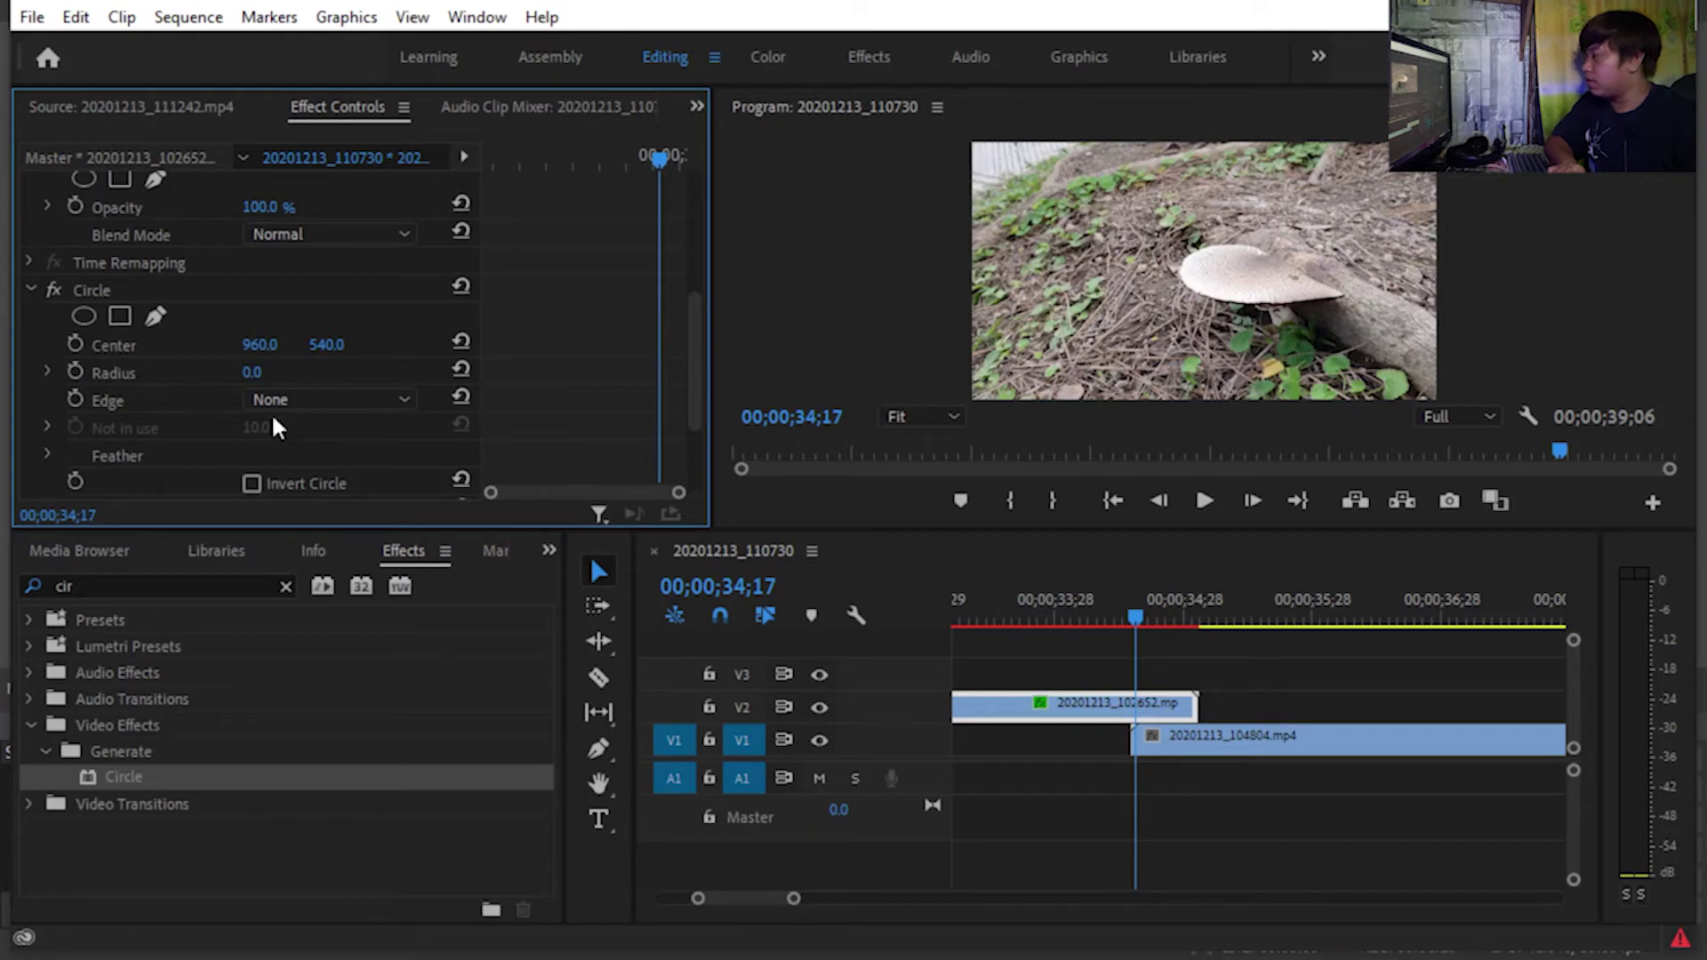
{"action": "left_click", "coordinate": [77, 371]}
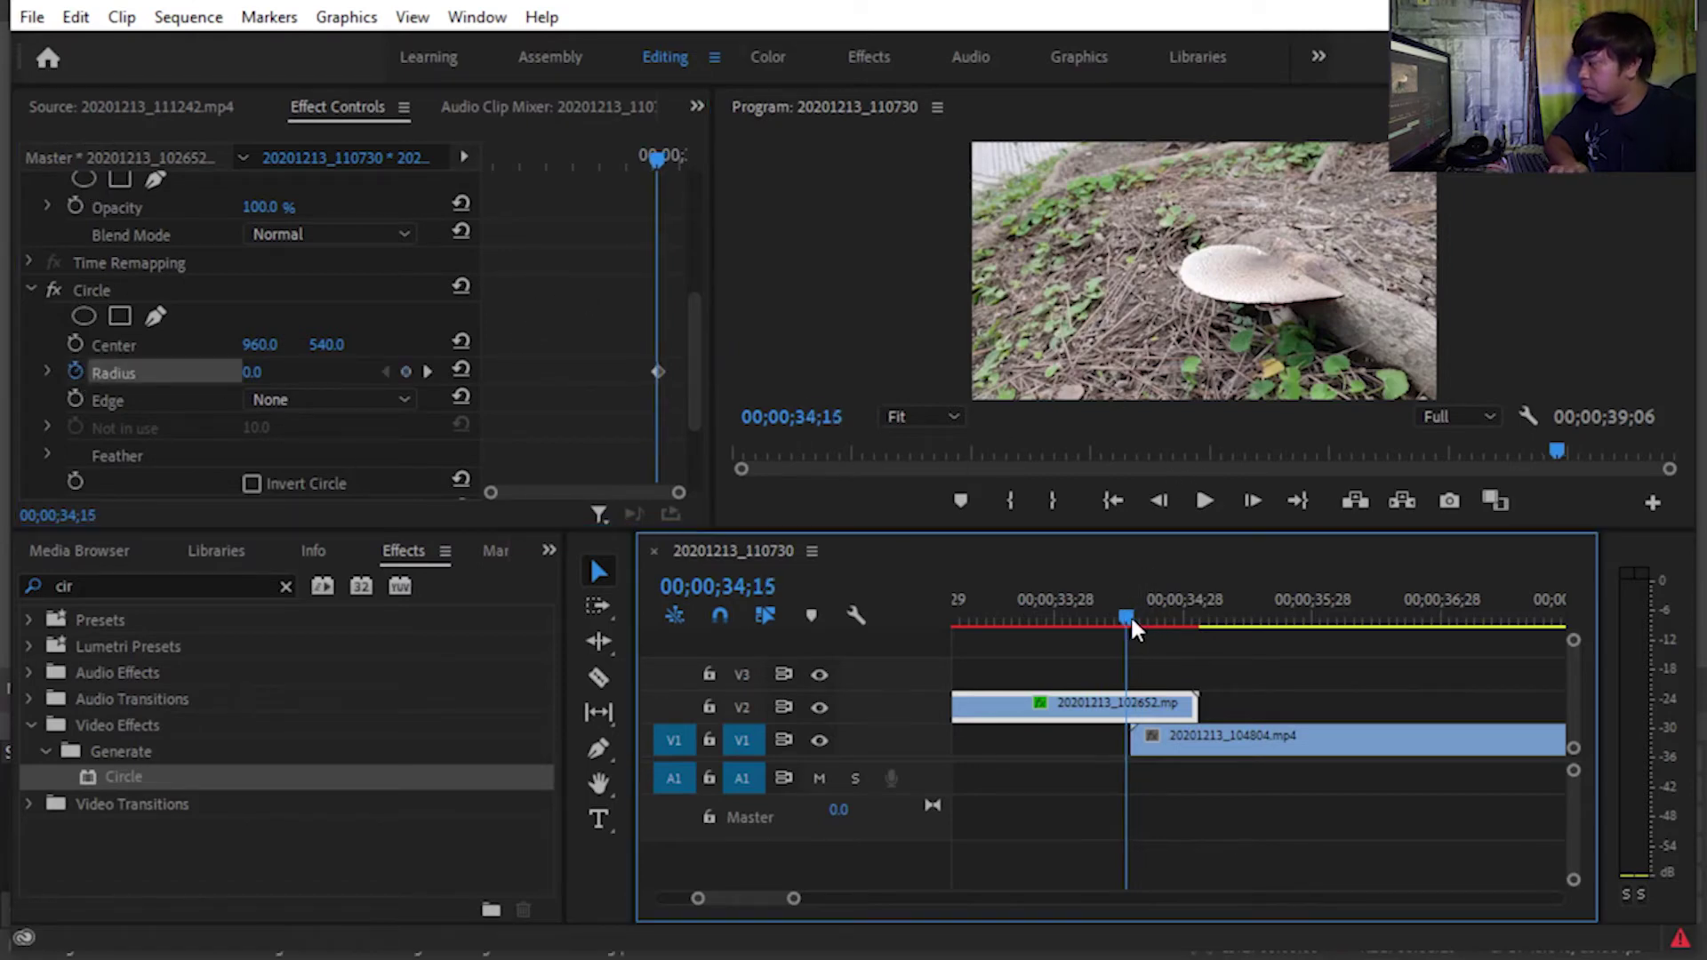
At 35;01 add a Radius keyframe and raise Radius to 1201.0 so the circle fills the frame.
{"action": "left_click_drag", "start_coordinate": [1141, 623], "coordinate": [1133, 622]}
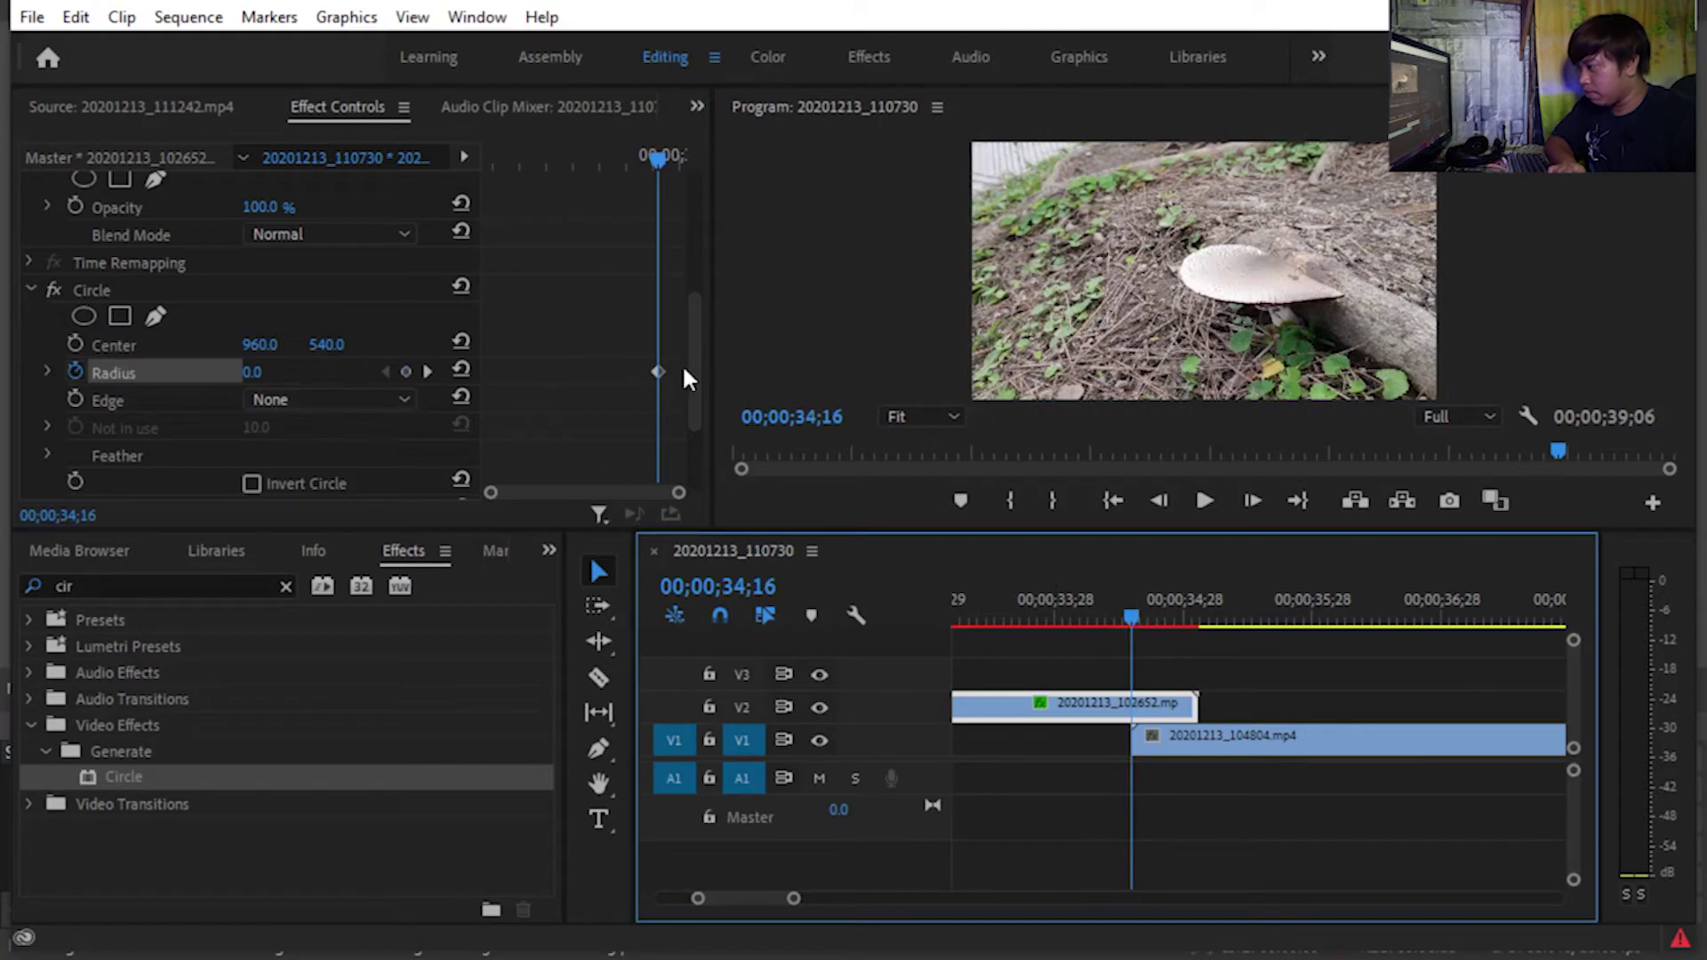
{"action": "left_click", "coordinate": [662, 153]}
{"action": "left_click_drag", "start_coordinate": [664, 156], "coordinate": [686, 153]}
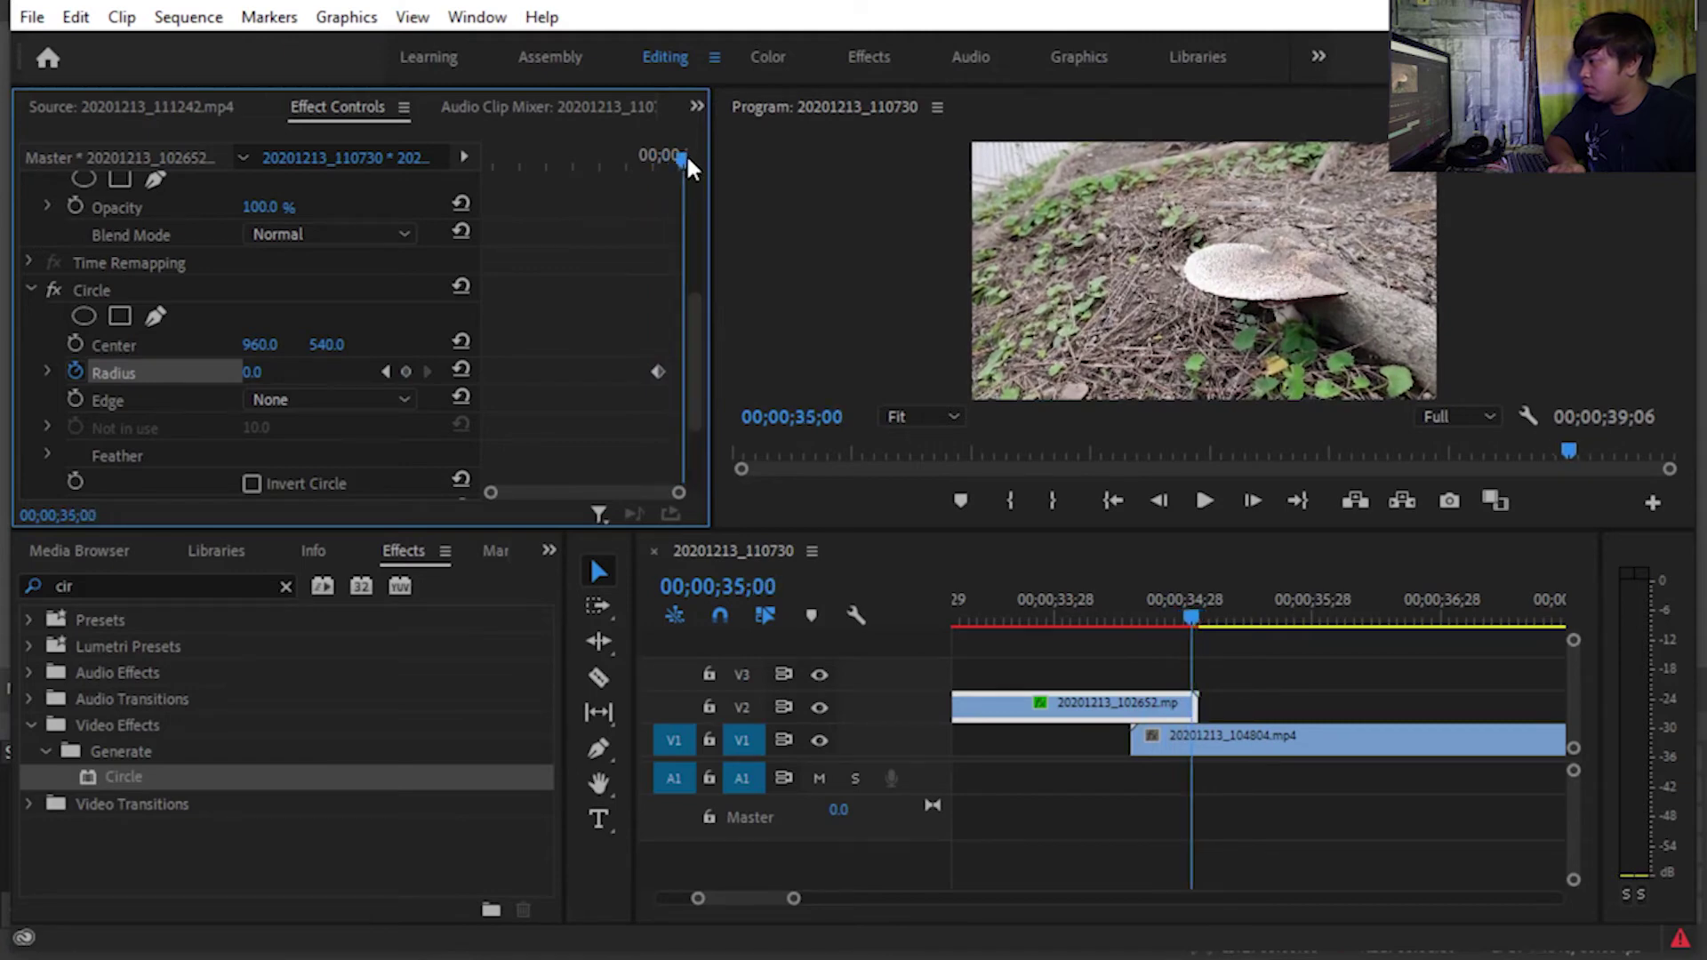
{"action": "left_click", "coordinate": [1192, 623]}
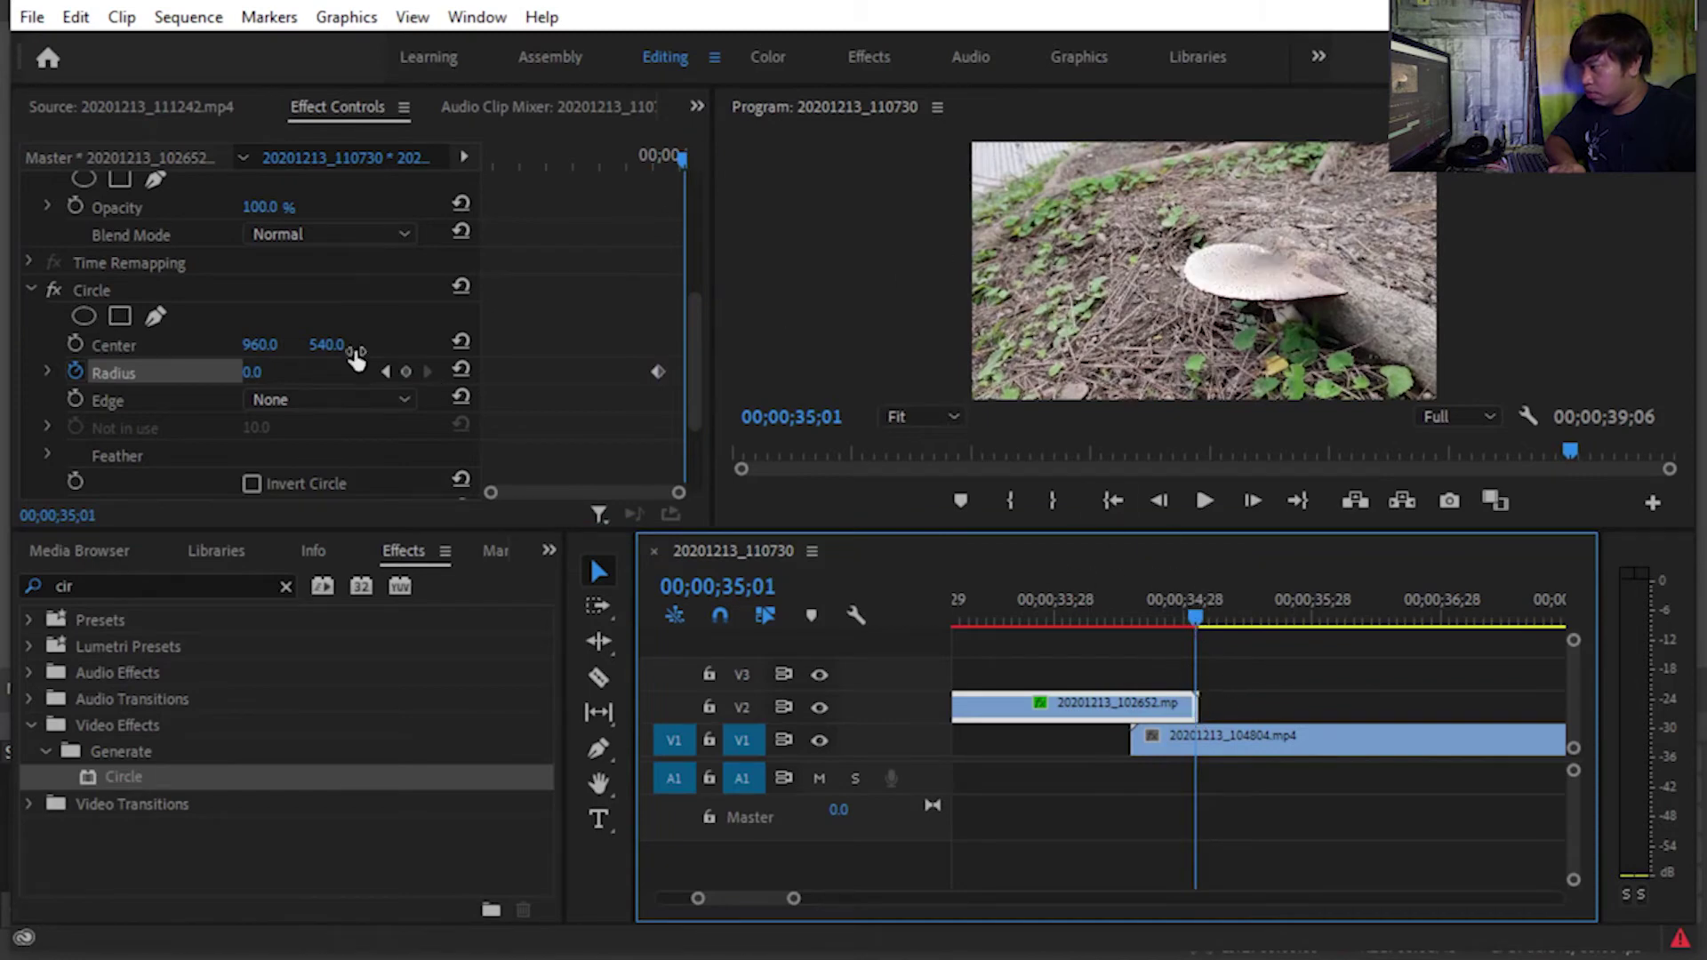
{"action": "left_click", "coordinate": [405, 371]}
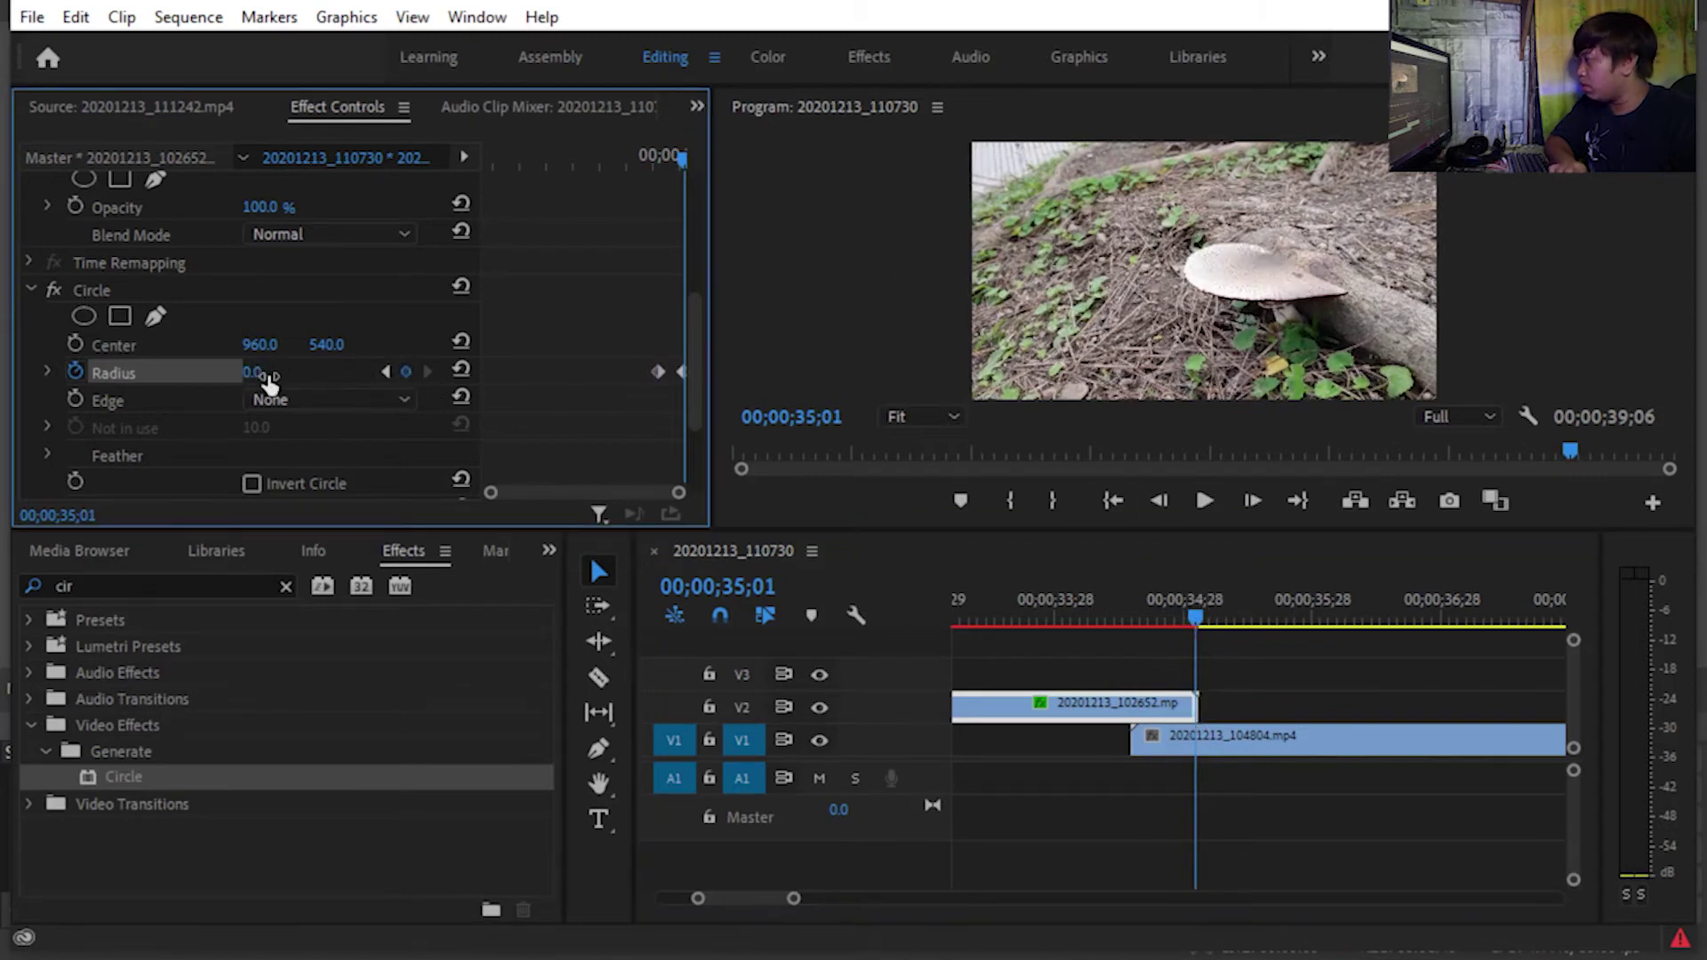
{"action": "left_click_drag", "start_coordinate": [251, 372], "coordinate": [386, 372]}
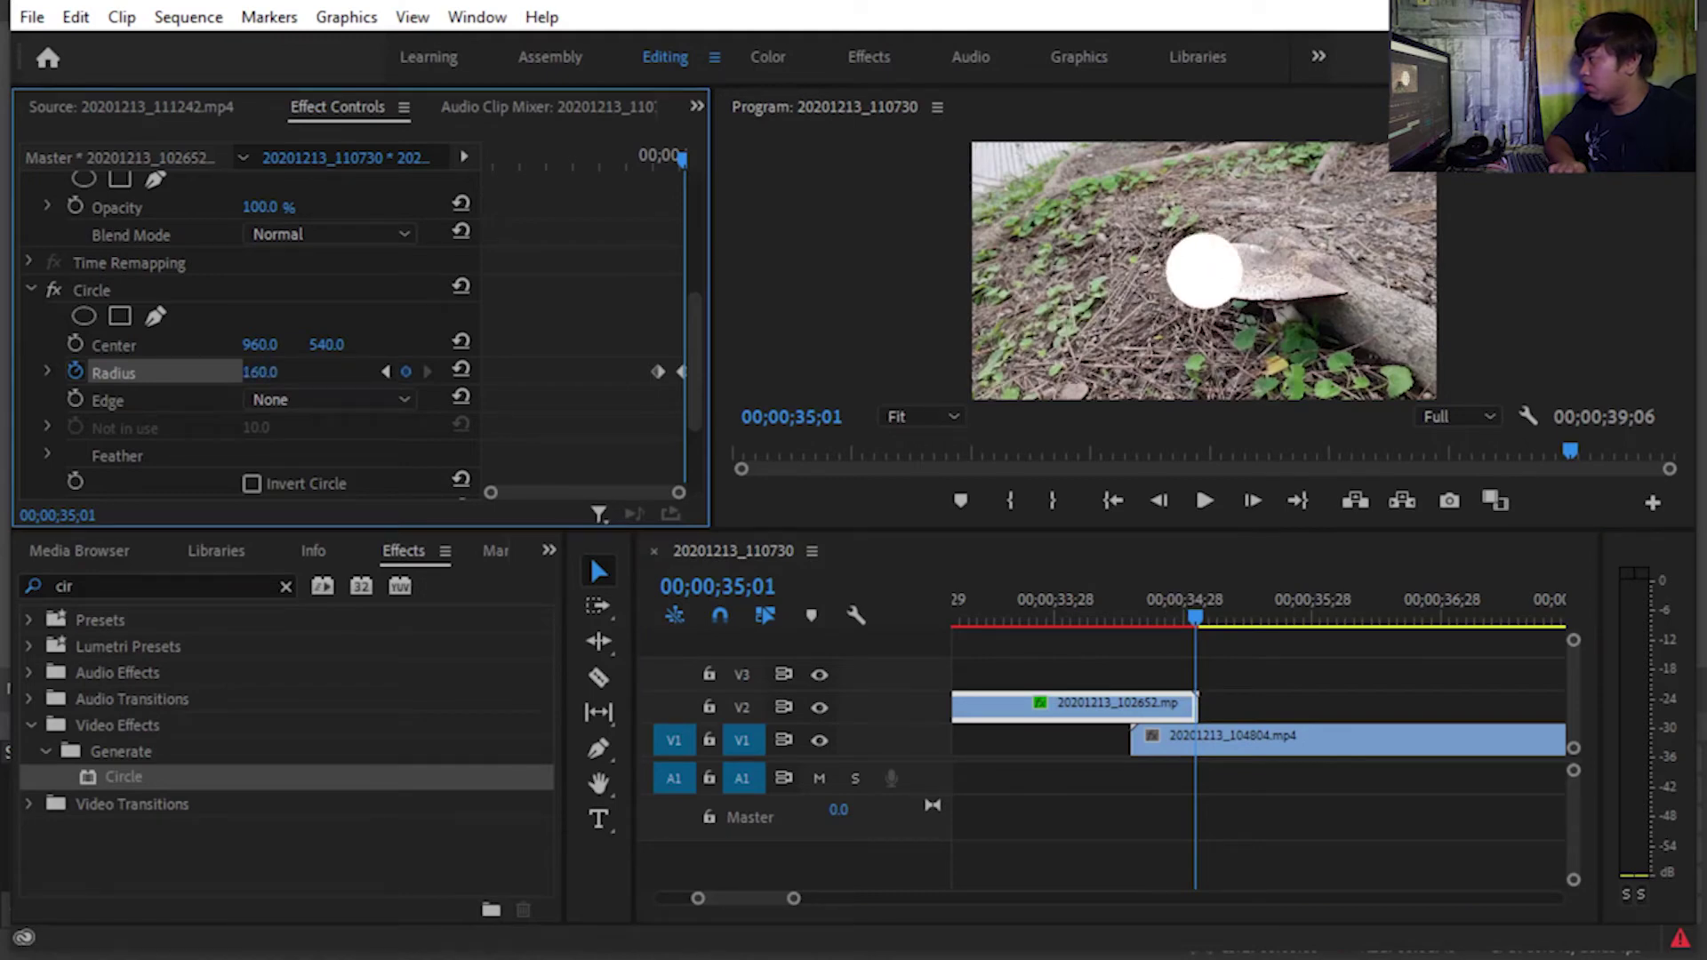
{"action": "left_click_drag", "start_coordinate": [263, 372], "coordinate": [289, 377]}
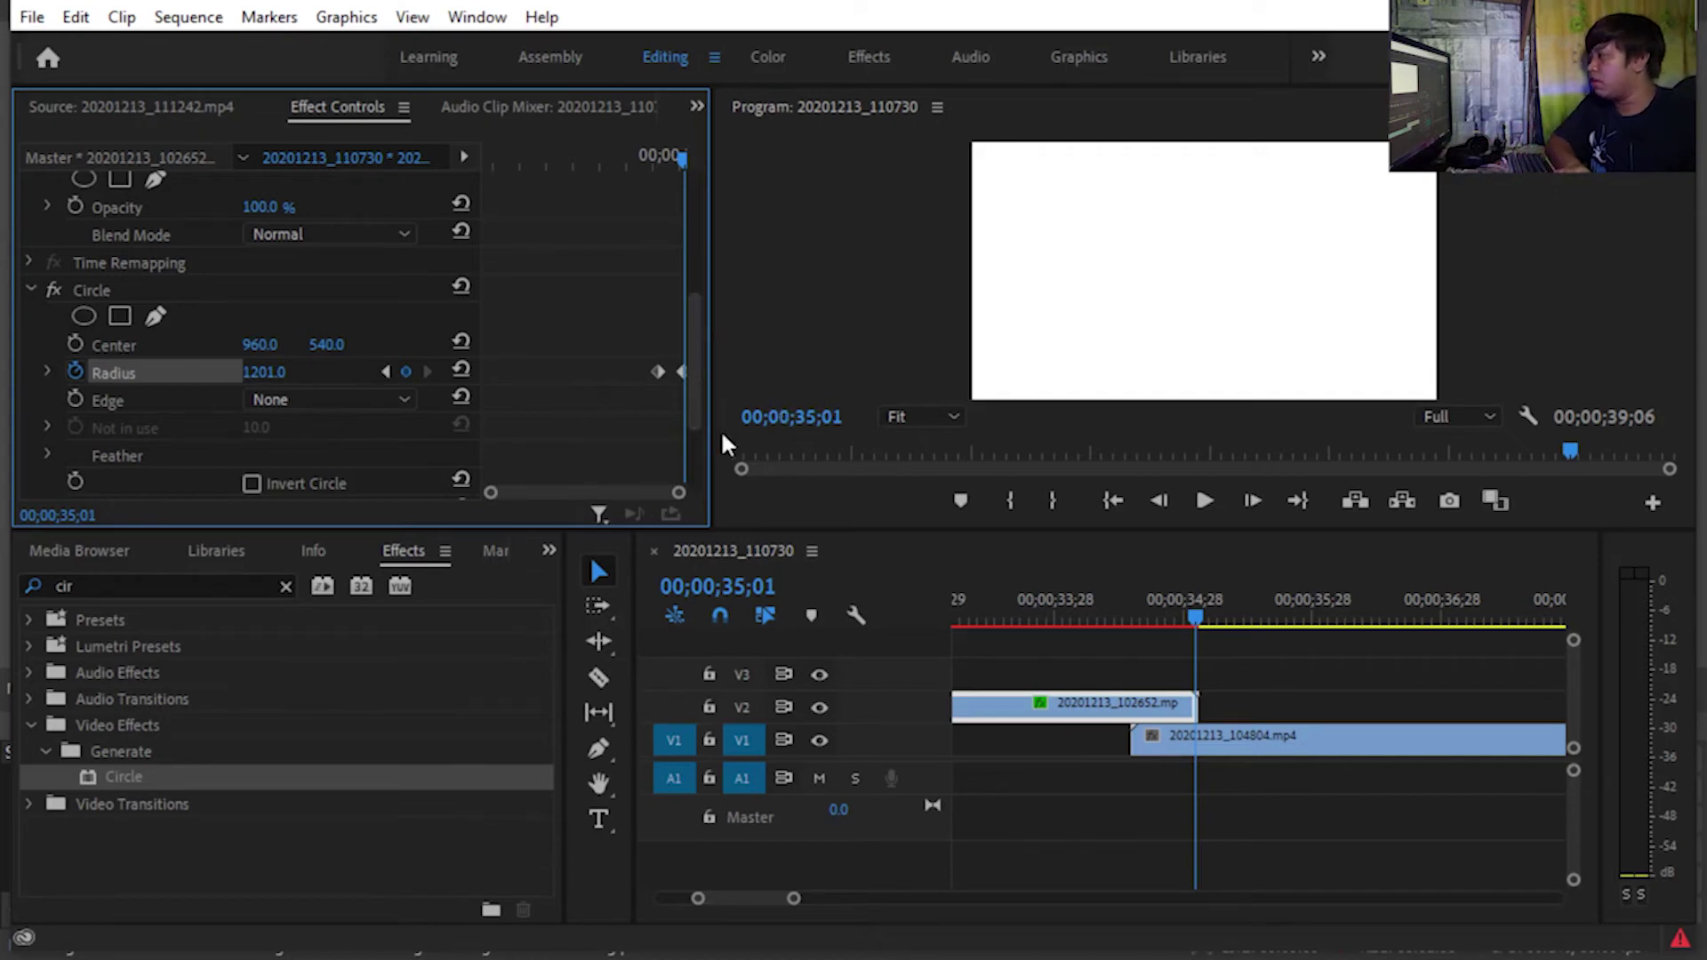
{"action": "left_click_drag", "start_coordinate": [693, 372], "coordinate": [691, 397]}
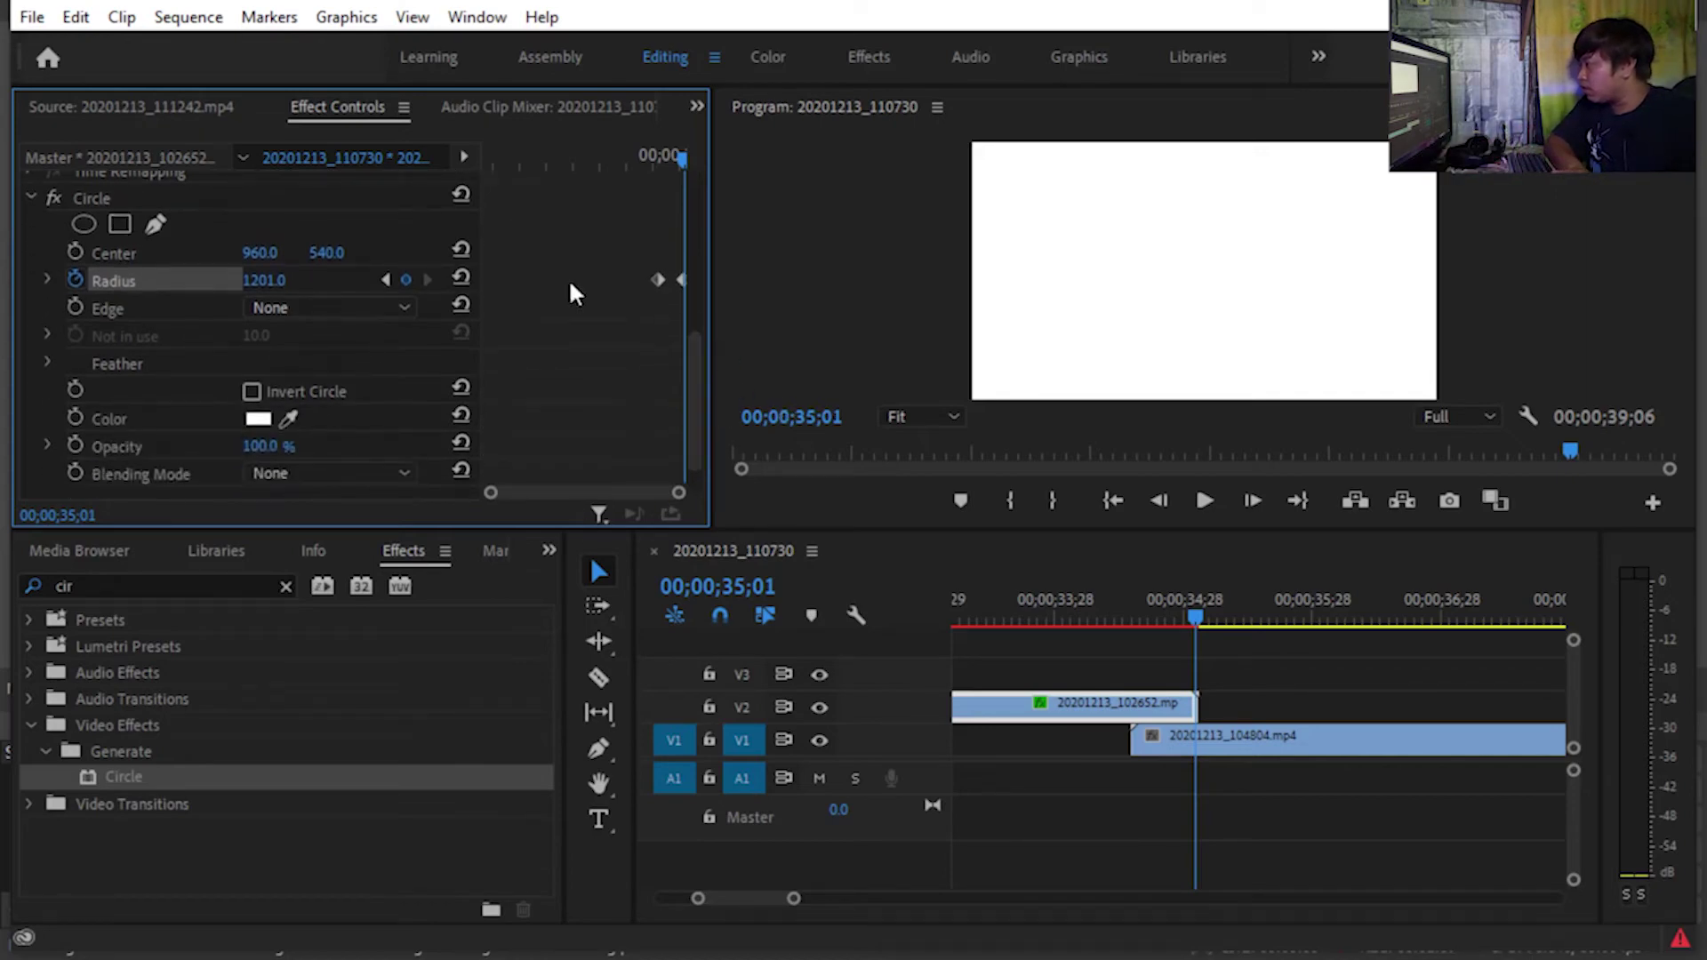
Enable Invert Circle, set Blending Mode to Stencil Alpha, and play back the circle wipe.
{"action": "left_click", "coordinate": [253, 393]}
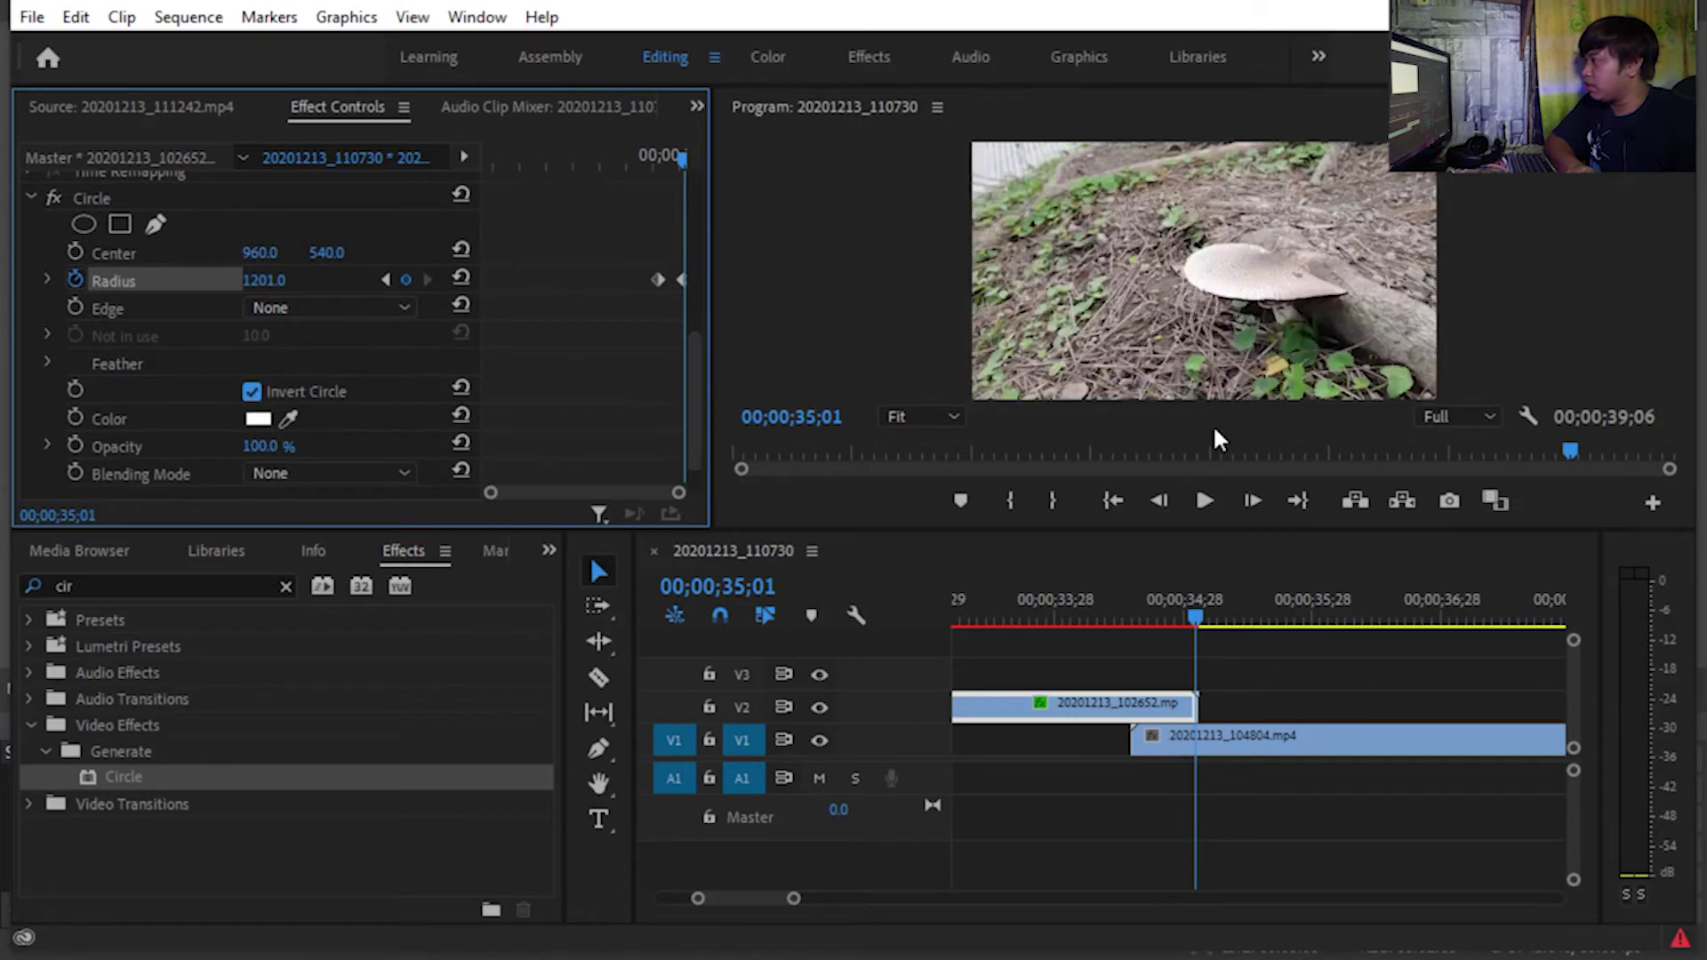
{"action": "left_click", "coordinate": [1188, 620]}
{"action": "mouse_move", "coordinate": [1185, 619]}
{"action": "left_mouse_down"}
{"action": "mouse_move", "coordinate": [1154, 616]}
{"action": "mouse_move", "coordinate": [1195, 617]}
{"action": "left_mouse_up"}
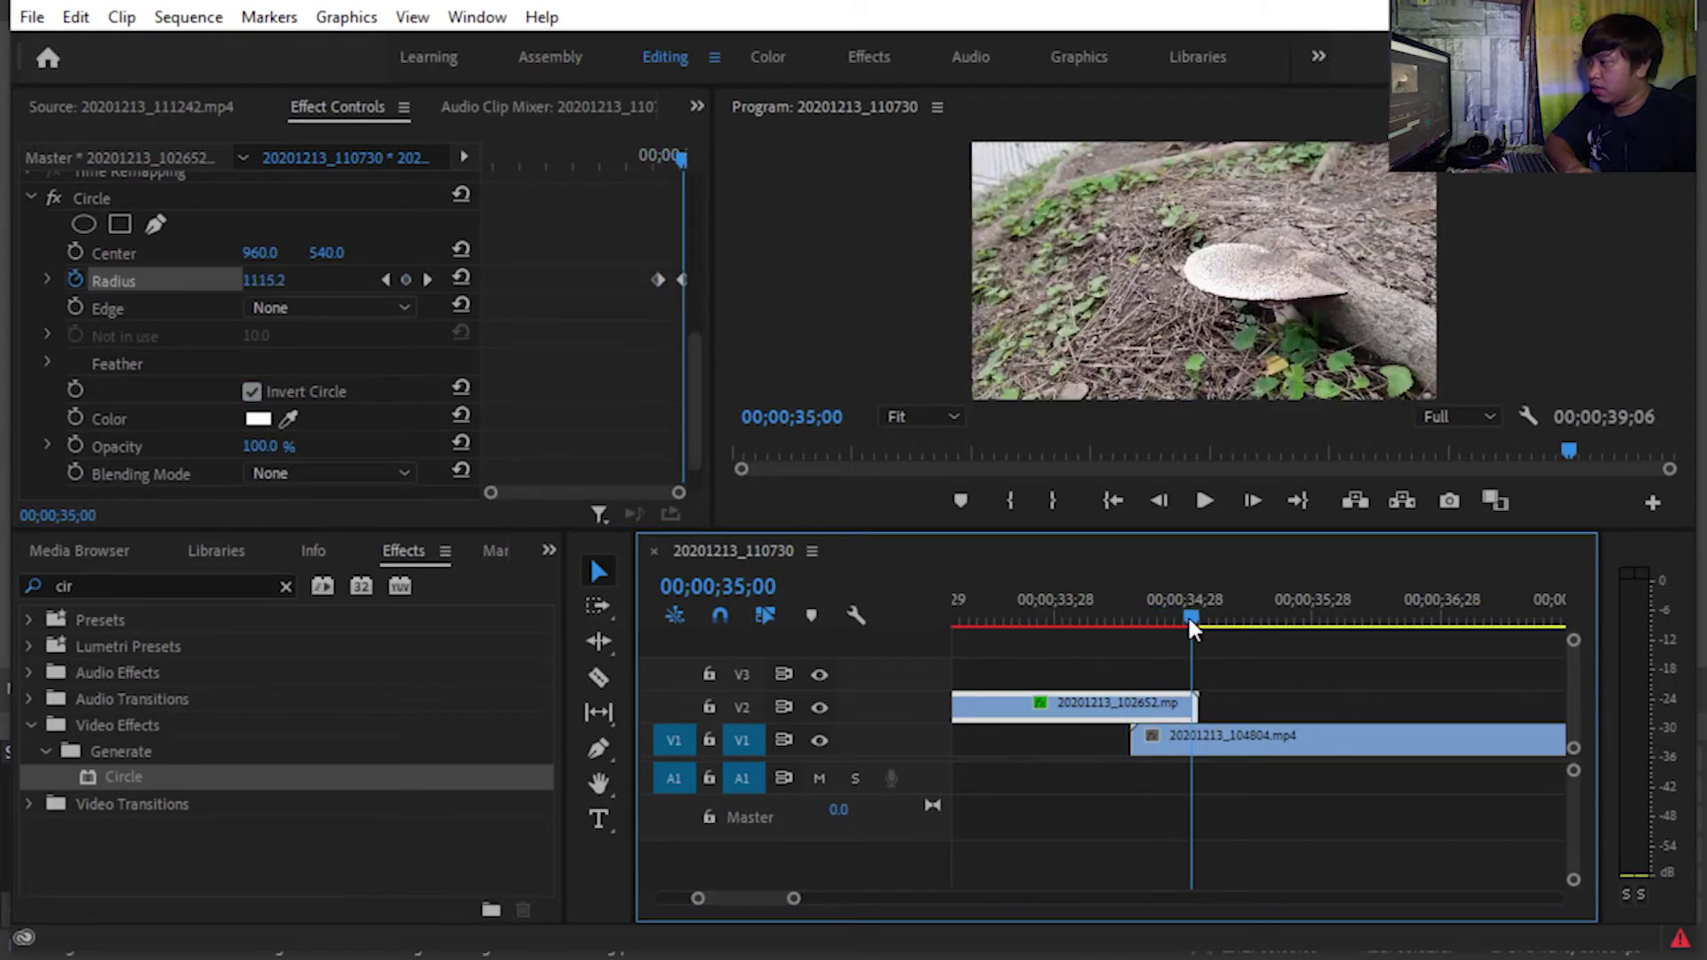
{"action": "left_click", "coordinate": [402, 473]}
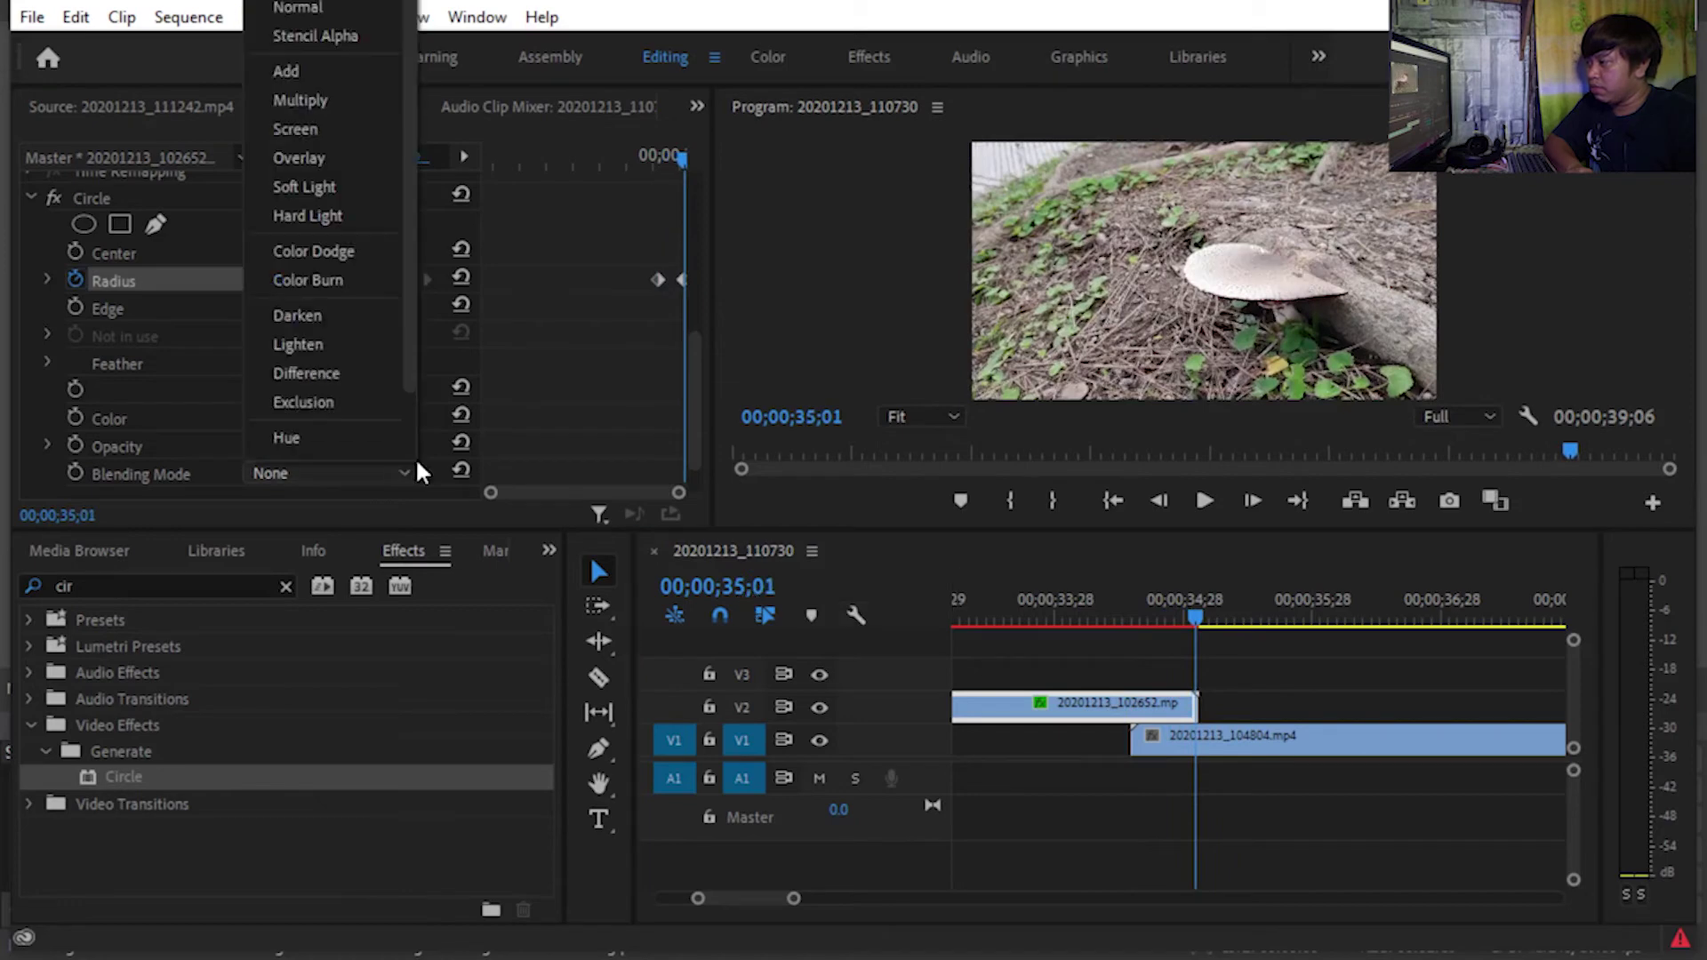
{"action": "left_click", "coordinate": [329, 40]}
{"action": "left_click_drag", "start_coordinate": [1196, 615], "coordinate": [1027, 615]}
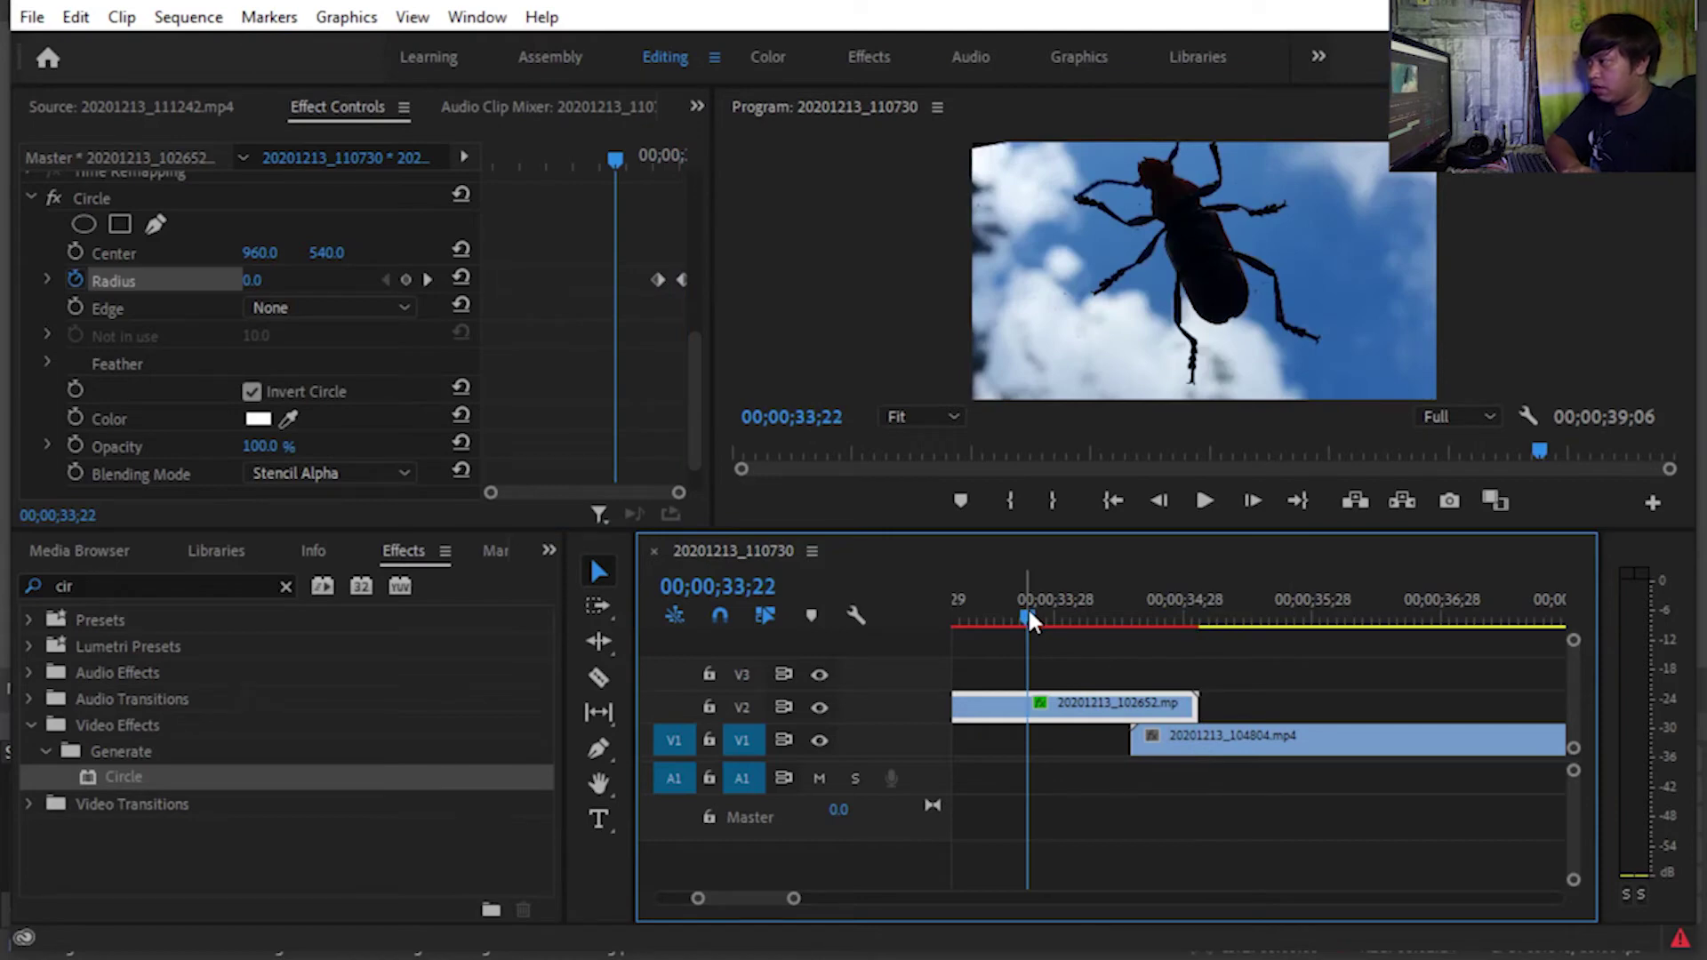
{"action": "key", "text": "space"}
{"action": "key", "text": "space"}
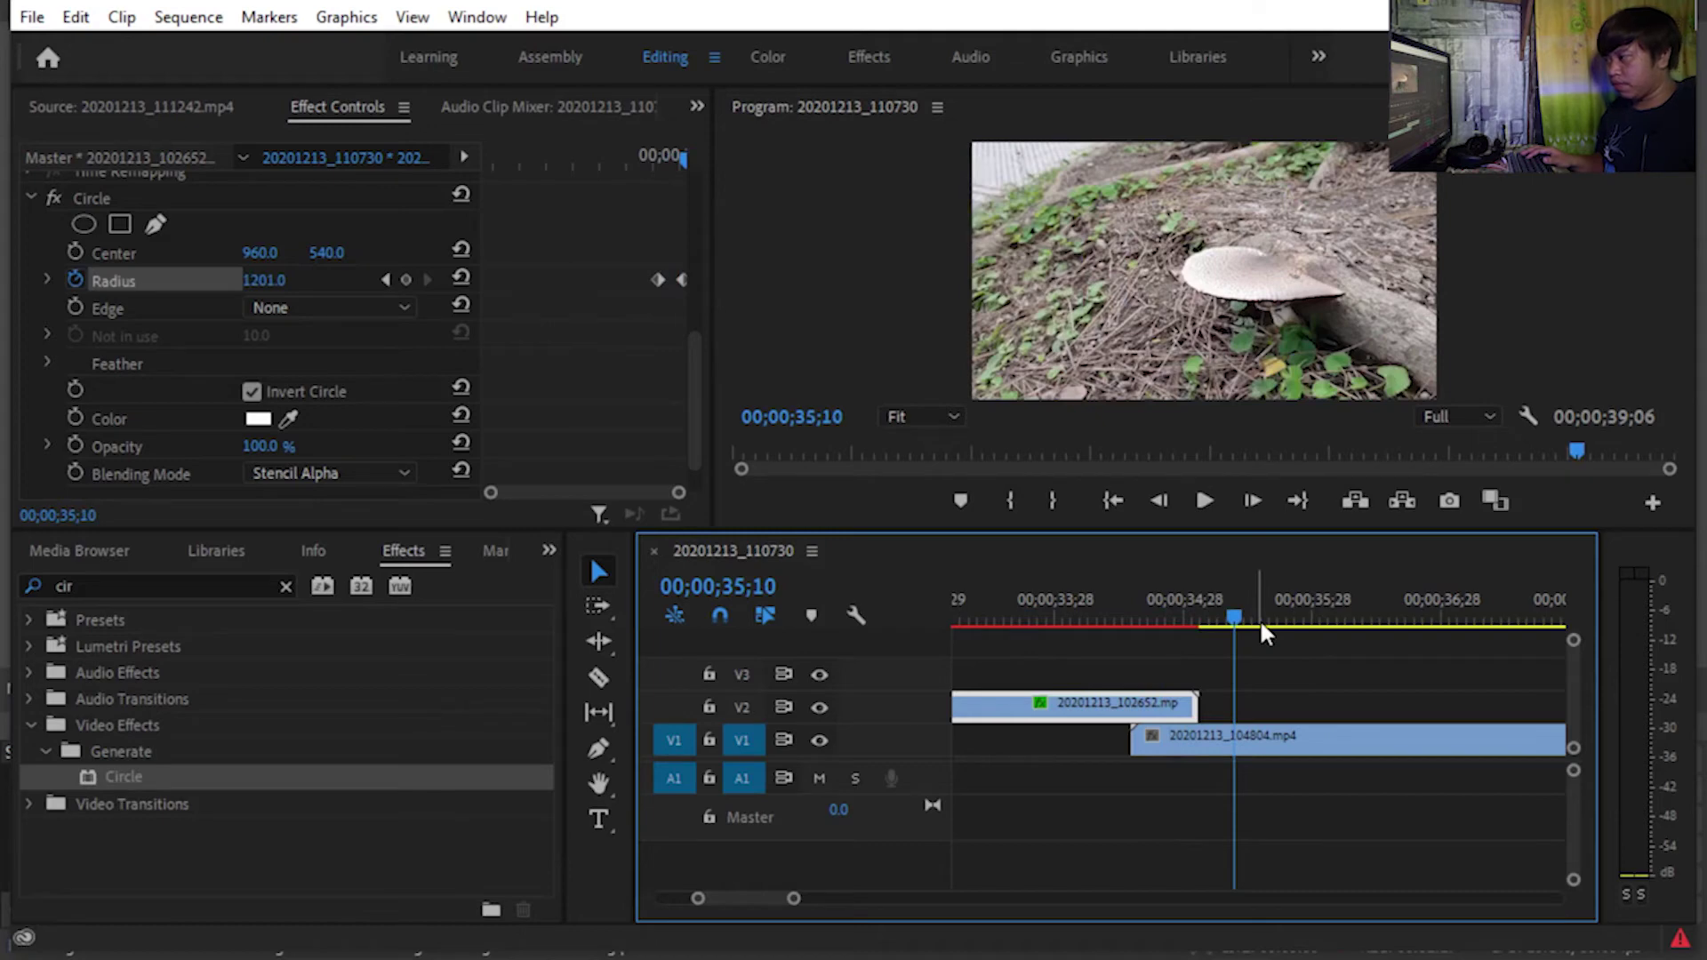
{"action": "mouse_move", "coordinate": [1261, 626]}
{"action": "left_mouse_down"}
{"action": "mouse_move", "coordinate": [1101, 638]}
{"action": "mouse_move", "coordinate": [1196, 630]}
{"action": "left_mouse_up"}
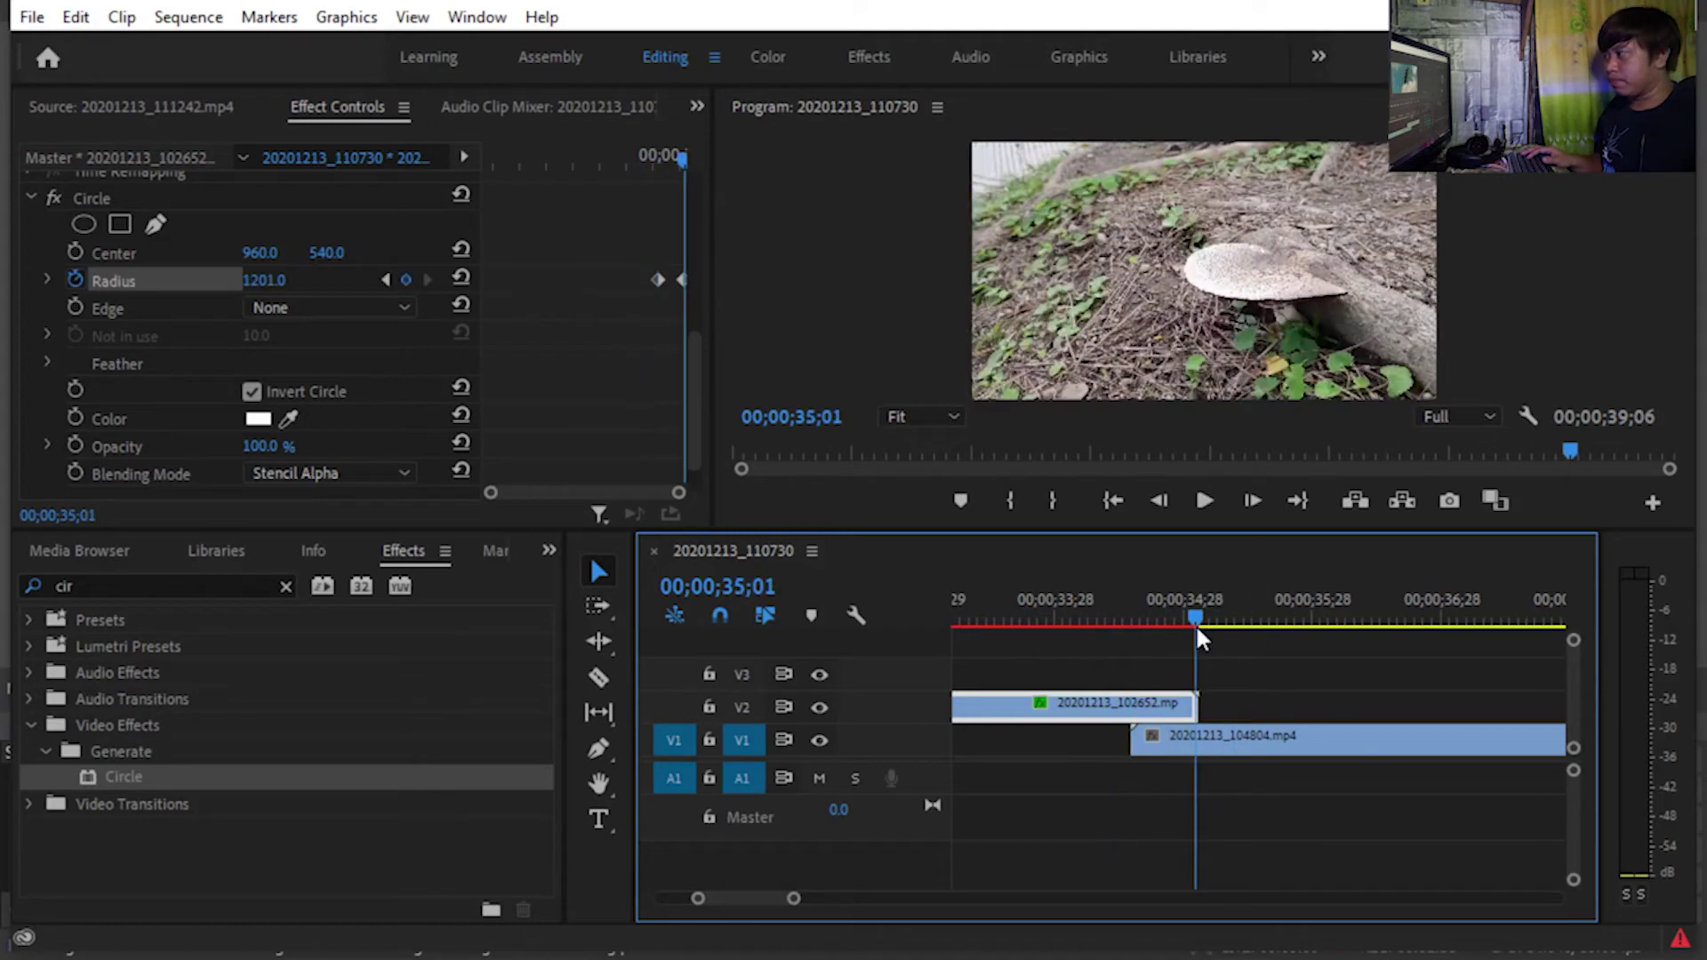
{"action": "left_click", "coordinate": [682, 280]}
Apply Ease Out to the first Radius keyframe and Ease In to the second.
{"action": "right_click", "coordinate": [682, 279]}
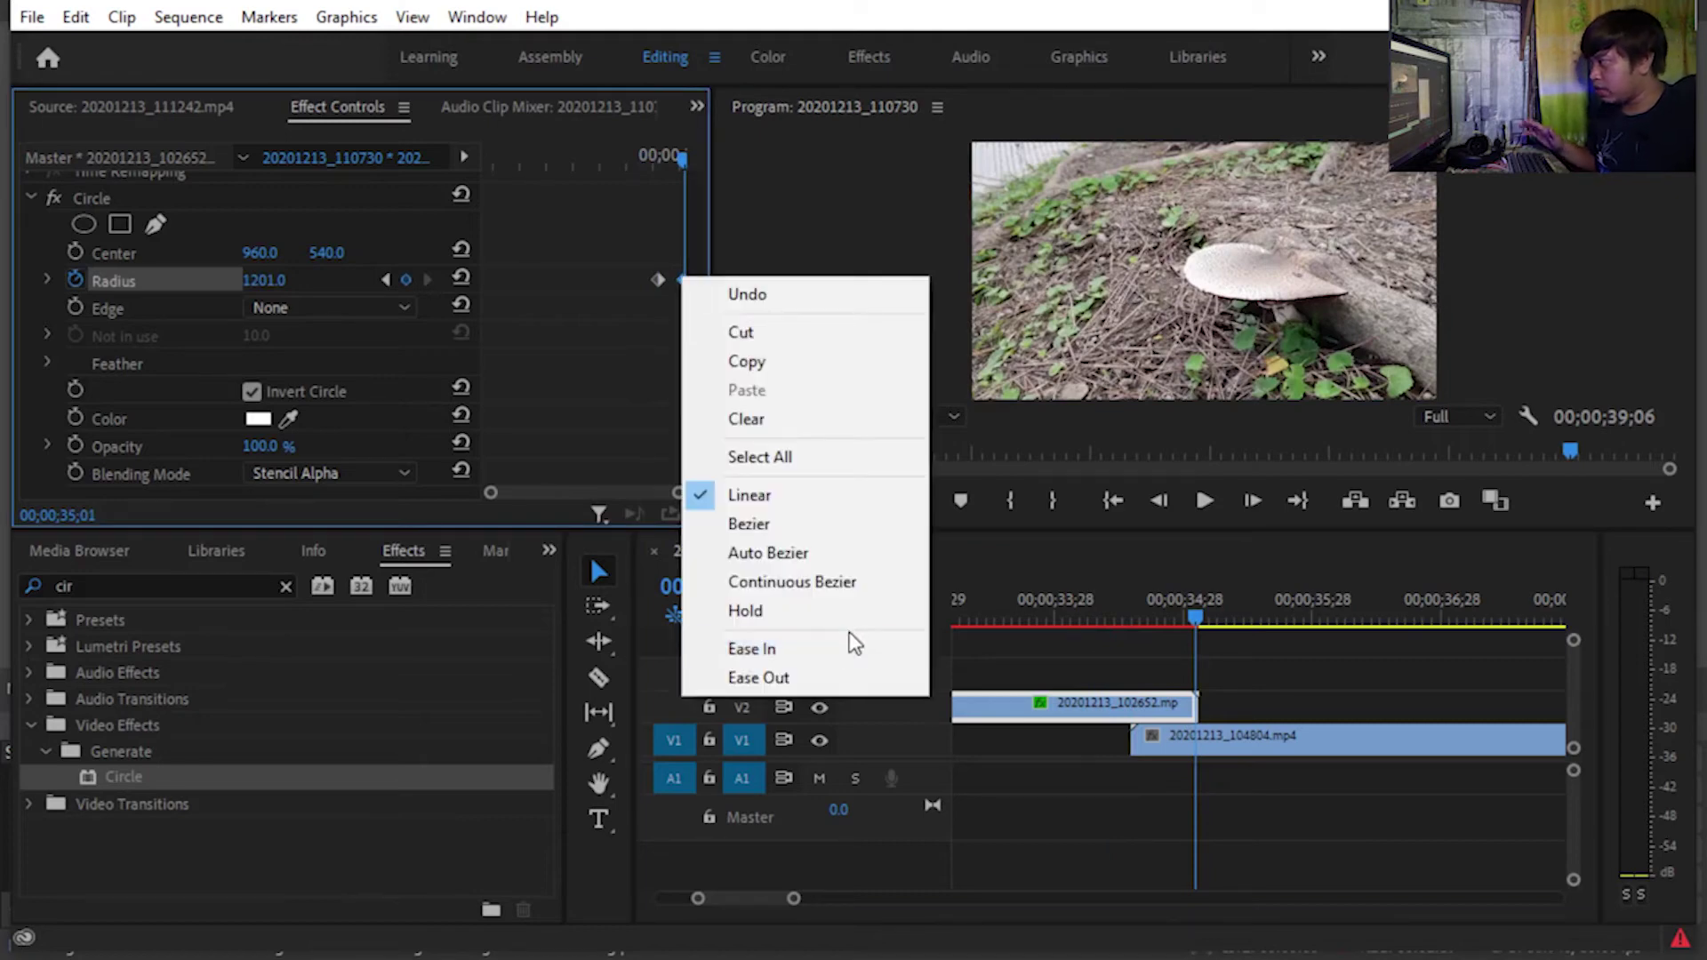
{"action": "left_click", "coordinate": [818, 687]}
{"action": "right_click", "coordinate": [659, 278]}
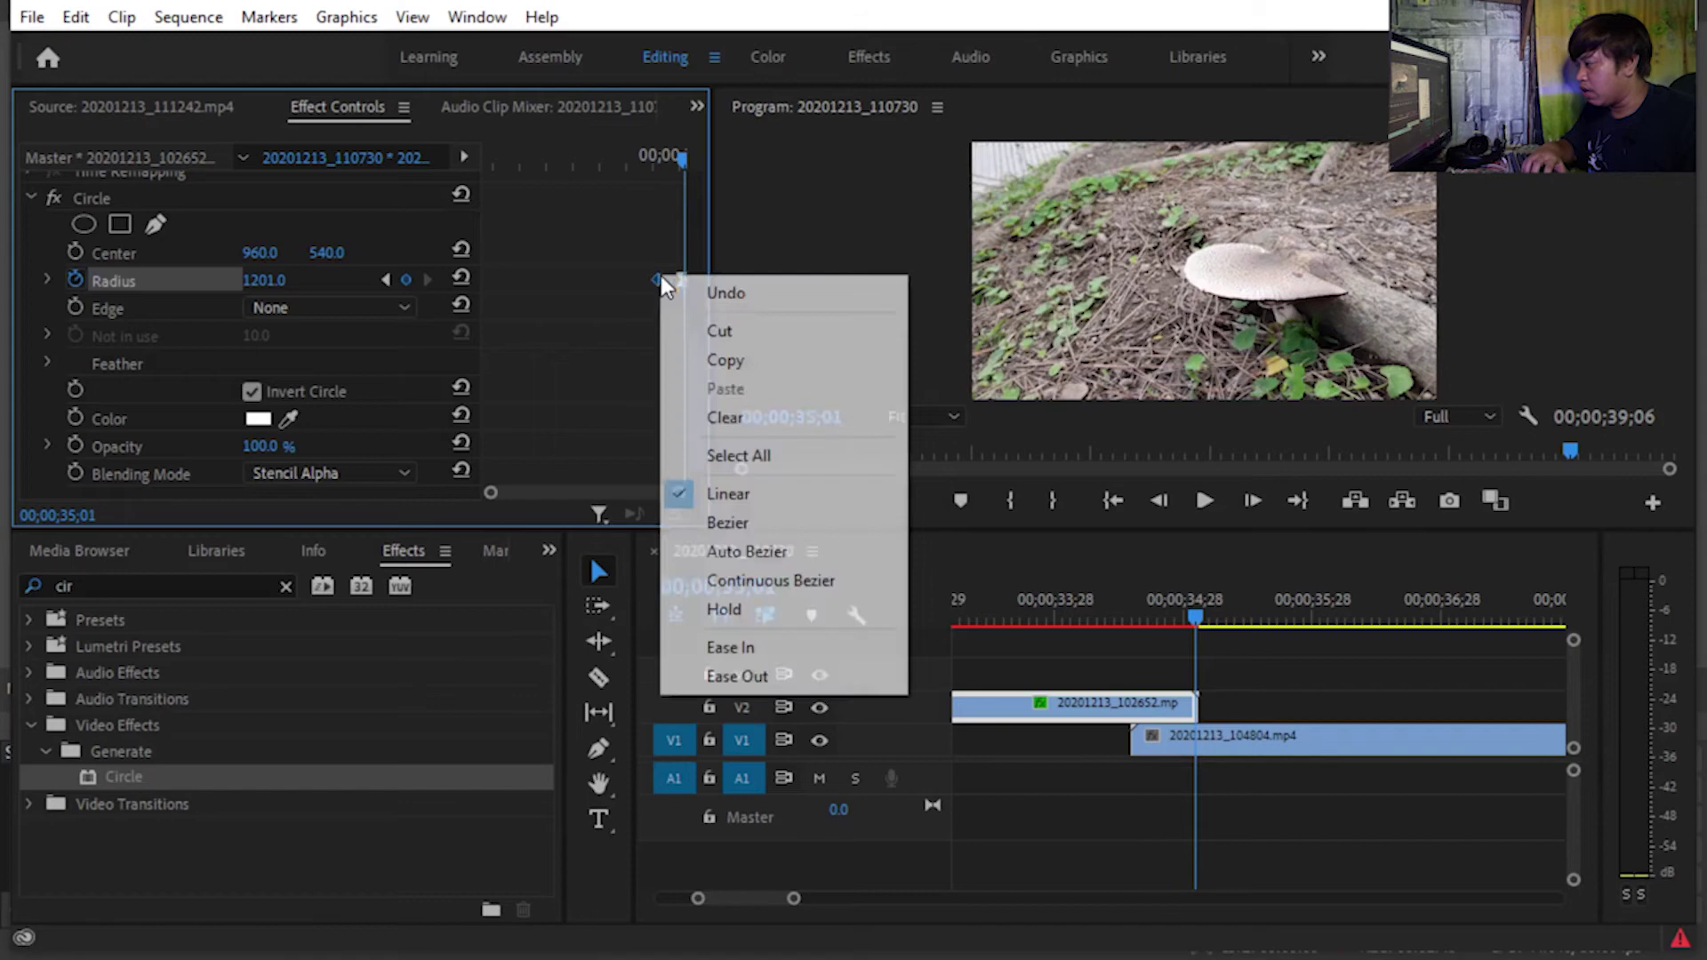
{"action": "left_click", "coordinate": [808, 649]}
{"action": "mouse_move", "coordinate": [1197, 616]}
{"action": "left_mouse_down"}
{"action": "mouse_move", "coordinate": [1093, 616]}
{"action": "mouse_move", "coordinate": [1209, 617]}
{"action": "mouse_move", "coordinate": [1118, 618]}
{"action": "left_mouse_up"}
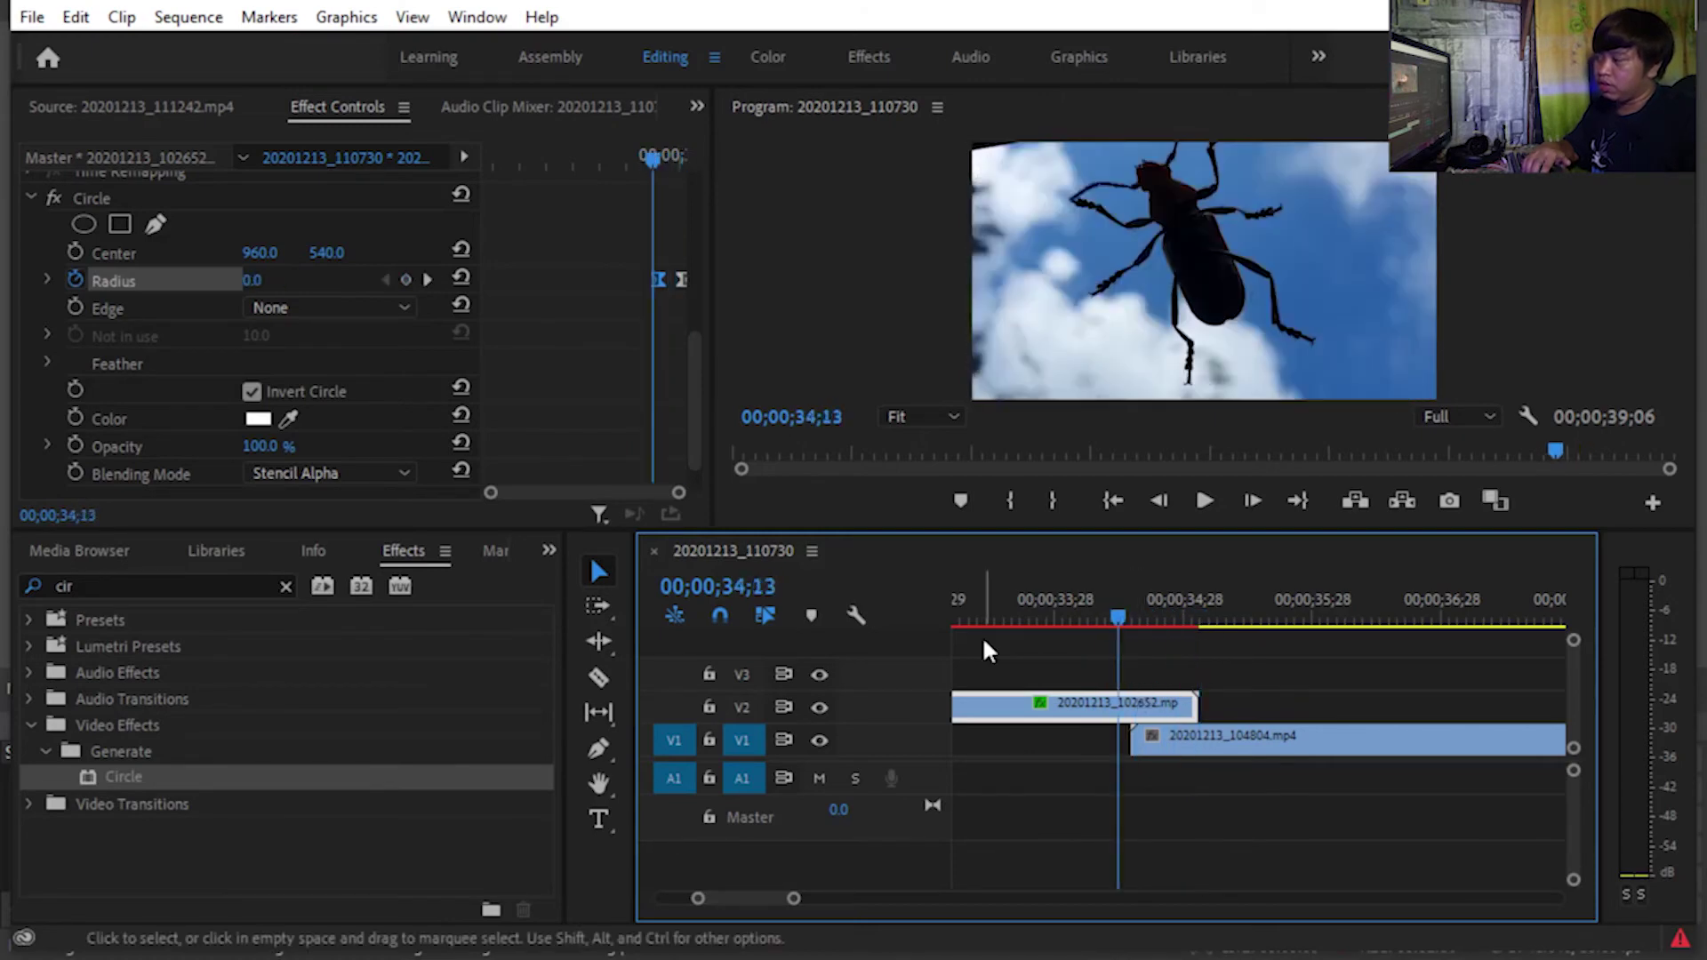
Scrub back and forth through the eased circle wipe to check its timing.
{"action": "mouse_move", "coordinate": [1002, 620]}
{"action": "left_mouse_down"}
{"action": "mouse_move", "coordinate": [1147, 623]}
{"action": "mouse_move", "coordinate": [1083, 625]}
{"action": "left_mouse_up"}
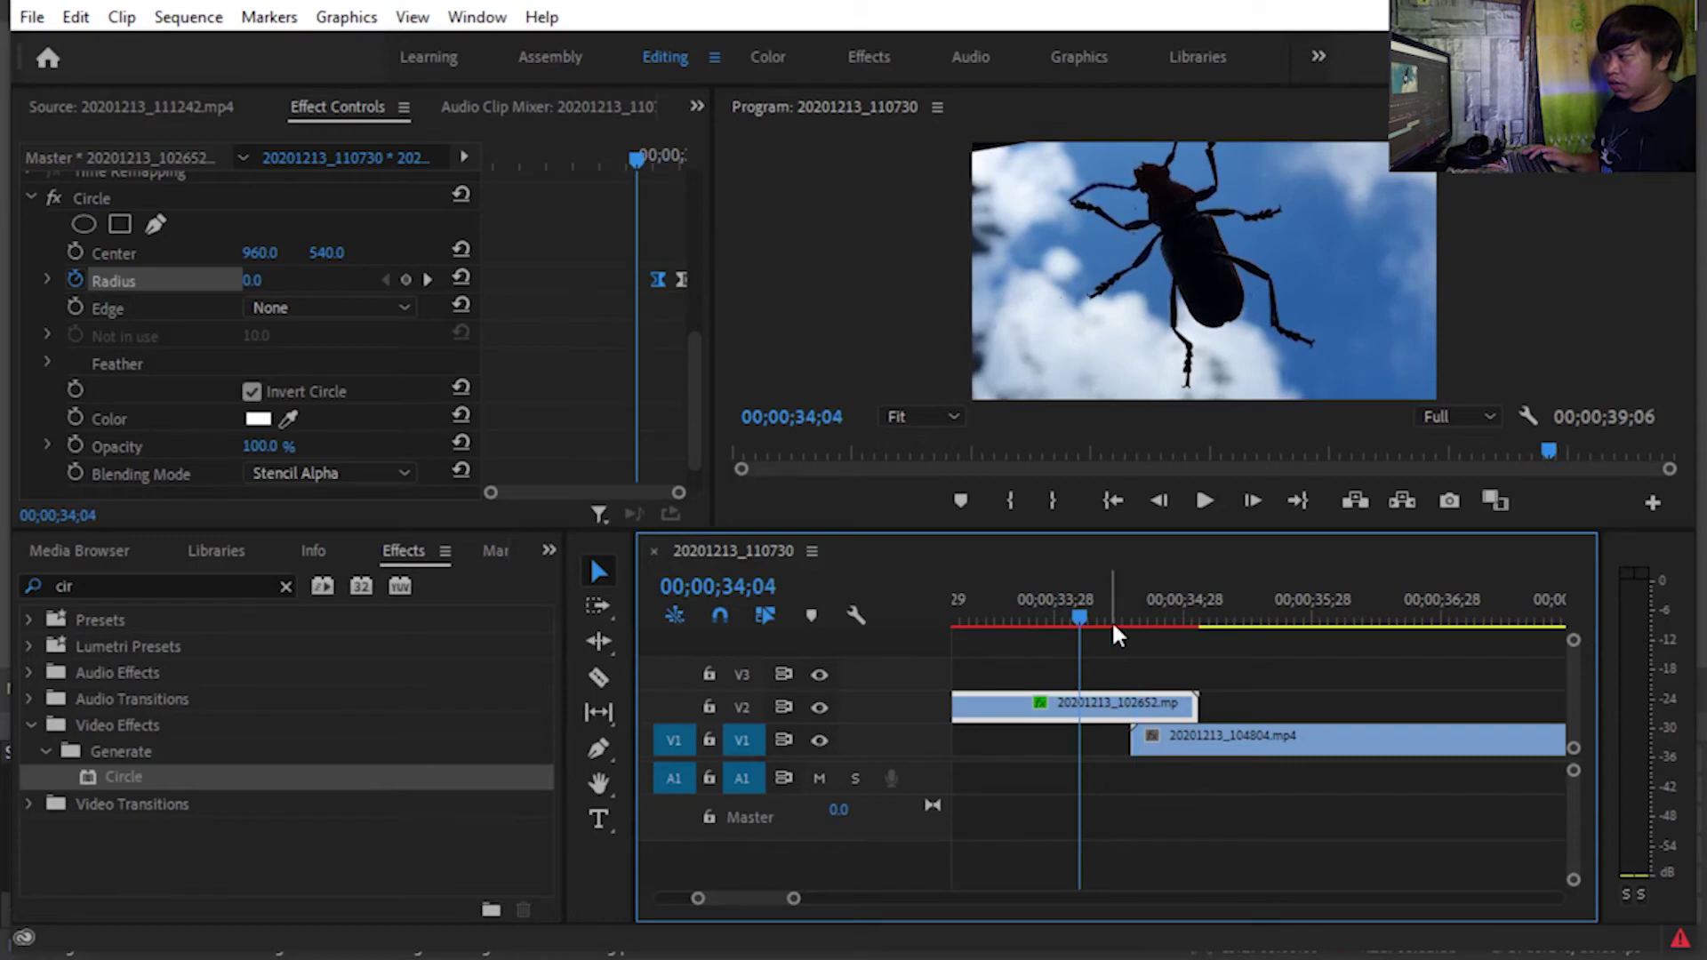
{"action": "left_click_drag", "start_coordinate": [1083, 614], "coordinate": [1150, 612]}
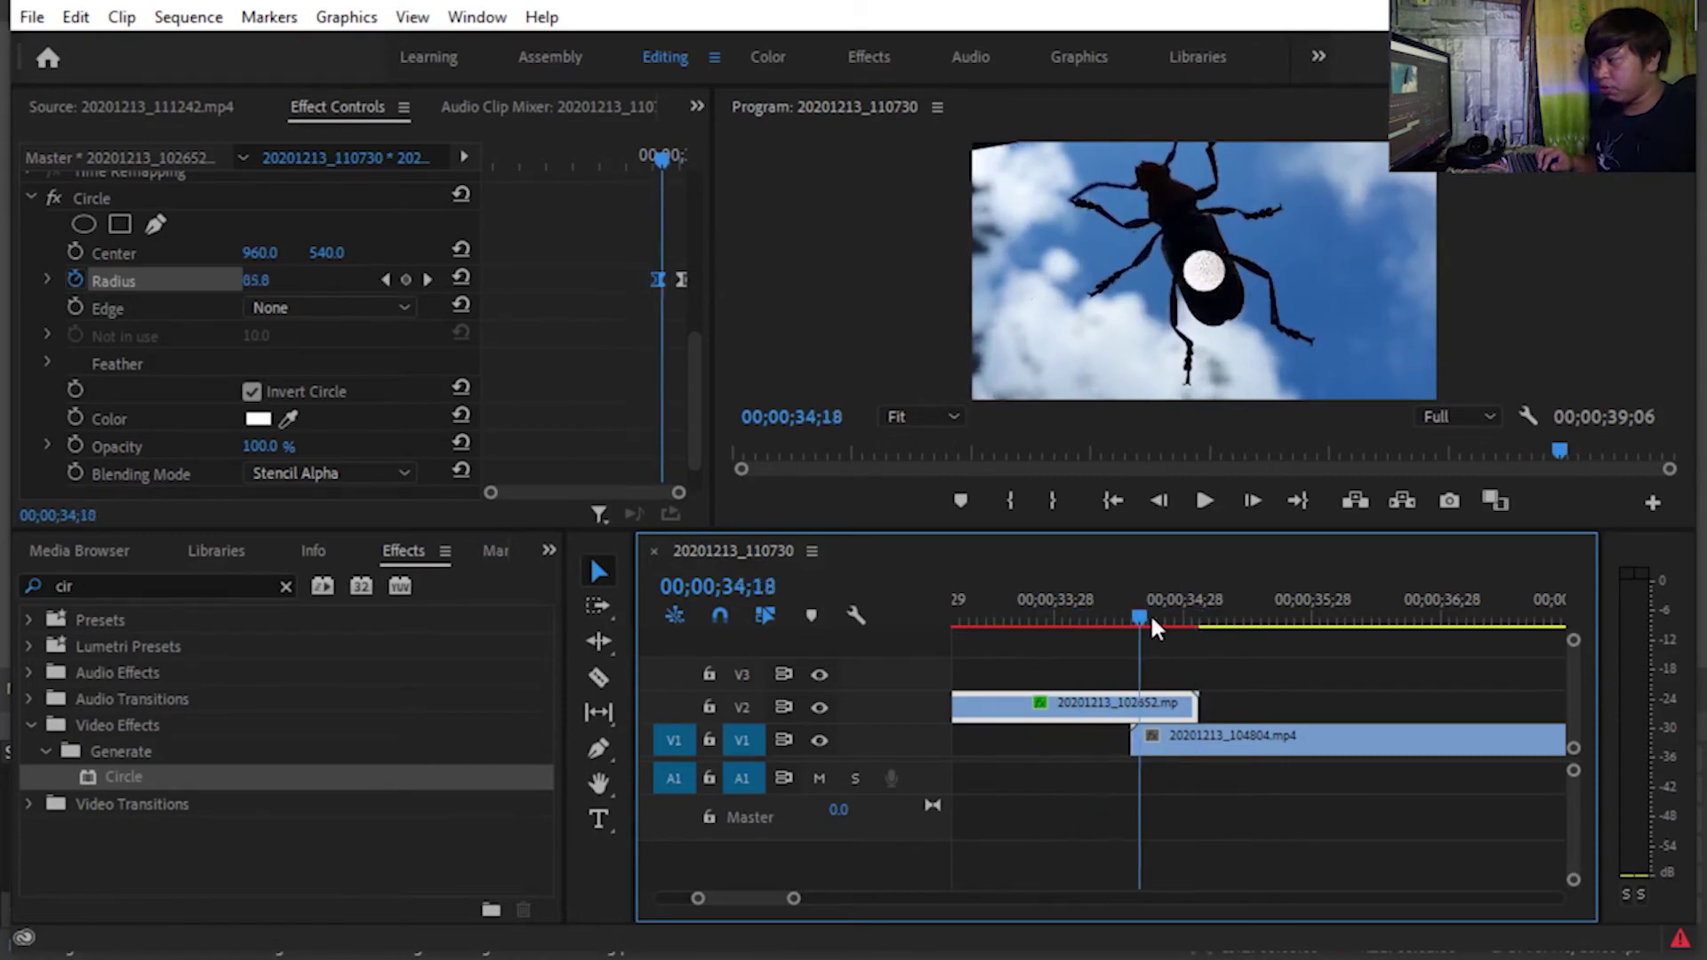
{"action": "left_click_drag", "start_coordinate": [1152, 627], "coordinate": [1117, 628]}
{"action": "left_click_drag", "start_coordinate": [1113, 621], "coordinate": [1195, 623]}
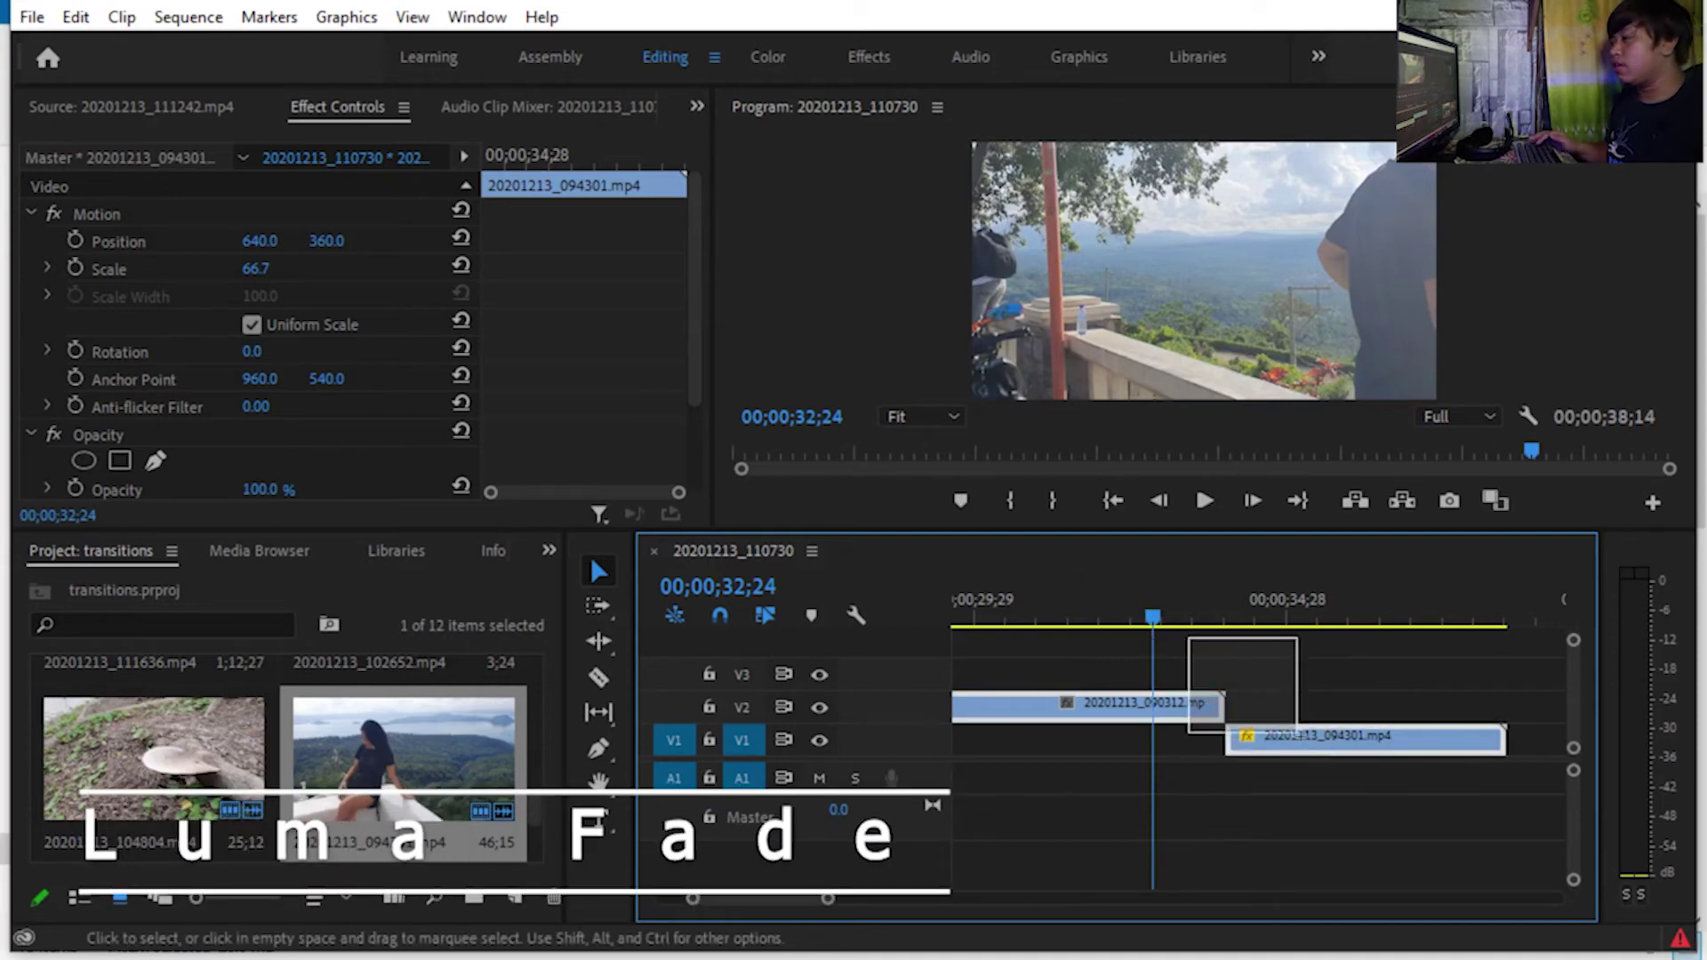
Scrub to frame 32;05 and split the upper V2 clip there with Ctrl+K.
{"action": "left_click_drag", "start_coordinate": [1347, 642], "coordinate": [1192, 786]}
{"action": "left_click", "coordinate": [1189, 671]}
{"action": "mouse_move", "coordinate": [1155, 618]}
{"action": "left_mouse_down"}
{"action": "mouse_move", "coordinate": [1298, 614]}
{"action": "mouse_move", "coordinate": [1027, 608]}
{"action": "left_mouse_up"}
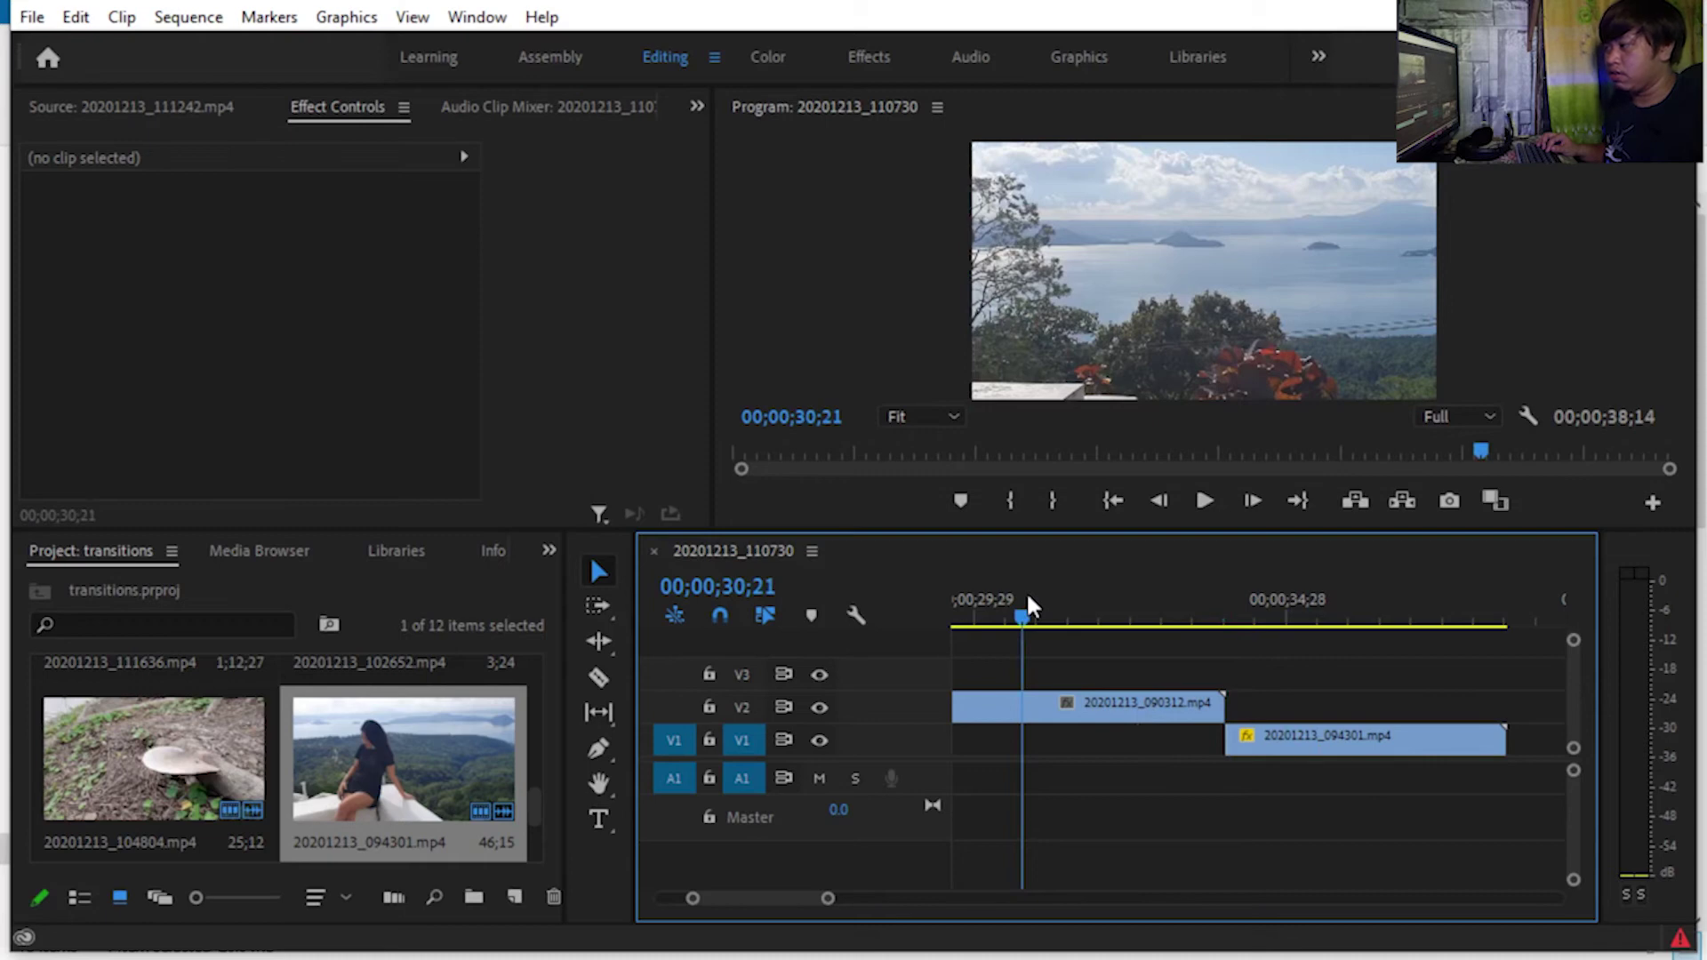
{"action": "left_click_drag", "start_coordinate": [1028, 601], "coordinate": [1102, 632]}
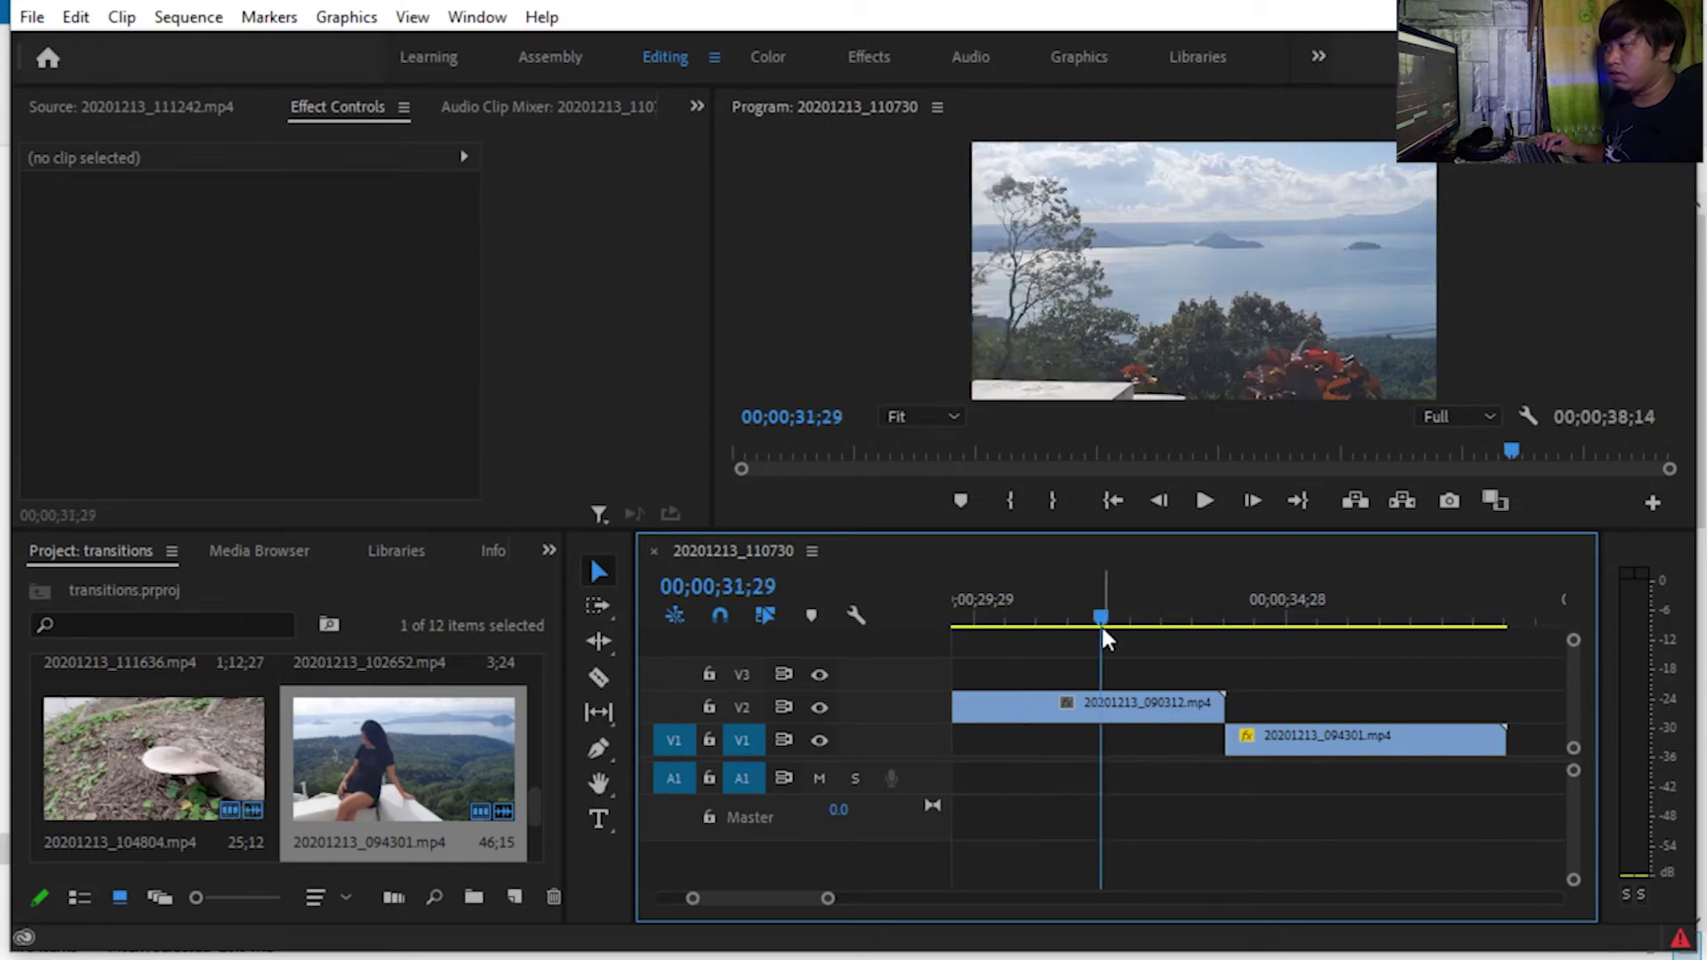
{"action": "left_click_drag", "start_coordinate": [1103, 632], "coordinate": [1115, 624]}
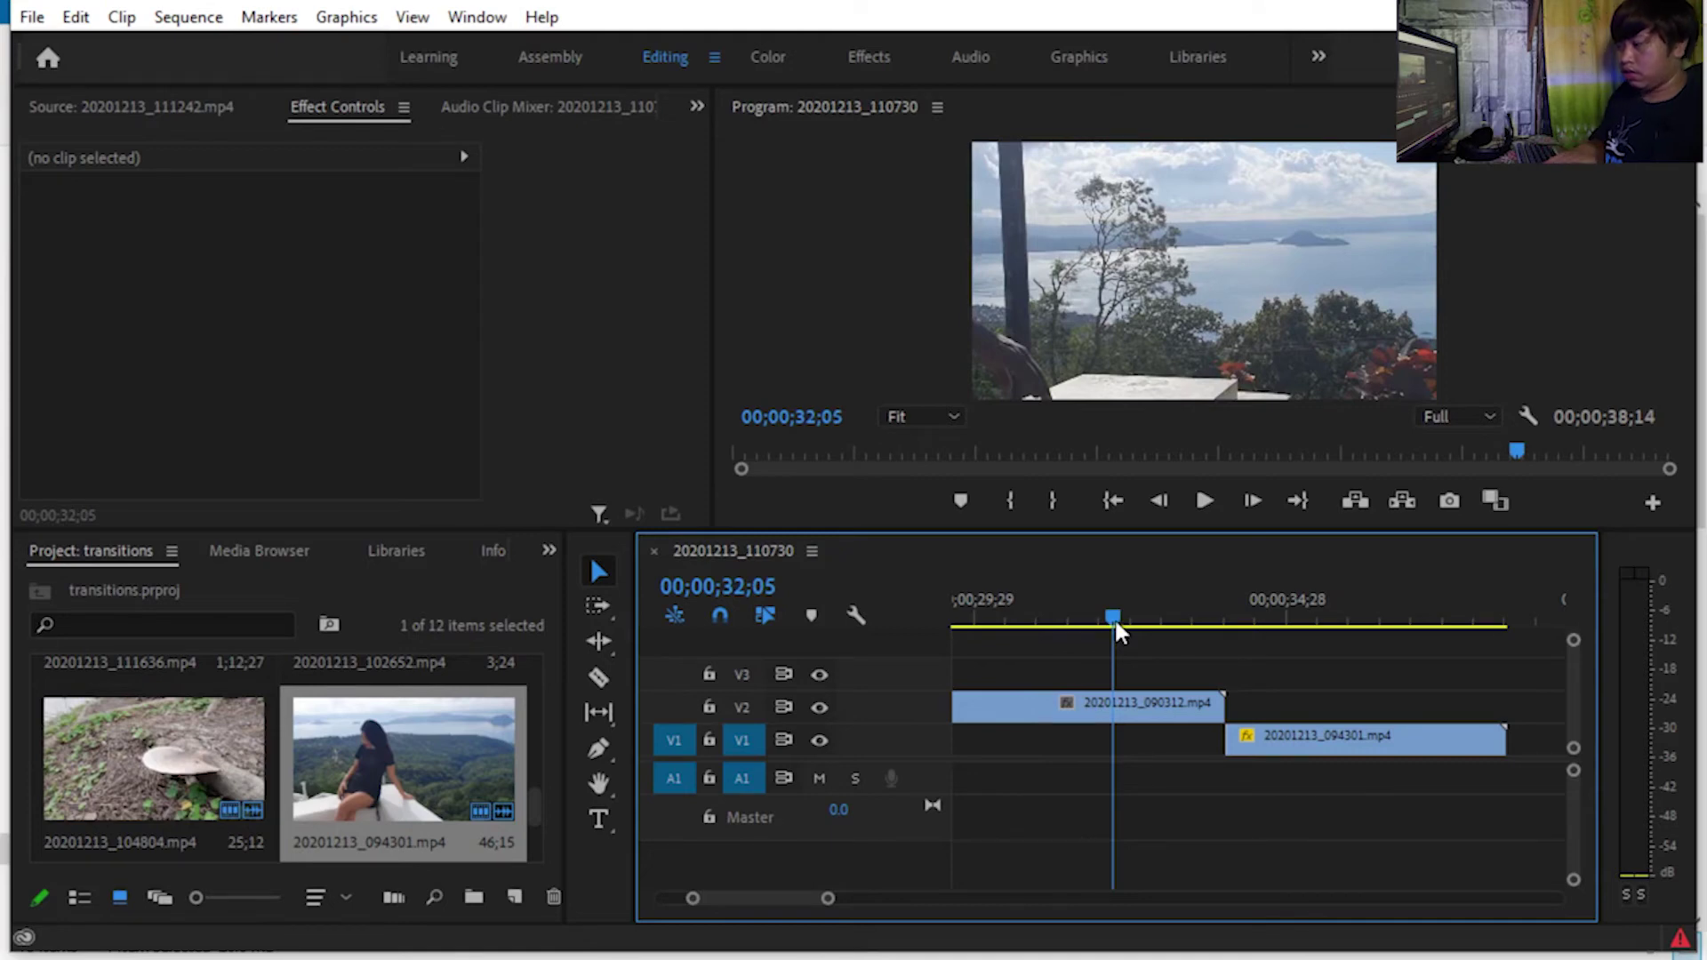
{"action": "left_click_drag", "start_coordinate": [1113, 617], "coordinate": [1086, 617]}
{"action": "key", "text": "ctrl+k"}
Slide 20201213_094301.mp4 on V1 earlier under the V2 clip's end and preview the overlap.
{"action": "left_click", "coordinate": [1138, 721]}
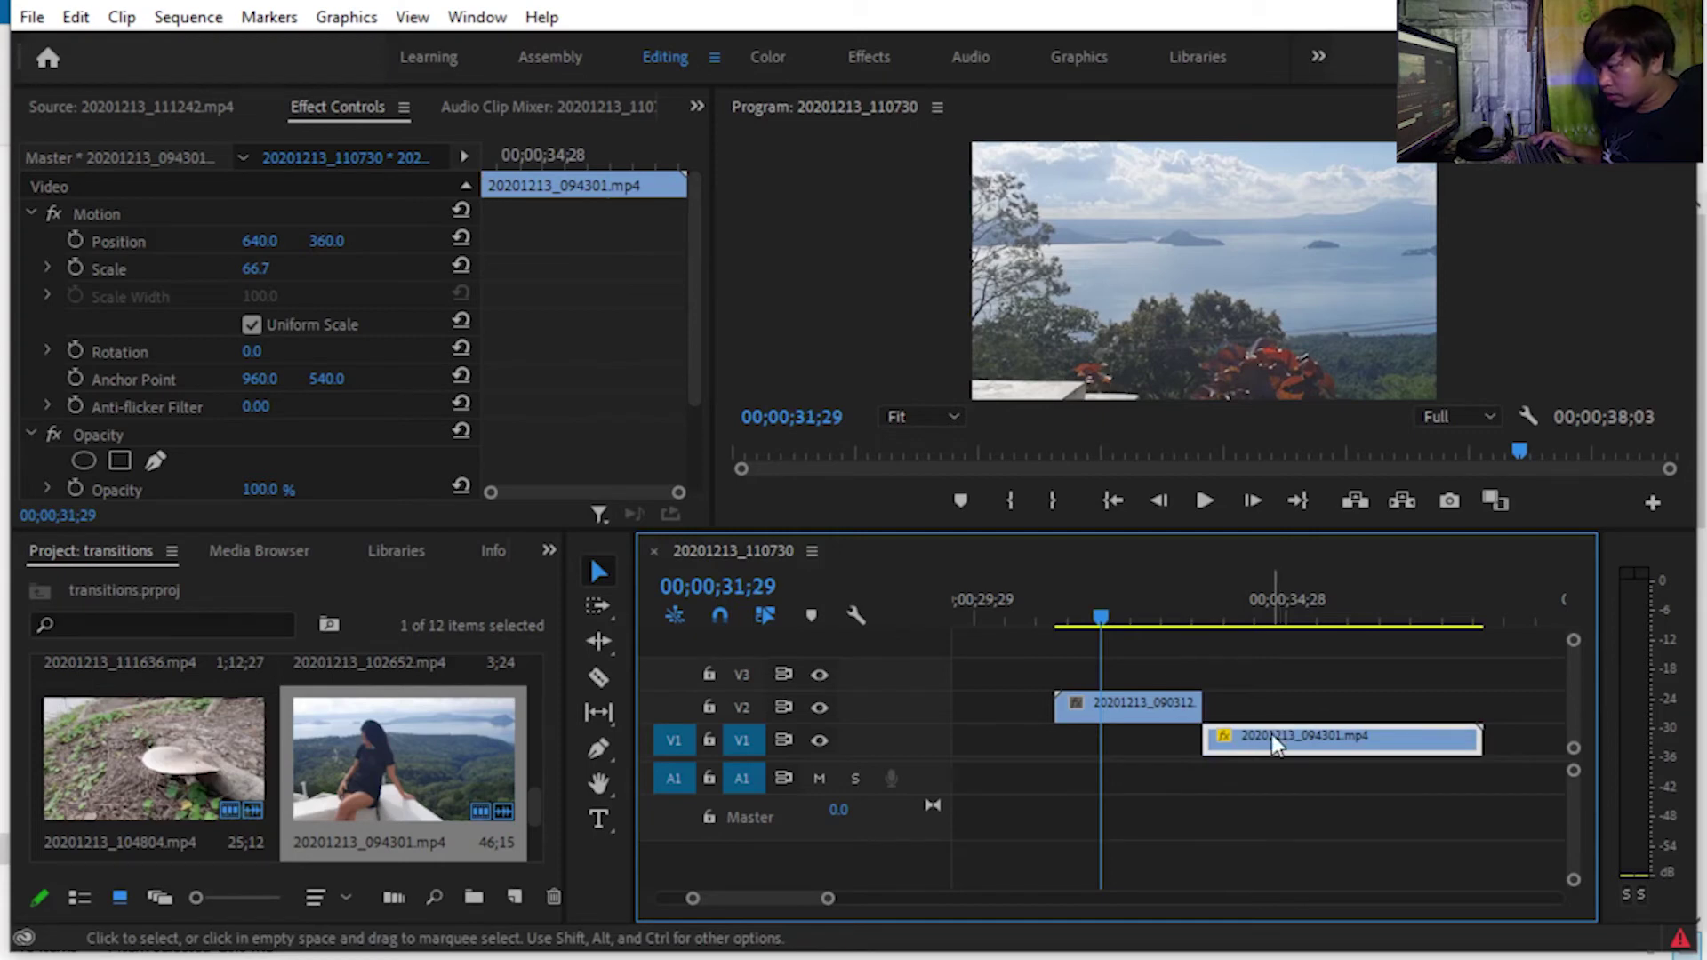
{"action": "left_click_drag", "start_coordinate": [1272, 737], "coordinate": [1250, 734]}
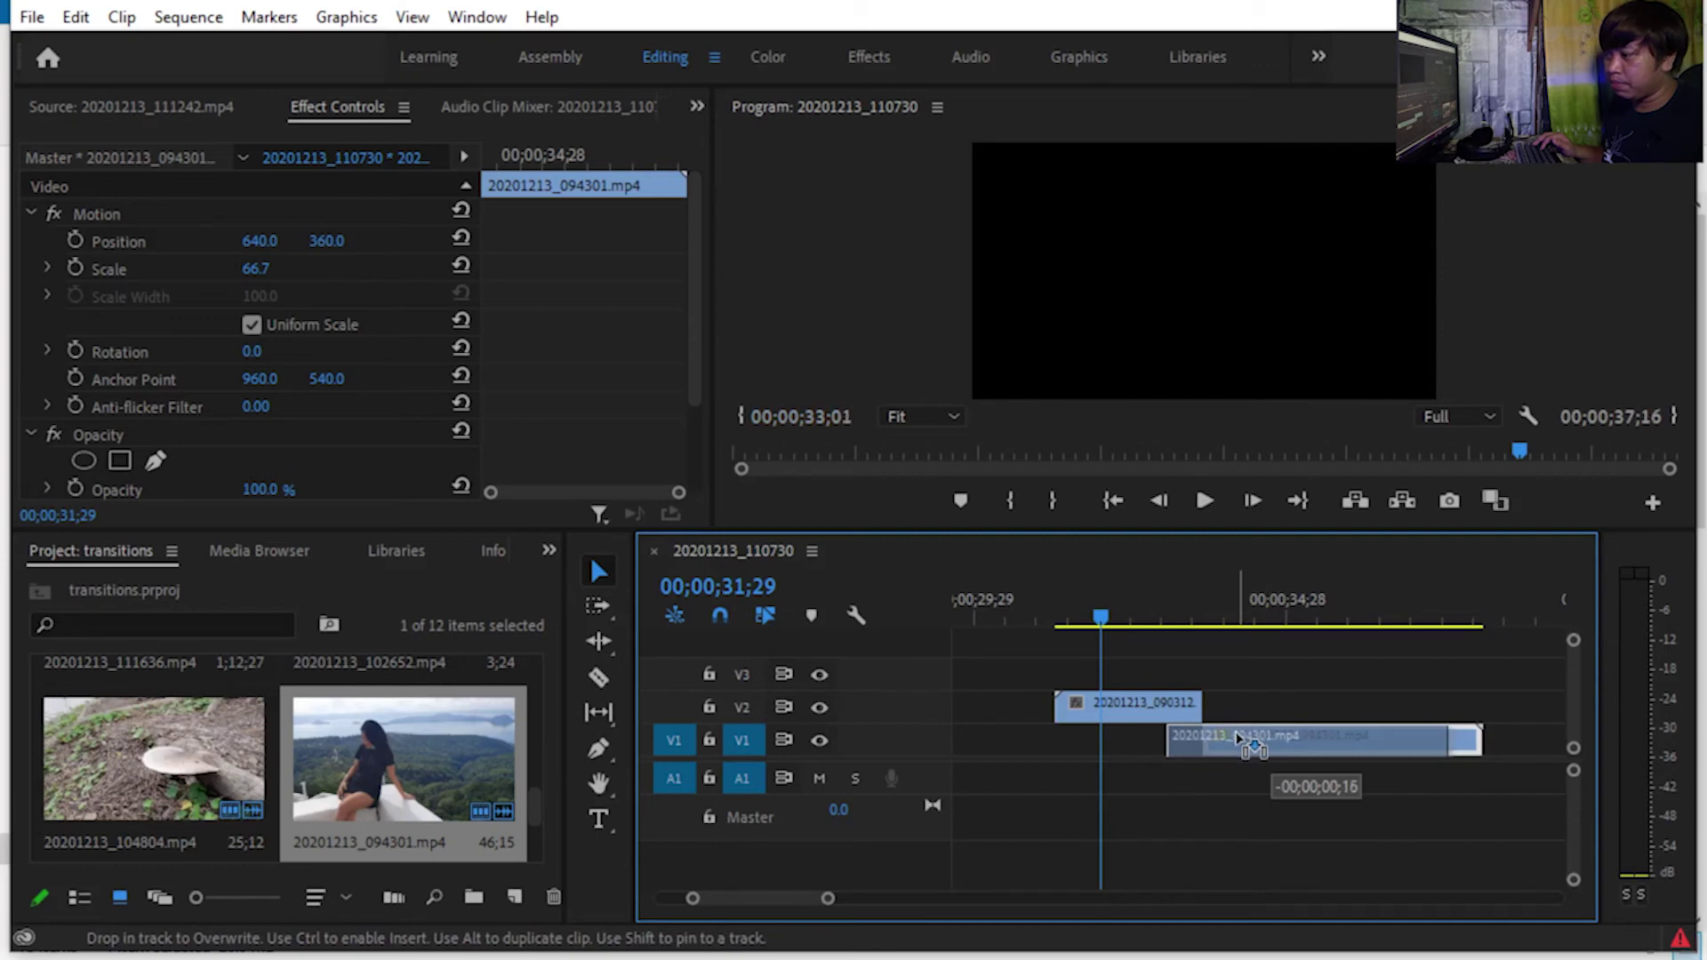
{"action": "left_click_drag", "start_coordinate": [1241, 738], "coordinate": [1240, 741]}
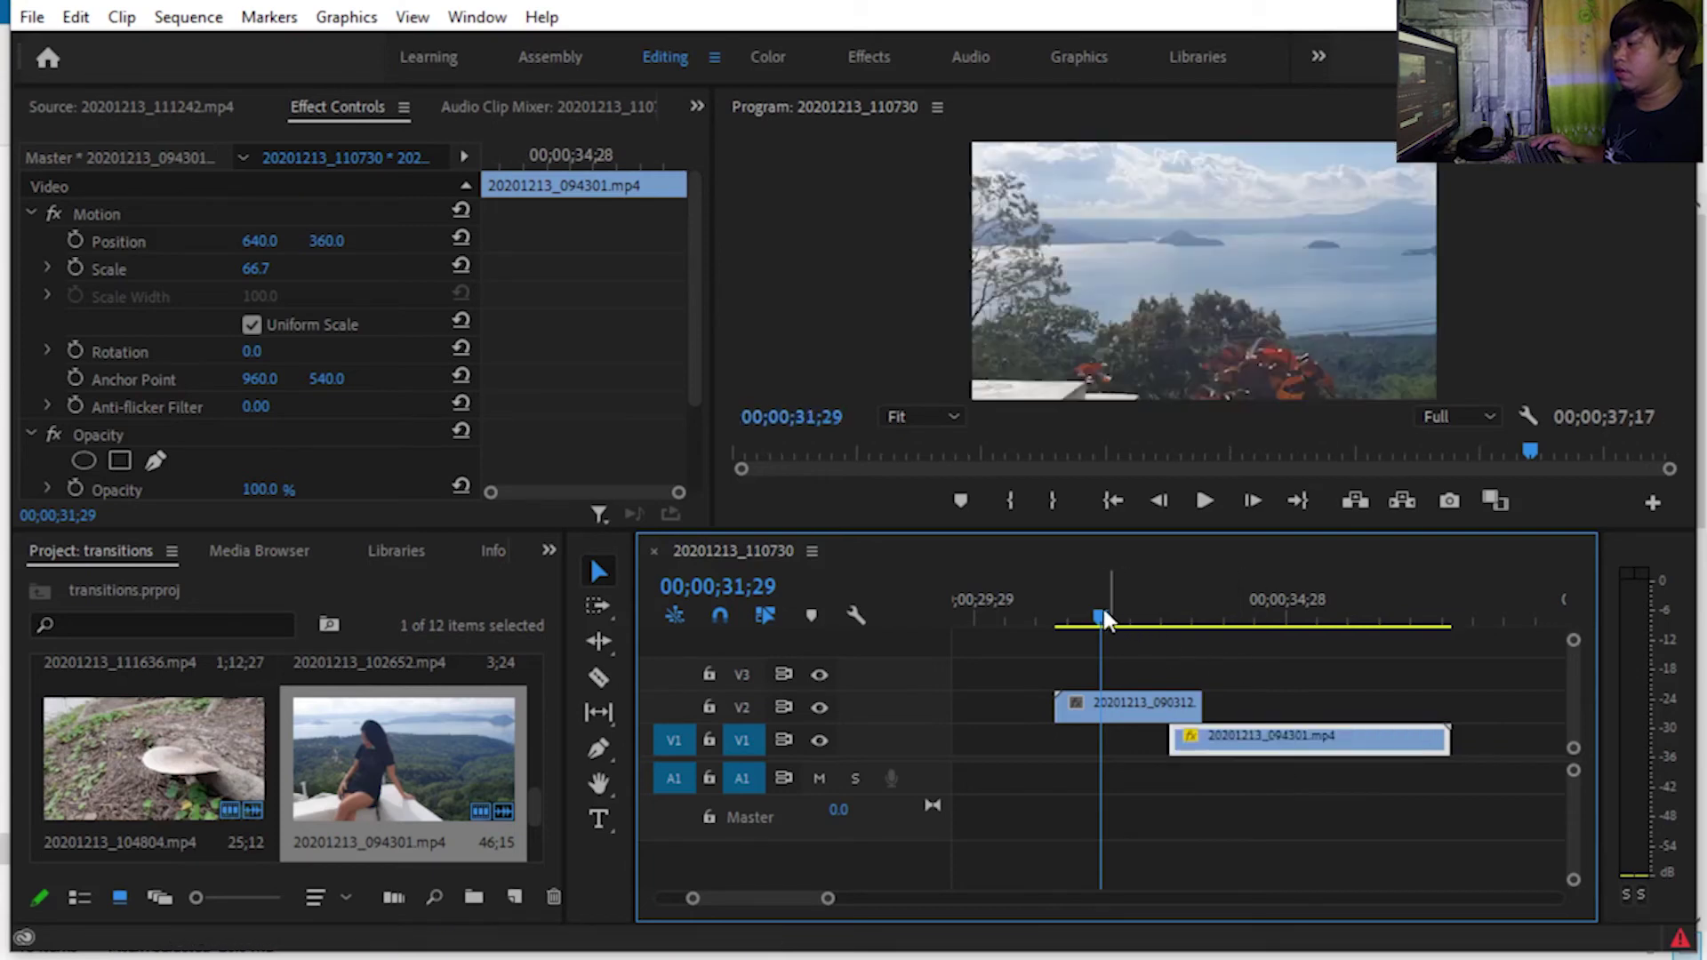
{"action": "mouse_move", "coordinate": [1103, 620]}
{"action": "left_mouse_down"}
{"action": "mouse_move", "coordinate": [1217, 624]}
{"action": "mouse_move", "coordinate": [1163, 623]}
{"action": "left_mouse_up"}
Apply the Gradient Wipe transition effect to the 20201213_090312 clip on V2.
{"action": "left_click", "coordinate": [1109, 703]}
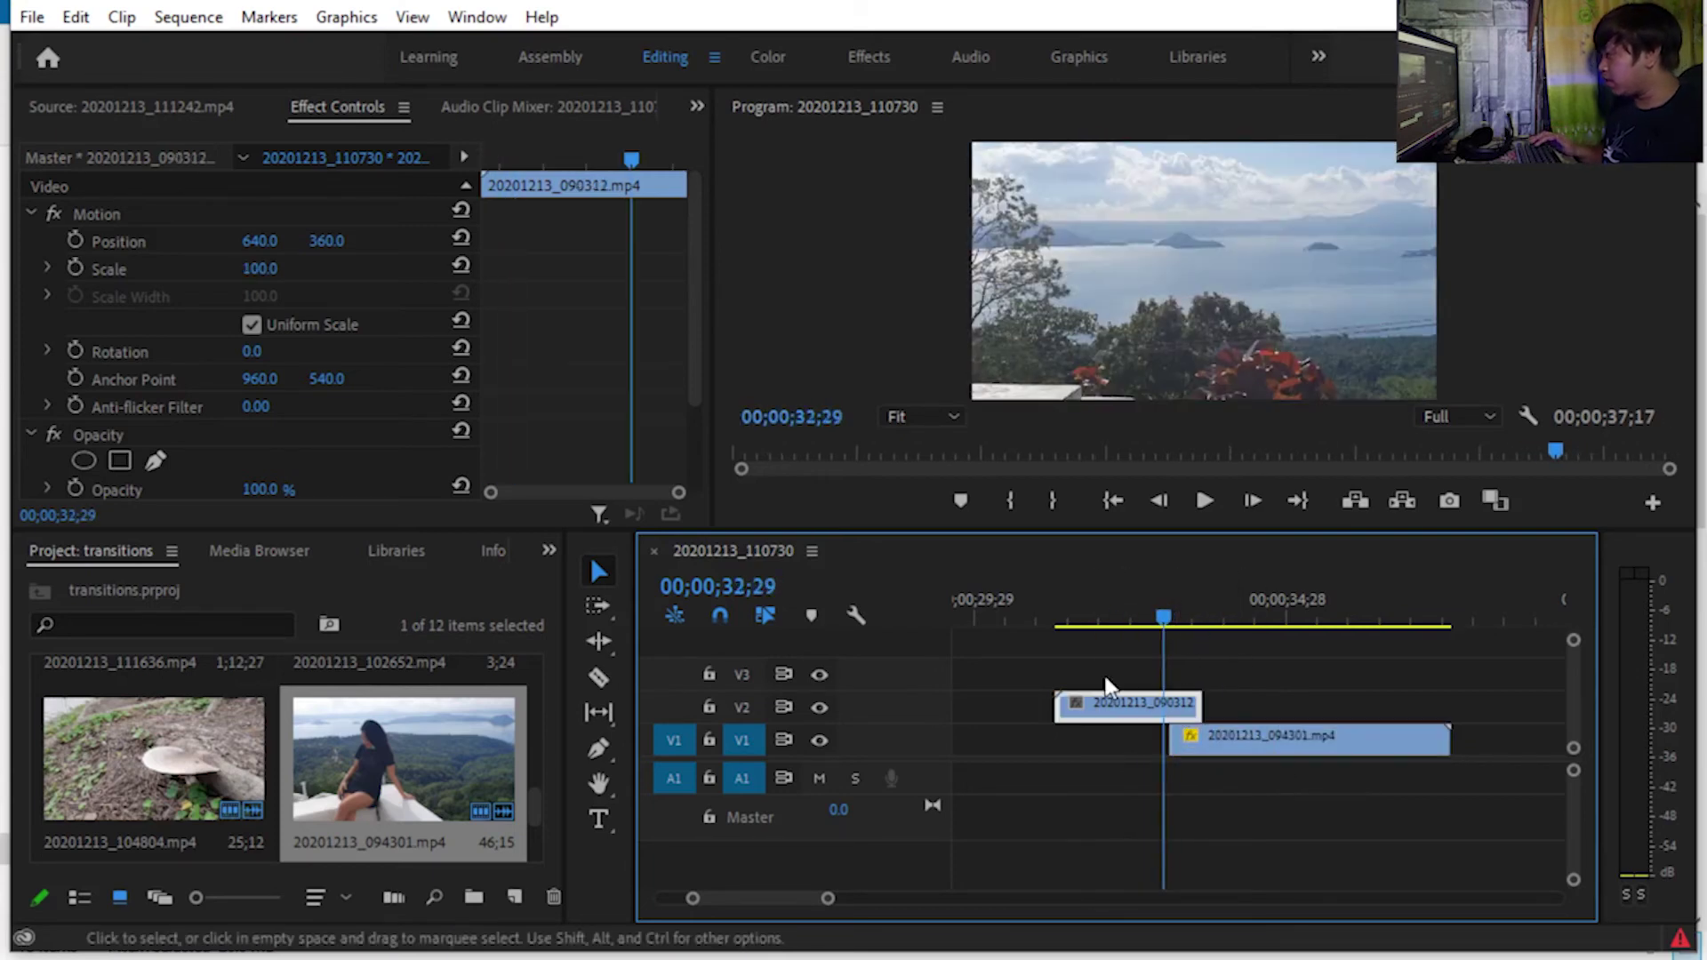
{"action": "left_click", "coordinate": [549, 553]}
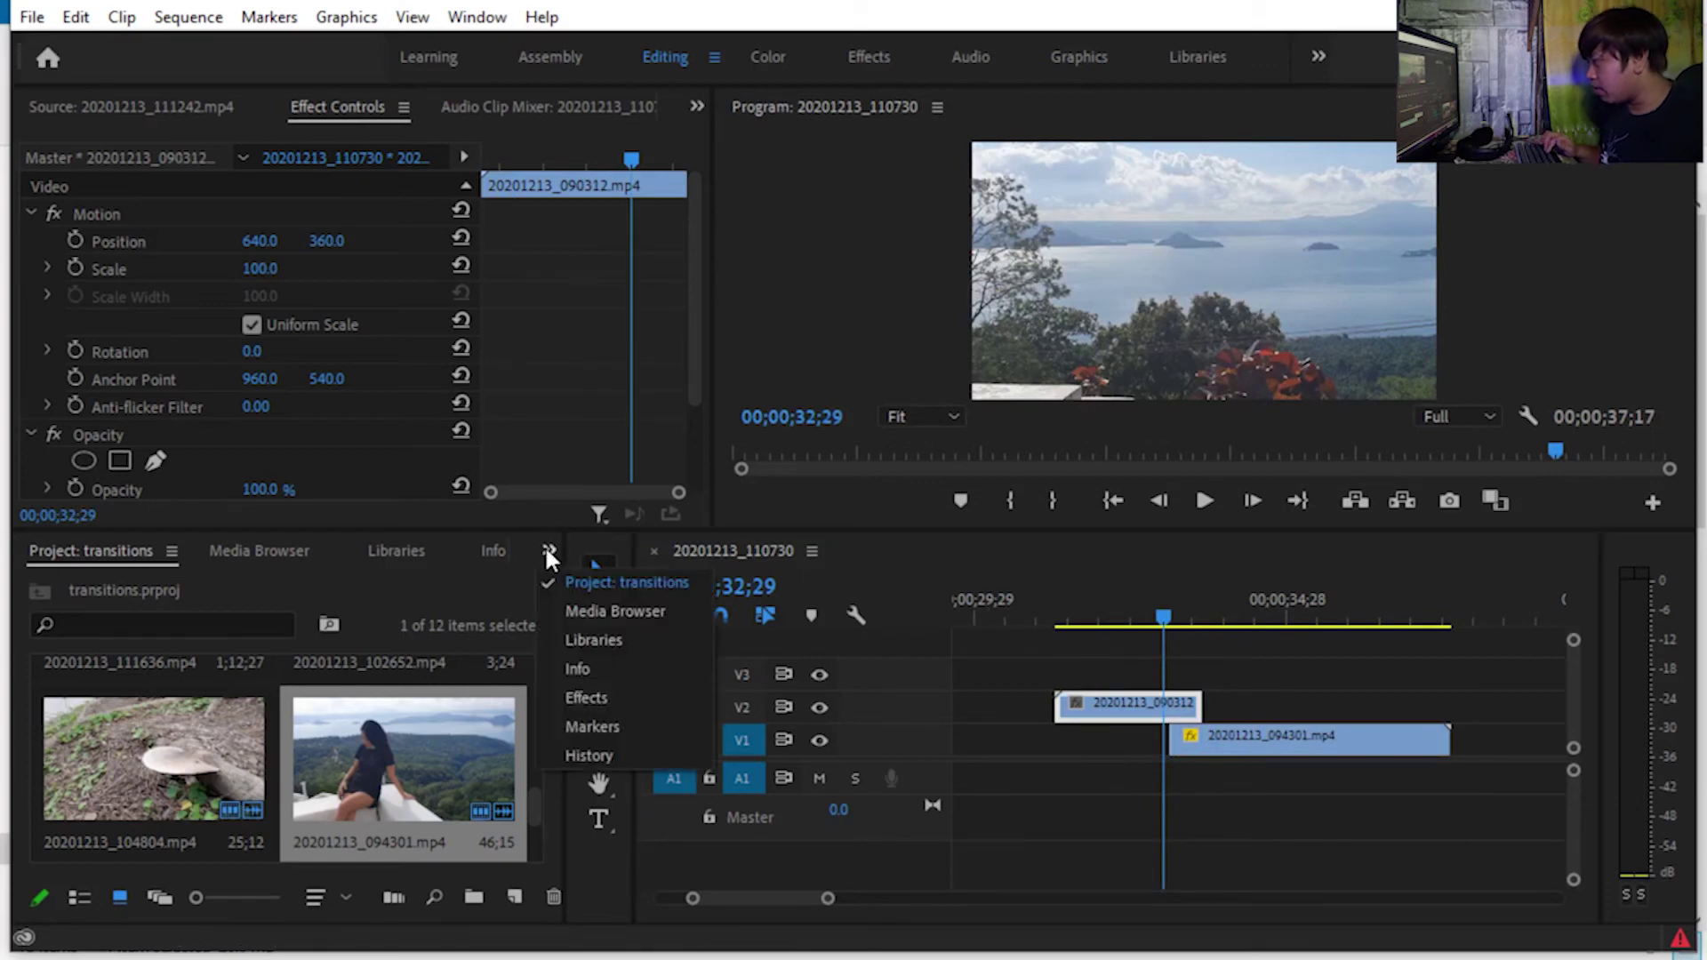
{"action": "left_click", "coordinate": [608, 698]}
{"action": "type", "text": "gra"}
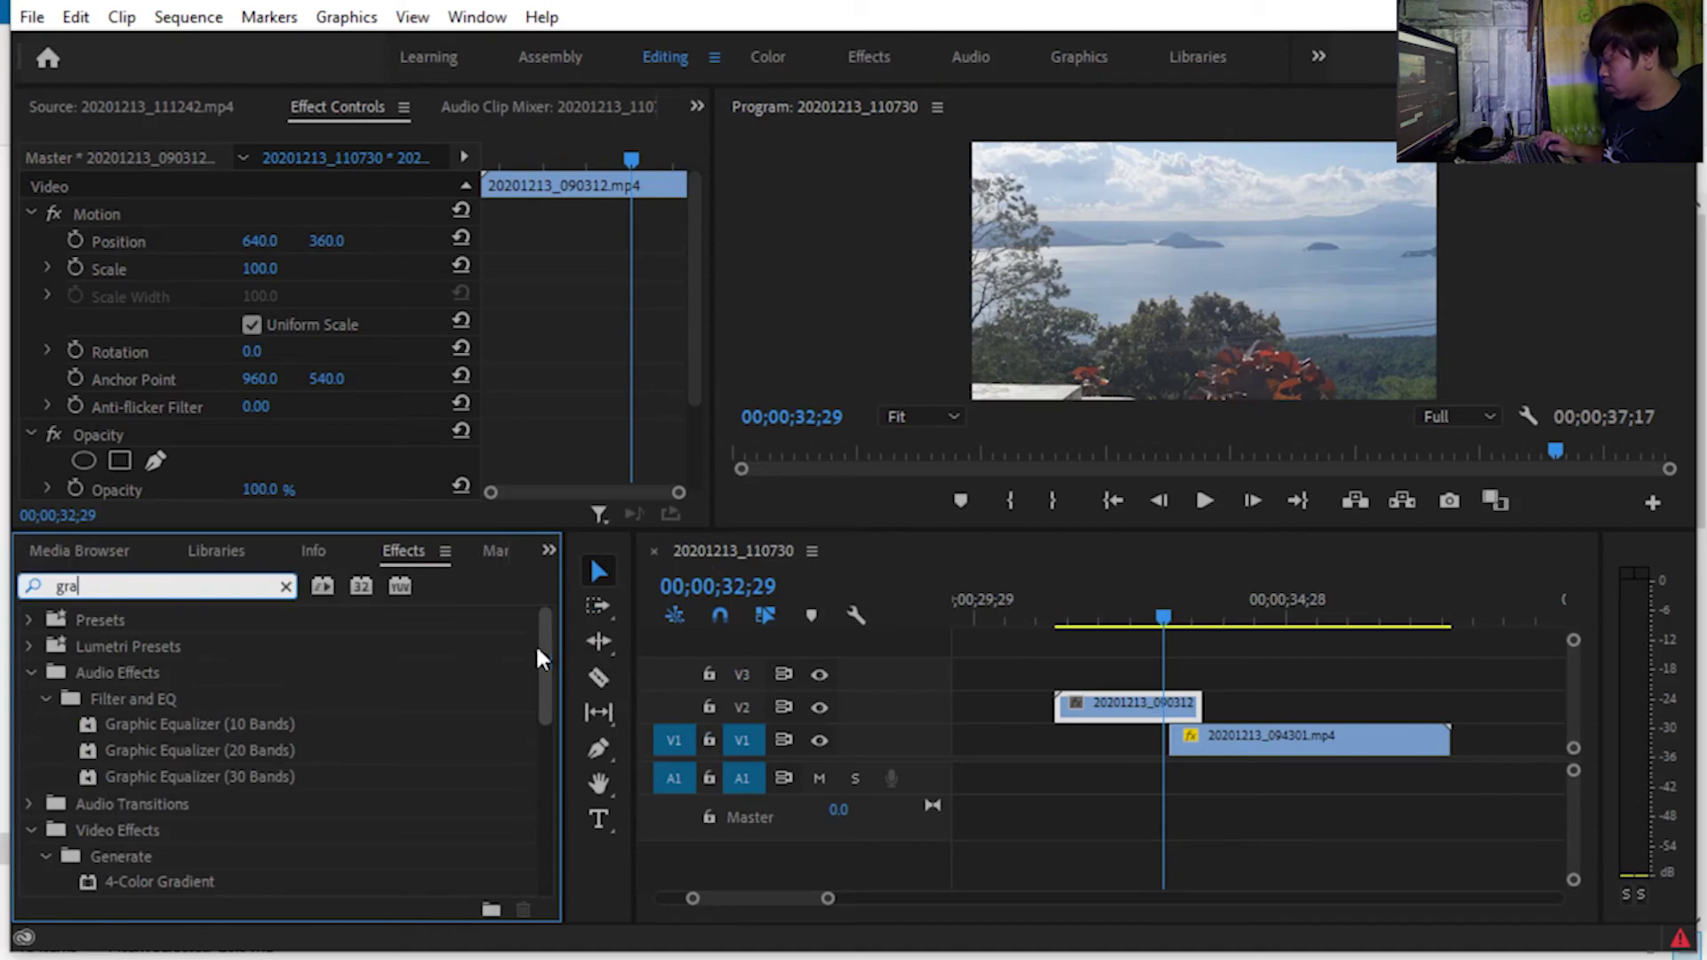
{"action": "left_click_drag", "start_coordinate": [545, 712], "coordinate": [545, 845]}
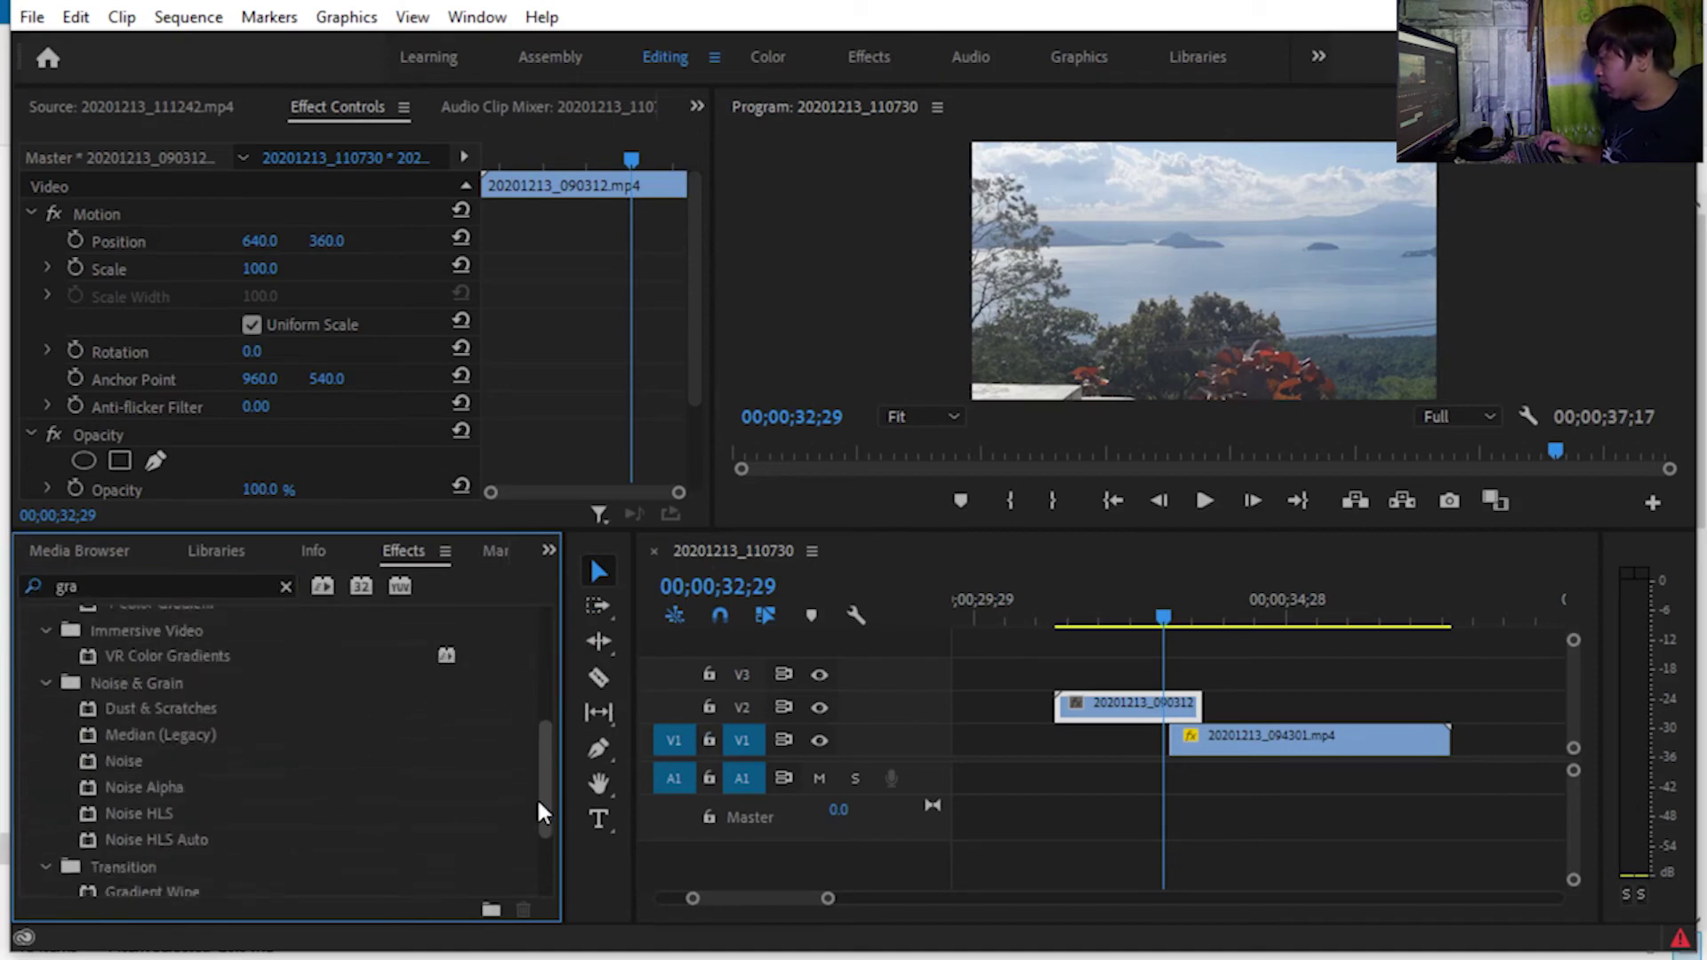
{"action": "left_click", "coordinate": [175, 836]}
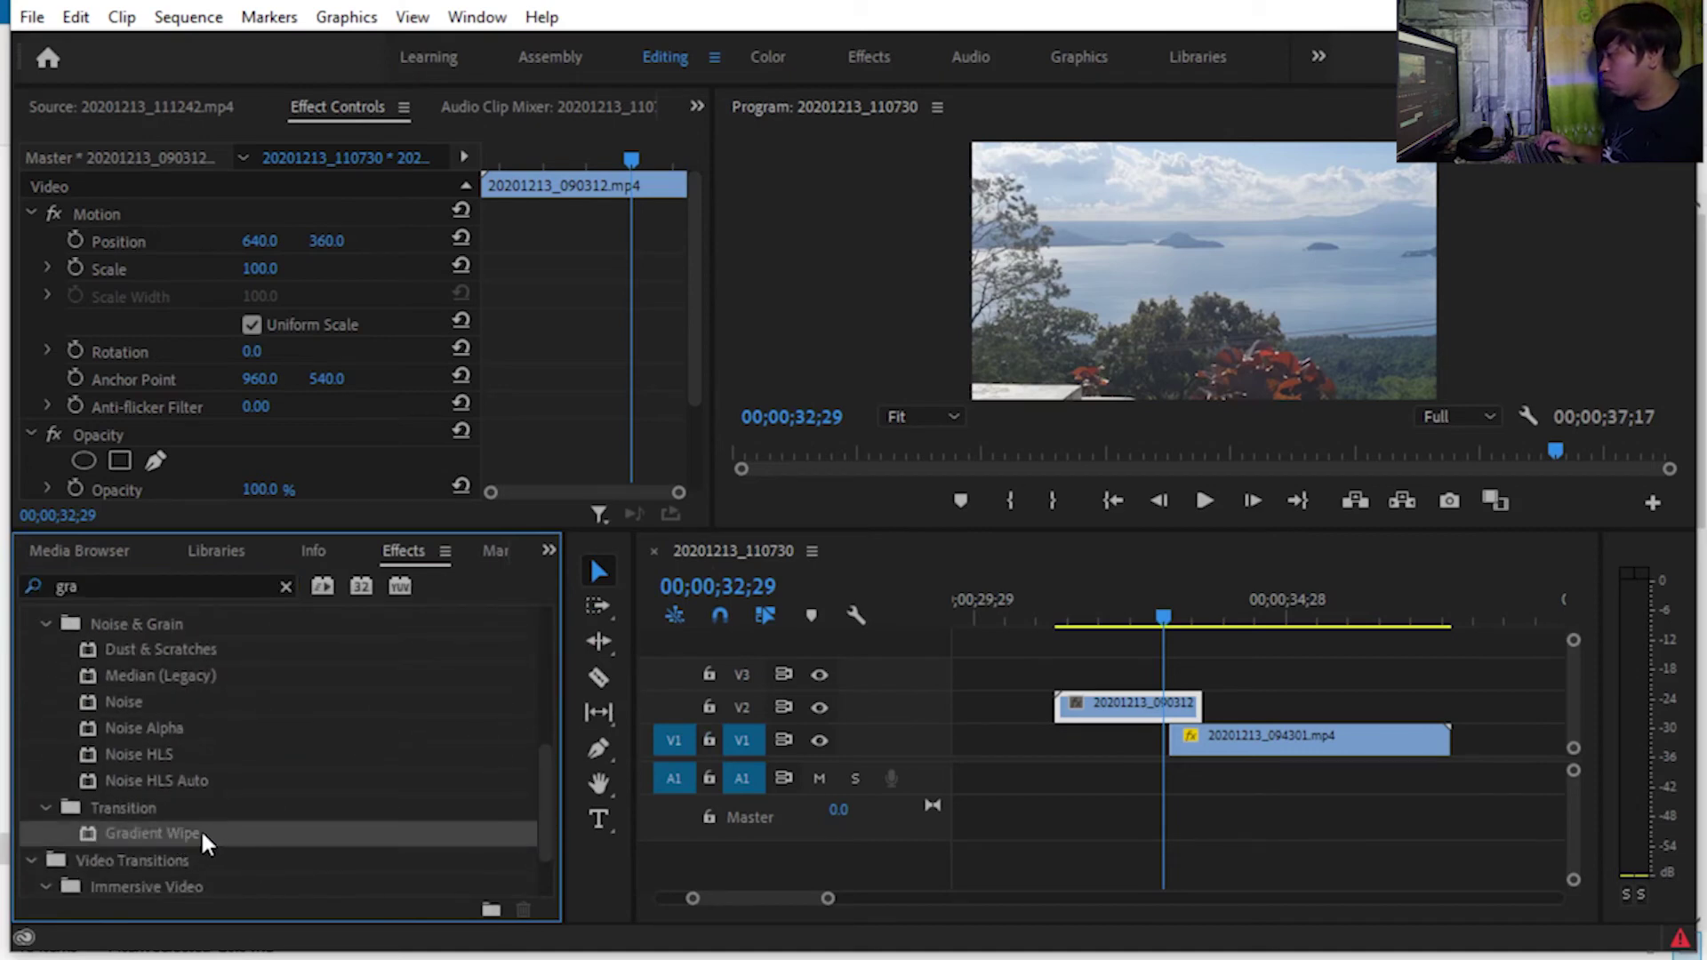
{"action": "left_click_drag", "start_coordinate": [205, 843], "coordinate": [1125, 725]}
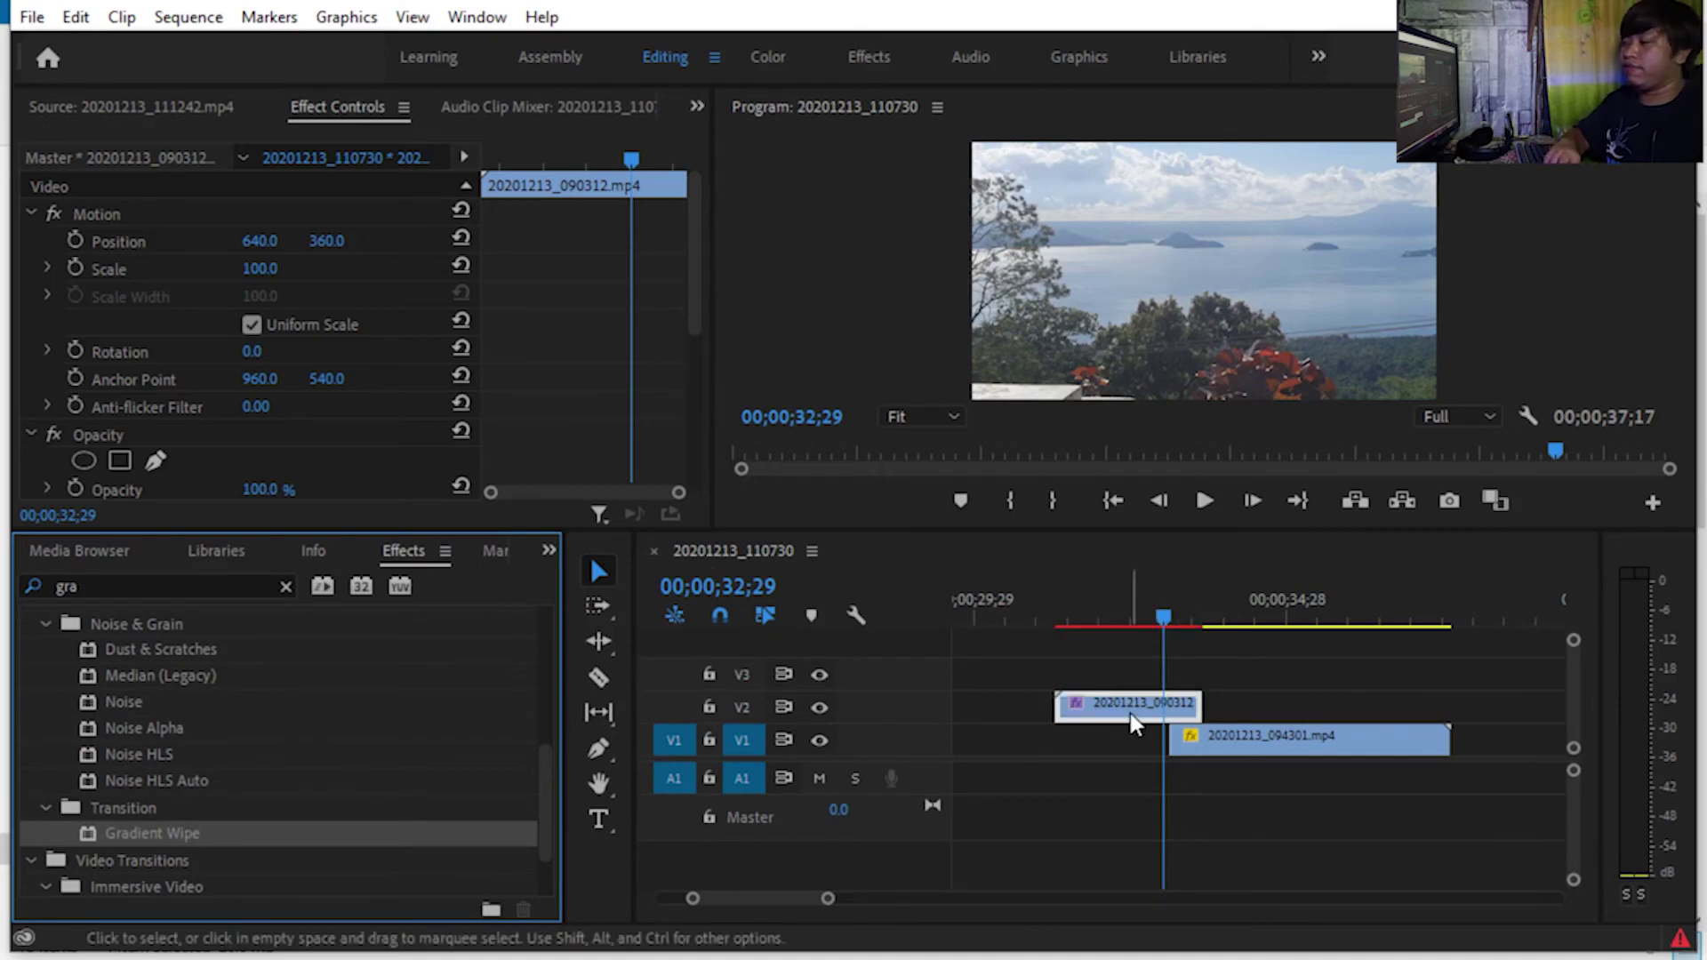
Show the Gradient Wipe settings in Effect Controls: Transition Completion 0%, Gradient Layer Video 2.
{"action": "left_click", "coordinate": [709, 108]}
{"action": "left_click", "coordinate": [707, 107]}
{"action": "left_click", "coordinate": [764, 176]}
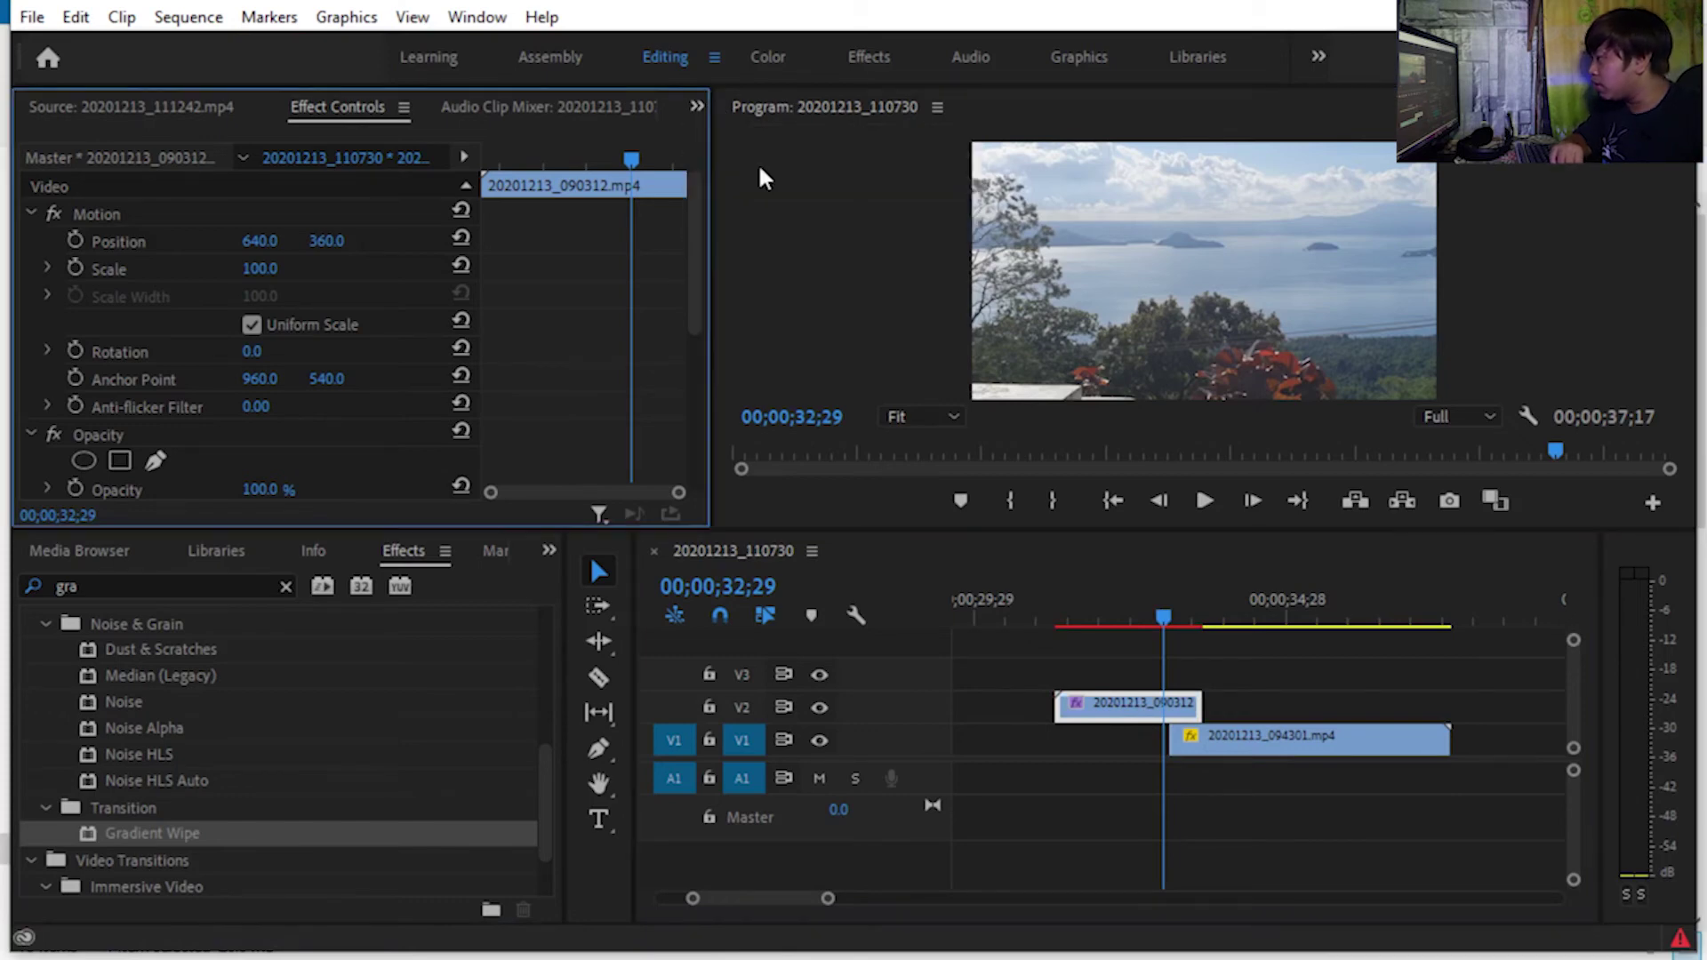
{"action": "left_click_drag", "start_coordinate": [693, 256], "coordinate": [696, 283]}
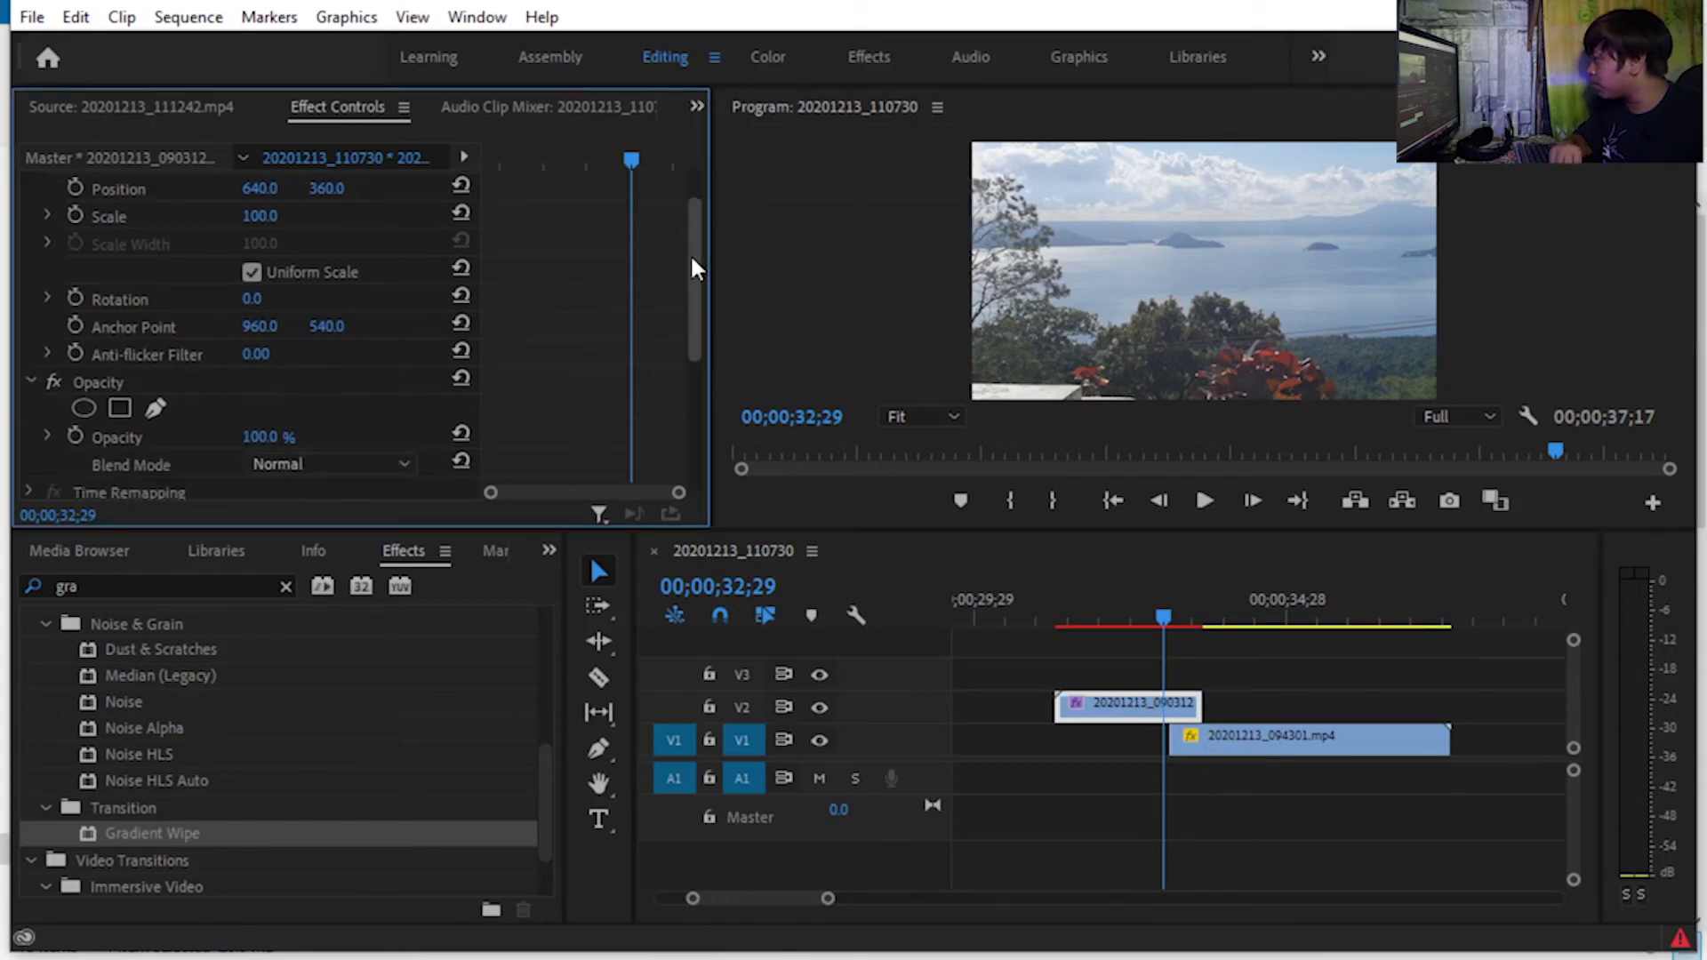
{"action": "scroll", "coordinate": [696, 283], "scroll_direction": "down", "scroll_amount": 1}
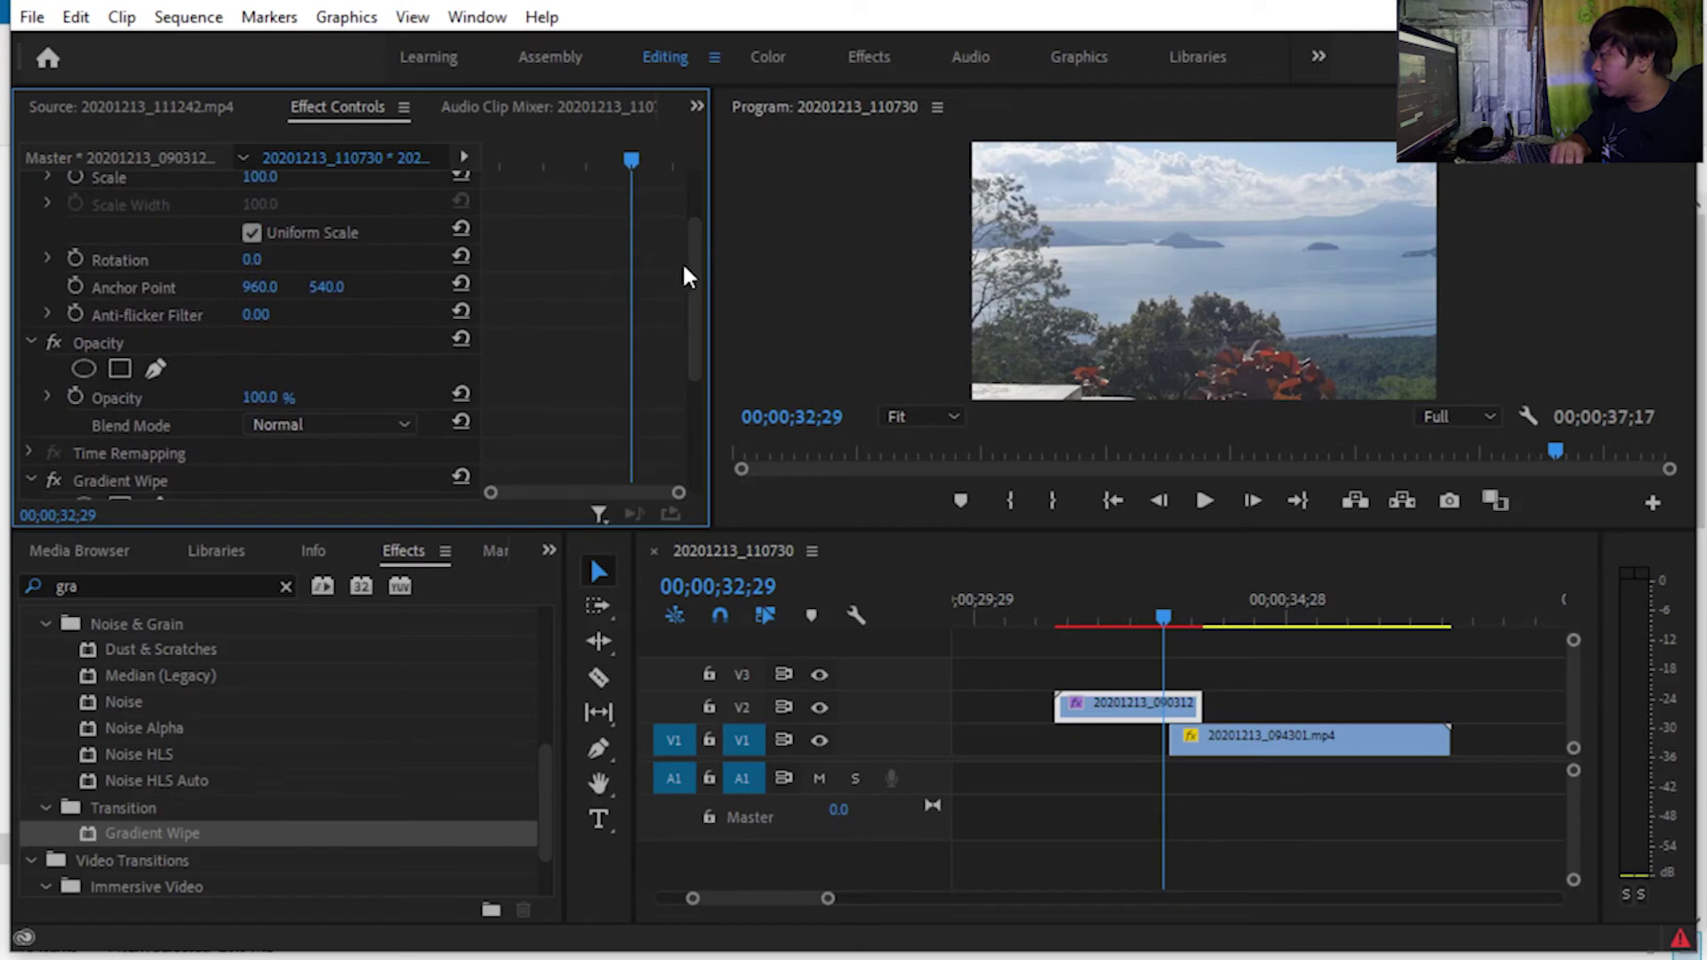
{"action": "scroll", "coordinate": [697, 280], "scroll_direction": "down", "scroll_amount": 2}
{"action": "scroll", "coordinate": [692, 271], "scroll_direction": "down", "scroll_amount": 2}
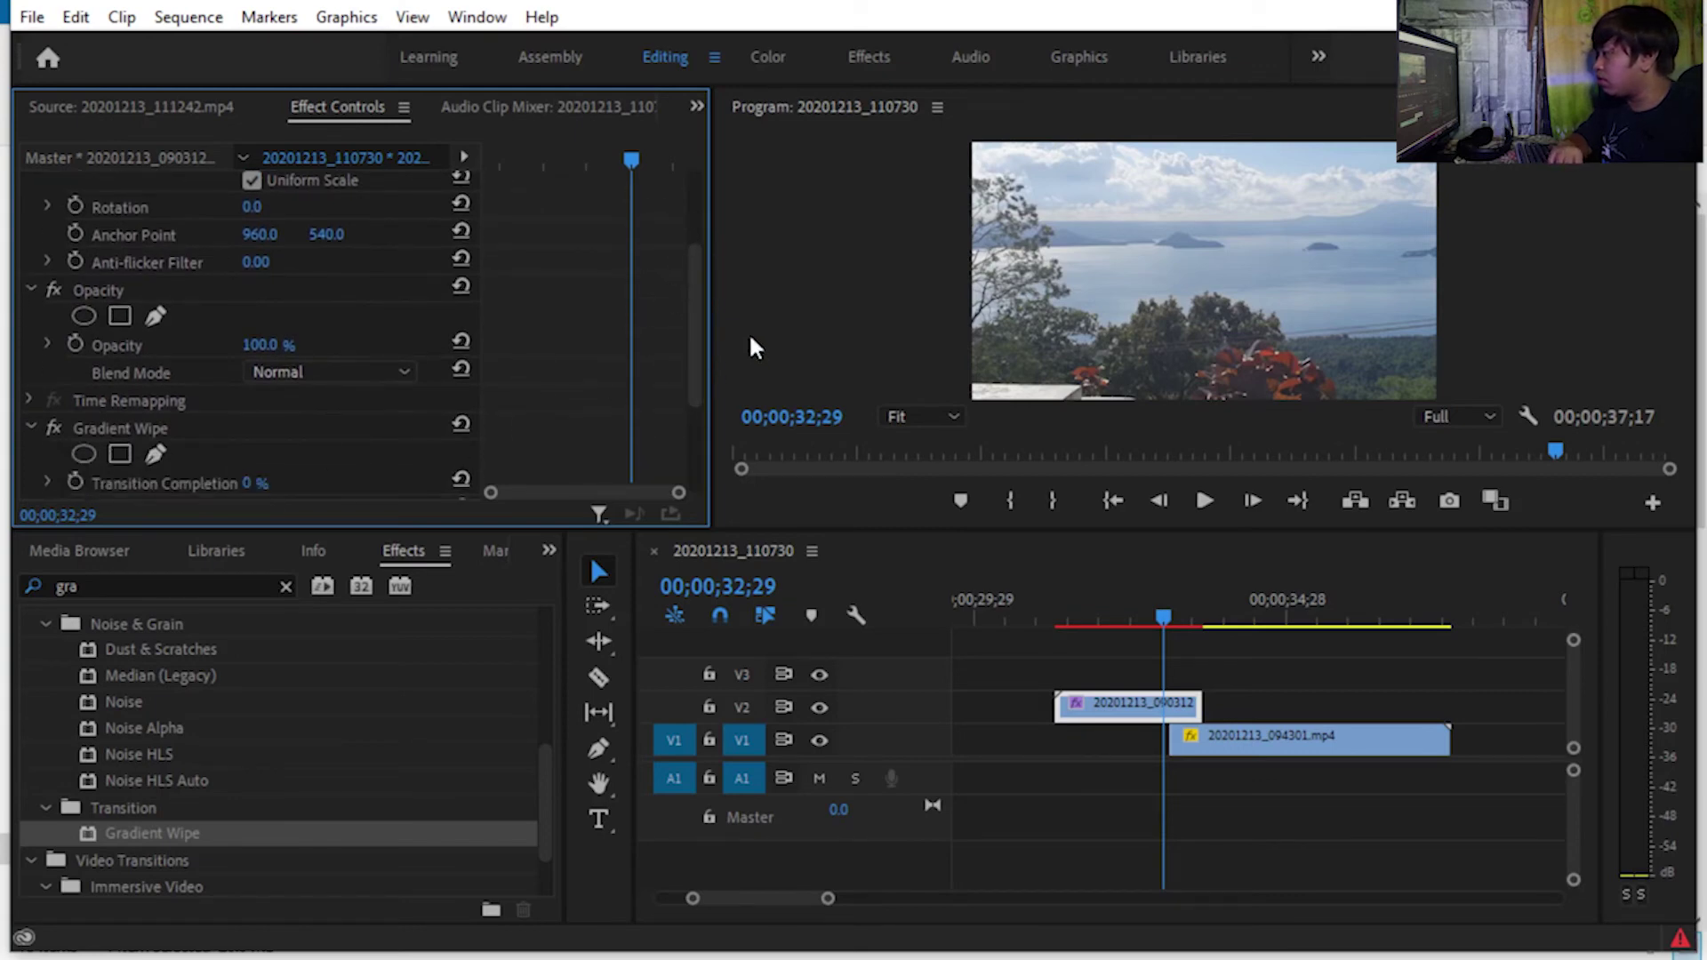
{"action": "scroll", "coordinate": [692, 338], "scroll_direction": "down", "scroll_amount": 2}
{"action": "scroll", "coordinate": [690, 346], "scroll_direction": "down", "scroll_amount": 2}
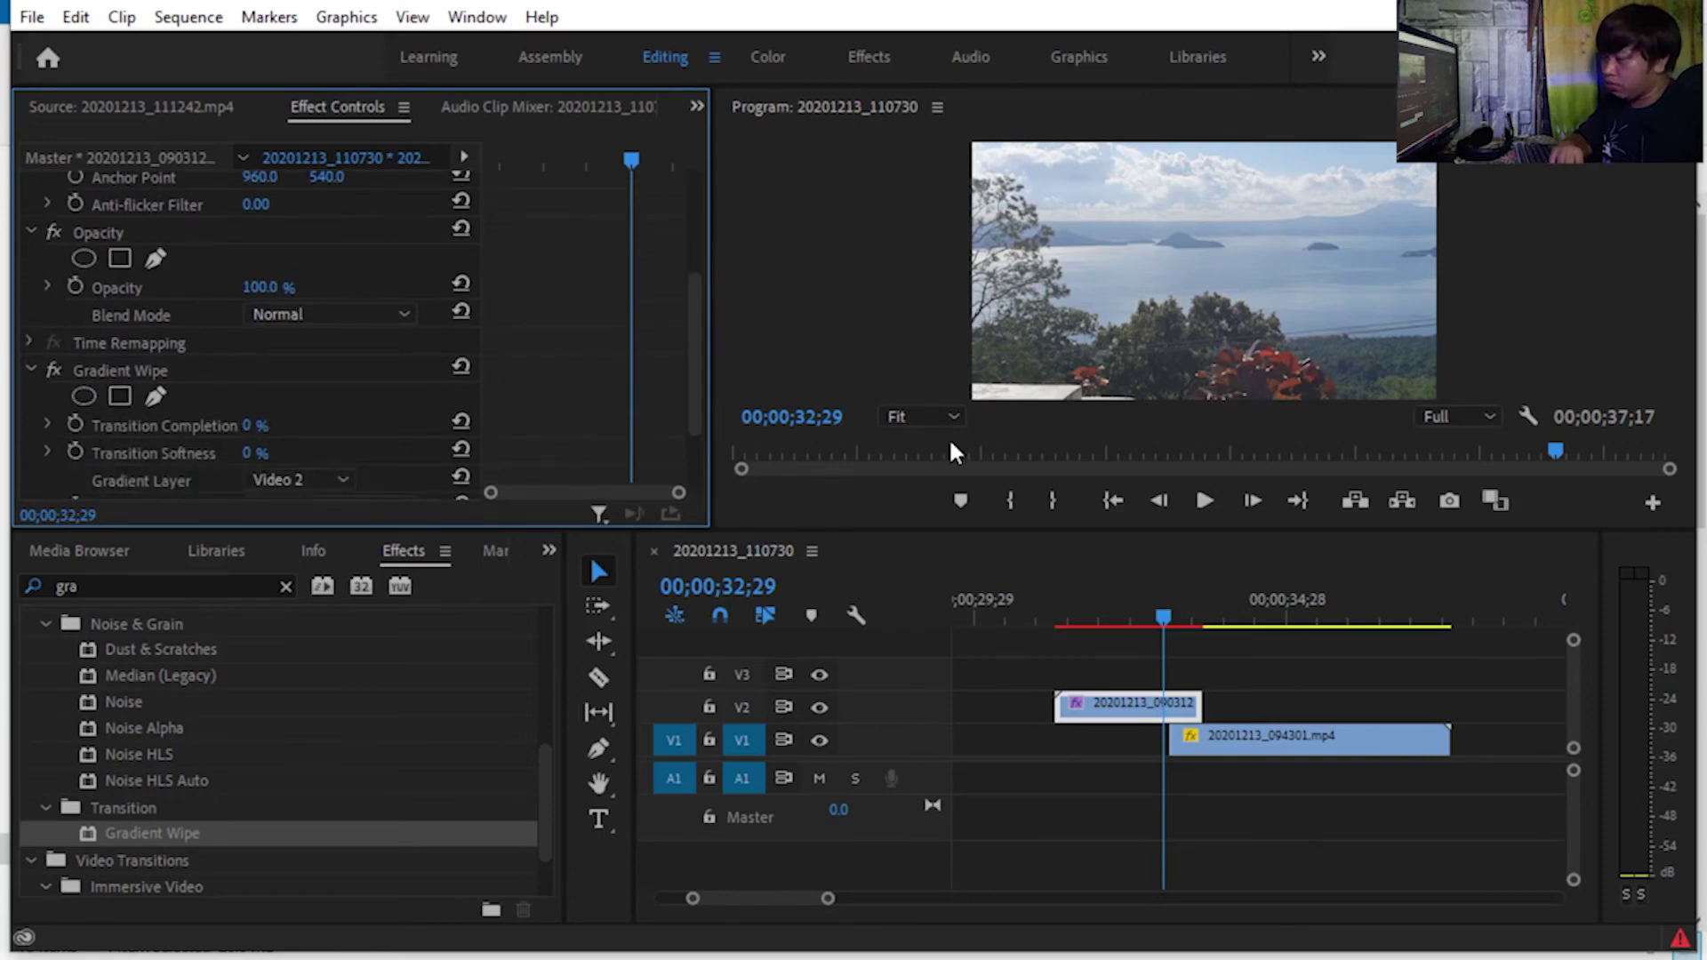
Set a 0% Transition Completion keyframe at 00;00;33;02.
{"action": "left_click", "coordinate": [1171, 620]}
{"action": "left_click_drag", "start_coordinate": [1172, 620], "coordinate": [1175, 620]}
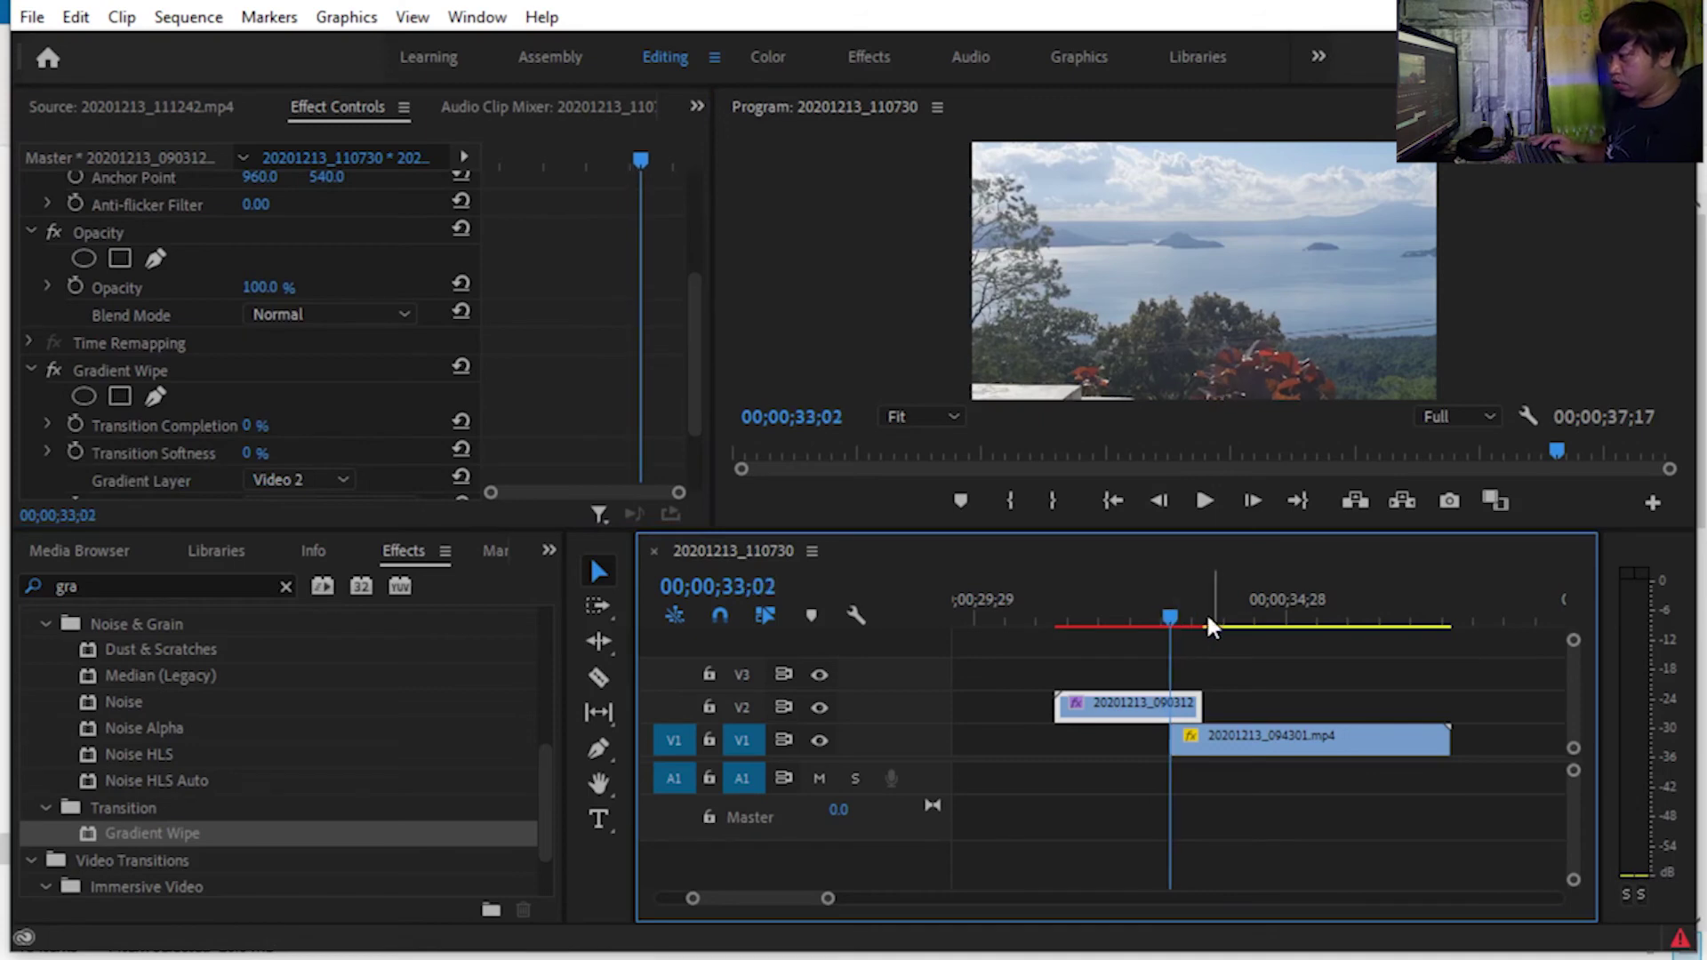
{"action": "key", "text": "="}
{"action": "key", "text": "="}
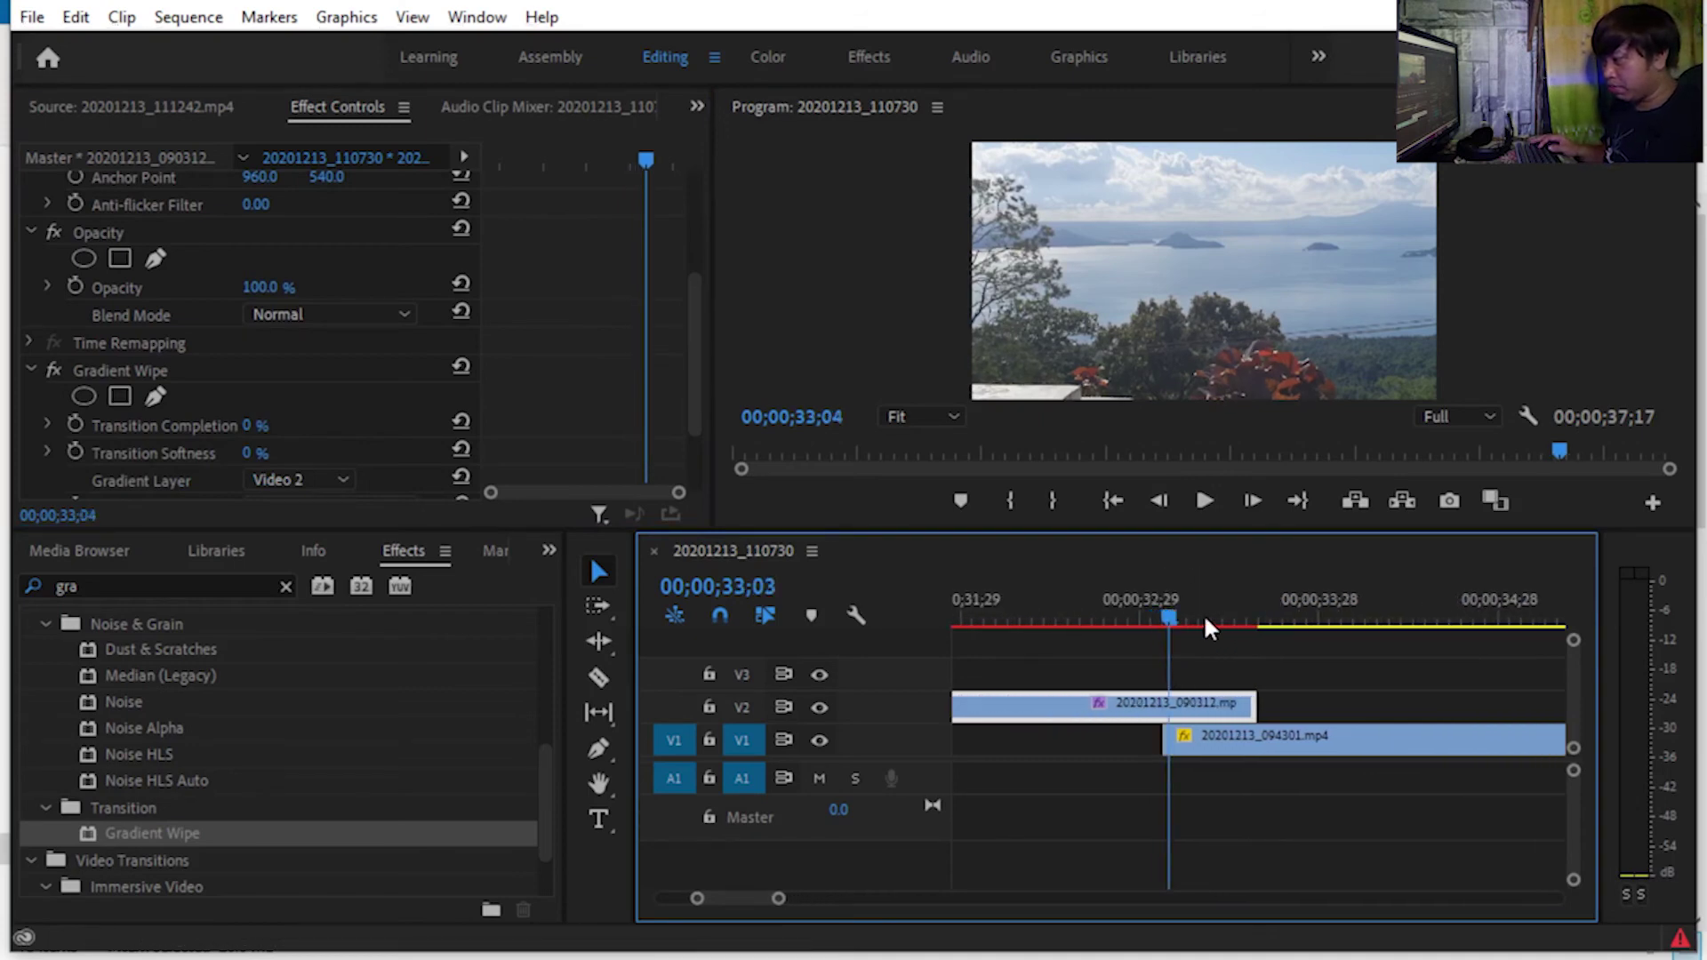
{"action": "left_click", "coordinate": [1163, 620]}
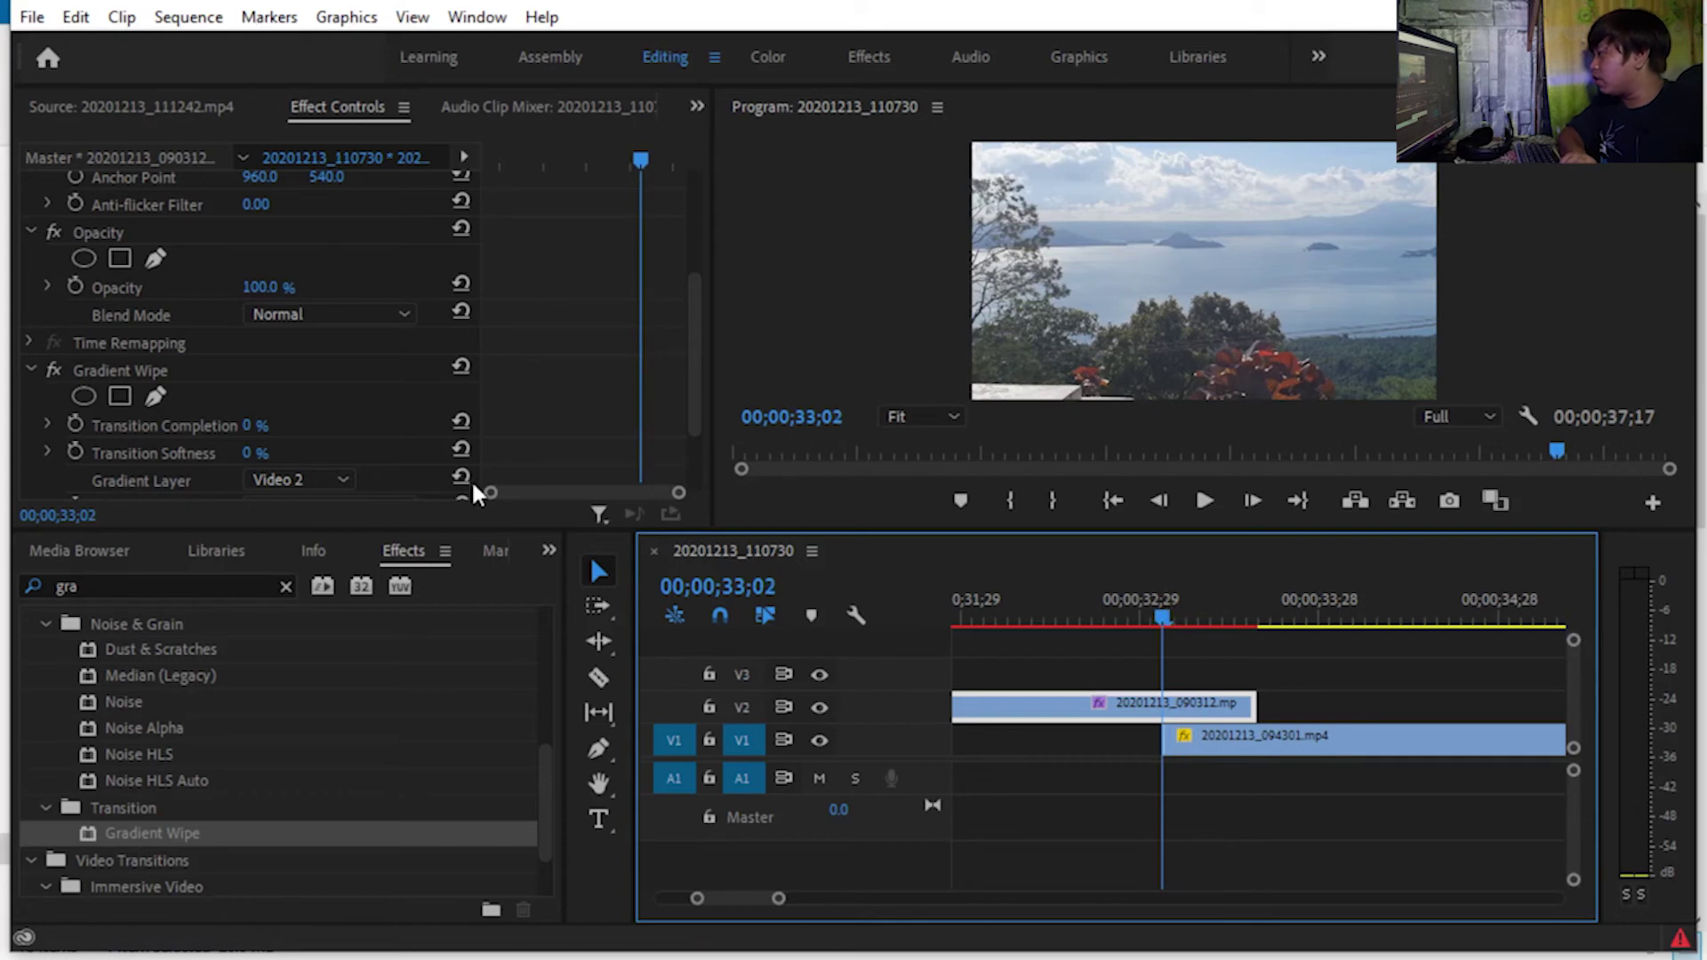
{"action": "left_click", "coordinate": [78, 425]}
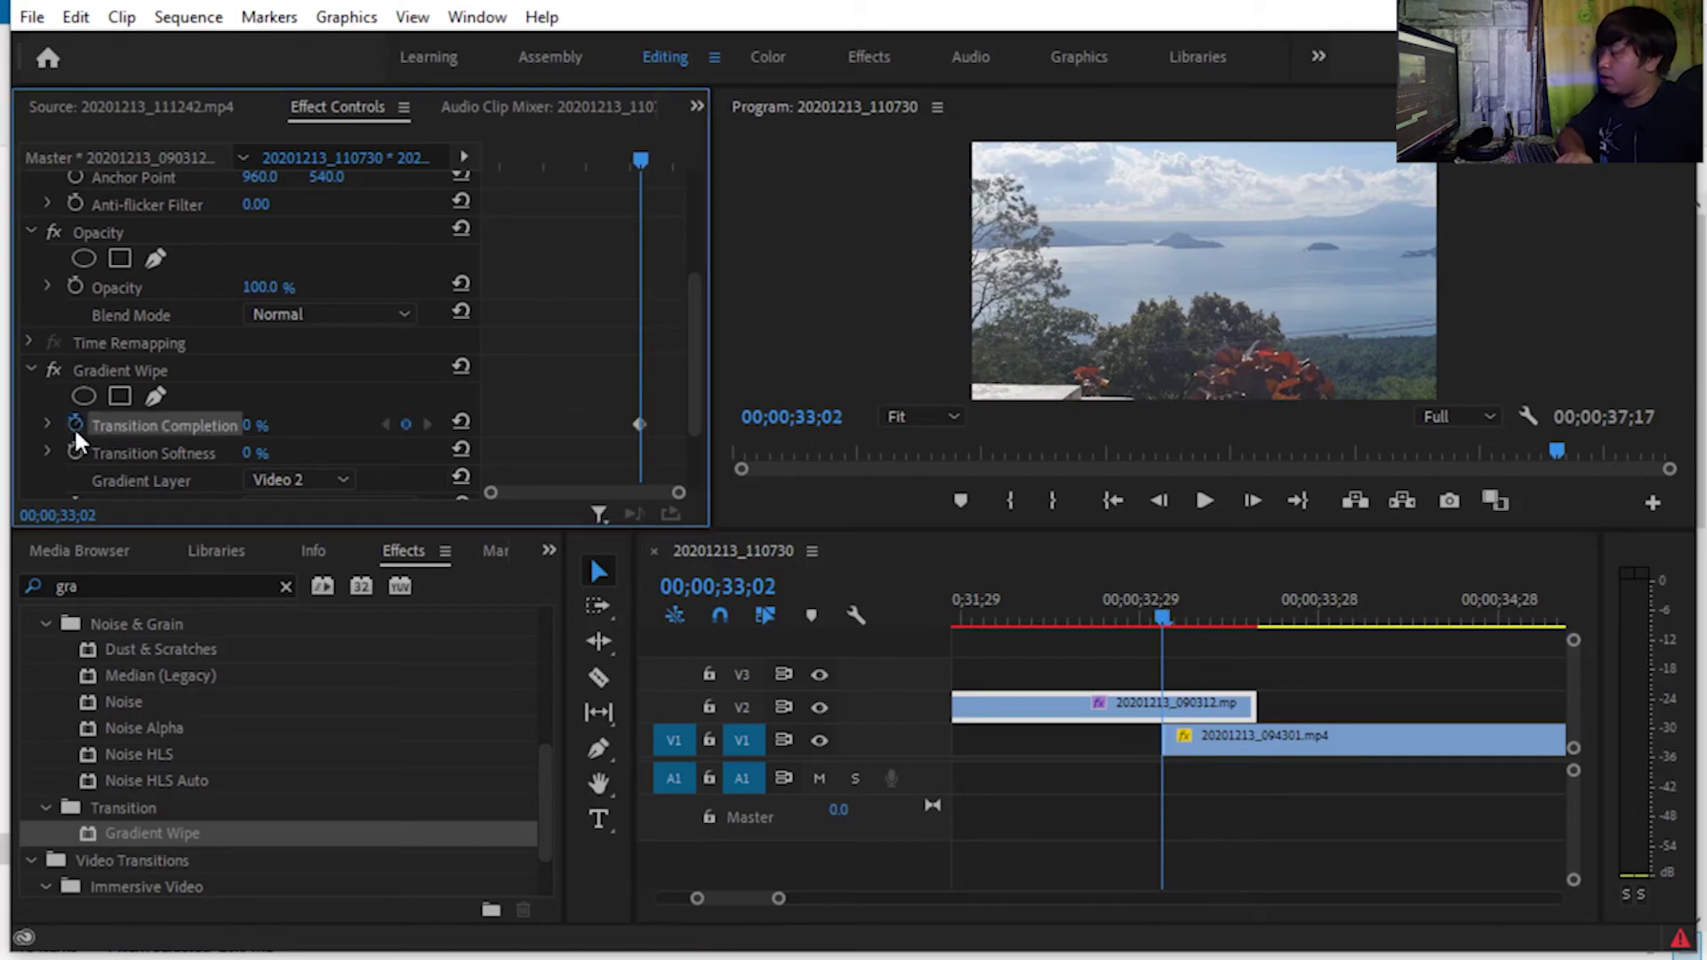
{"action": "left_click", "coordinate": [667, 445]}
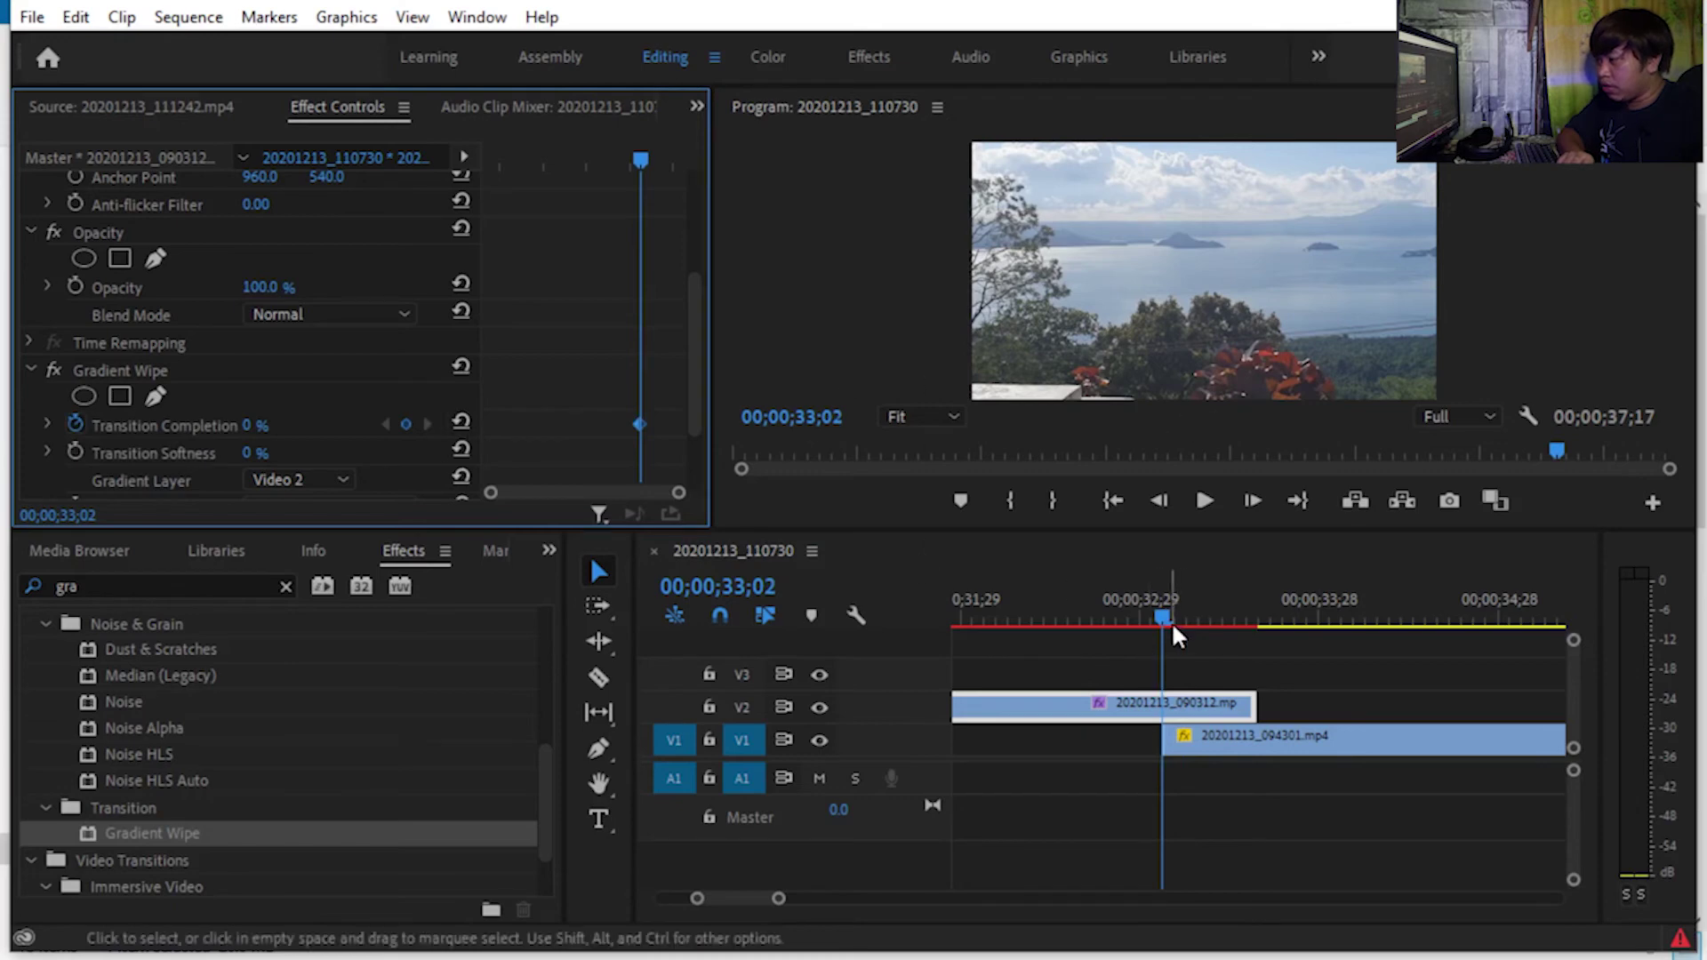
Add a Transition Completion keyframe at 00;00;33;17 set to 100%.
{"action": "key", "text": "Right"}
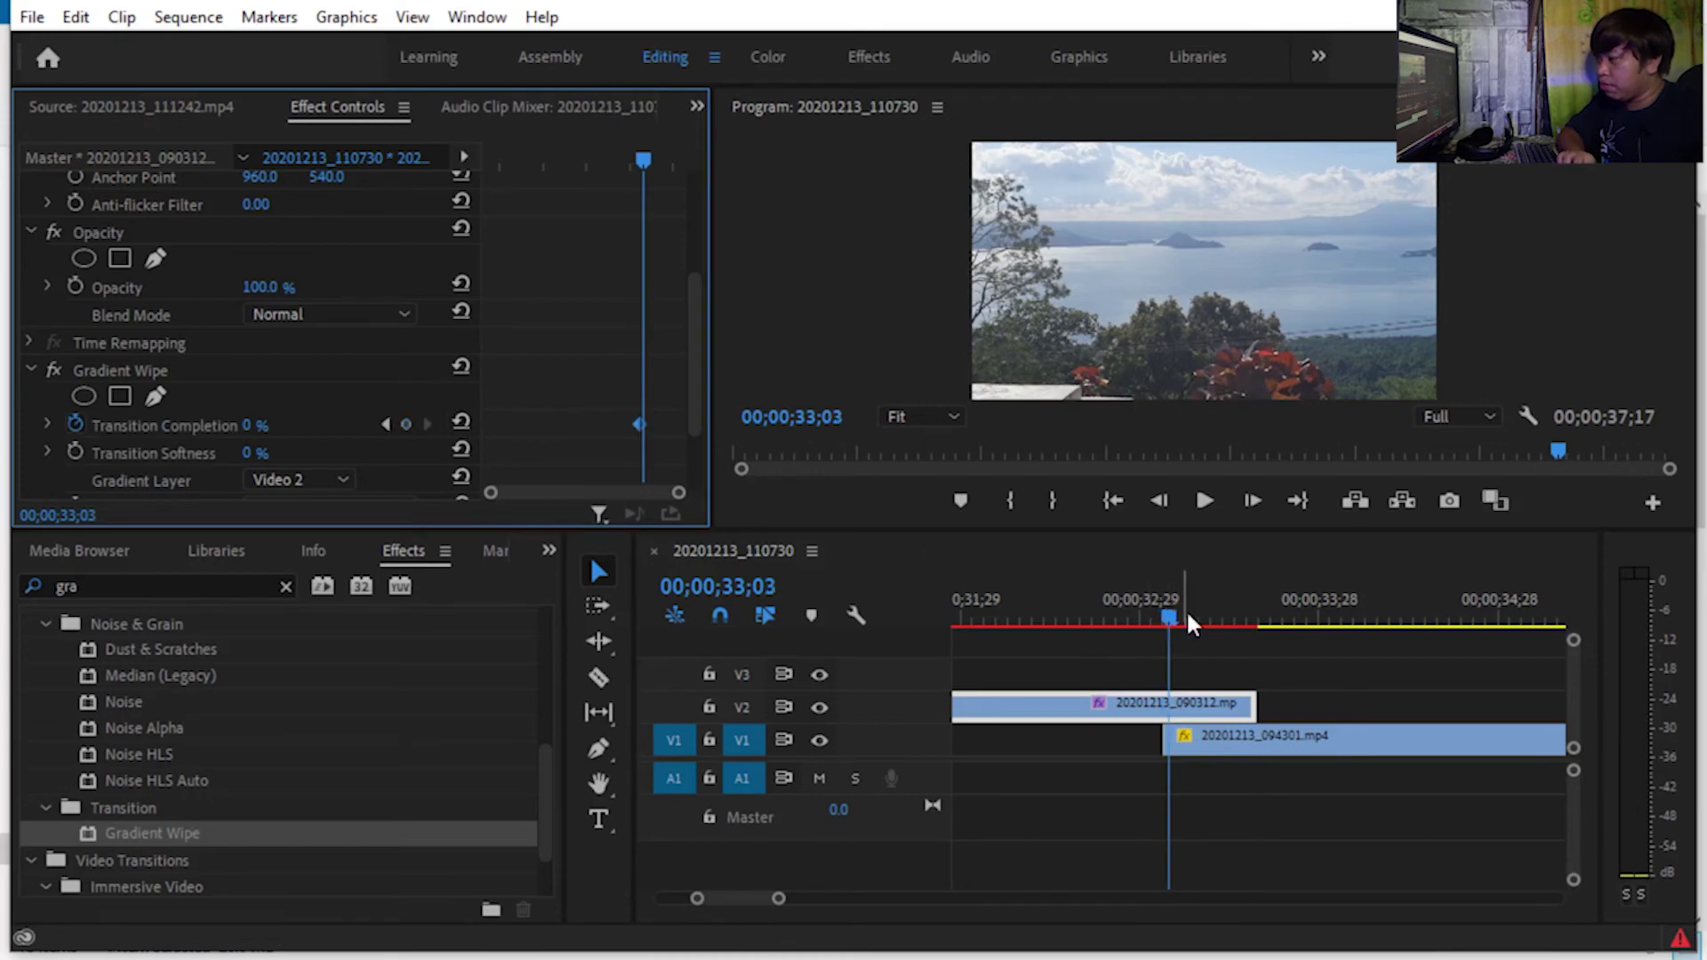
{"action": "key", "text": "Right"}
{"action": "key", "text": "Right"}
{"action": "key", "text": "Right"}
{"action": "left_click_drag", "start_coordinate": [1172, 625], "coordinate": [1252, 627]}
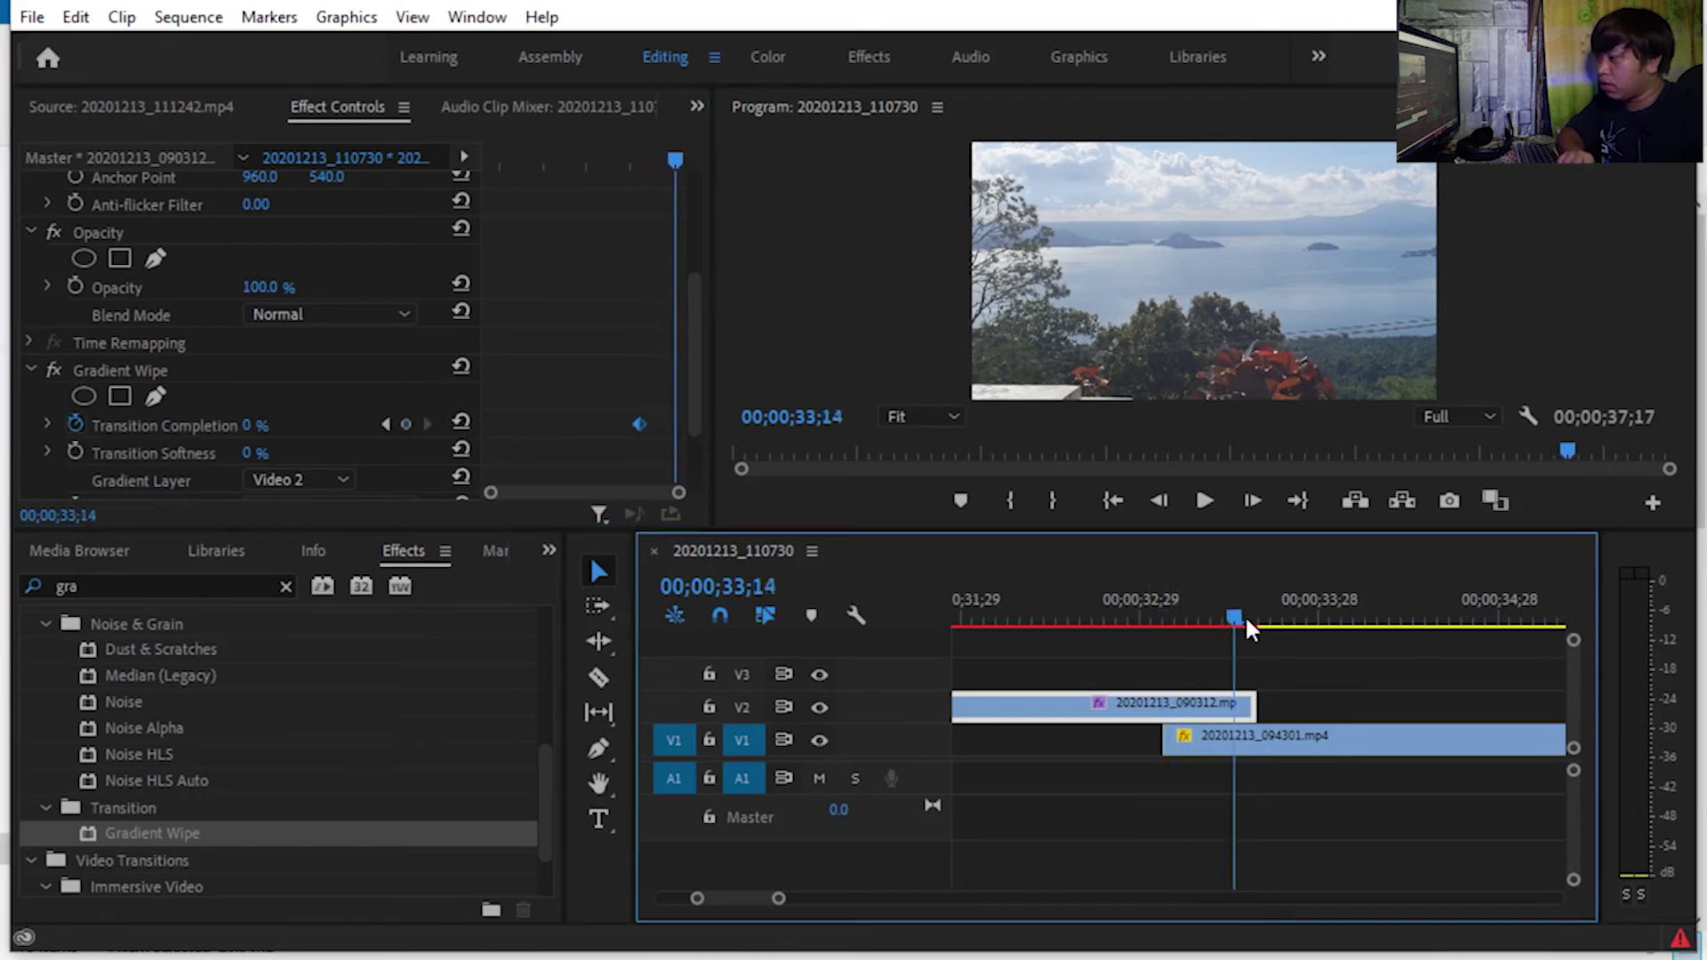
{"action": "left_click", "coordinate": [407, 425]}
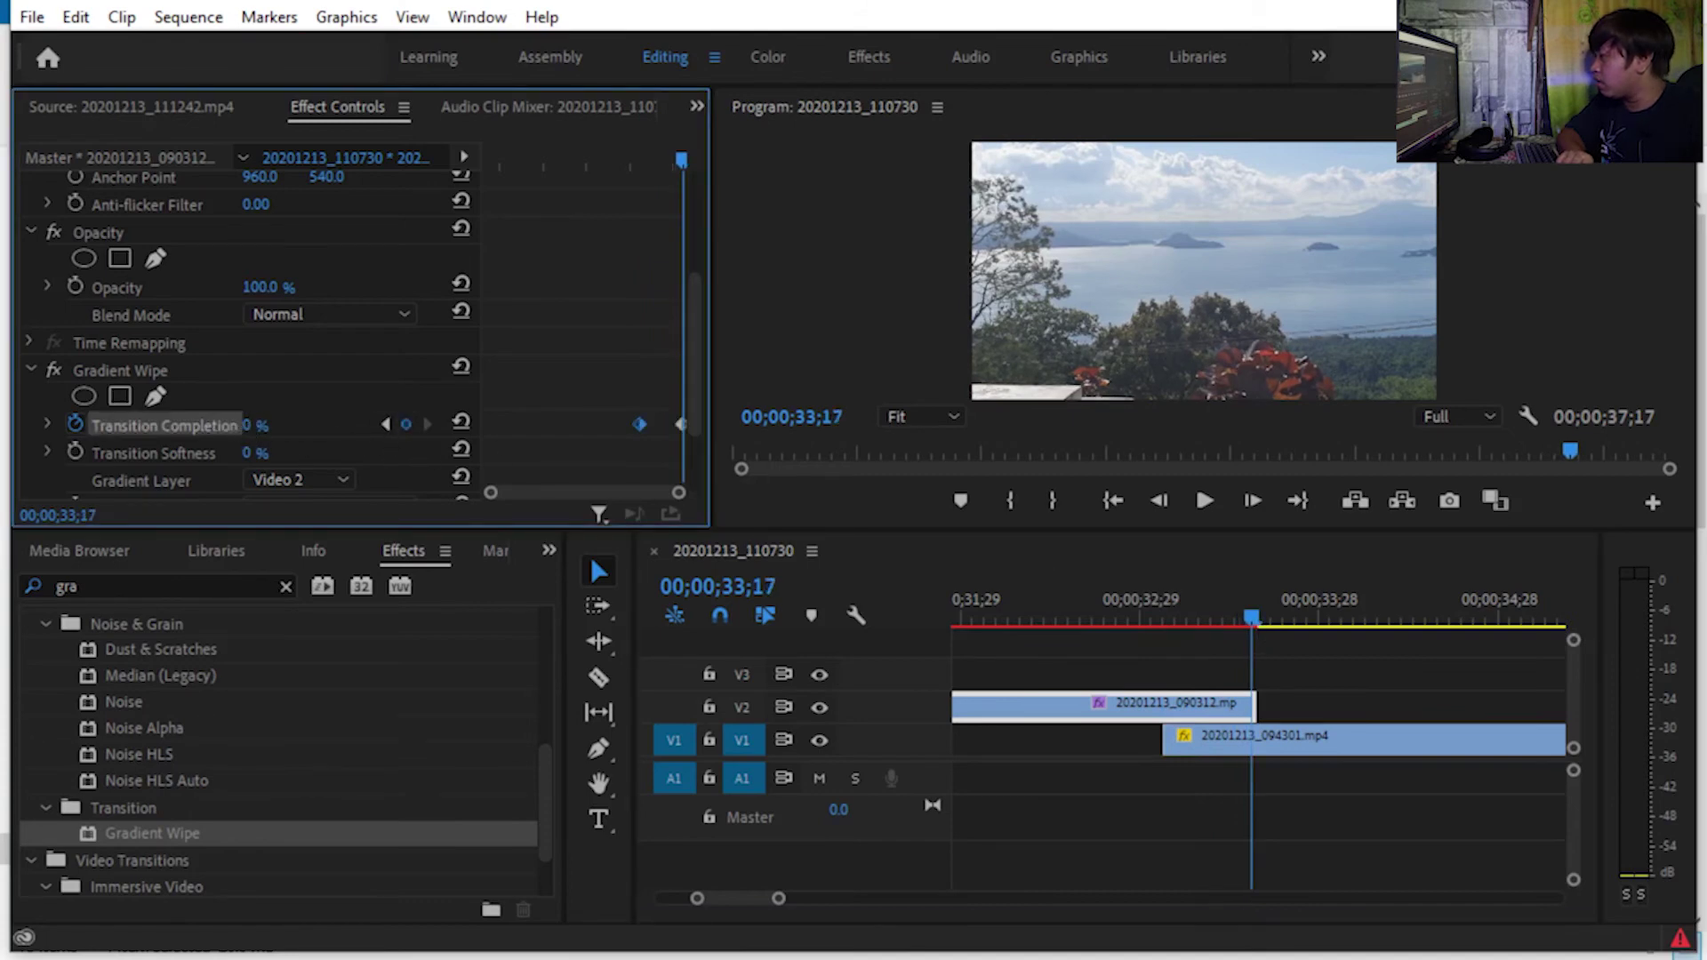
{"action": "left_click_drag", "start_coordinate": [252, 425], "coordinate": [311, 425]}
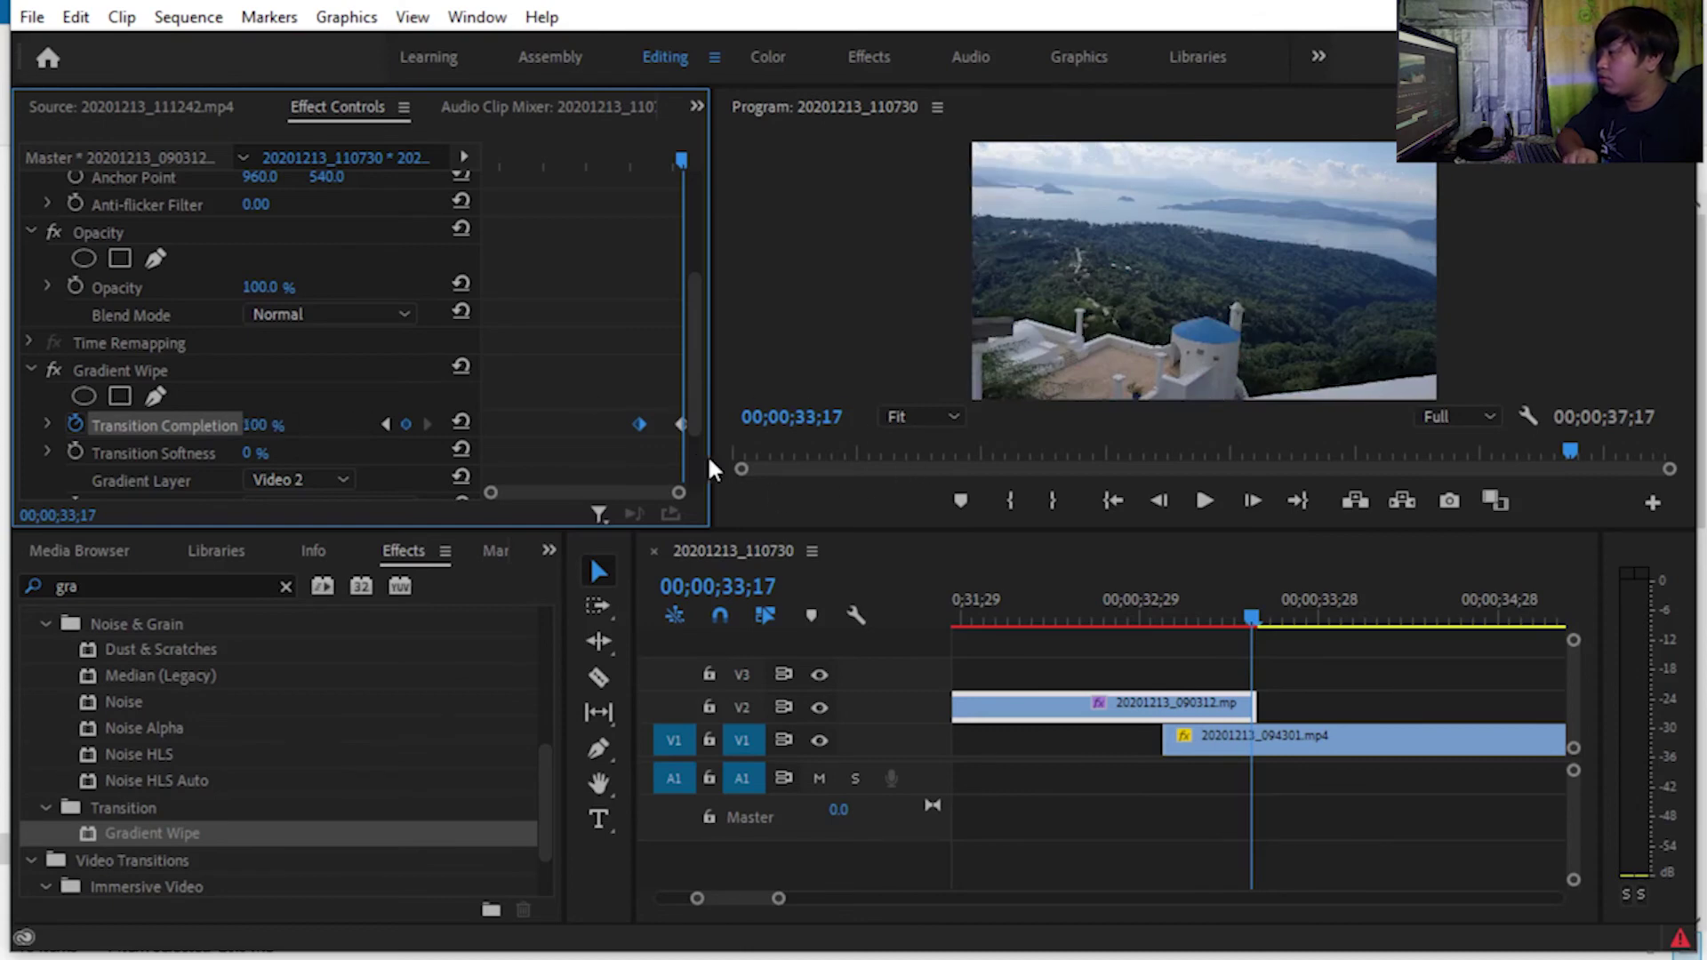
Ease both Transition Completion keyframes (33;17 and 33;02), then return the playhead before the wipe.
{"action": "right_click", "coordinate": [681, 425]}
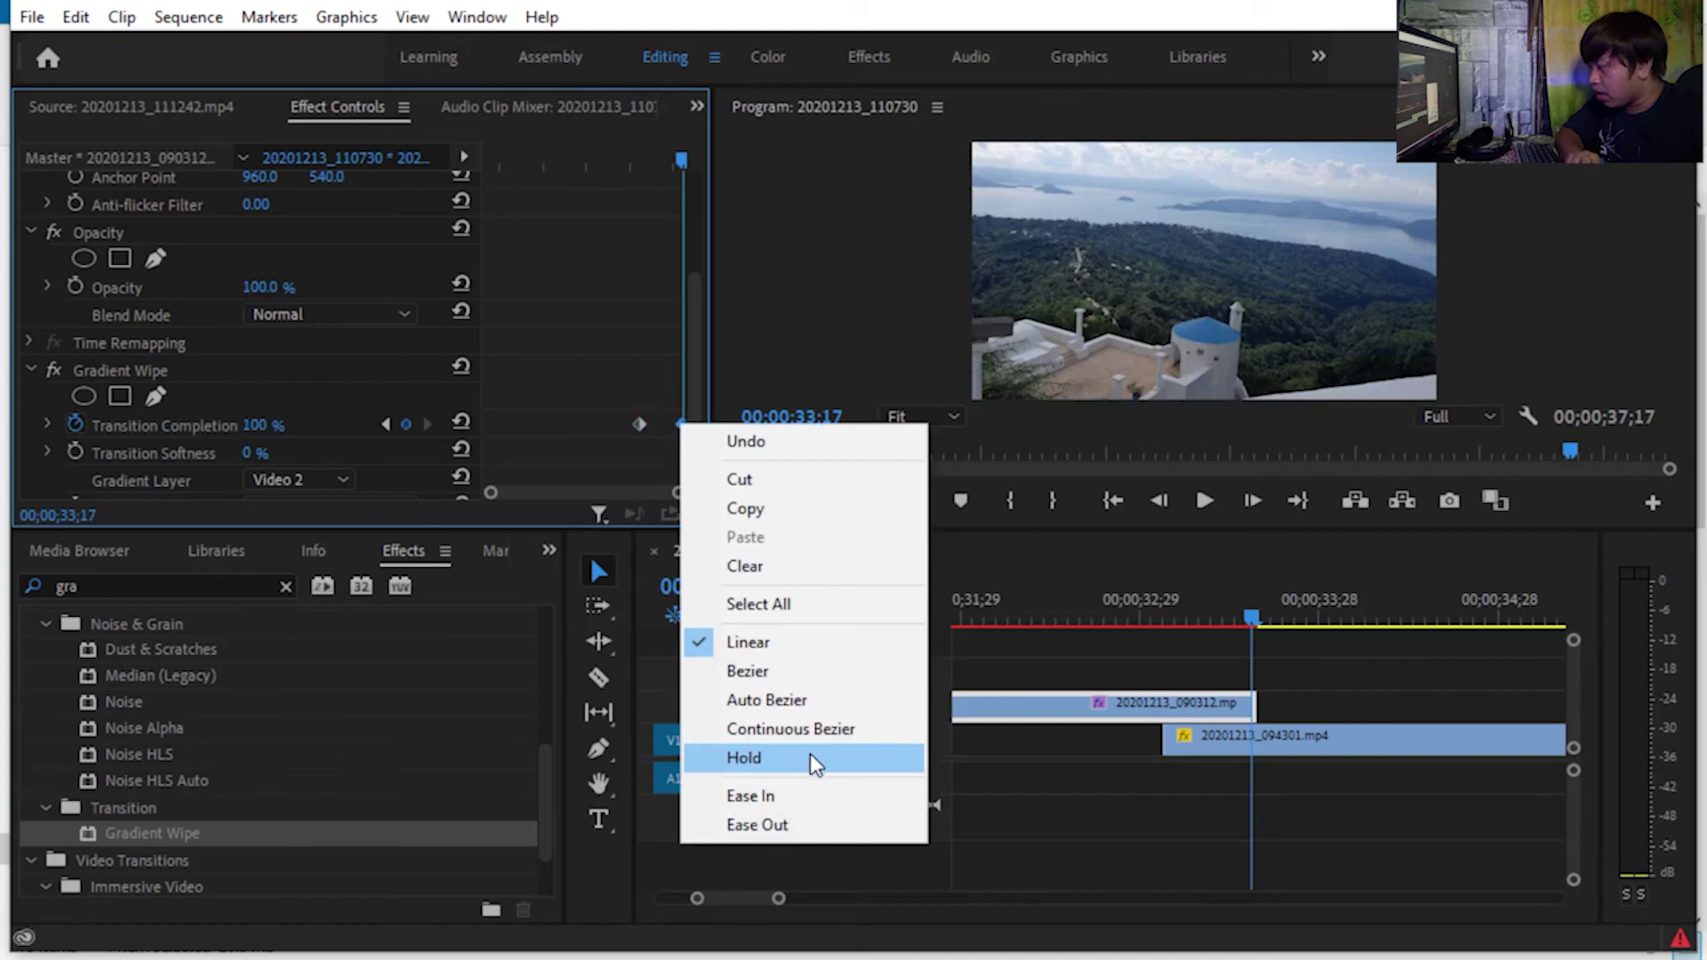
{"action": "left_click", "coordinate": [823, 825]}
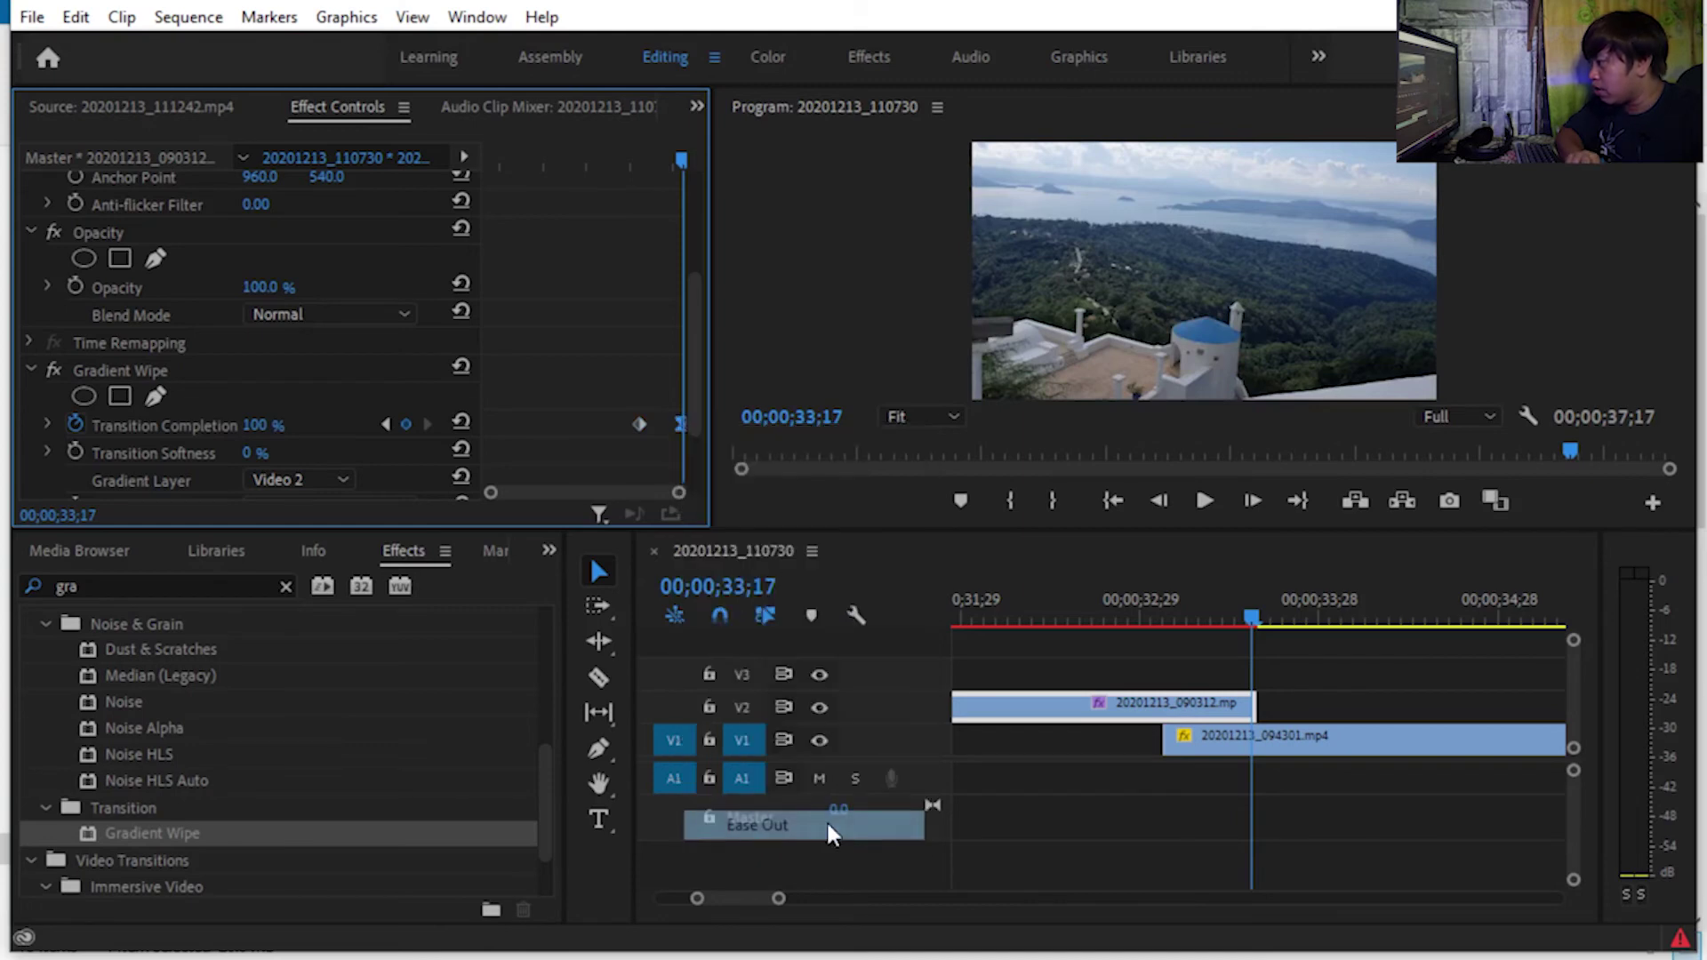
{"action": "right_click", "coordinate": [640, 427]}
{"action": "left_click", "coordinate": [711, 791]}
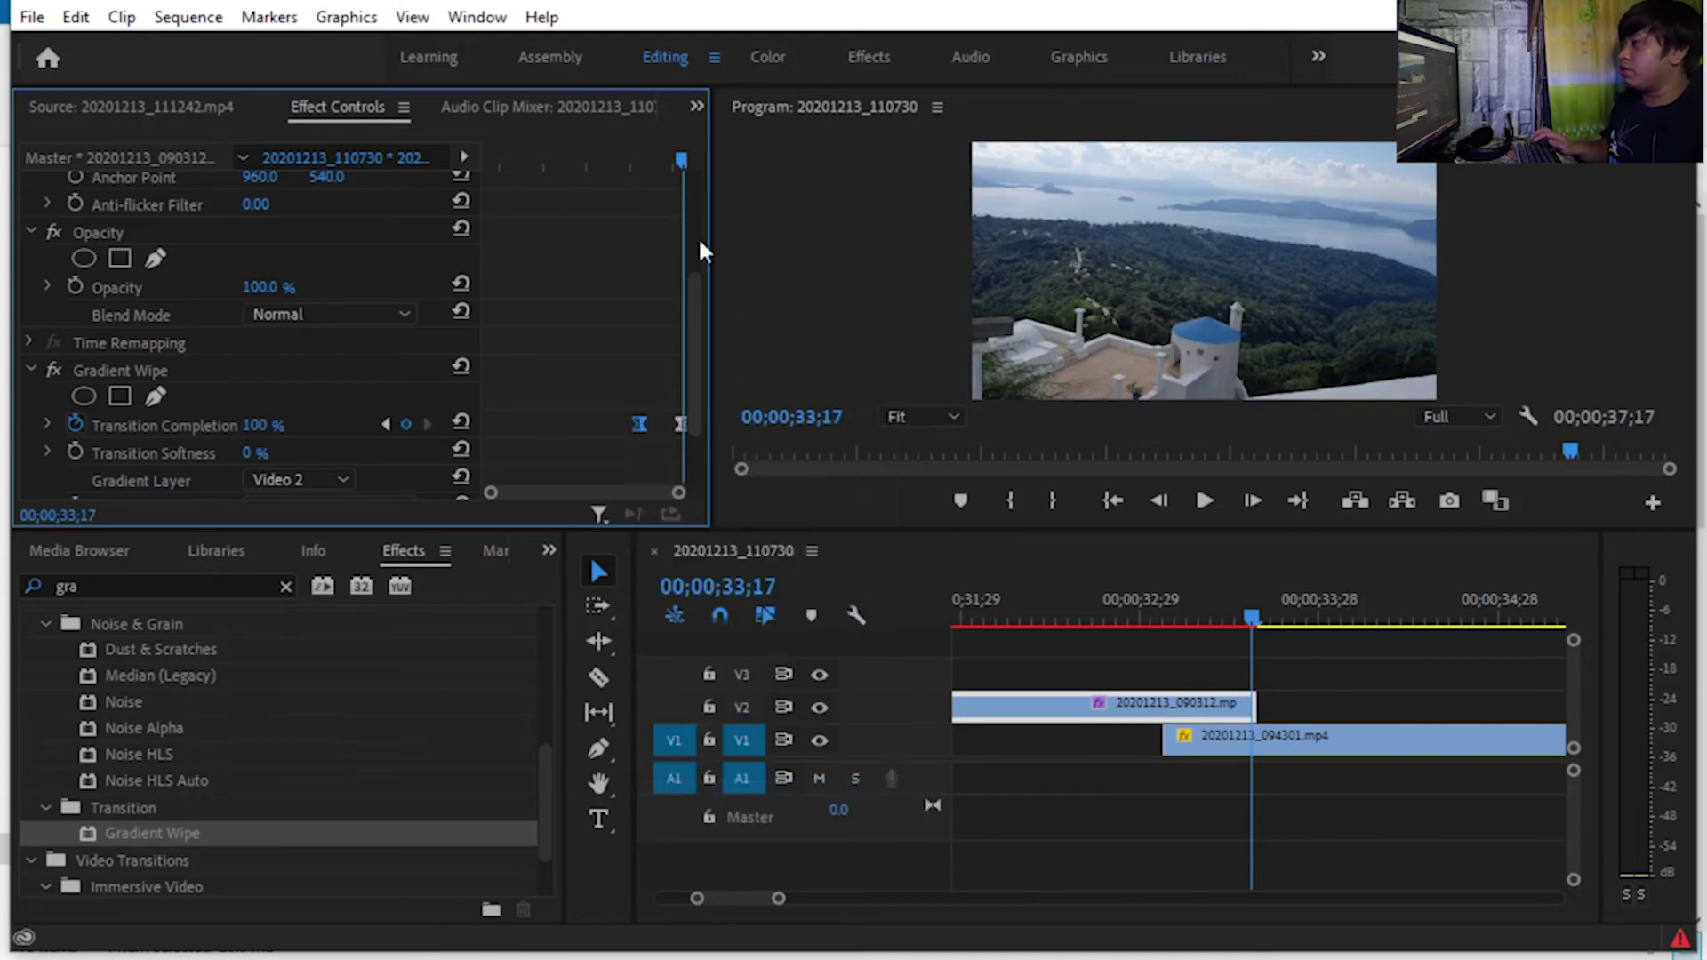
{"action": "mouse_move", "coordinate": [682, 171]}
{"action": "left_mouse_down"}
{"action": "mouse_move", "coordinate": [611, 184]}
{"action": "mouse_move", "coordinate": [681, 183]}
{"action": "left_mouse_up"}
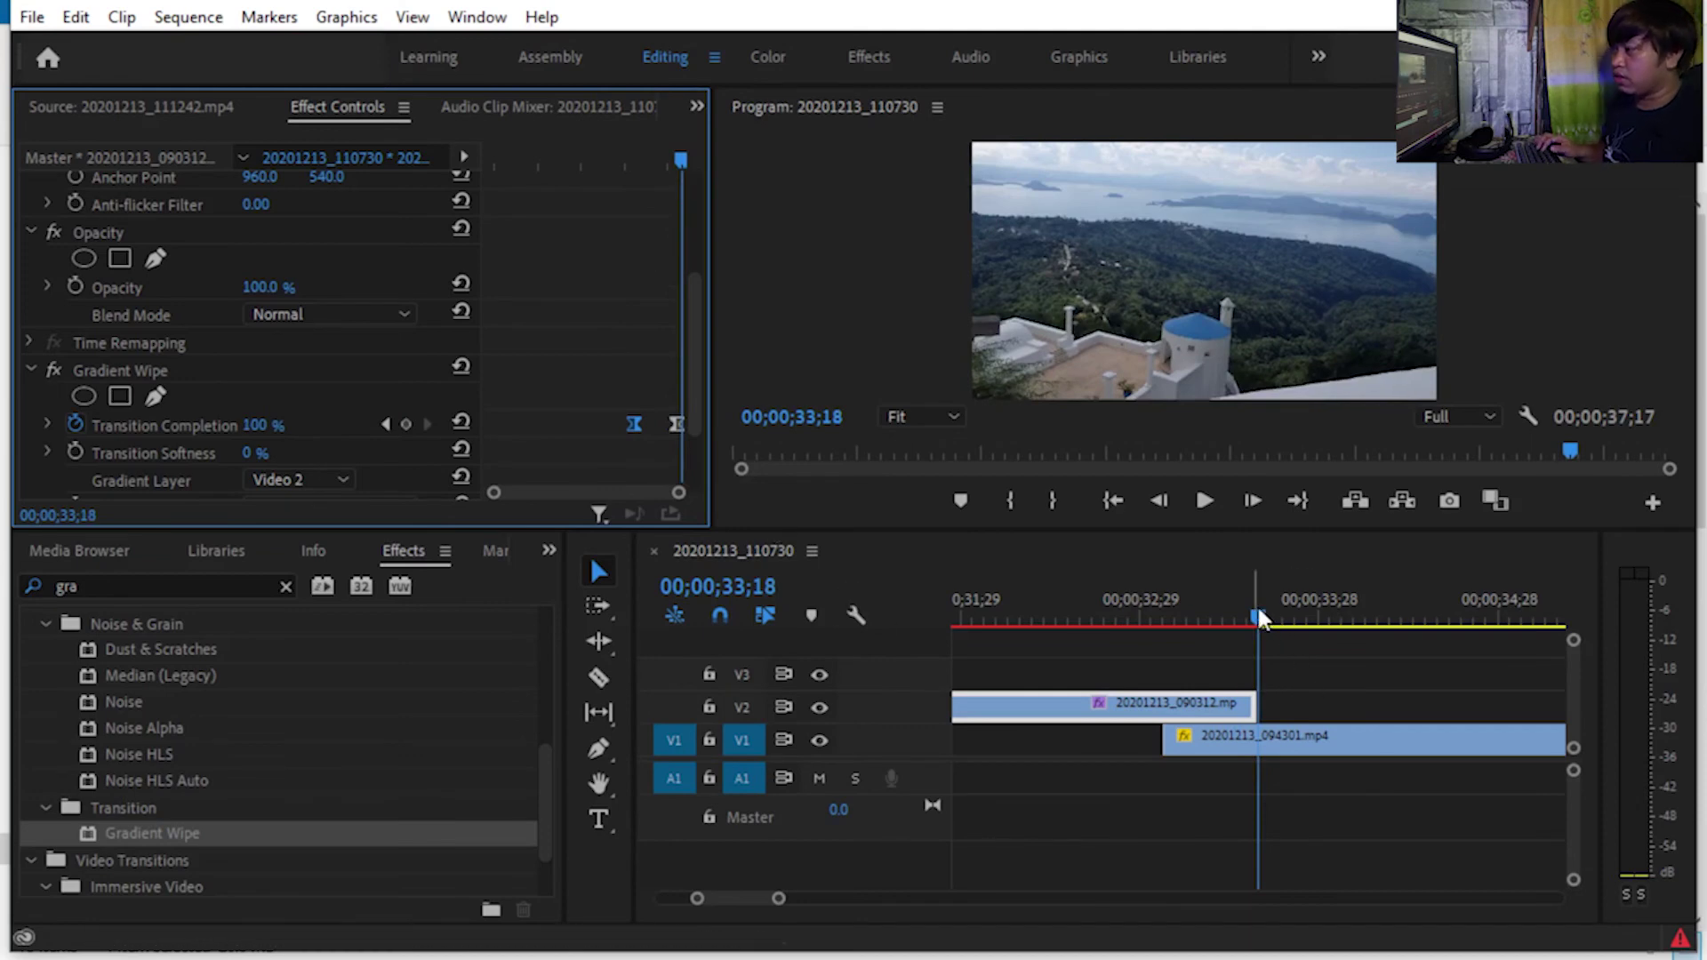
{"action": "left_click", "coordinate": [1223, 618]}
{"action": "mouse_move", "coordinate": [1072, 620]}
{"action": "left_mouse_down"}
{"action": "mouse_move", "coordinate": [1265, 623]}
{"action": "mouse_move", "coordinate": [1071, 622]}
{"action": "left_mouse_up"}
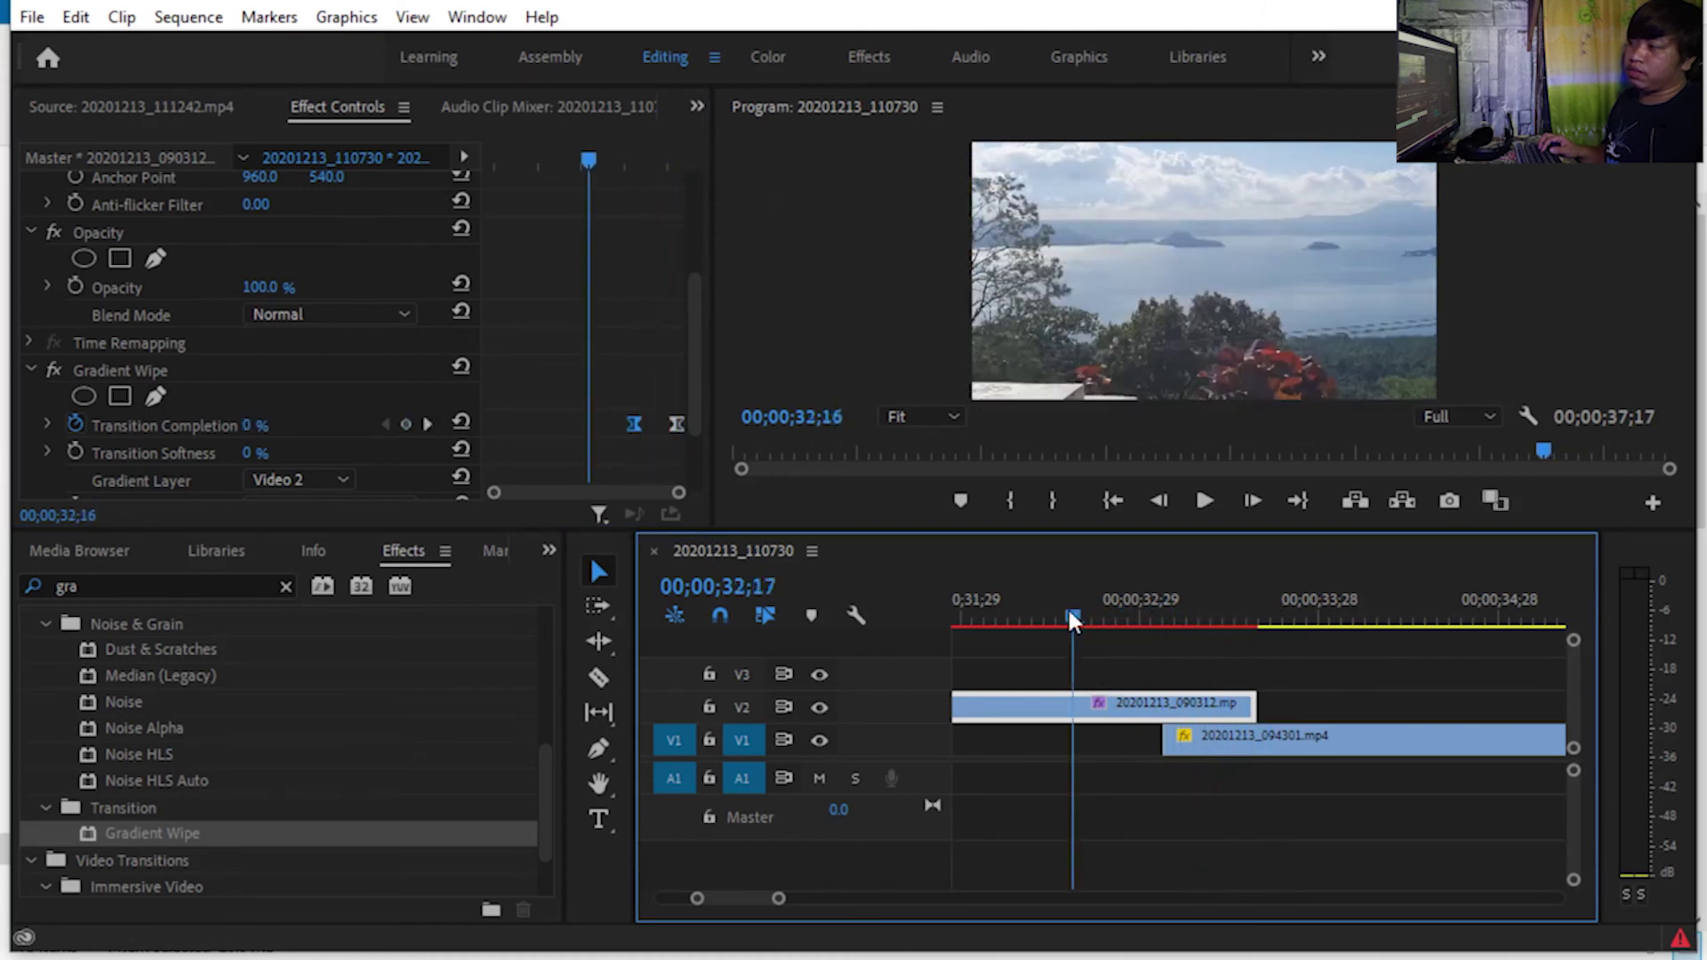